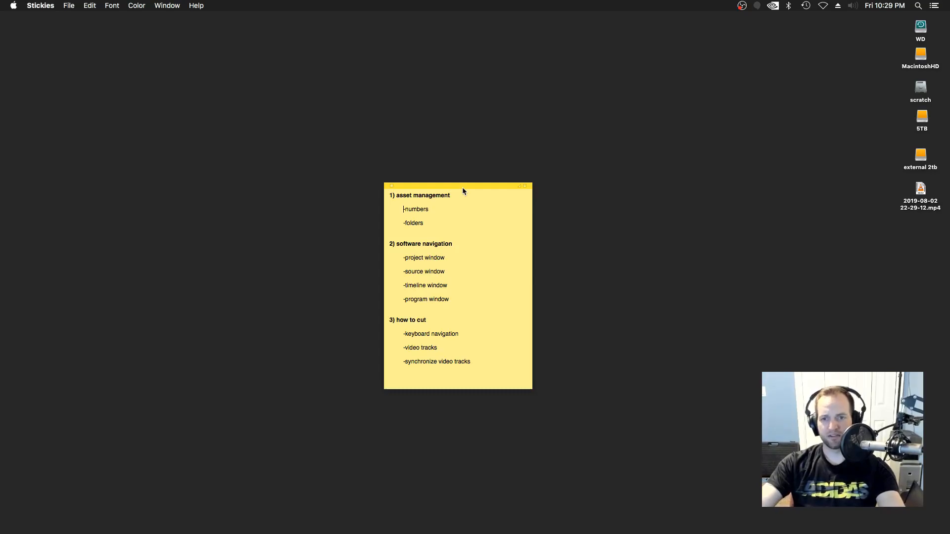
- Review the sticky note outline, going over its asset management, software navigation and how to cut headings and the numbers item
left_click_drag(464, 188, 473, 203)
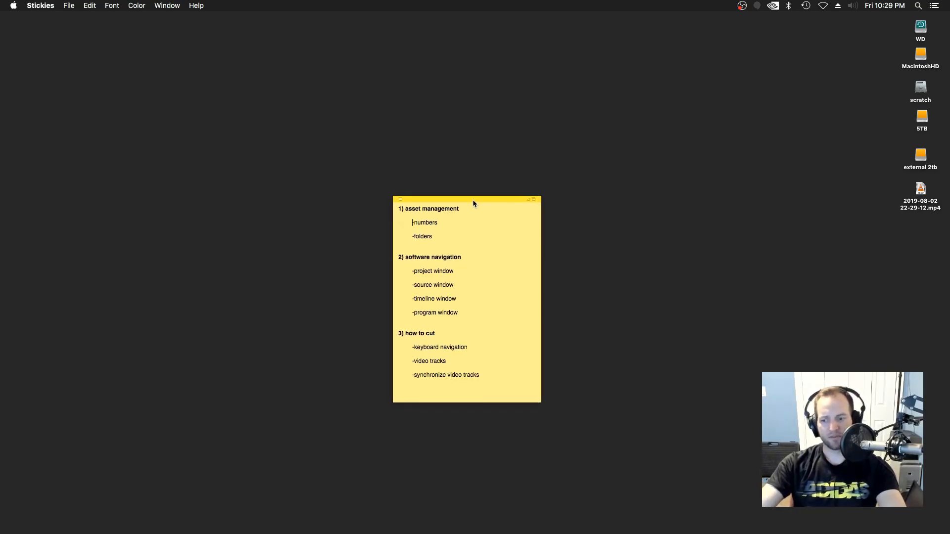
left_click_drag(473, 200, 473, 202)
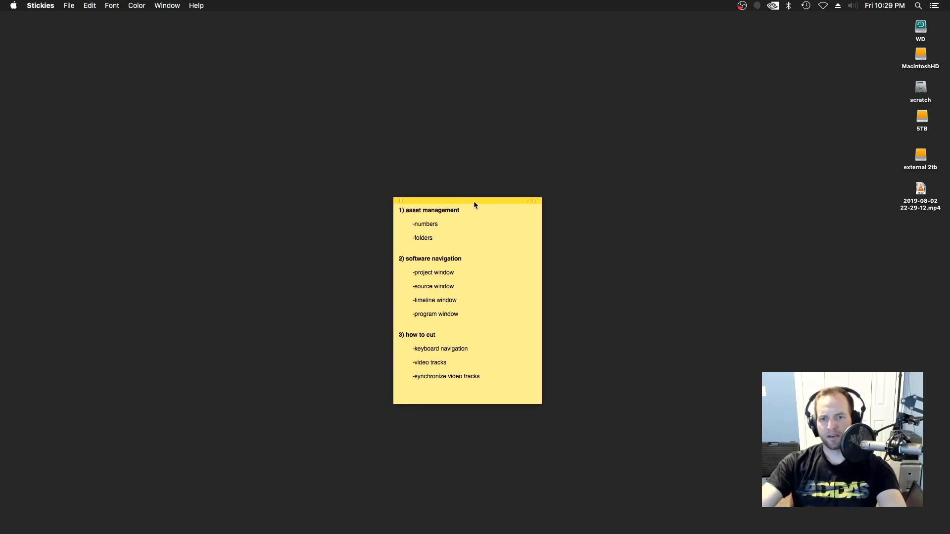
left_click_drag(399, 219, 457, 213)
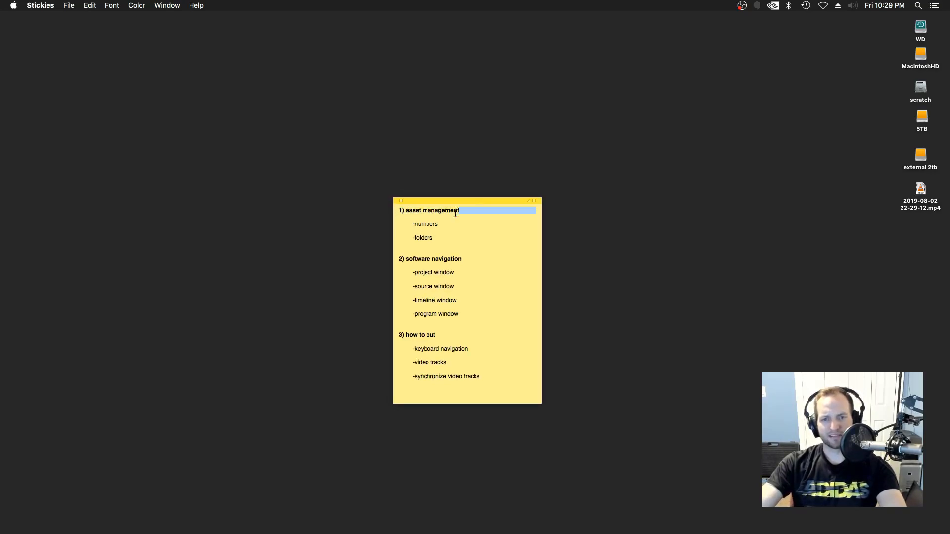
left_click_drag(426, 258, 459, 258)
left_click_drag(416, 338, 440, 336)
left_click(467, 327)
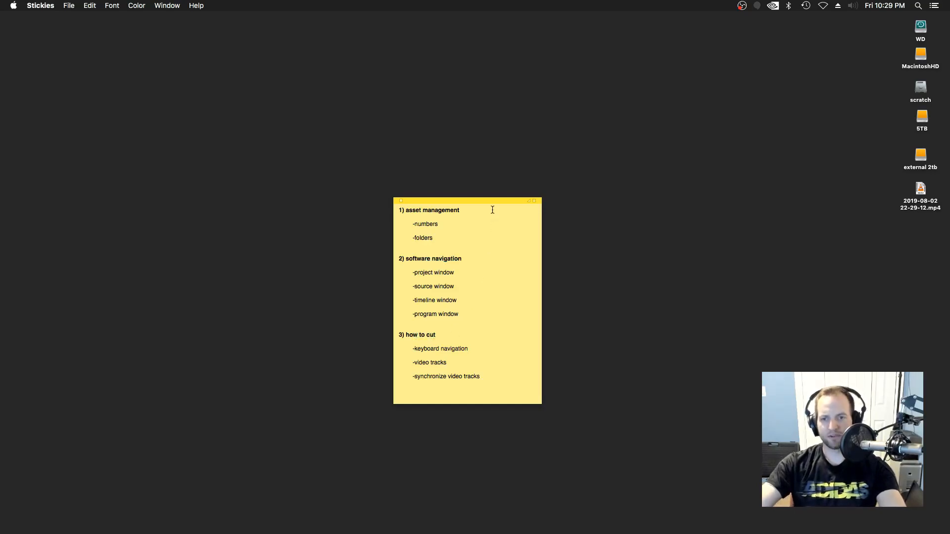
left_click_drag(483, 200, 584, 193)
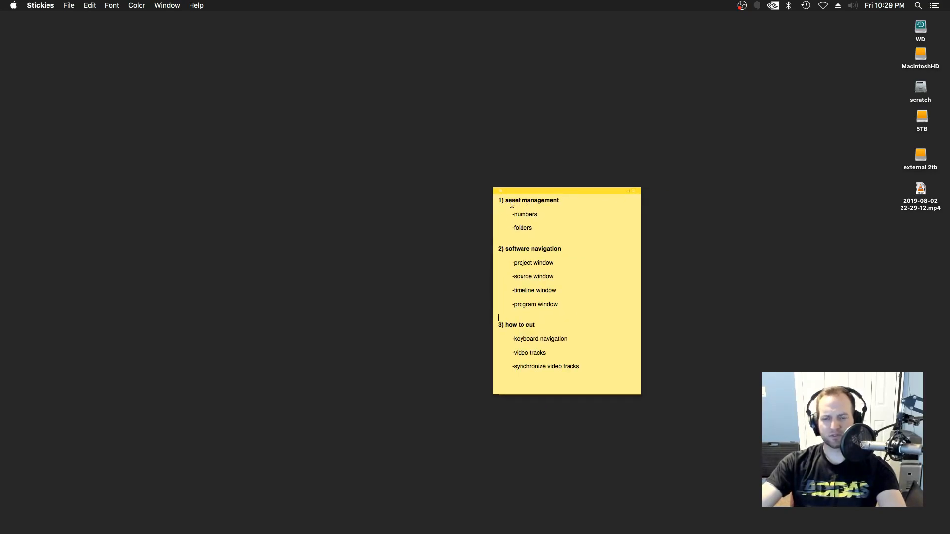
left_click_drag(512, 214, 548, 212)
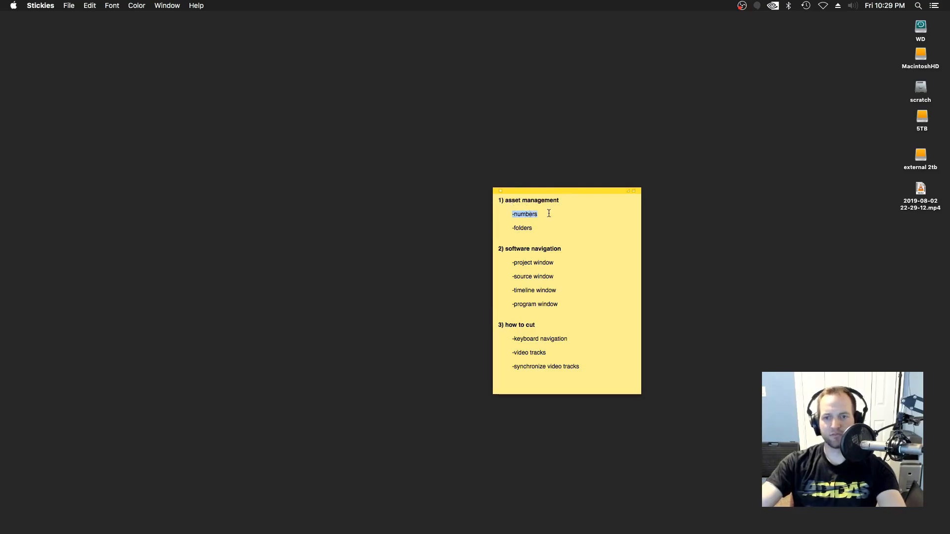
left_click(514, 232)
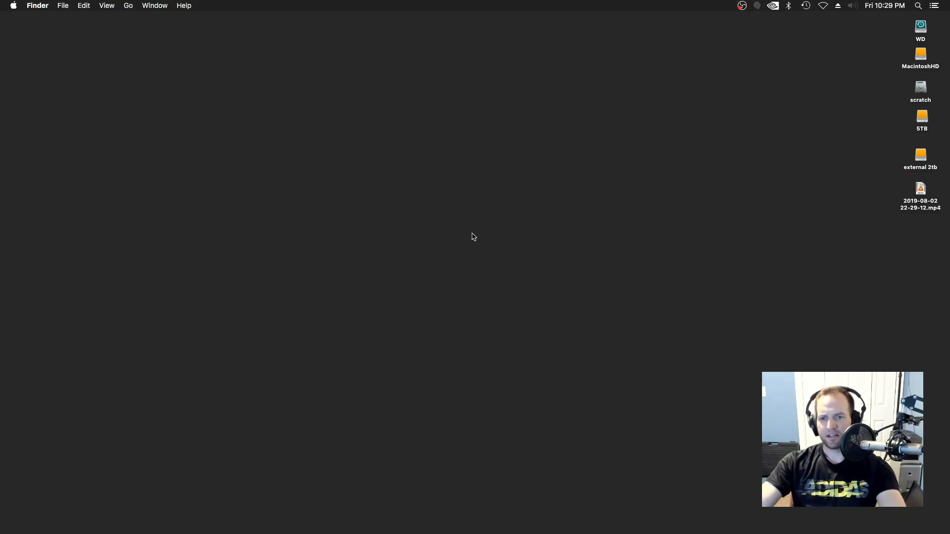
- Create a folder on the desktop named 2019_07_02_demo interview
right_click(448, 240)
left_click(512, 231)
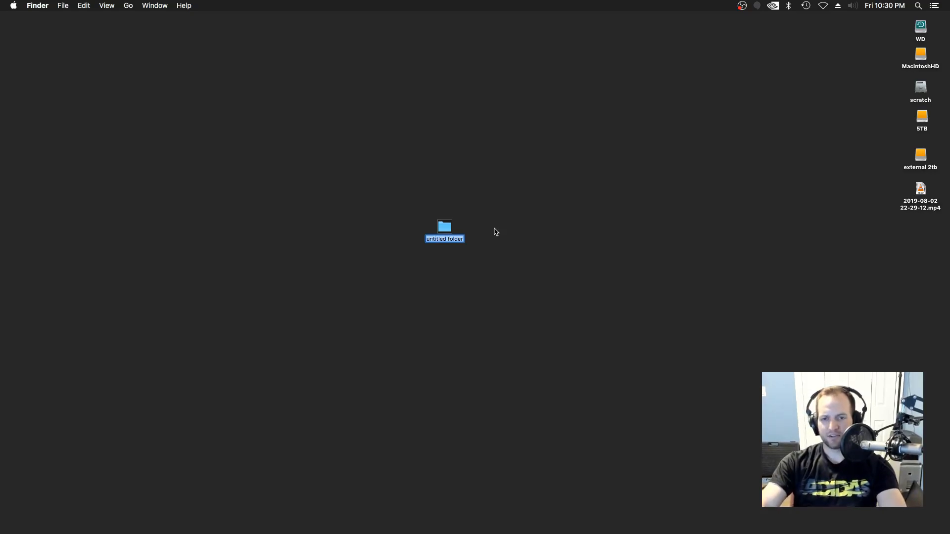
type("2019")
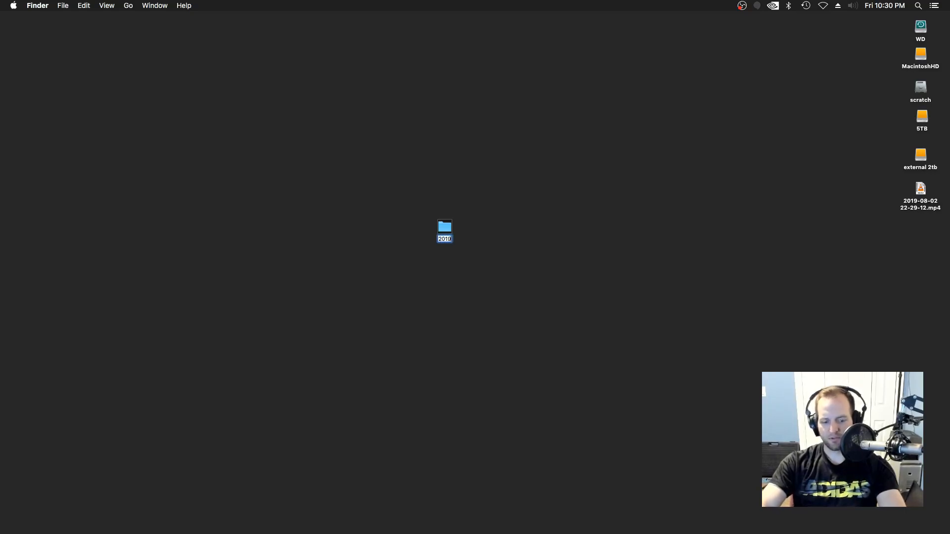
type("_")
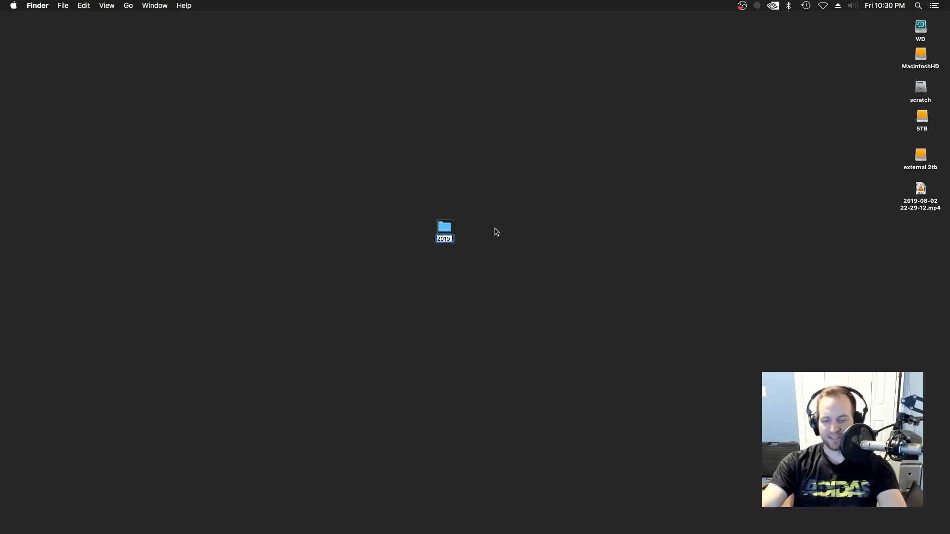
type("07")
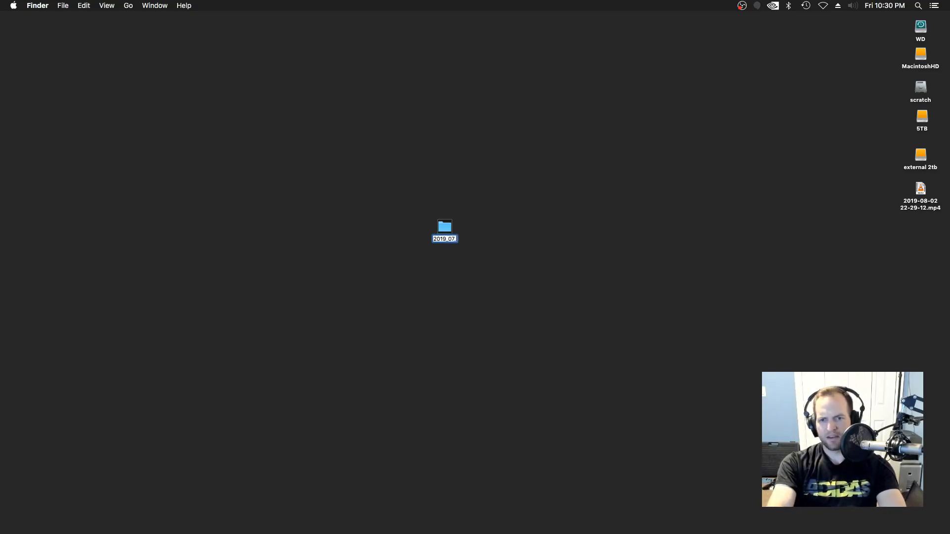
type("_02_")
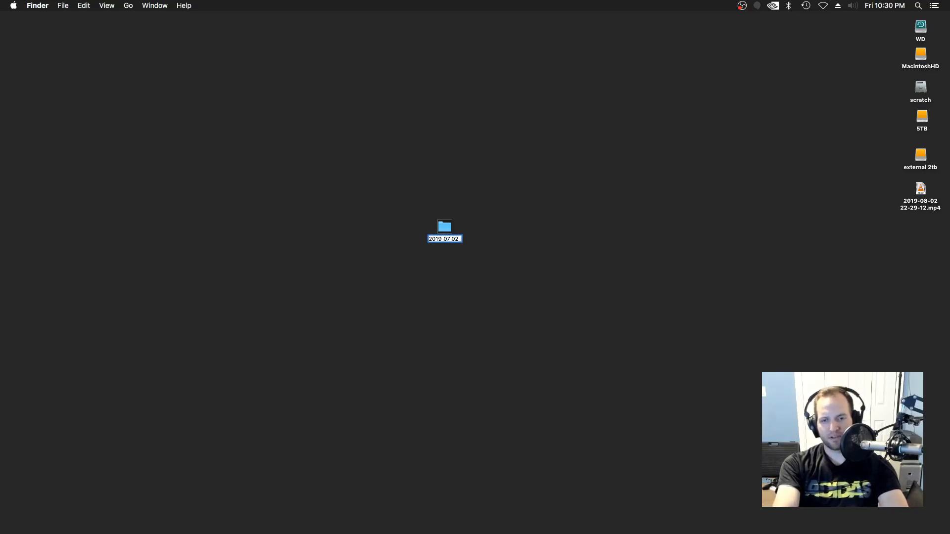
type("demo interview")
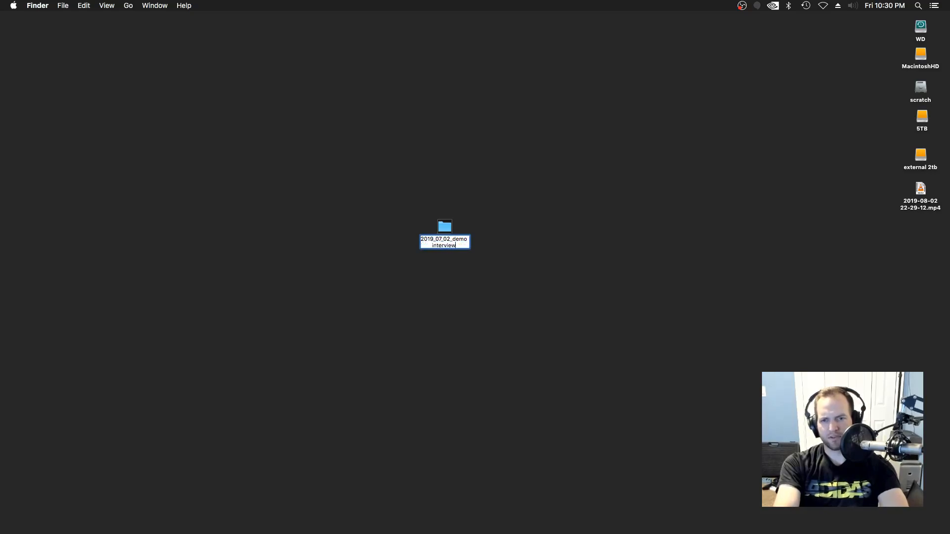
left_click(514, 261)
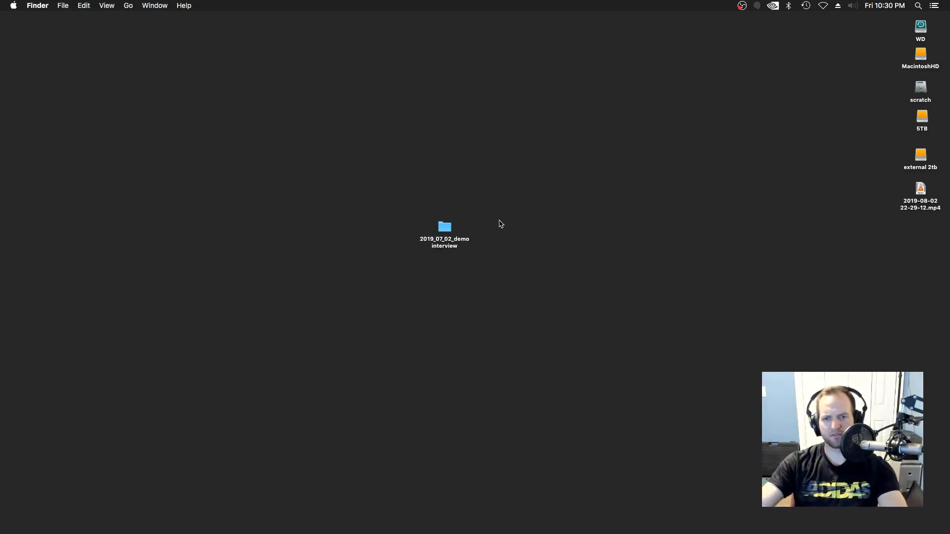
- Open the 2019_07_02_demo interview folder and place its window just below the folder's desktop icon
left_click(448, 233)
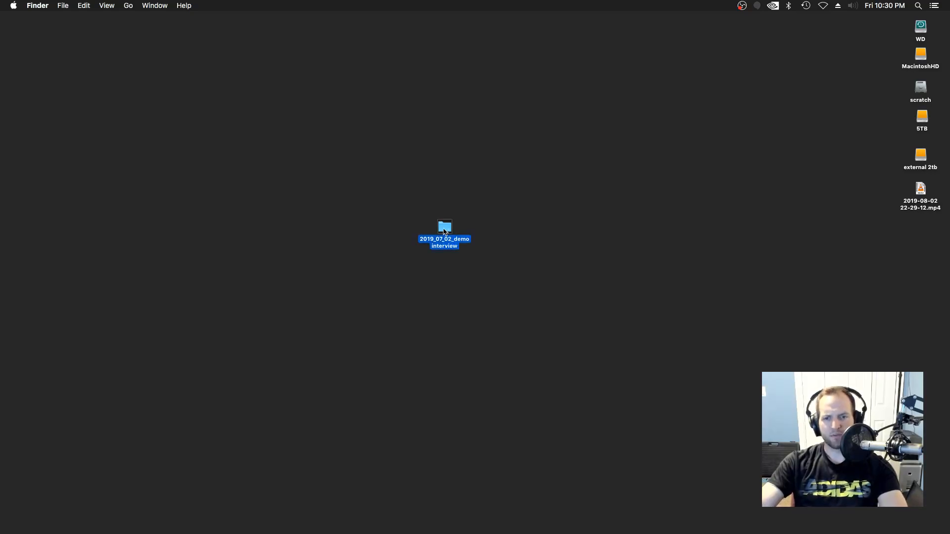
double_click(445, 230)
left_click_drag(528, 119, 487, 283)
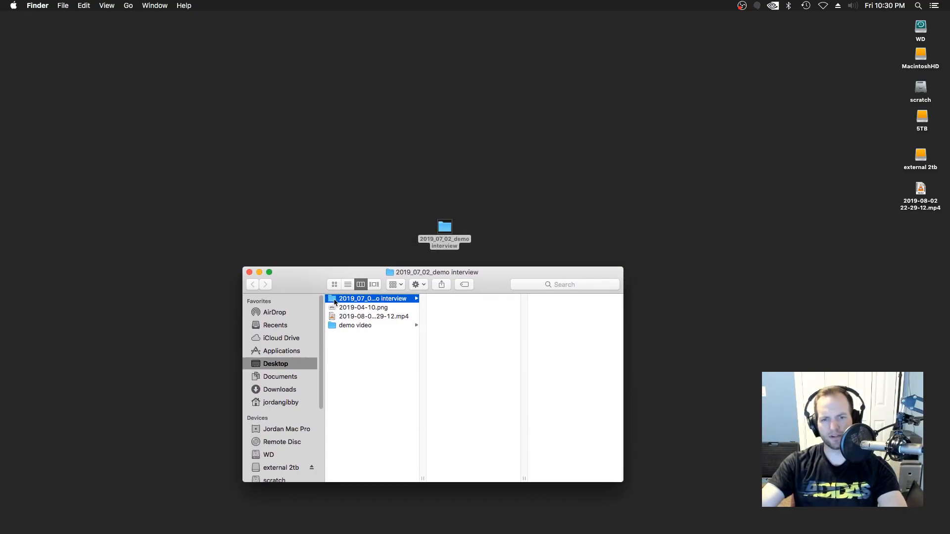
- Create a subfolder named 01_original media inside the 2019_07_02_demo interview folder
right_click(450, 322)
left_click(488, 327)
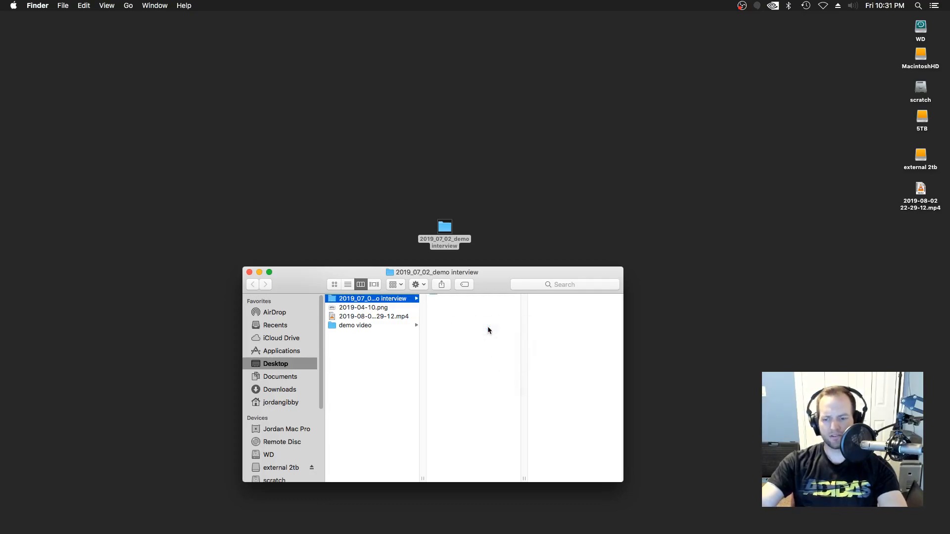
type("01_original media")
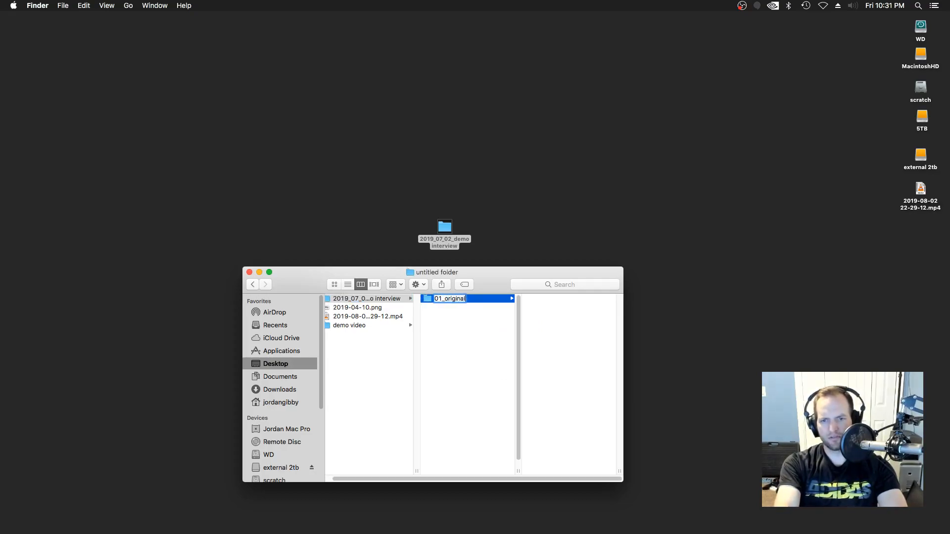
left_click(473, 333)
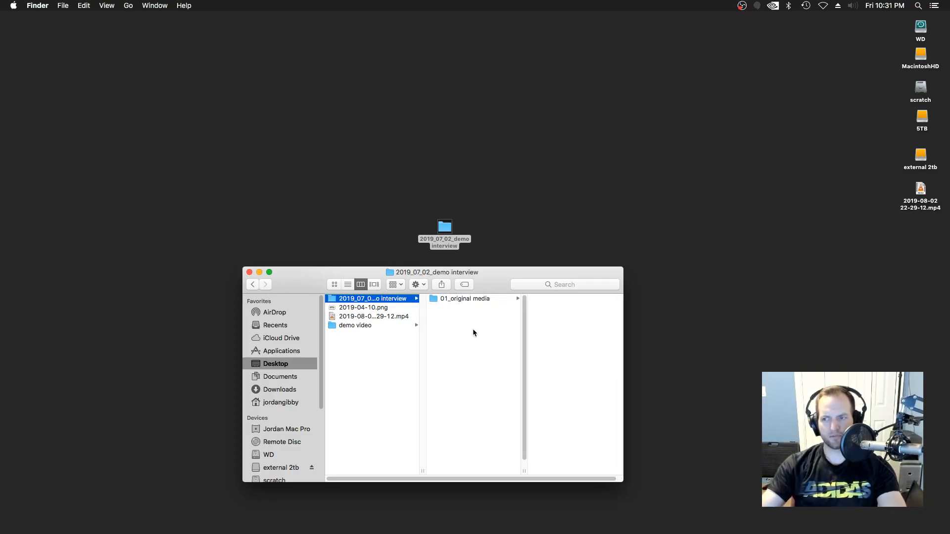
- Add a second subfolder named 02_premiere to the 2019_07_02_demo interview folder
left_click_drag(949, 198, 949, 239)
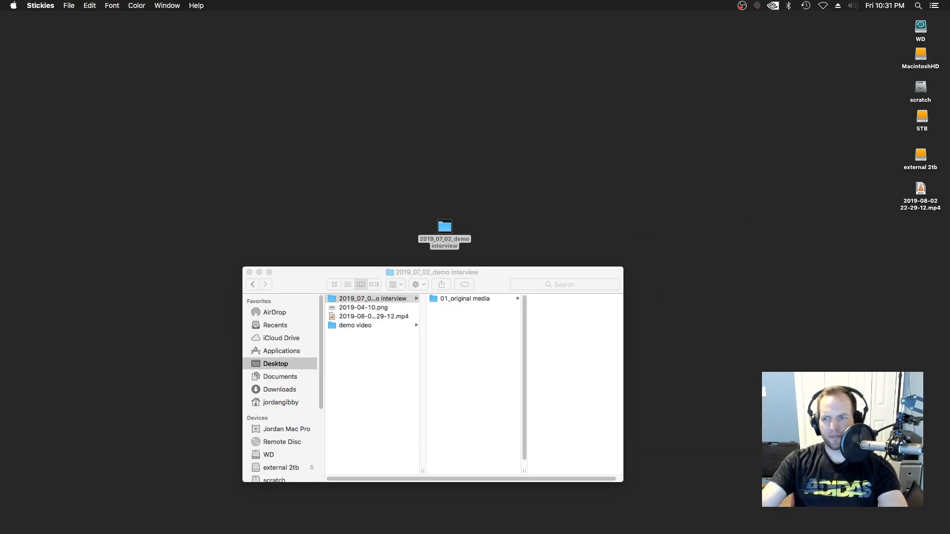
left_click(463, 325)
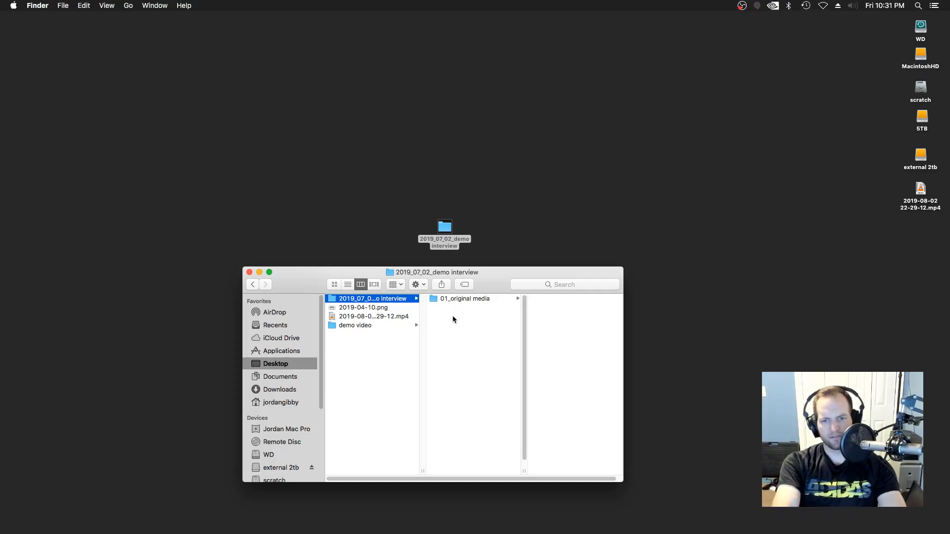
key("super+shift+n")
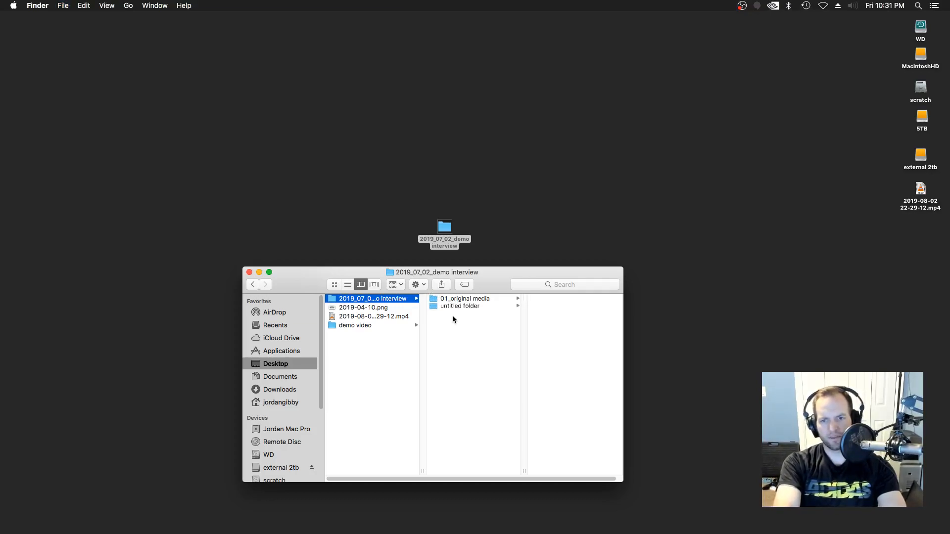
type("02_premiere")
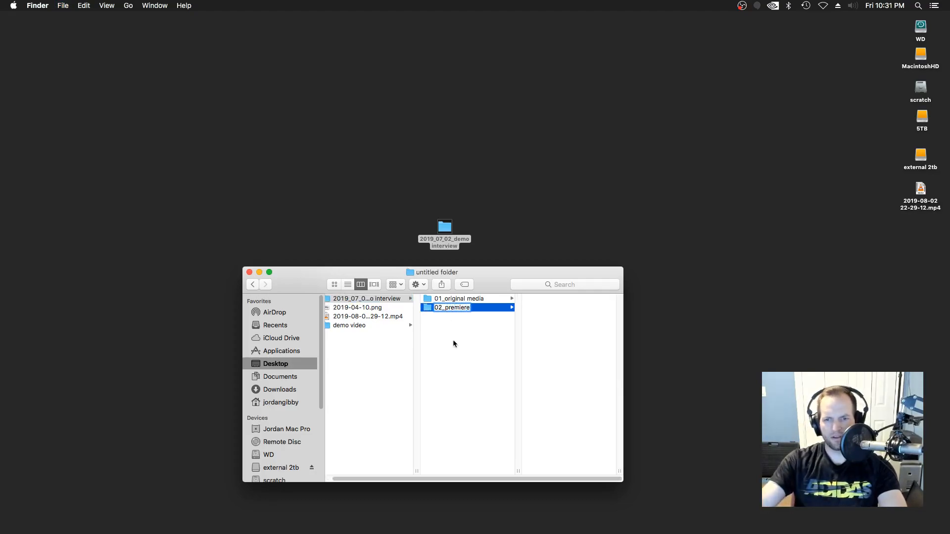
key("Return")
- Add a third subfolder named 03_export to the 2019_07_02_demo interview folder
key("super+shift+n")
type("03")
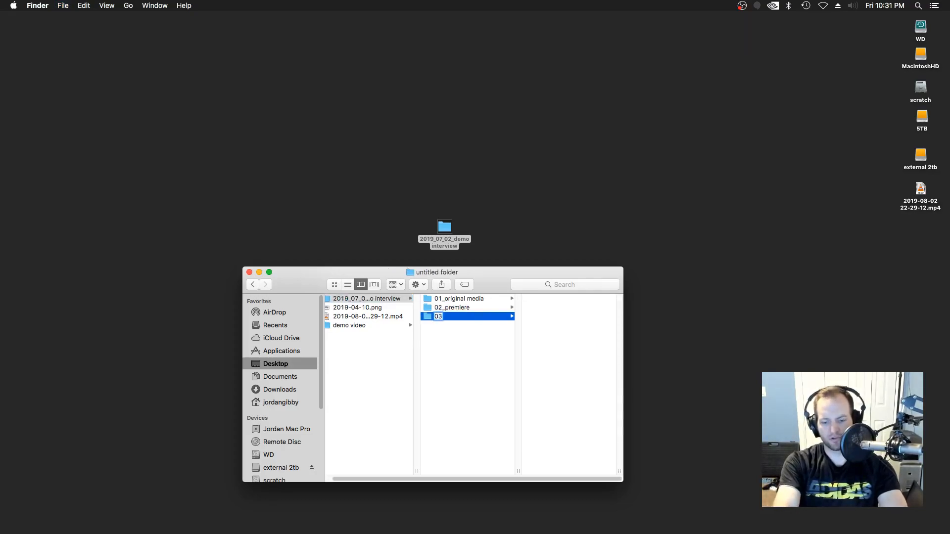
type("_expoert")
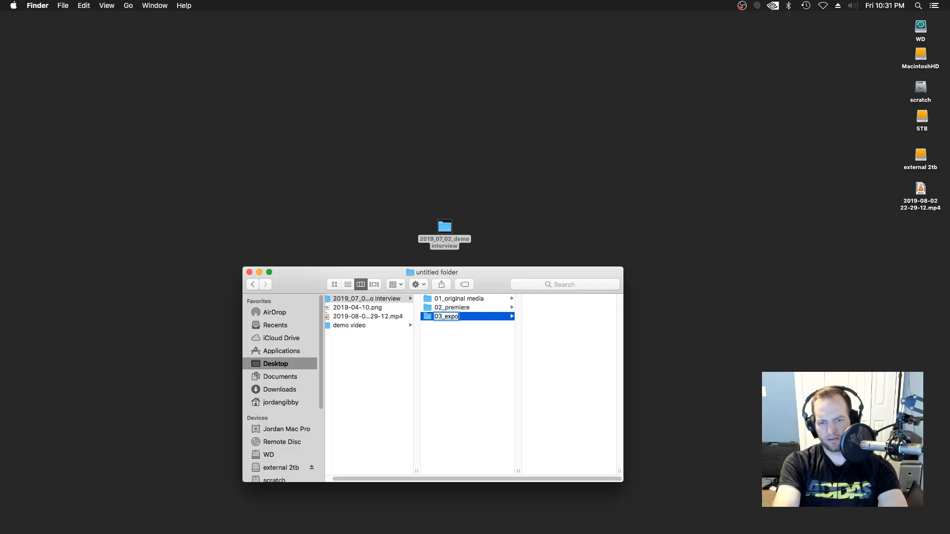
key("BackSpace")
key("BackSpace")
key("BackSpace")
key("BackSpace")
type("ort")
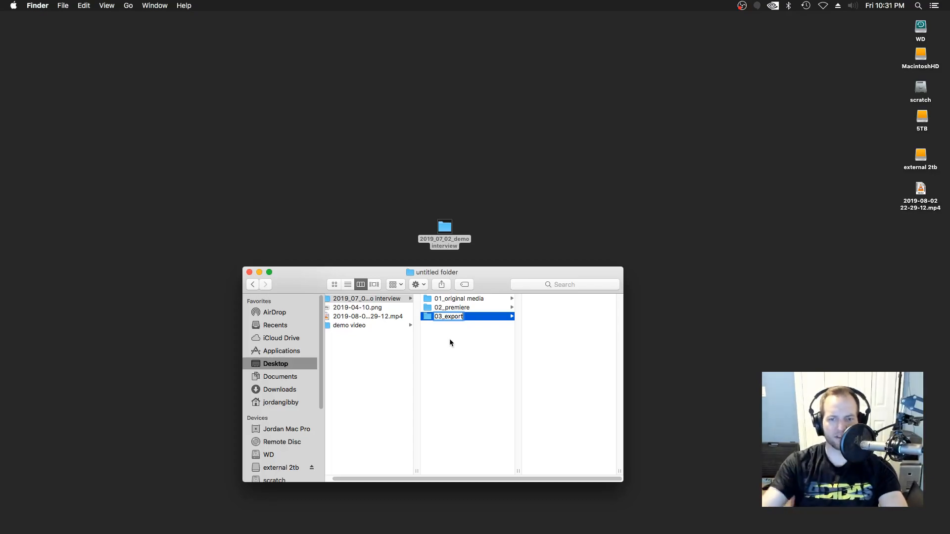
- Create a subfolder named 01_cameras inside the 01_original media folder
left_click(459, 300)
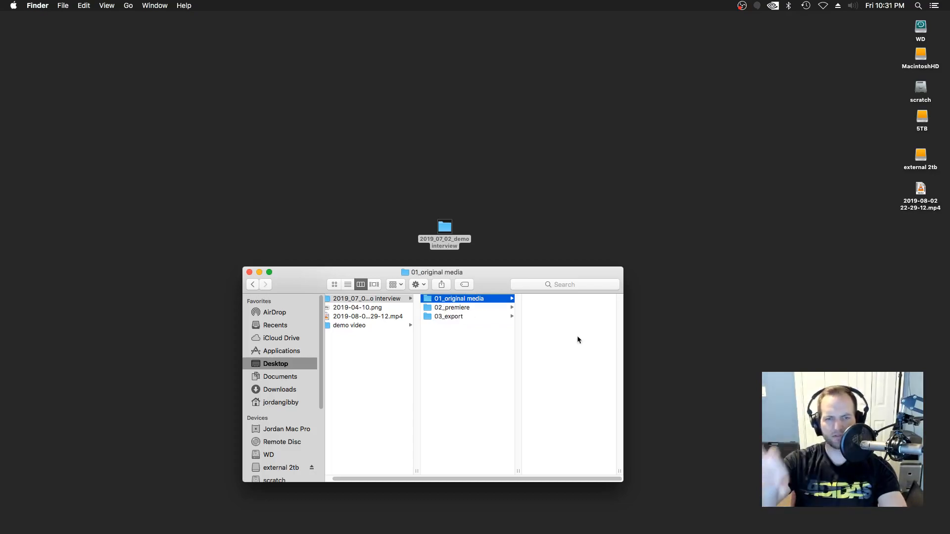
key("shift+super+n")
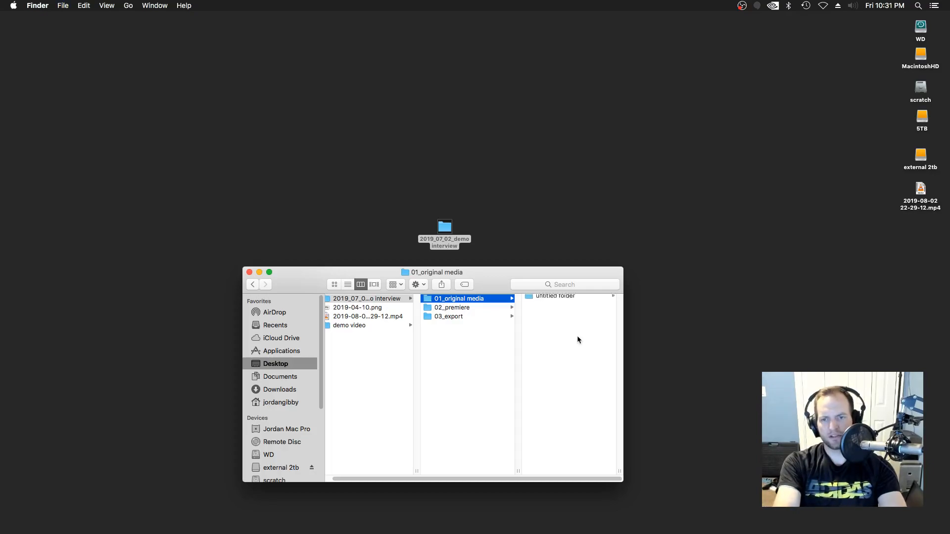
type("01_")
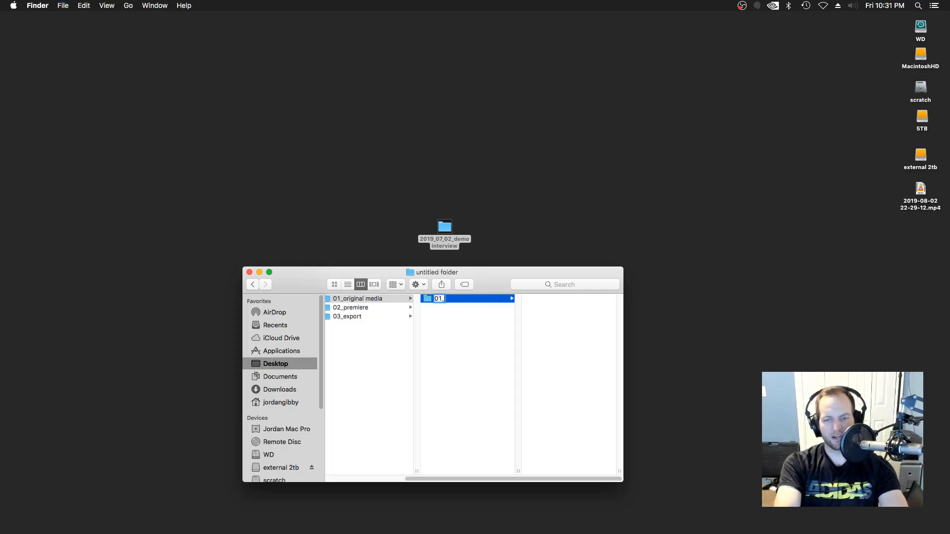
type("cameras")
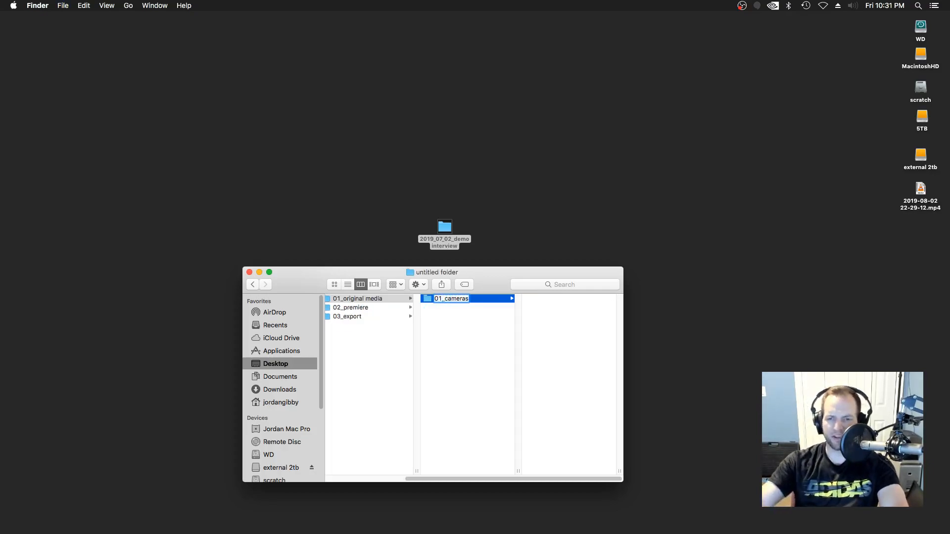
left_click(491, 339)
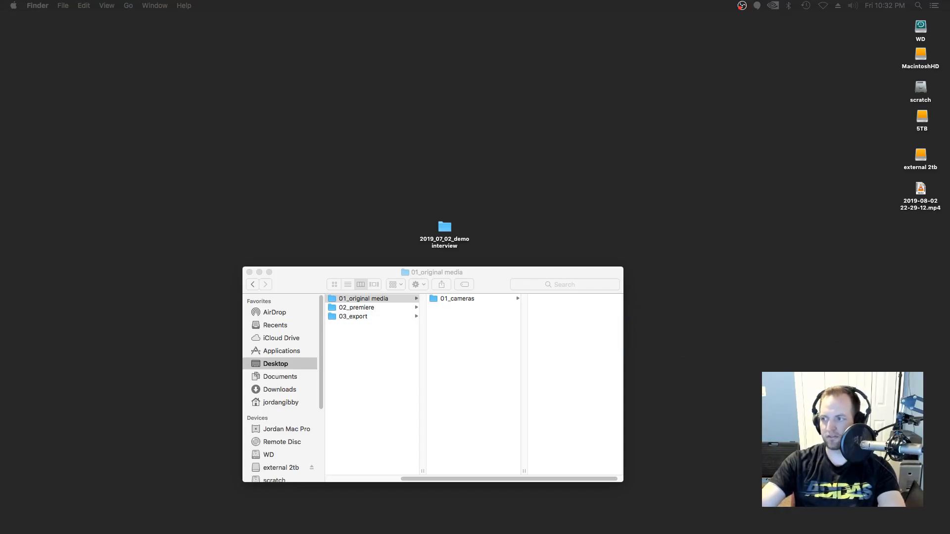
left_click_drag(454, 372, 571, 351)
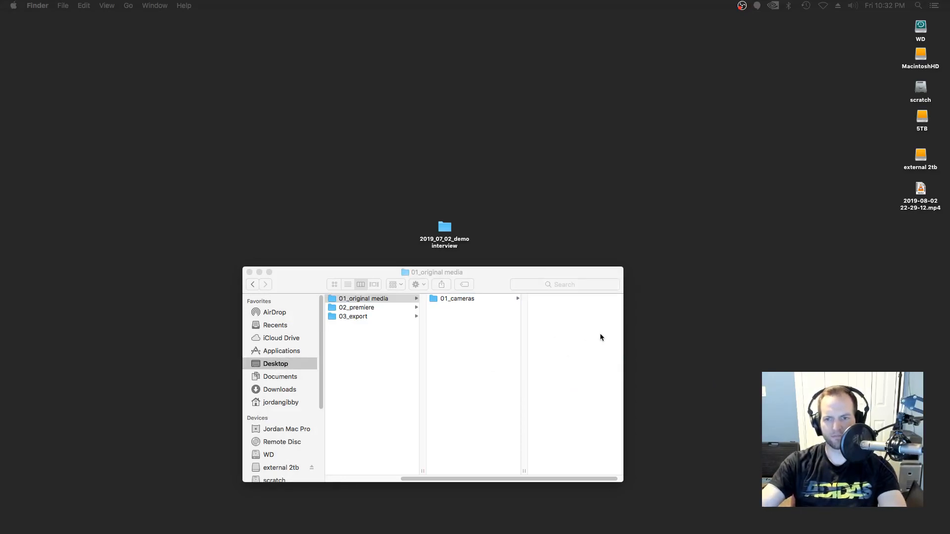
left_click_drag(771, 391, 565, 362)
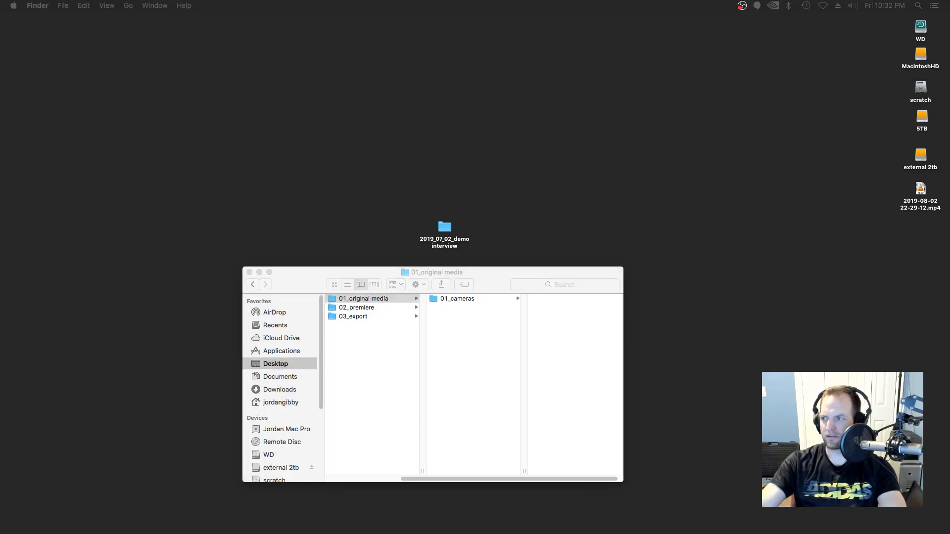
left_click_drag(805, 296, 564, 353)
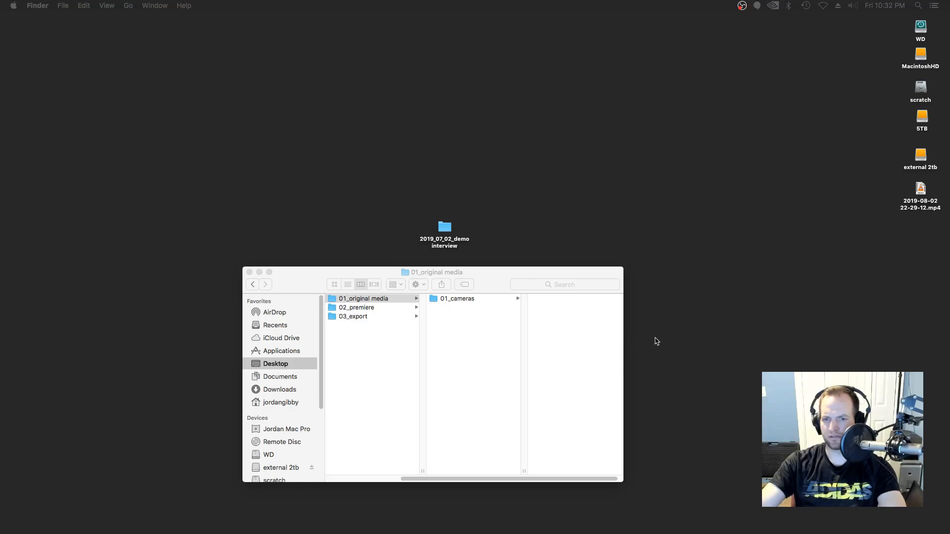
left_click_drag(945, 317, 435, 299)
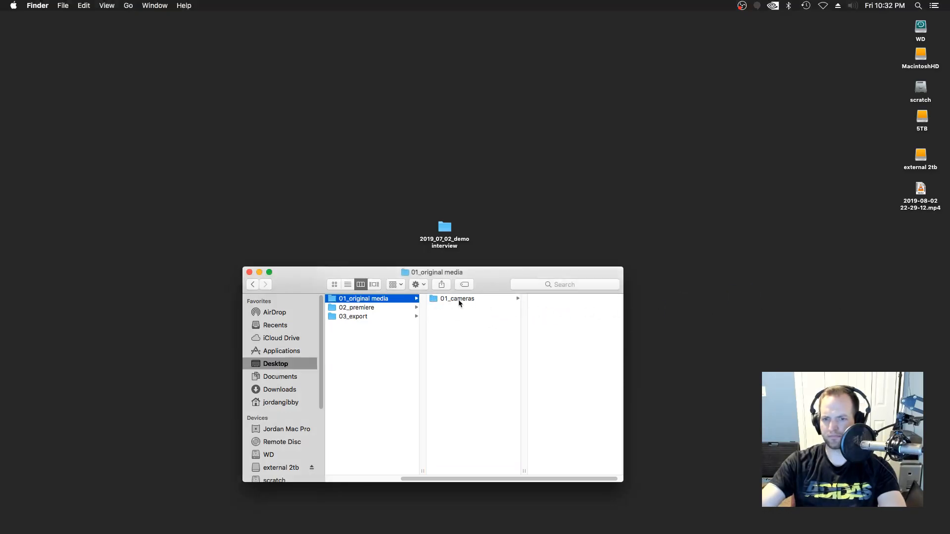
- Bring the camera clip P1230079.MP4 into 01_original media and the clip P3810766.MP4 into its 01_cameras subfolder
double_click(460, 300)
double_click(419, 299)
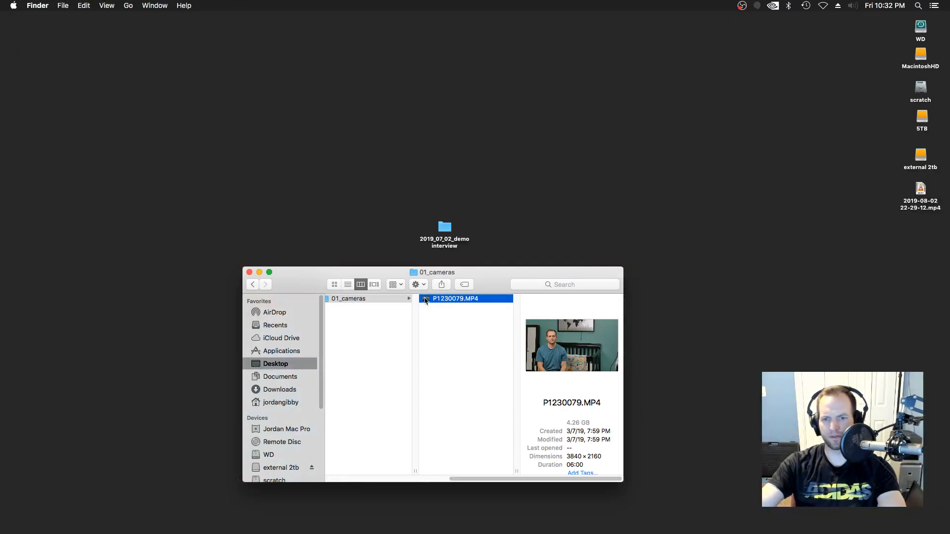
left_click_drag(426, 299, 949, 371)
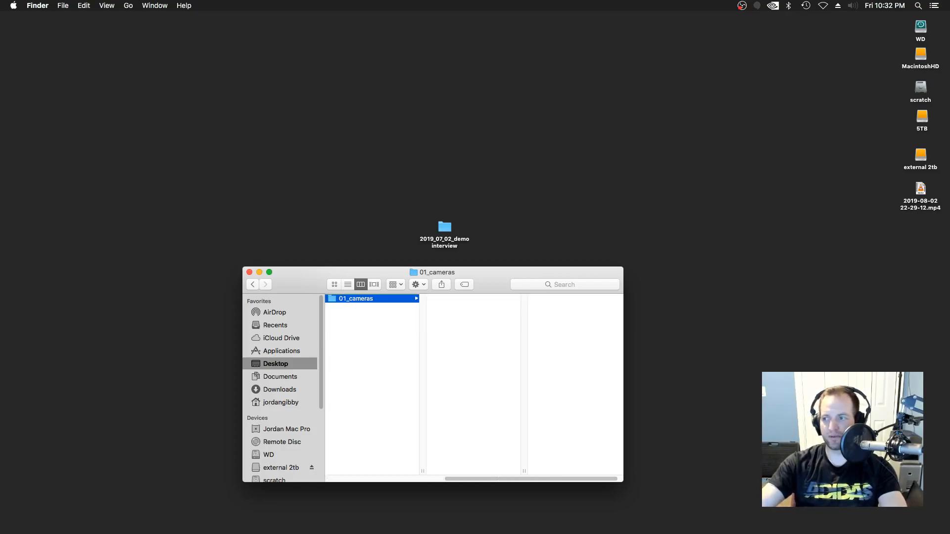
left_click_drag(949, 278, 346, 301)
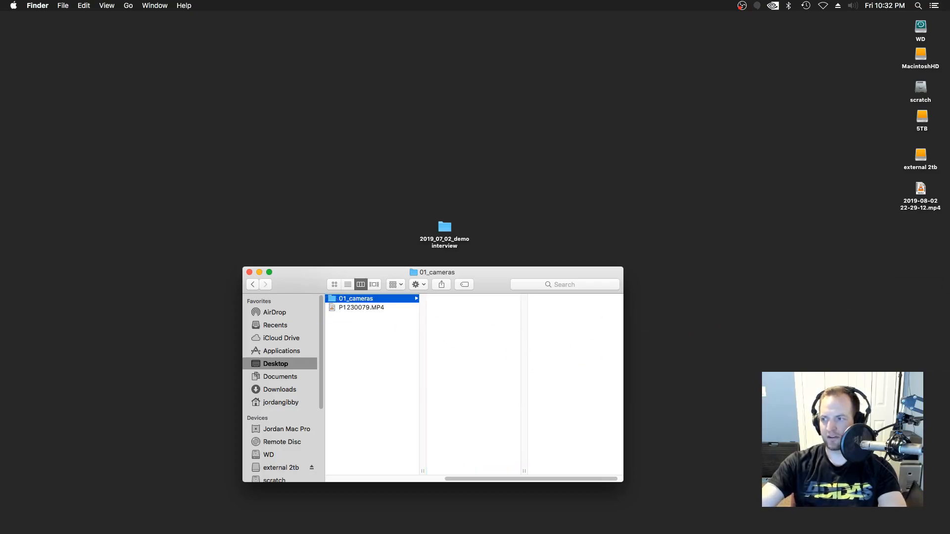
left_click_drag(949, 297, 337, 300)
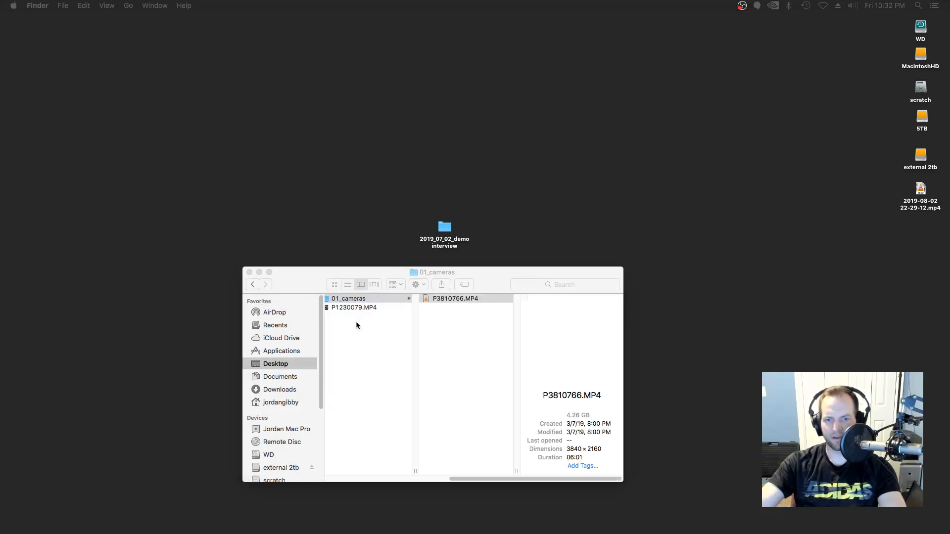
- Widen the folder window and move P3810766.MP4 out of 01_cameras up into the 01_original media folder
scroll(407, 325, "left", 5)
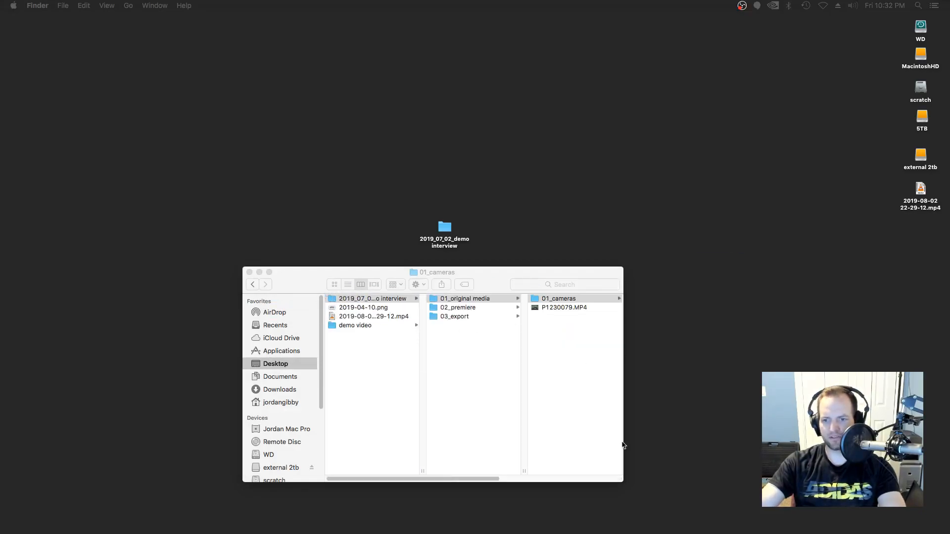
left_click_drag(624, 444, 795, 436)
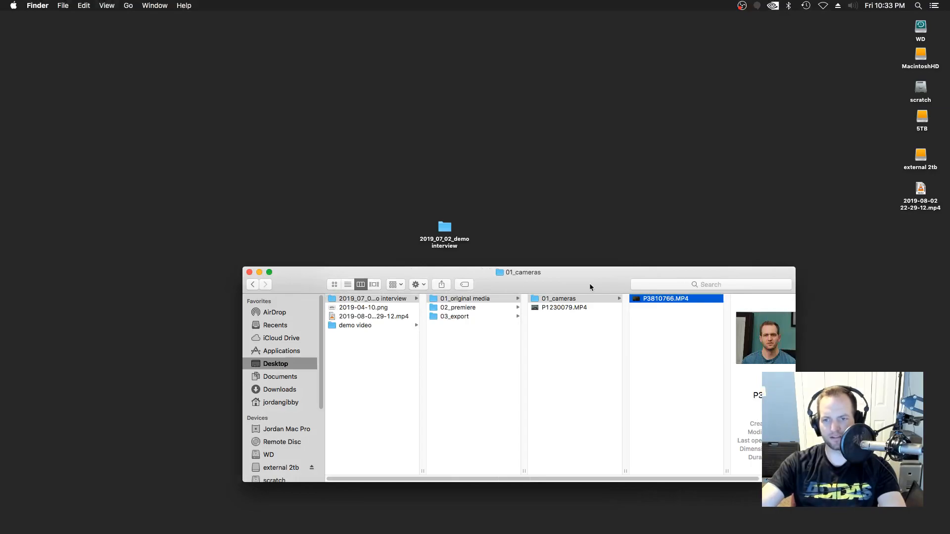
left_click_drag(590, 287, 563, 290)
left_click(516, 312)
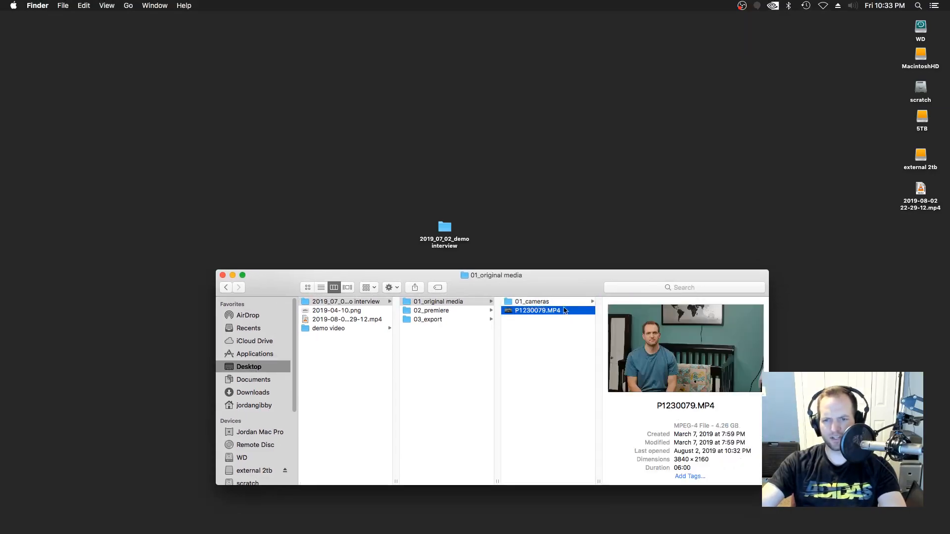
left_click(530, 303)
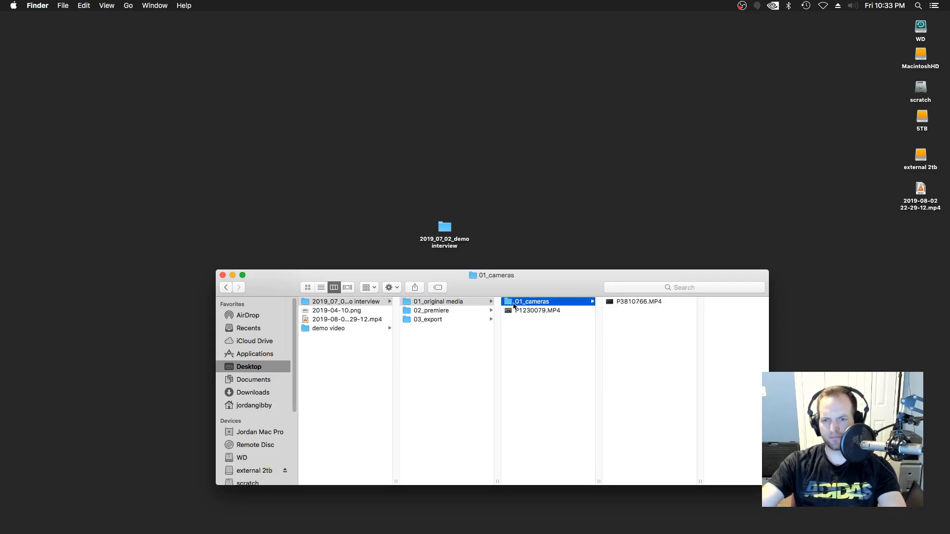
left_click_drag(616, 303, 554, 346)
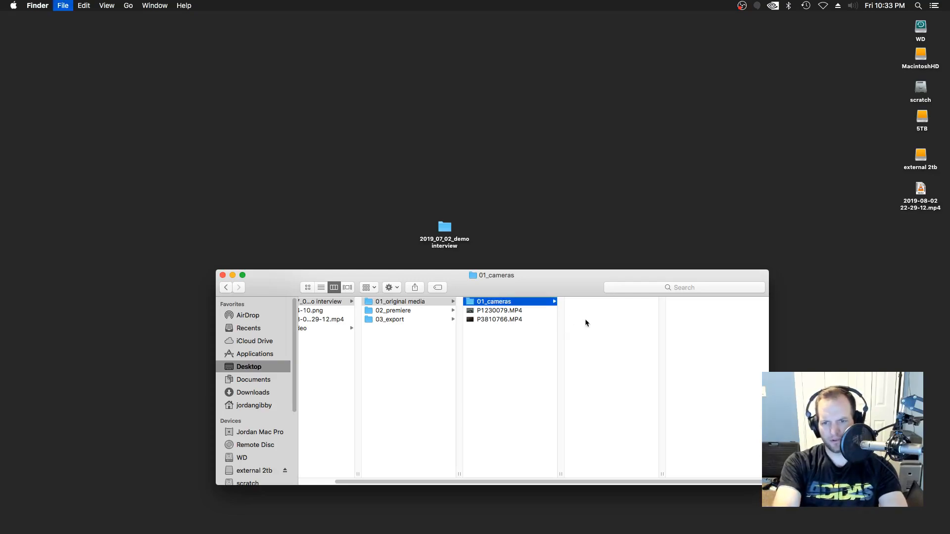
- Create a subfolder named 01_lumix a inside the 01_cameras folder
key("super+shift+n")
type("01_")
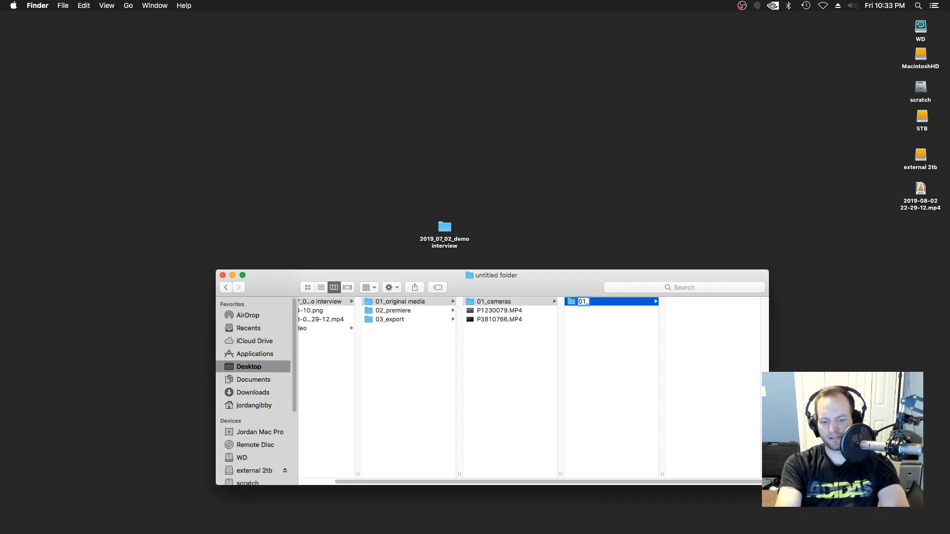
type("lumix a")
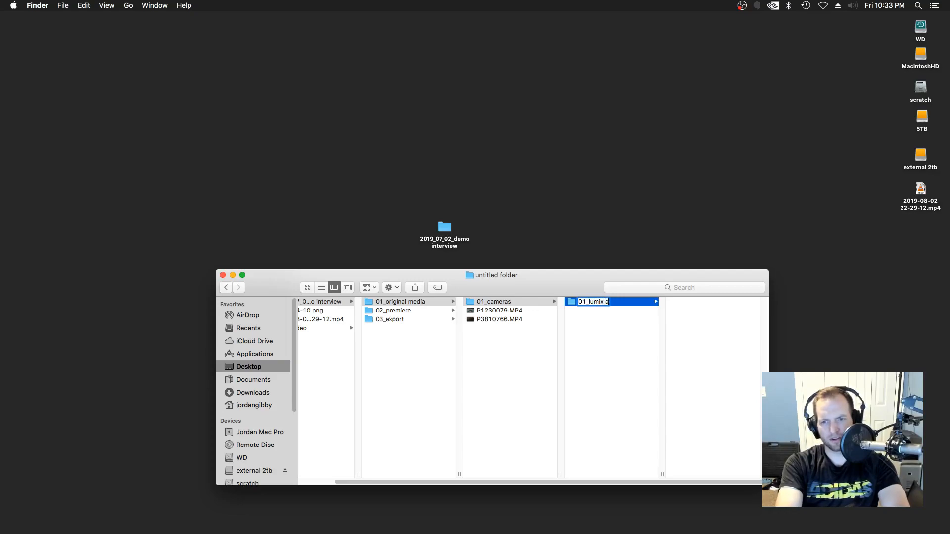
left_click(585, 322)
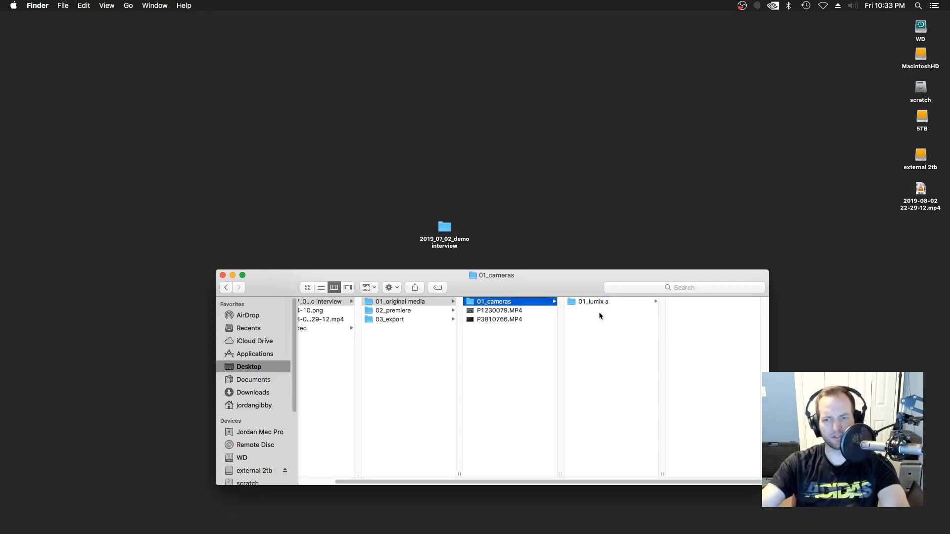
- Preview the wide-shot clip P1230079.MP4 and move it through 01_cameras into the 01_lumix a folder
left_click(499, 311)
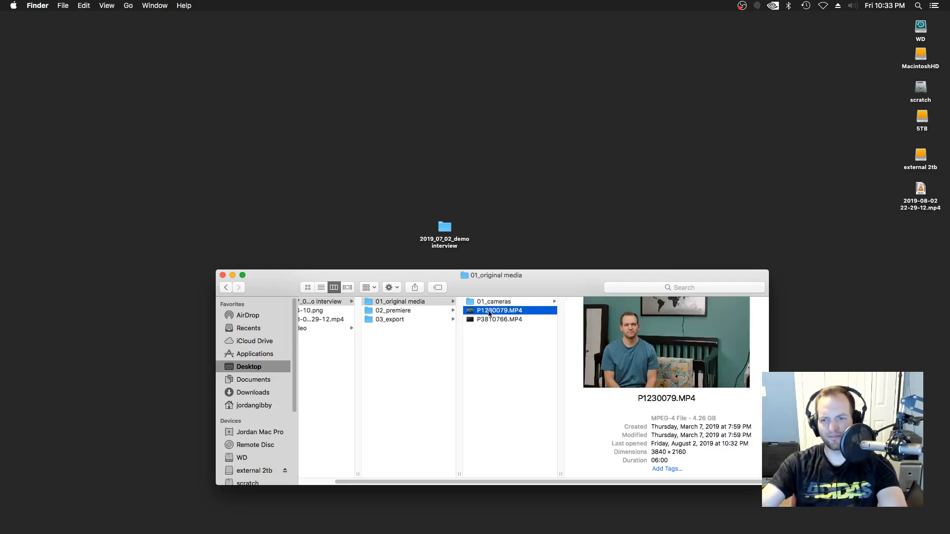
mouse_move(598, 331)
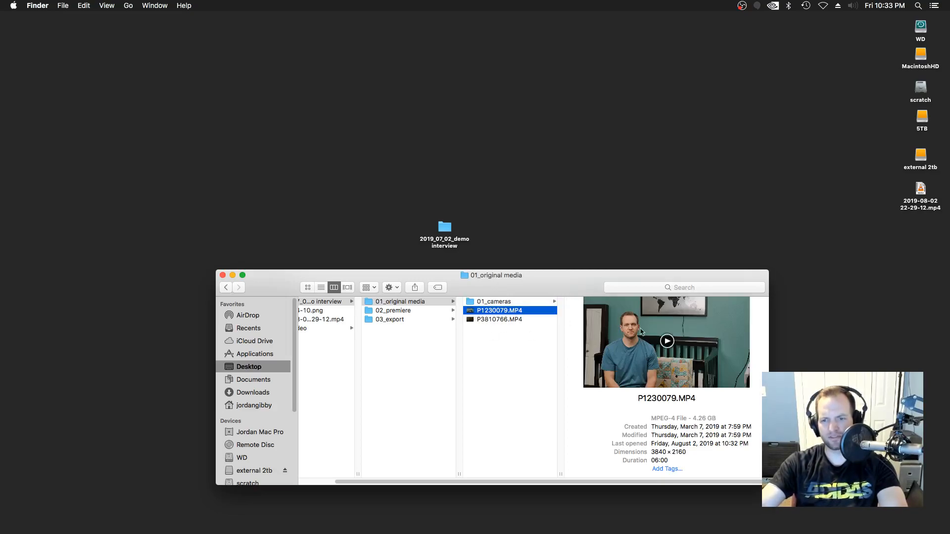
left_click_drag(473, 312, 495, 303)
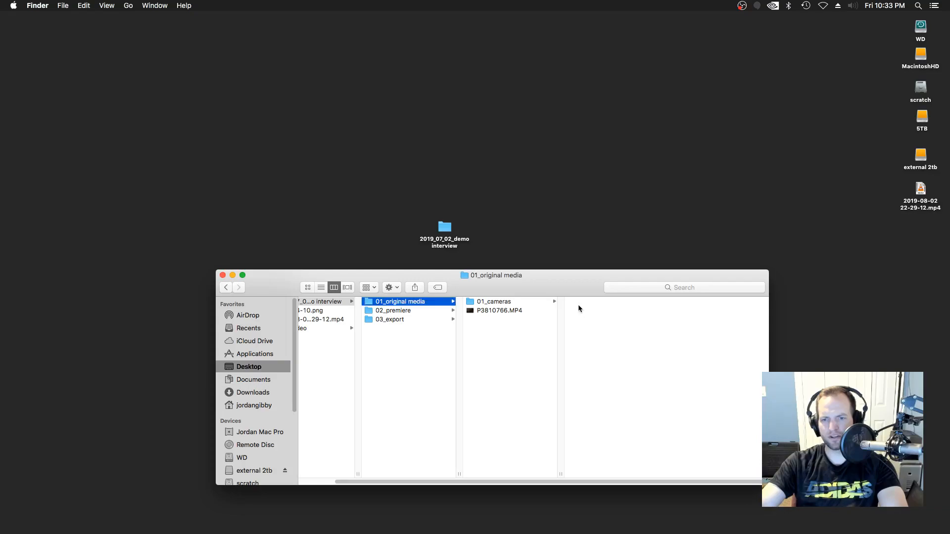
left_click(540, 305)
left_click(574, 311)
left_click_drag(571, 312, 573, 306)
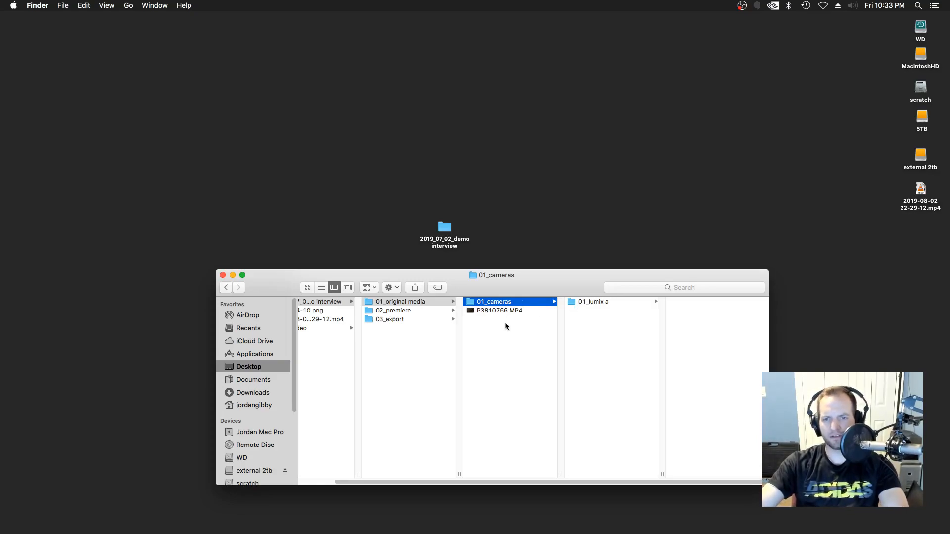
- Add a second camera subfolder named 02_lumix b to the 01_cameras folder
key("super+shift+n")
type("02_lumix b")
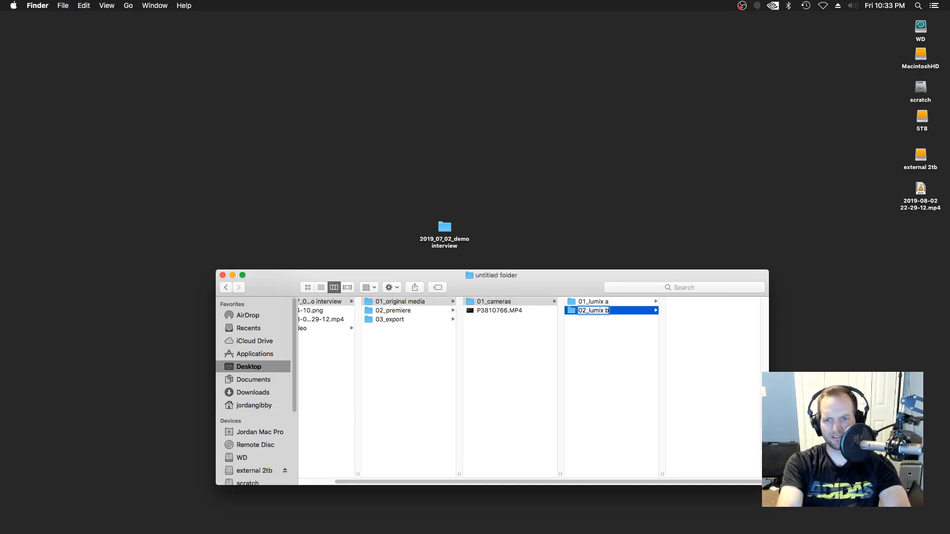
key("Return")
left_click(579, 322)
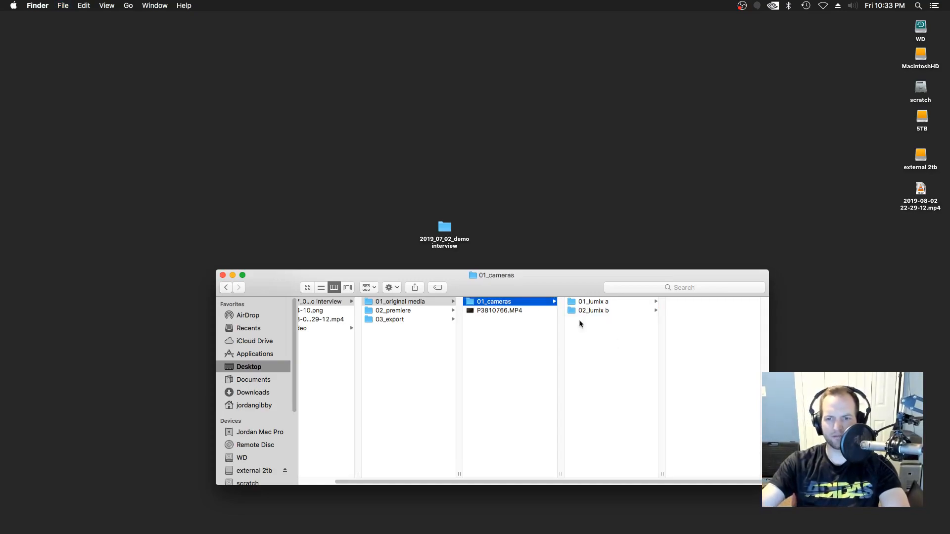
- Move the clip P3810766.MP4 from 01_original media into the 02_lumix b folder within 01_cameras
left_click_drag(542, 308, 481, 303)
left_click(549, 302)
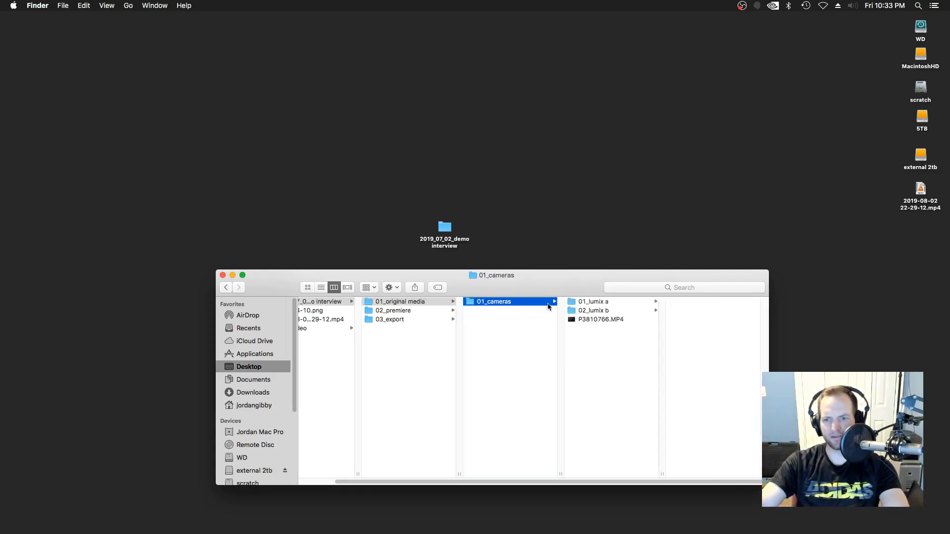
left_click(587, 320)
left_click_drag(587, 322, 577, 313)
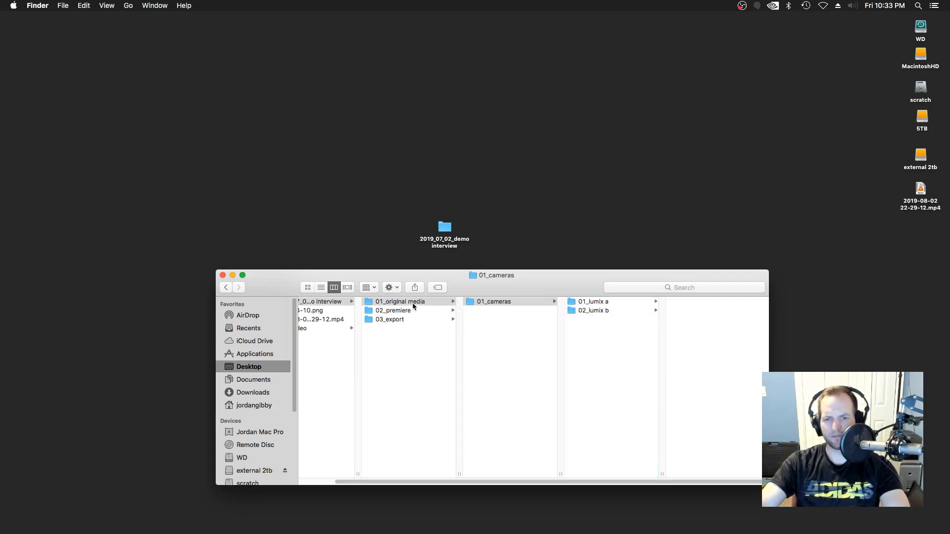
- Check the folder hierarchy down to the clips inside the 01_lumix a and 02_lumix b camera folders
scroll(409, 324, "left", 2)
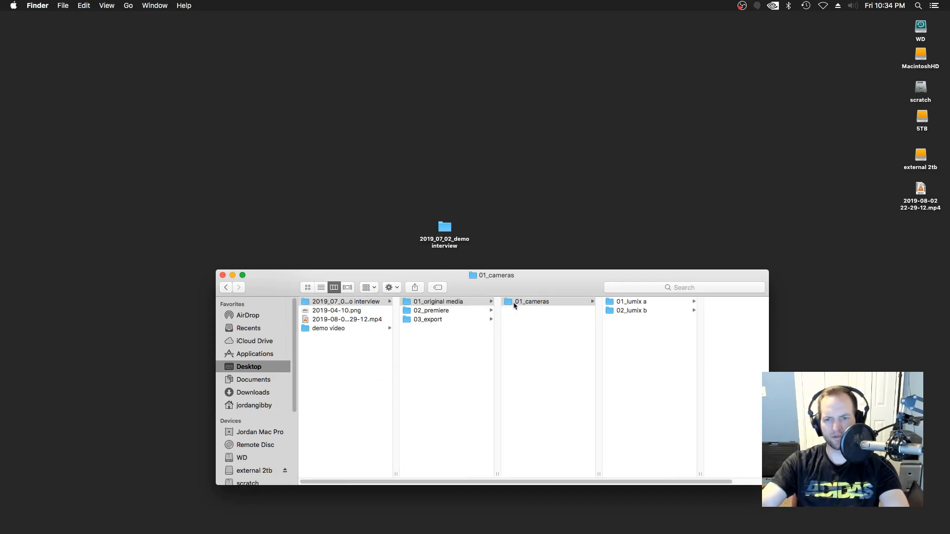
left_click(531, 303)
left_click(619, 306)
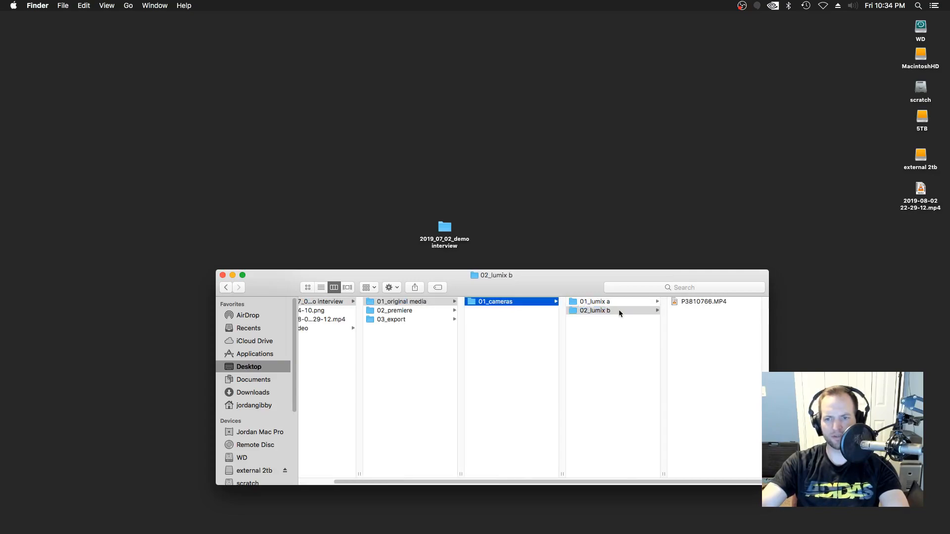
left_click(585, 310)
left_click(588, 303)
left_click(687, 303)
left_click(518, 310)
left_click(601, 303)
left_click(484, 302)
left_click(586, 302)
left_click(514, 311)
left_click(586, 303)
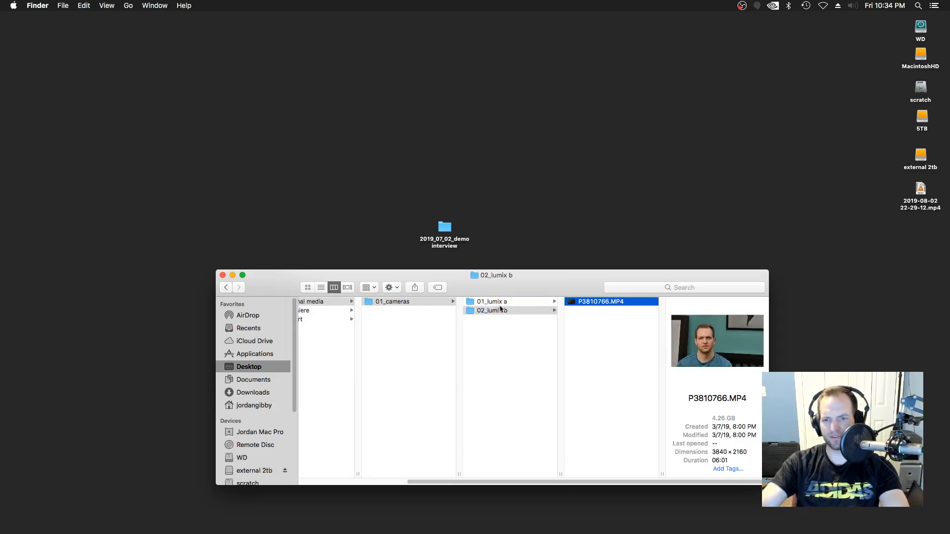
left_click(369, 304)
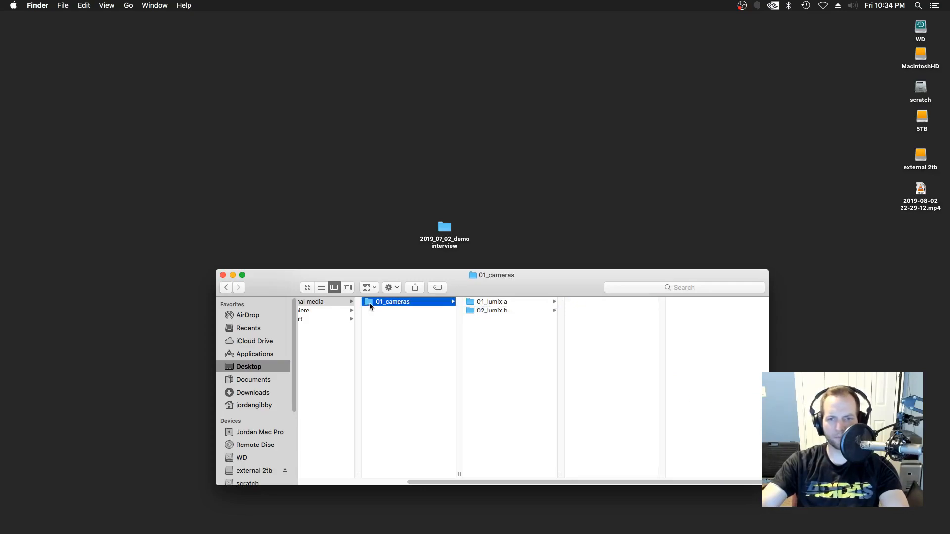
- Create a subfolder named 02_audio beside 01_cameras in the 01_original media folder
left_click(433, 333)
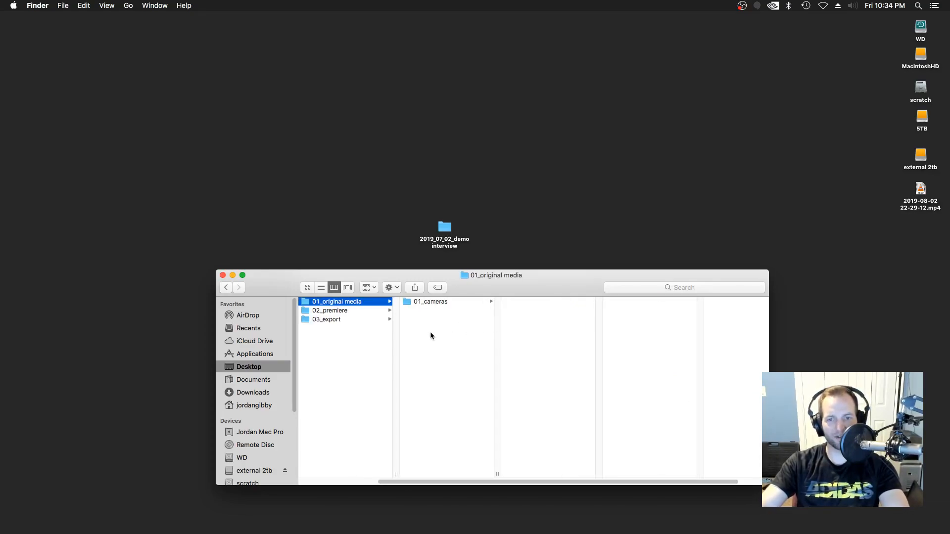
key("super+shift+n")
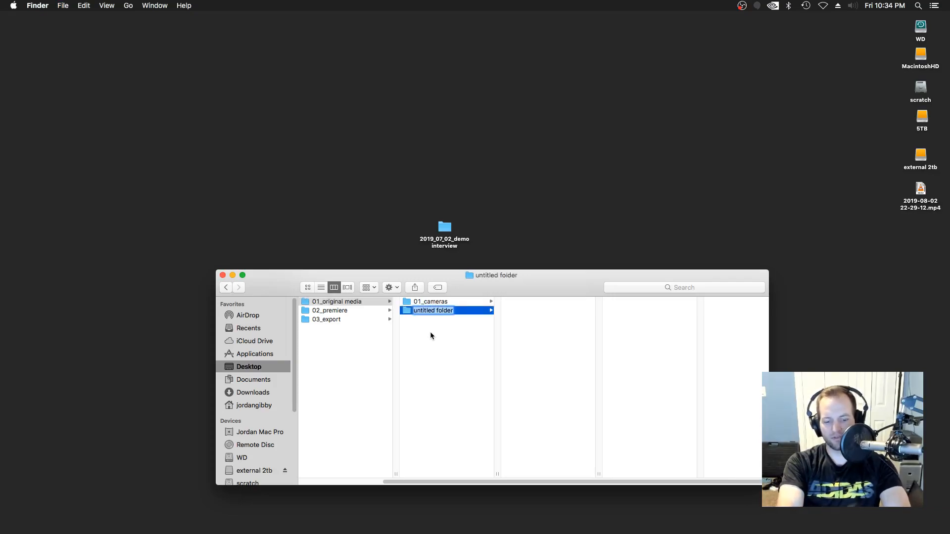
type("02_")
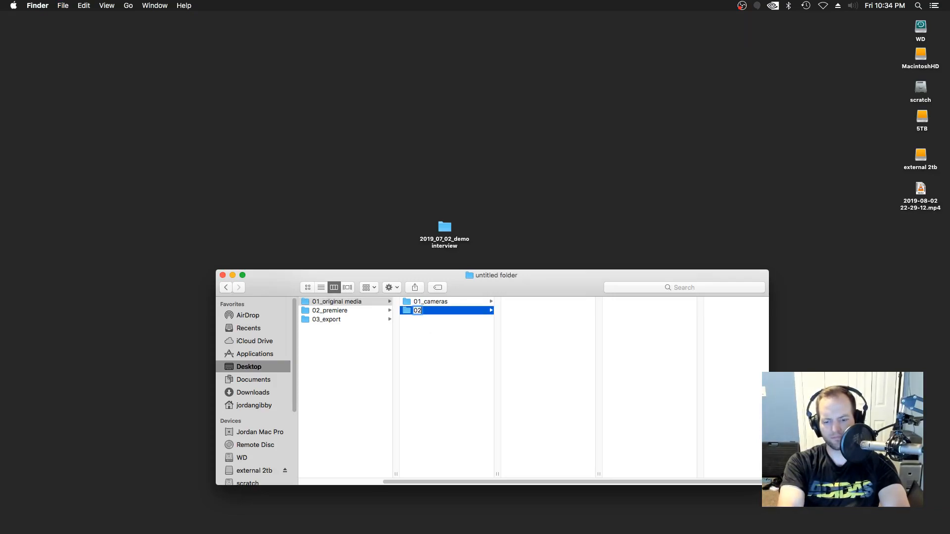
type("audio")
key("Return")
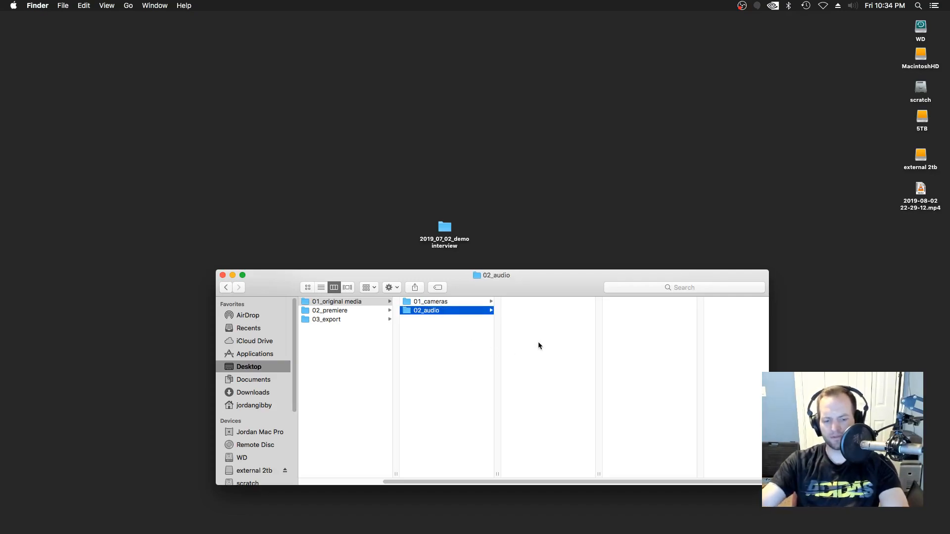
- Create a subfolder named 01_original audio inside the 02_audio folder
key("super+shift+n")
type("01")
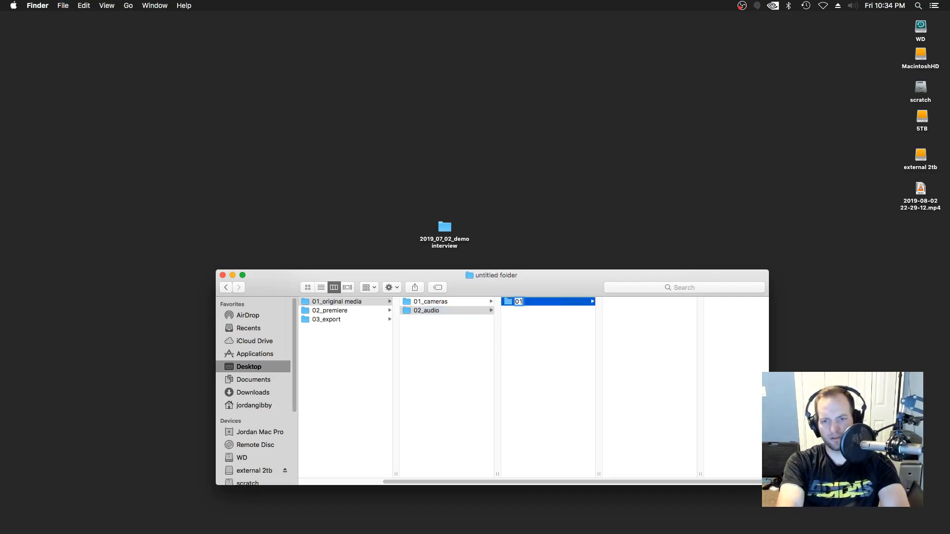
type("_original audio")
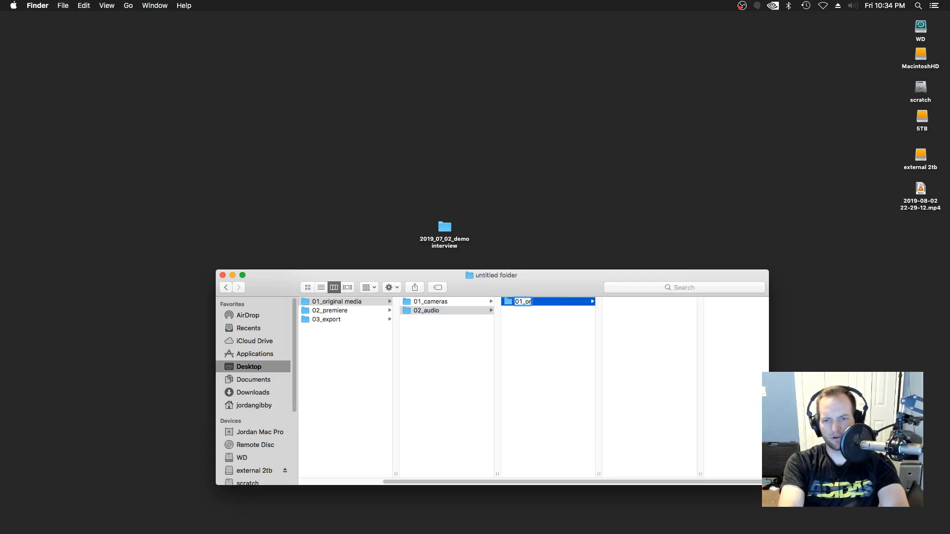
left_click(526, 350)
- Add the audio recording ZOOM0045_Tr1.WAV to the 01_original audio folder
left_click(514, 305)
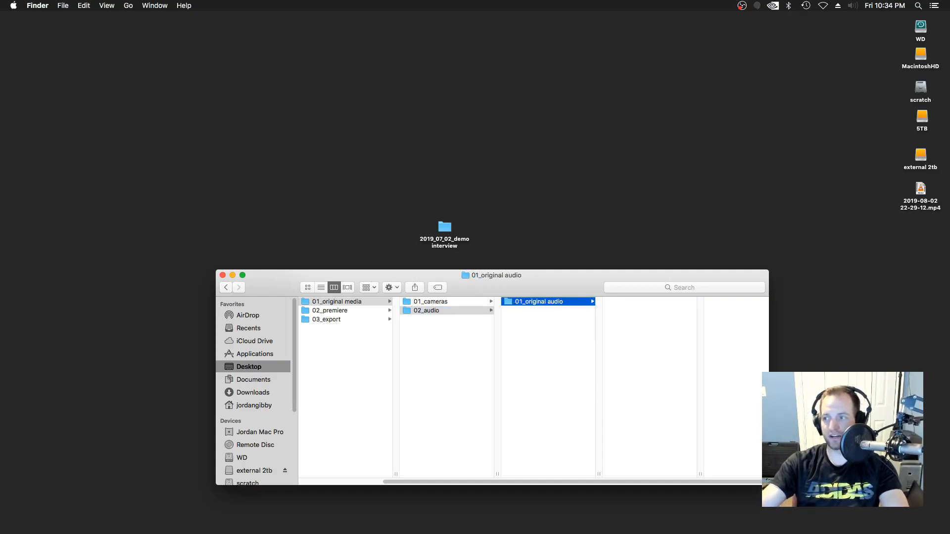
left_click_drag(574, 340, 622, 331)
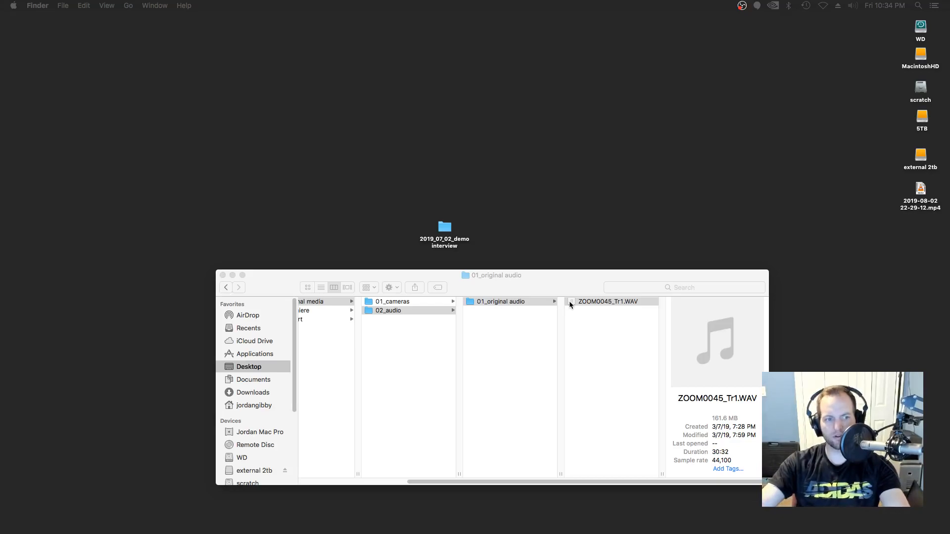
left_click_drag(557, 286, 535, 284)
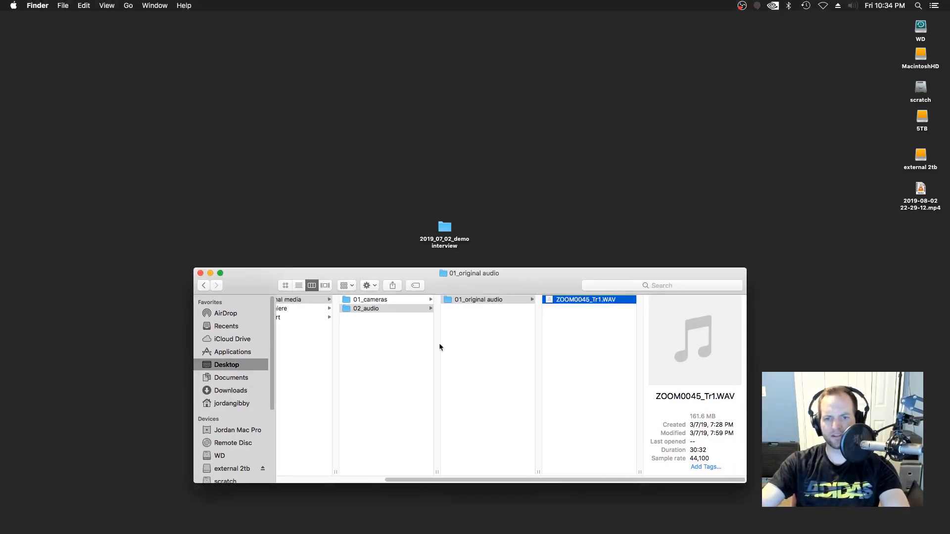
- Return to the 2019_07_02_demo interview folder and widen its column enough to fit the full folder name
scroll(430, 351, "left", 5)
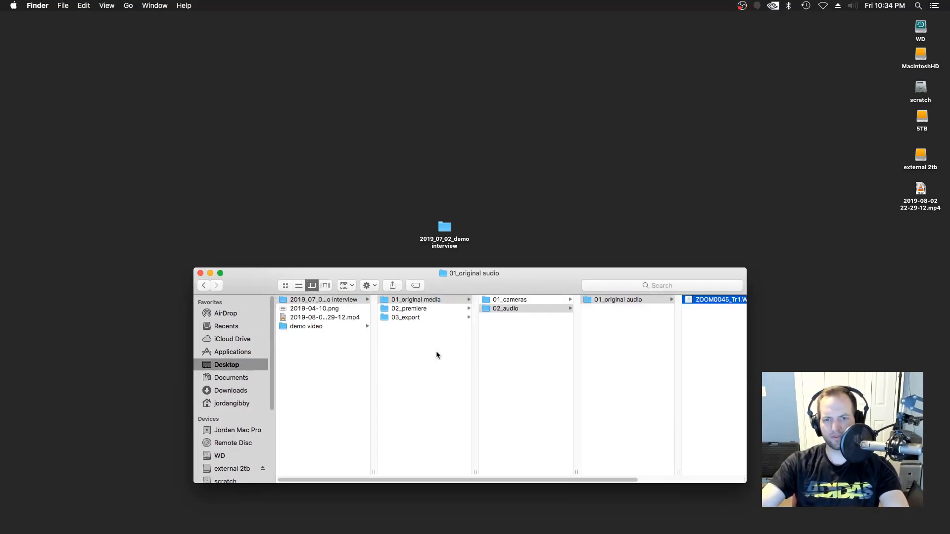
left_click(282, 300)
left_click_drag(374, 477, 424, 477)
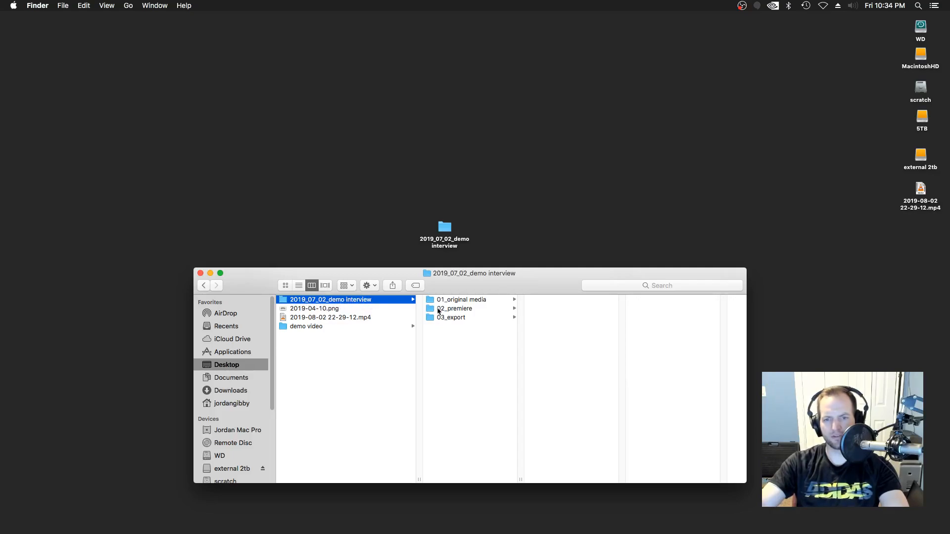
- Review the contents of 01_original media, checking both Lumix camera folders and the recording ZOOM0045_Tr1.WAV in 01_original audio
left_click(461, 300)
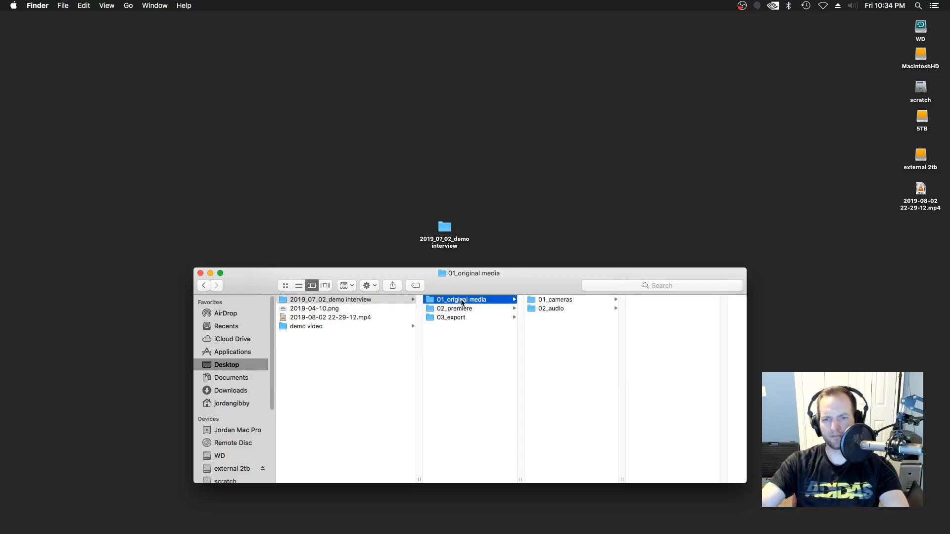
left_click(563, 302)
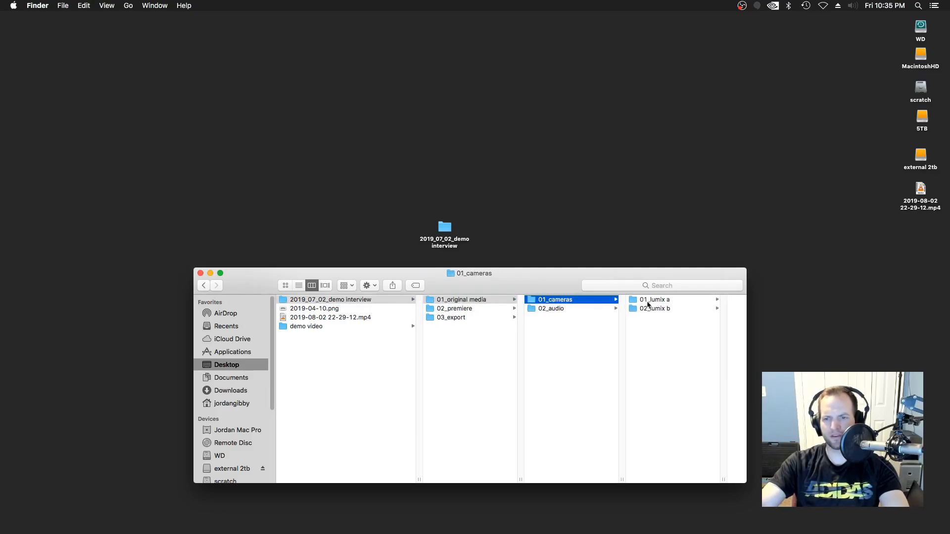
left_click(683, 301)
left_click(601, 310)
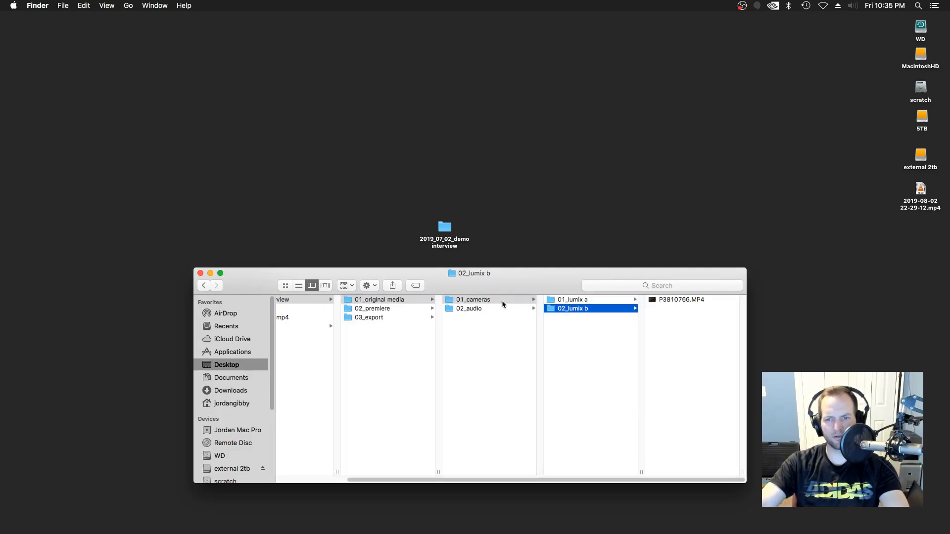
left_click(463, 312)
left_click(587, 300)
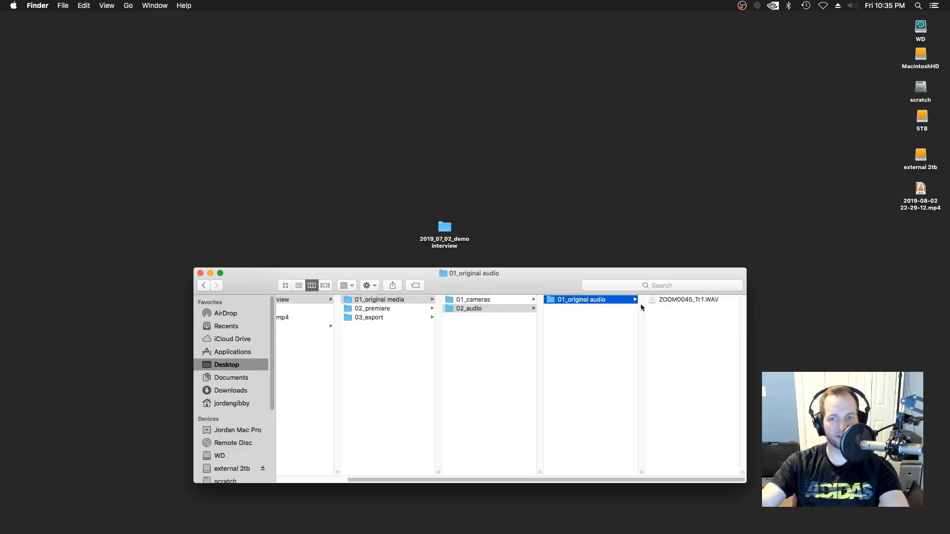
left_click(657, 301)
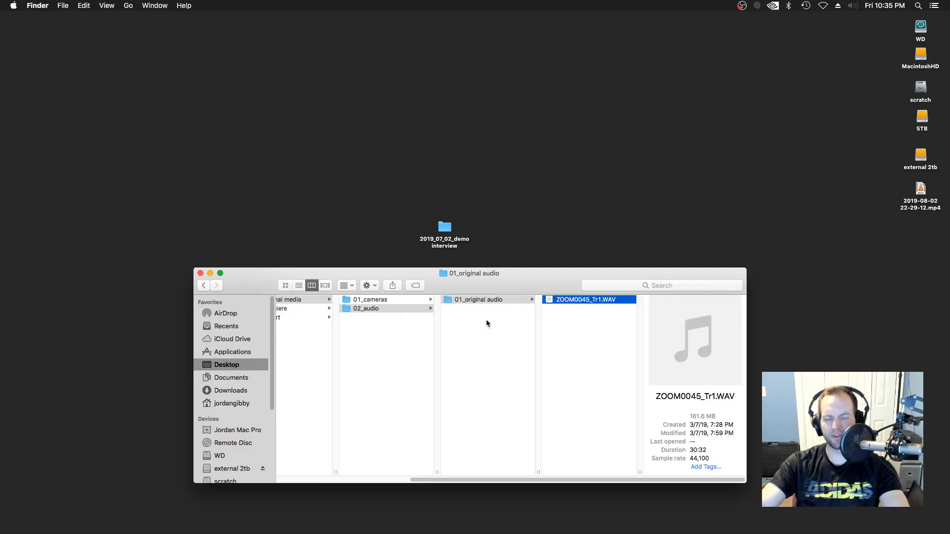
- Create a subfolder named 02_audition inside the 02_audio folder, beside 01_original audio
left_click(465, 326)
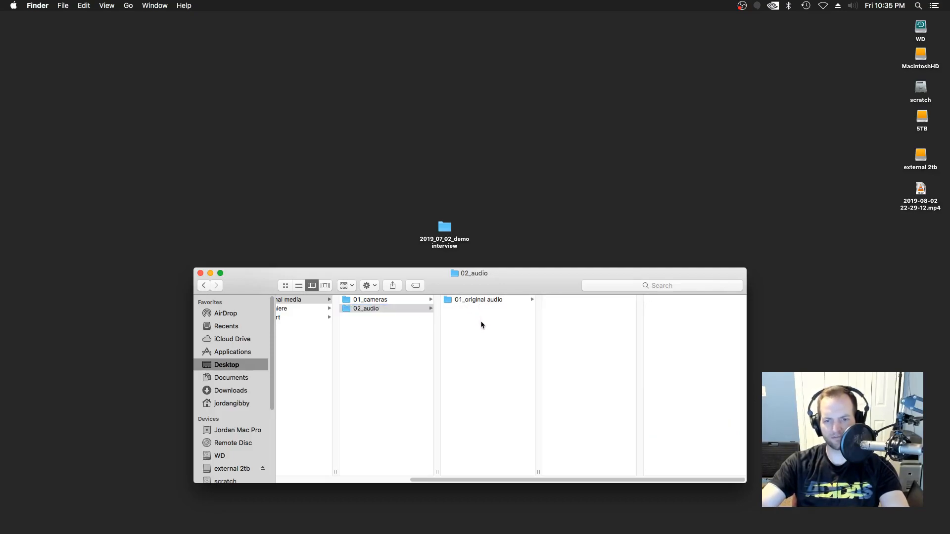
key("super+shift+n")
type("02_audition")
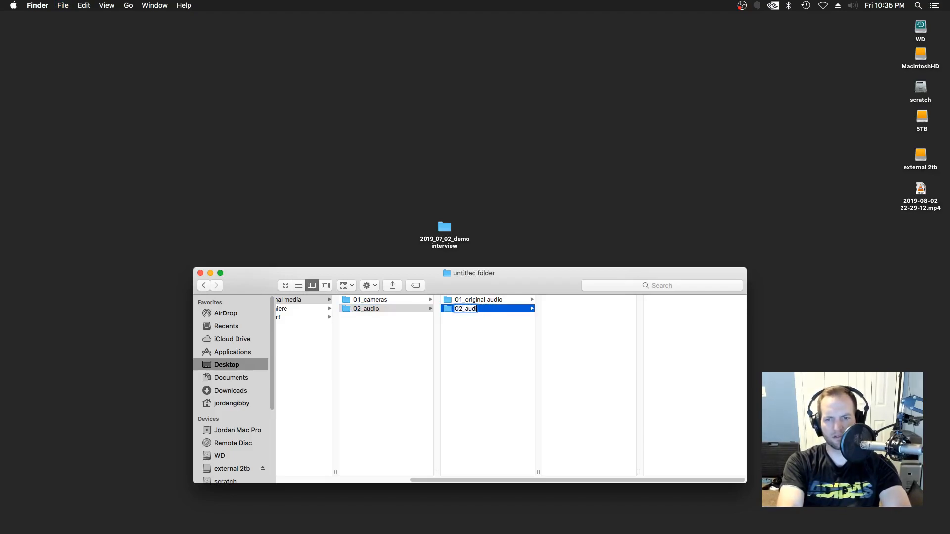
left_click(485, 332)
- Create a third subfolder named 03_export inside the 02_audio folder
key("super+shift+n")
type("03")
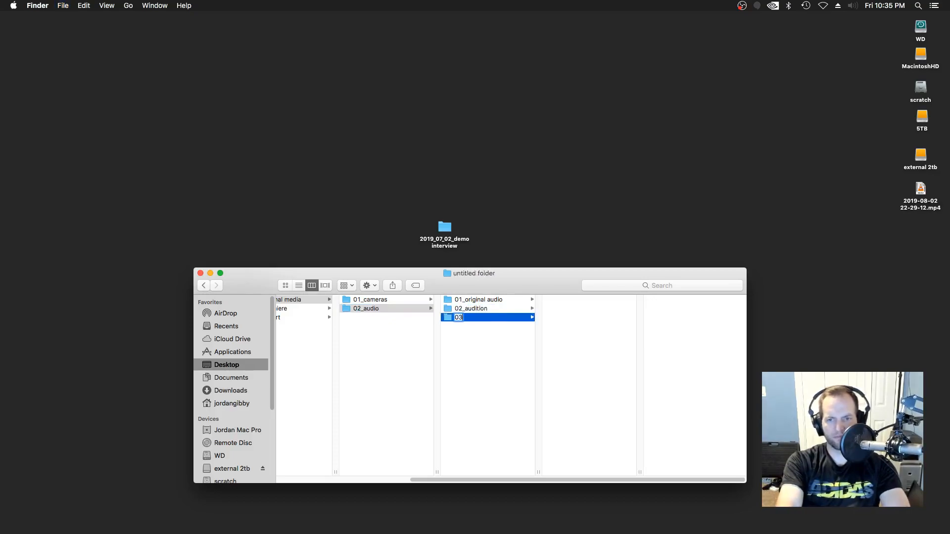
type("_export fo")
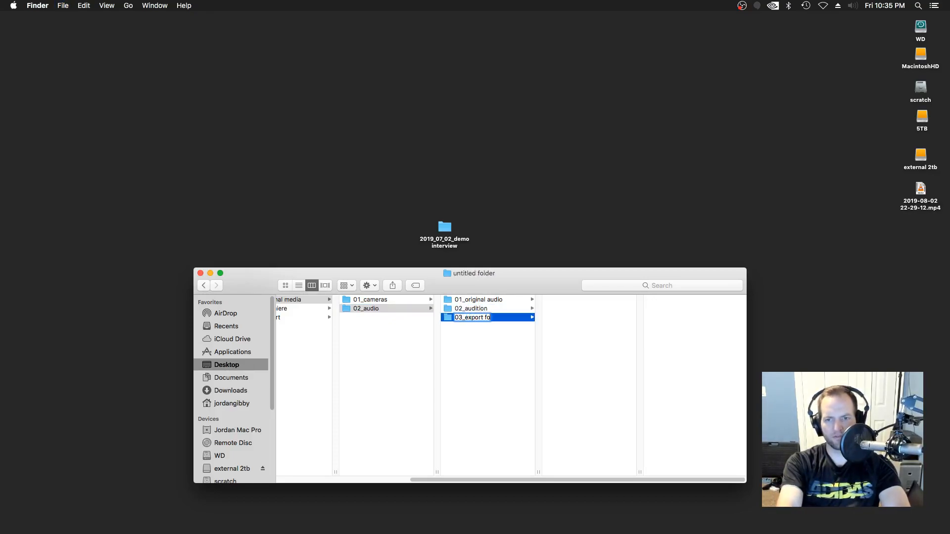
left_click(476, 337)
left_click(483, 318)
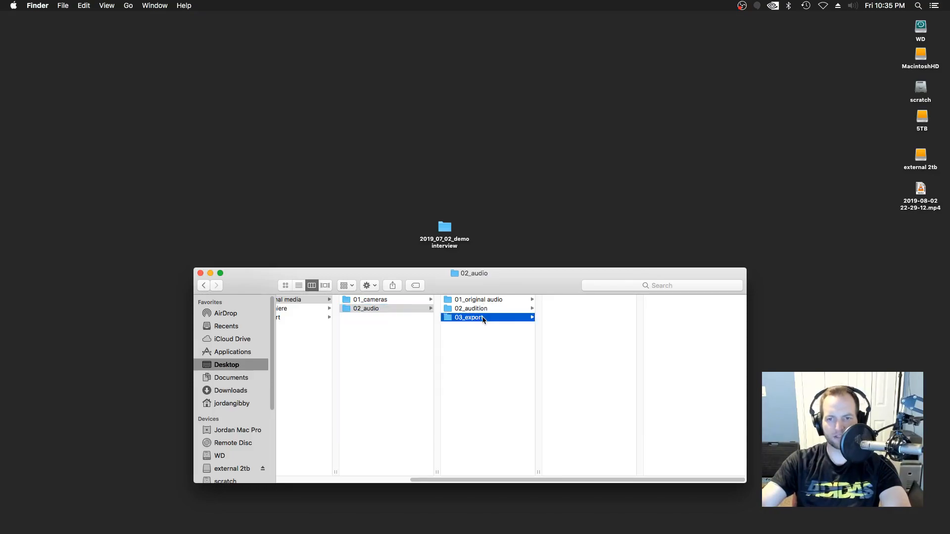
- Return to the 01_original media folder and create a subfolder named 03_music in it
left_click(461, 300)
left_click(383, 301)
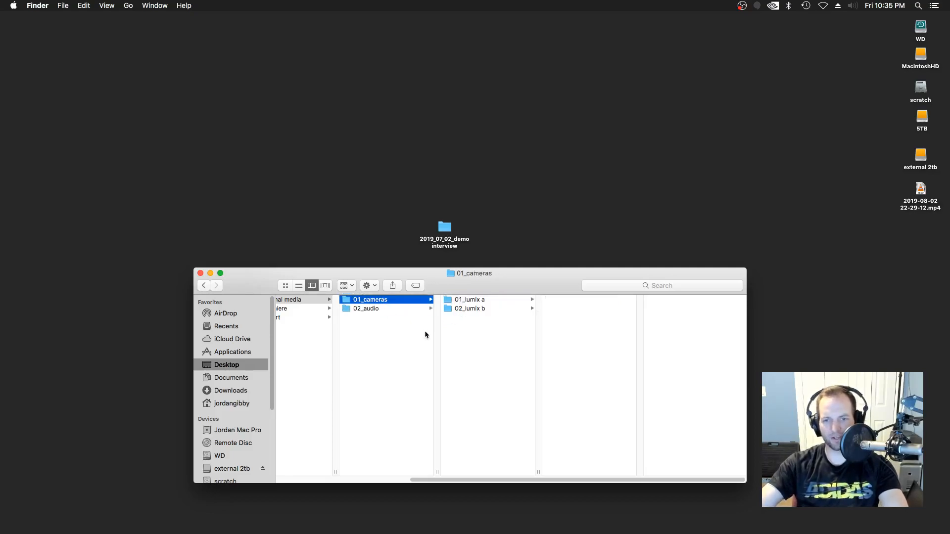
left_click(393, 319)
key("super+shift+n")
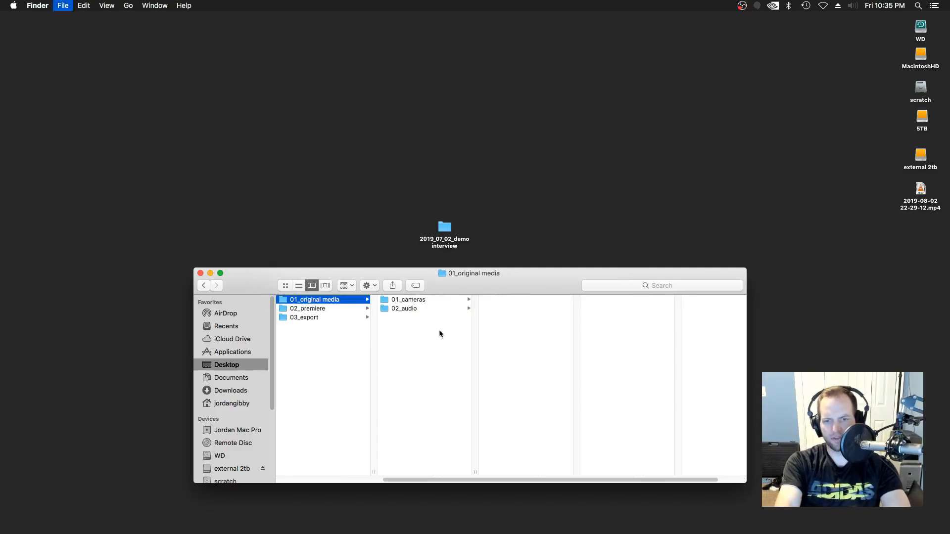
type("03_music")
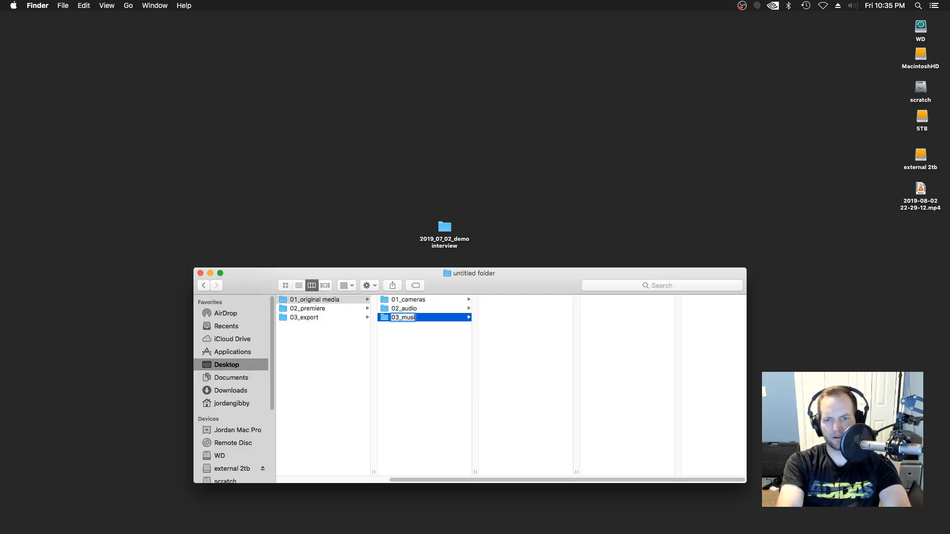
left_click(426, 328)
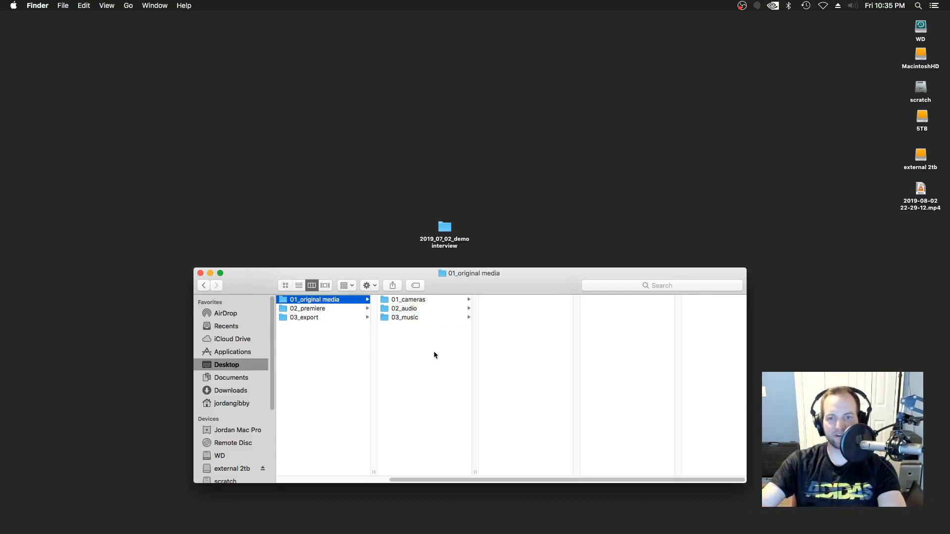
- Create a subfolder named 04_images in the 01_original media folder, beside 03_music
key("super+shift+n")
type("04_images")
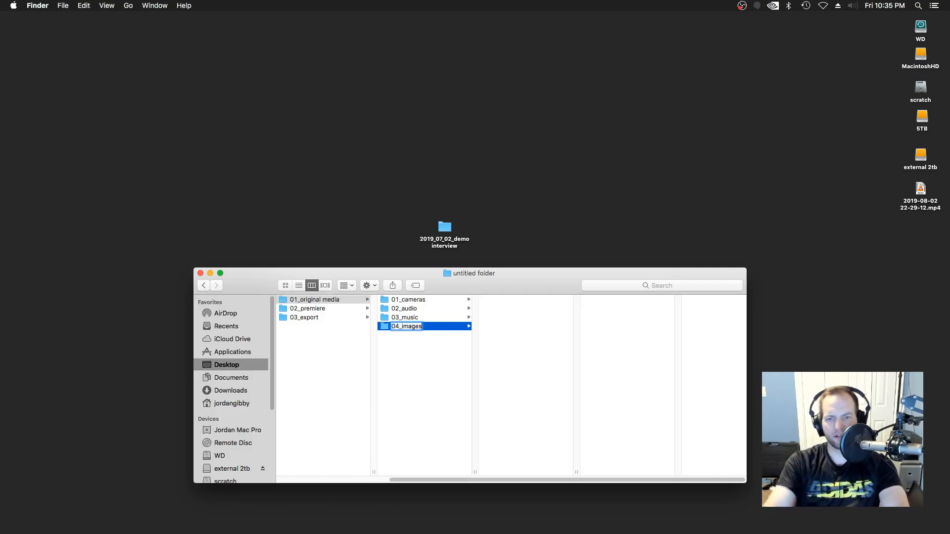
key("Return")
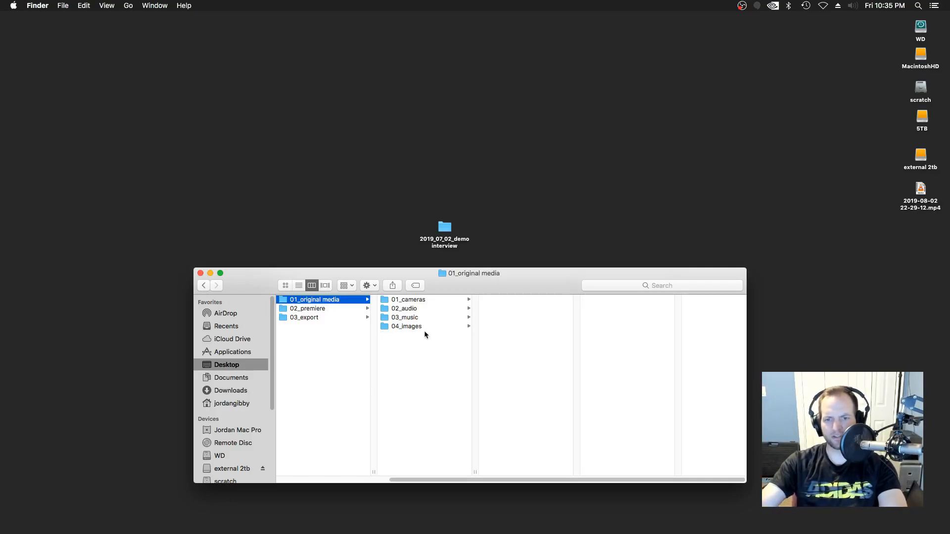
left_click(423, 329)
left_click(404, 346)
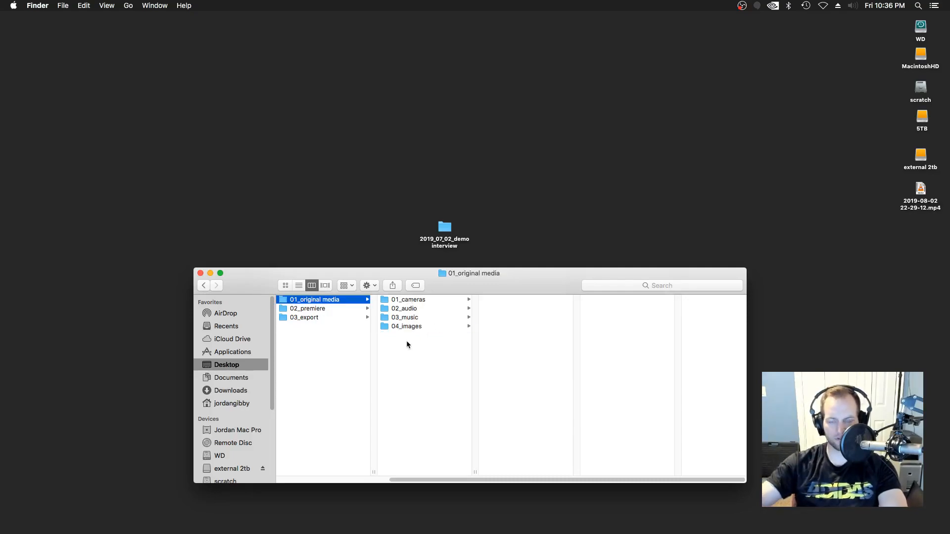
- Look through the project's top-level folders 01_original media, 02_premiere and 03_export
left_click(319, 310)
key("Down")
key("Up")
key("Down")
key("Up")
key("Up")
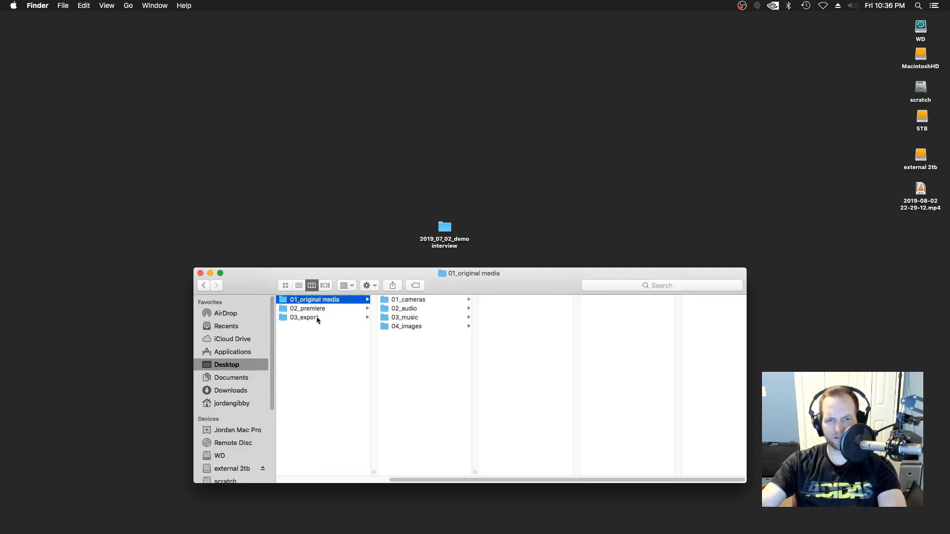
left_click(307, 309)
left_click(305, 319)
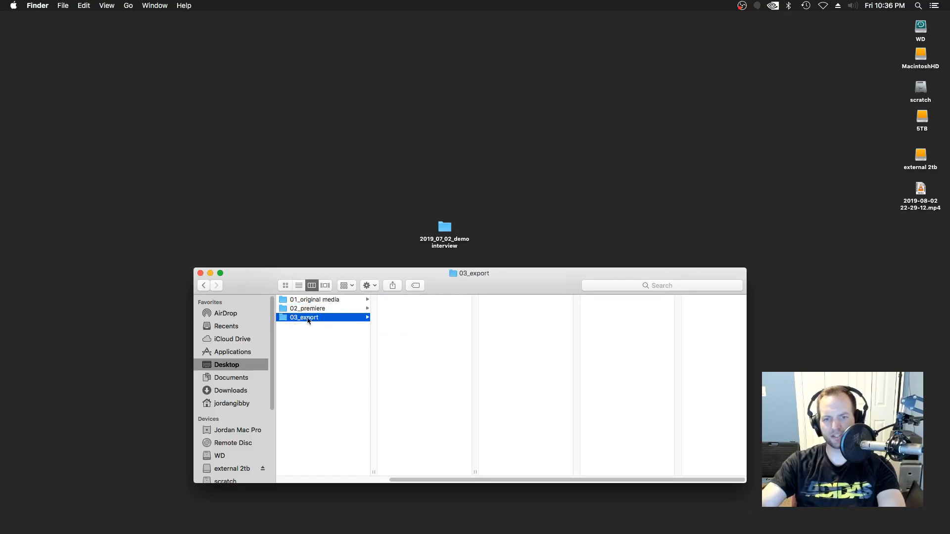
- Examine the clips in the 01_lumix a and 02_lumix b folders and return to the 01_cameras folder
left_click(315, 301)
left_click(414, 300)
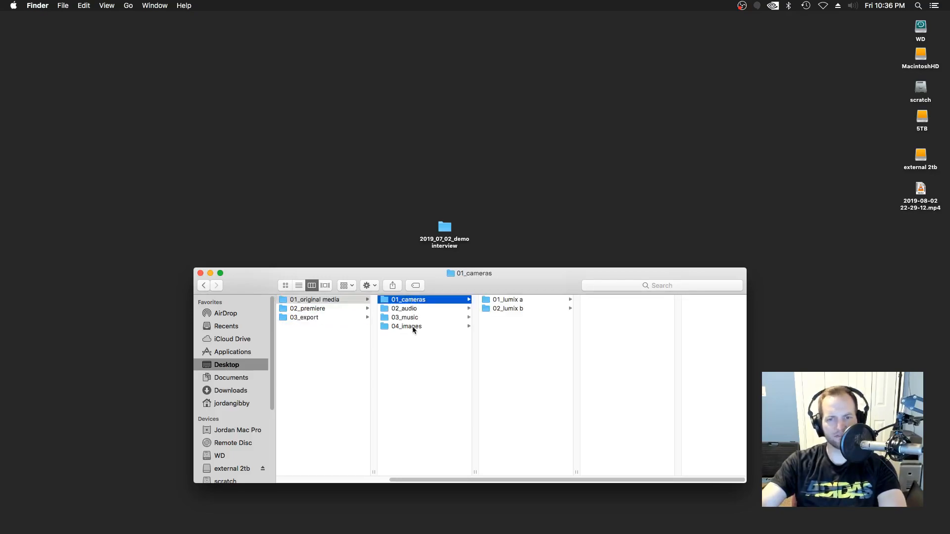
left_click(513, 300)
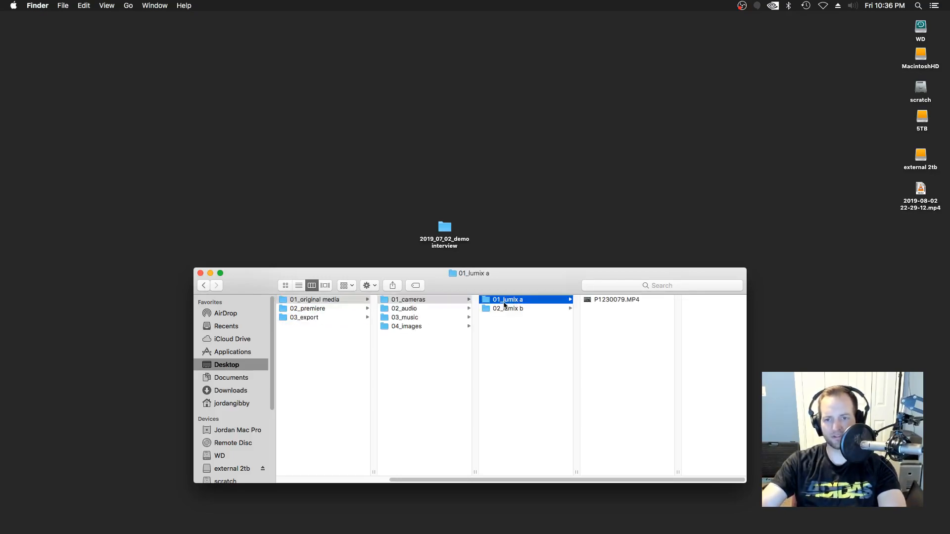
left_click(496, 310)
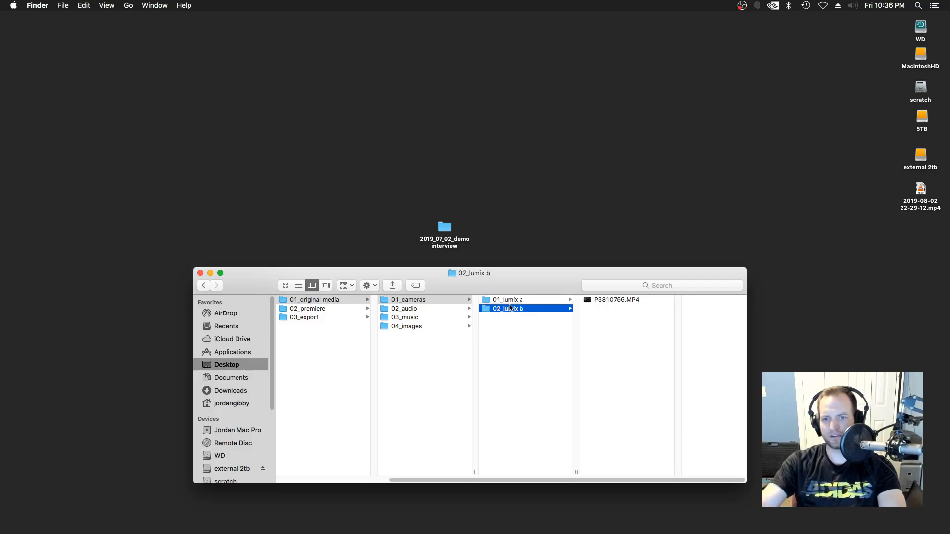
left_click(508, 301)
left_click(536, 310)
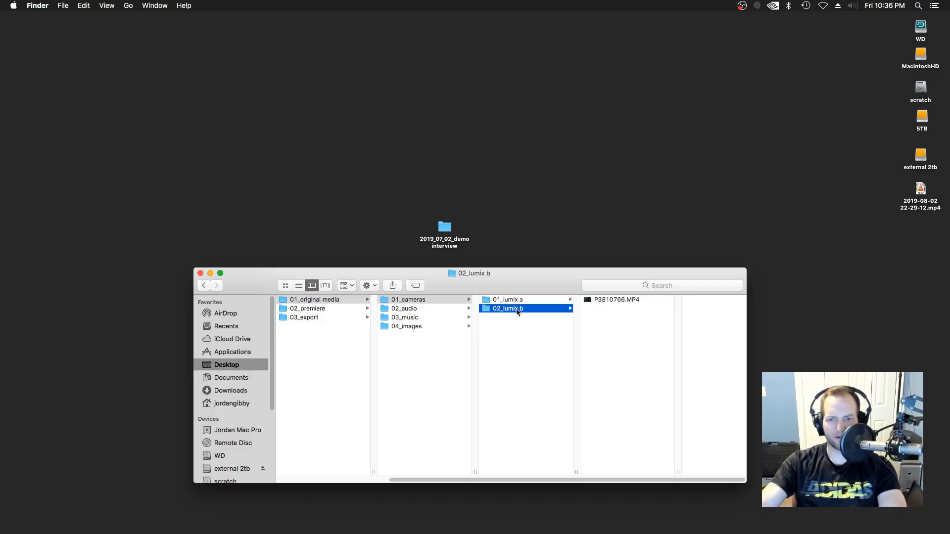
key("Left")
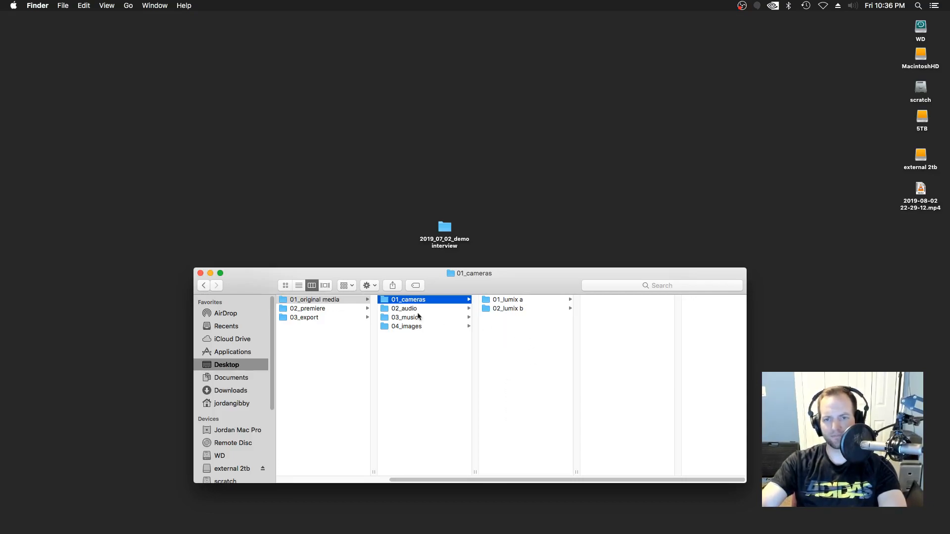
- Shift the folder window slightly and bring the sticky note with the lesson outline into view beside it
left_click_drag(490, 289, 509, 282)
left_click_drag(949, 220, 852, 221)
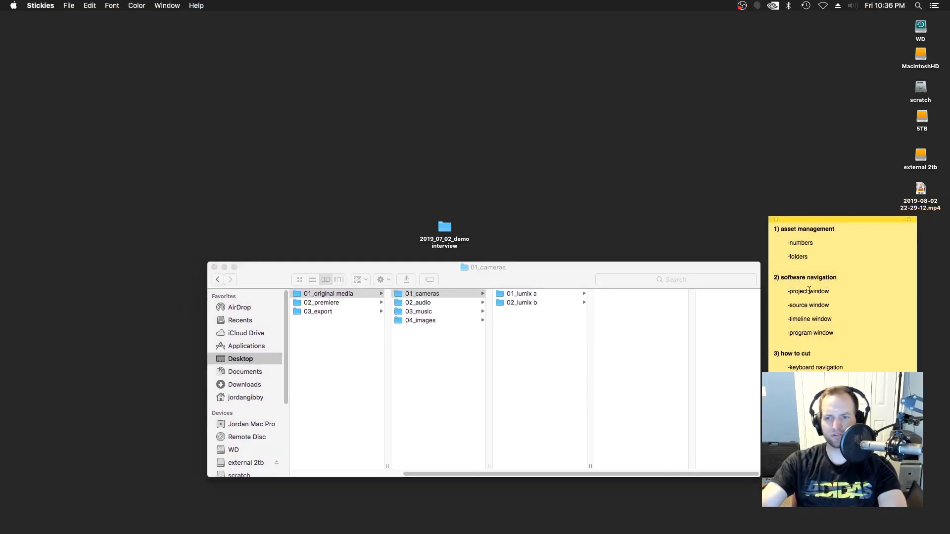
left_click(589, 272)
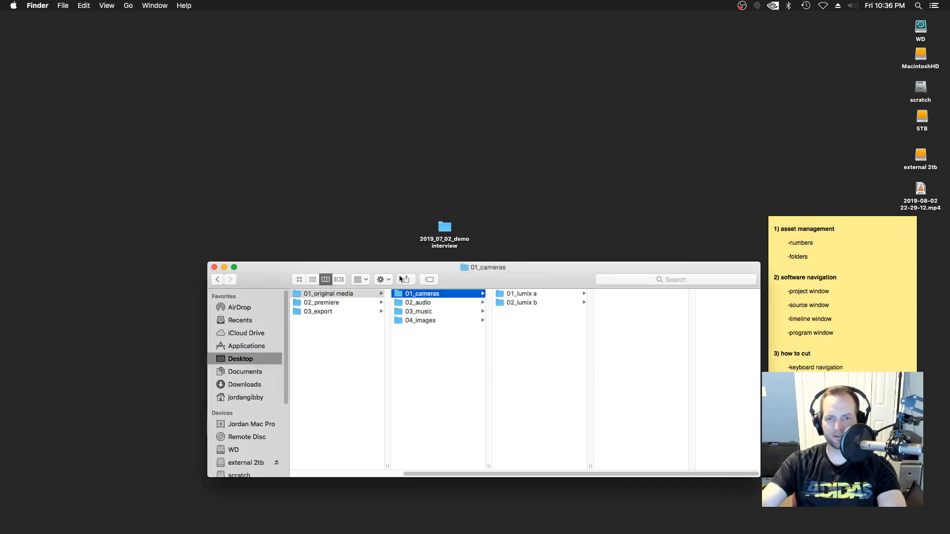
- Close the folder window and move the lesson outline sticky note back off the screen
left_click(214, 270)
left_click_drag(448, 230, 435, 236)
left_click_drag(874, 219, 949, 208)
left_click_drag(438, 234, 456, 239)
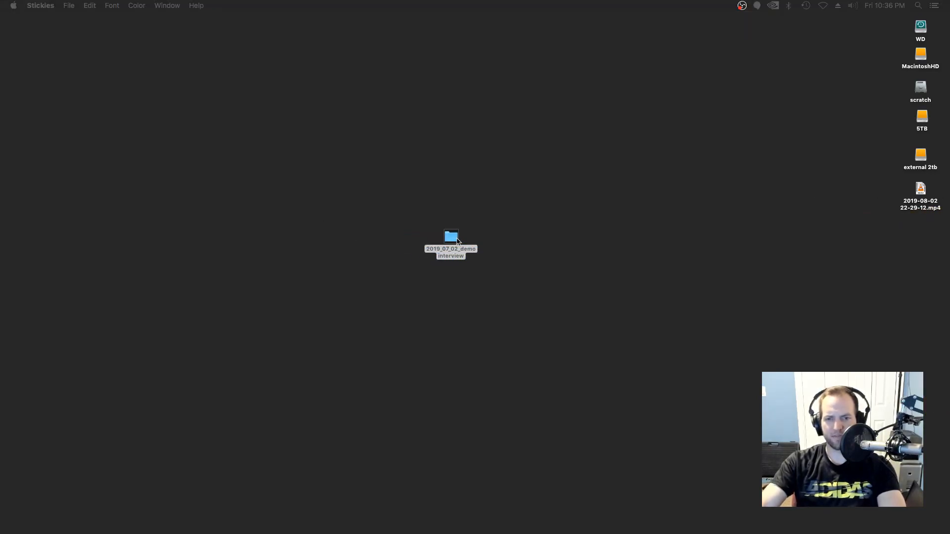
mouse_move(457, 241)
left_mouse_down()
mouse_move(468, 227)
mouse_move(468, 250)
left_mouse_up()
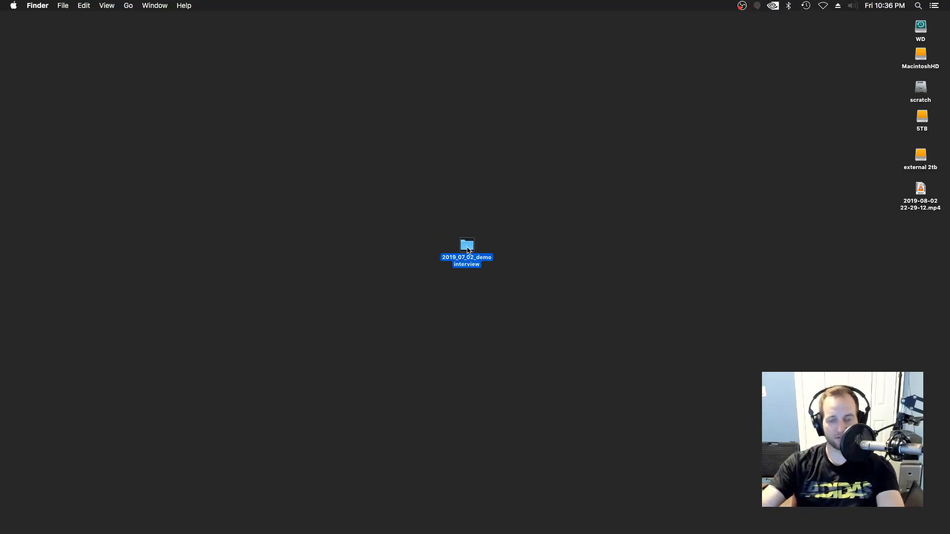
mouse_move(468, 248)
left_mouse_down()
mouse_move(463, 239)
mouse_move(473, 248)
left_mouse_up()
- Check the total size of the 2019_07_02_demo interview folder in its file information and close that information
right_click(474, 247)
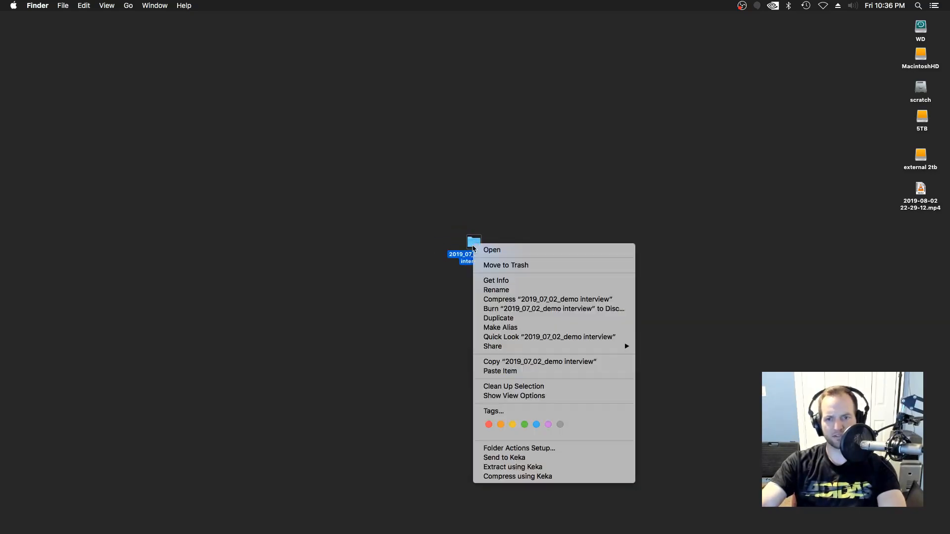
left_click(517, 280)
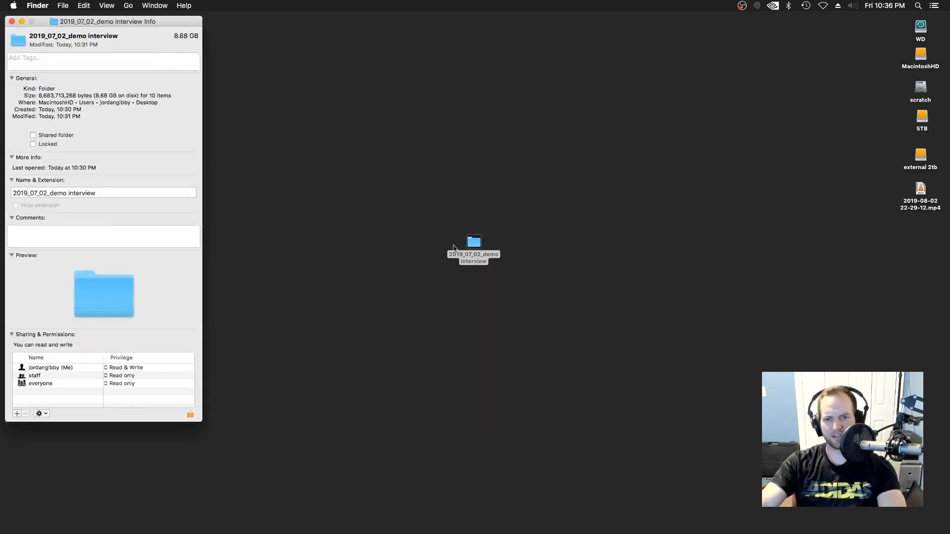
left_click_drag(107, 23, 390, 88)
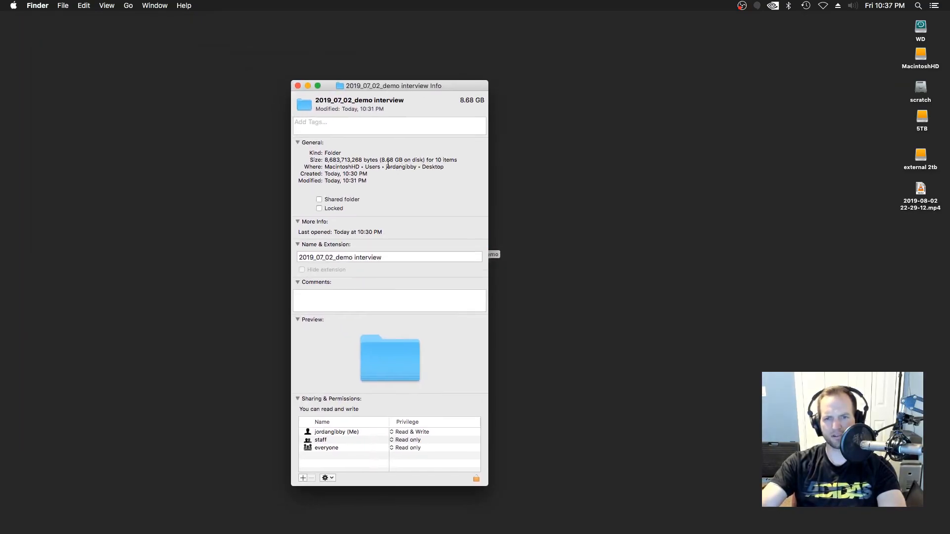
left_click(298, 86)
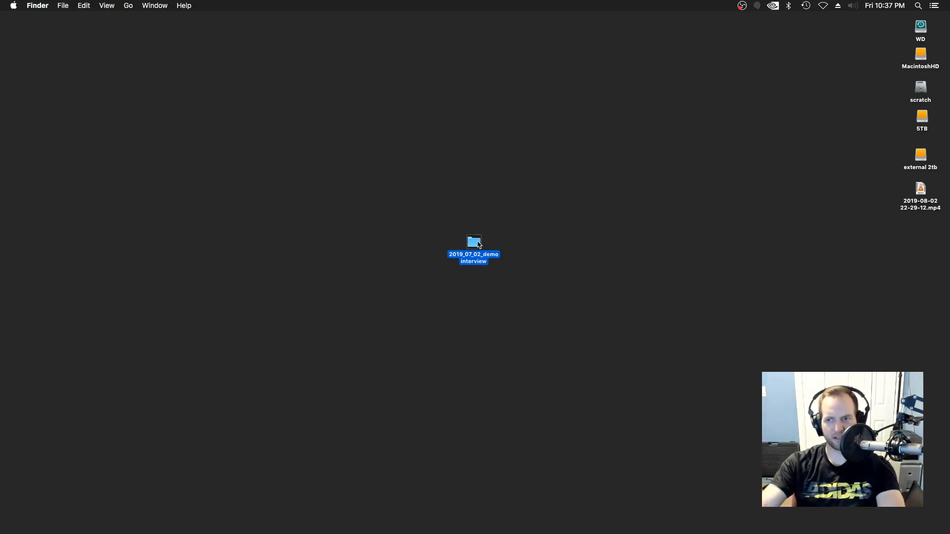
- Consult the software navigation section of the lesson outline sticky note and move the note back off the screen
left_click_drag(479, 245, 487, 268)
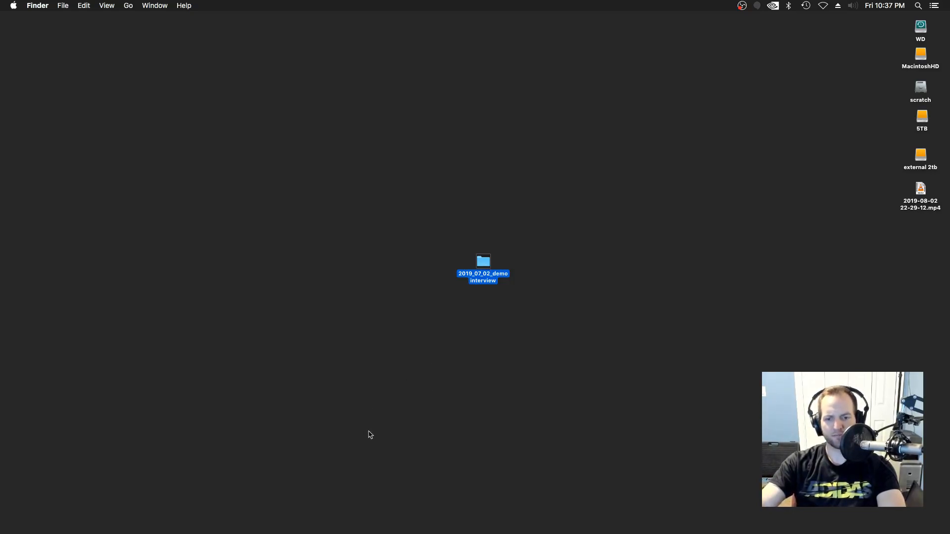
left_click_drag(949, 210, 806, 209)
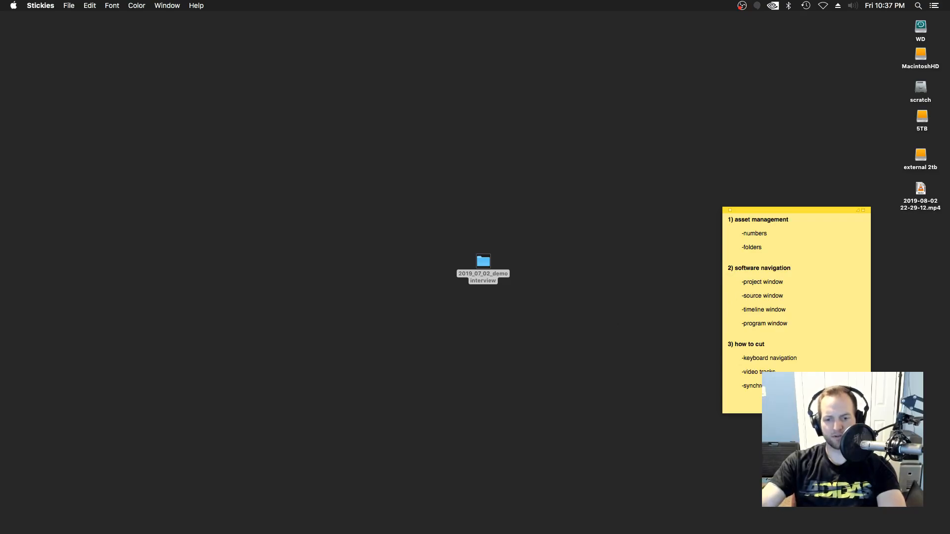
left_click_drag(794, 209, 949, 210)
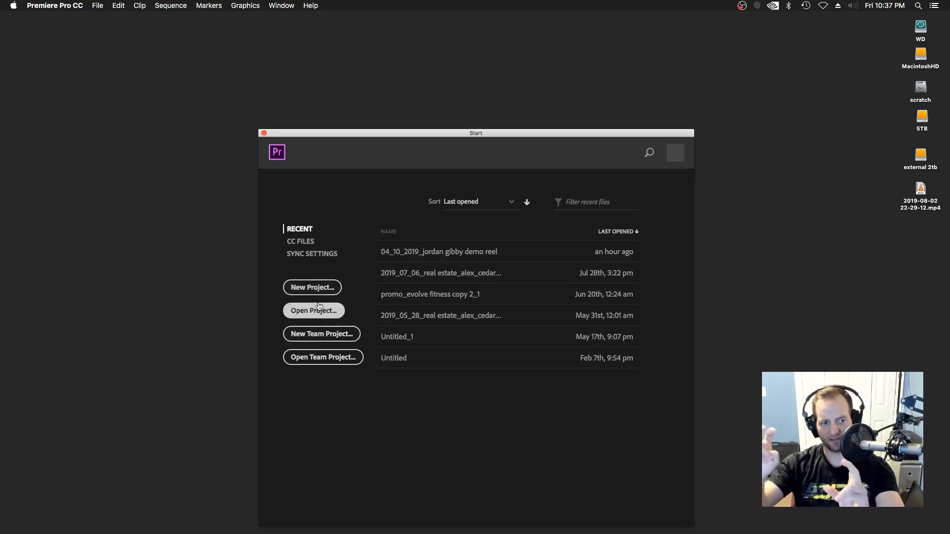
left_click(98, 6)
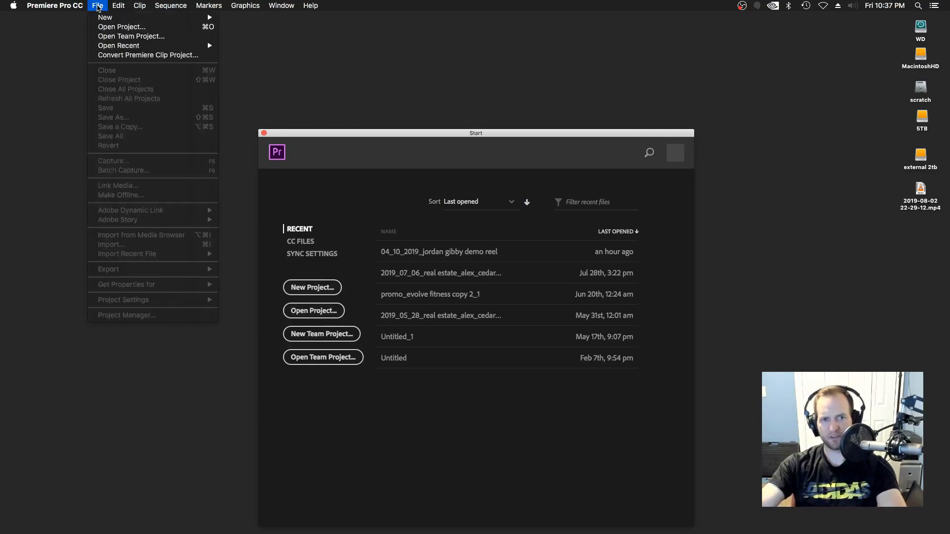
left_click(236, 115)
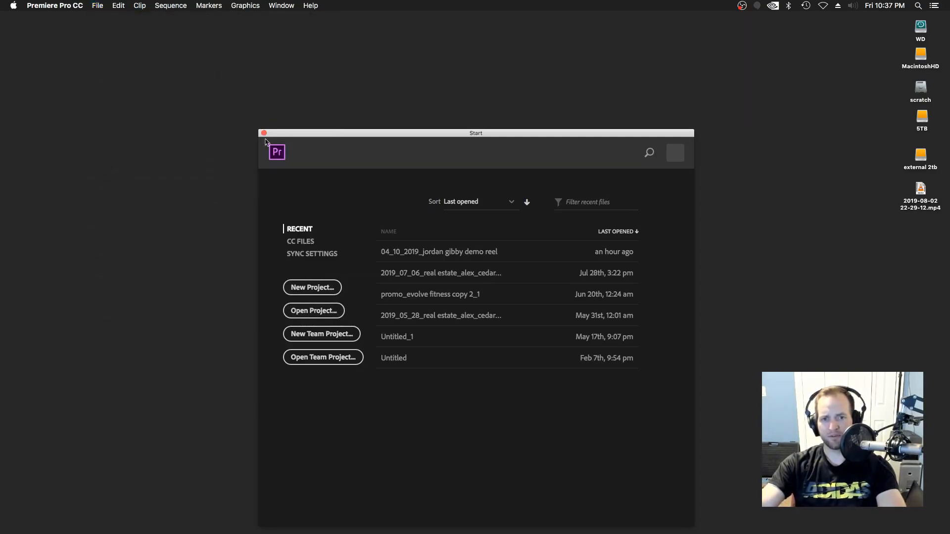
left_click(308, 287)
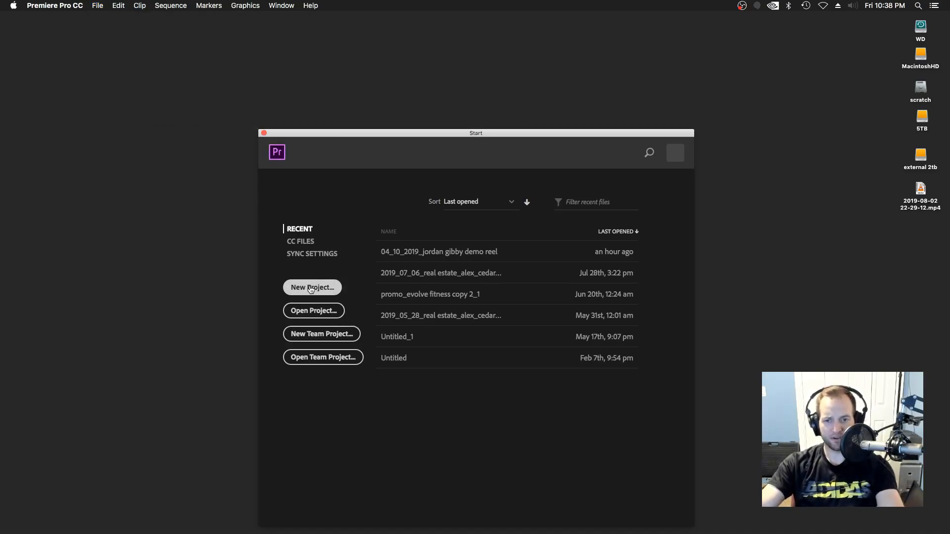
left_click(98, 5)
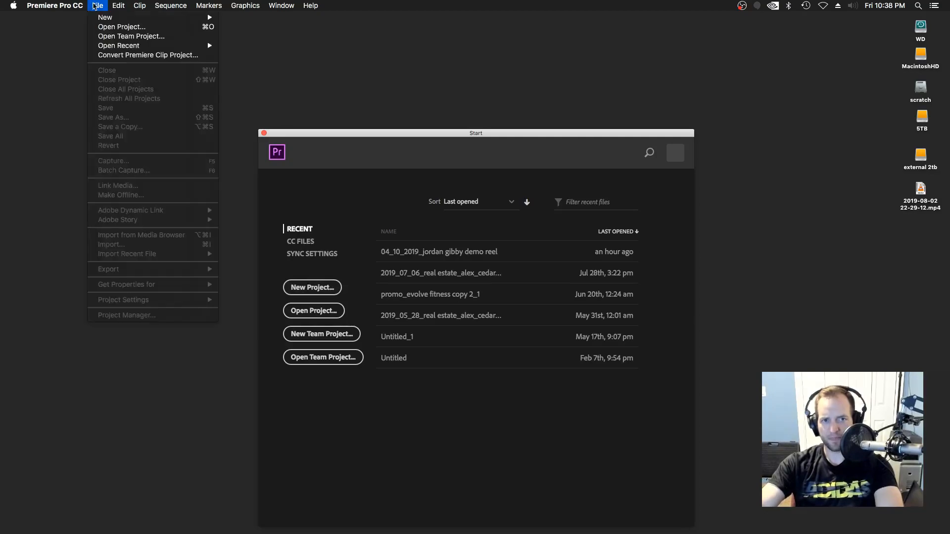
mouse_move(100, 18)
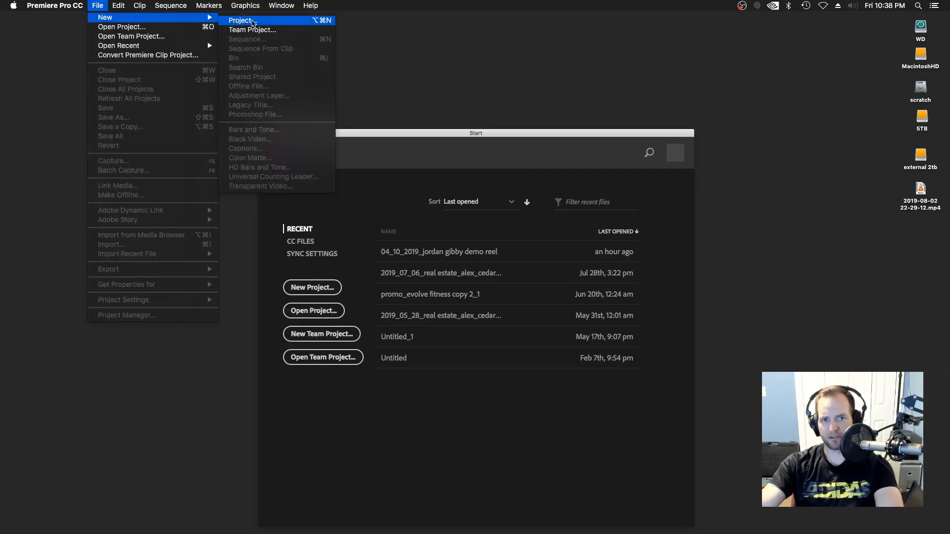
left_click(101, 7)
- Start a new project and name it 2019_07_02_demo interview, moving the project dialog clear of the desktop folder
left_click(320, 289)
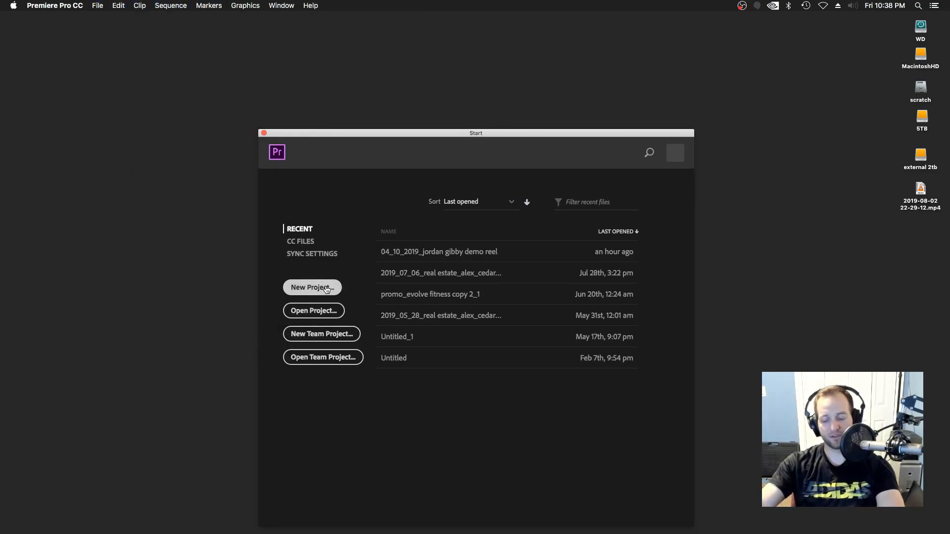
left_click(326, 290)
mouse_move(419, 146)
left_mouse_down()
mouse_move(401, 172)
mouse_move(408, 161)
left_mouse_up()
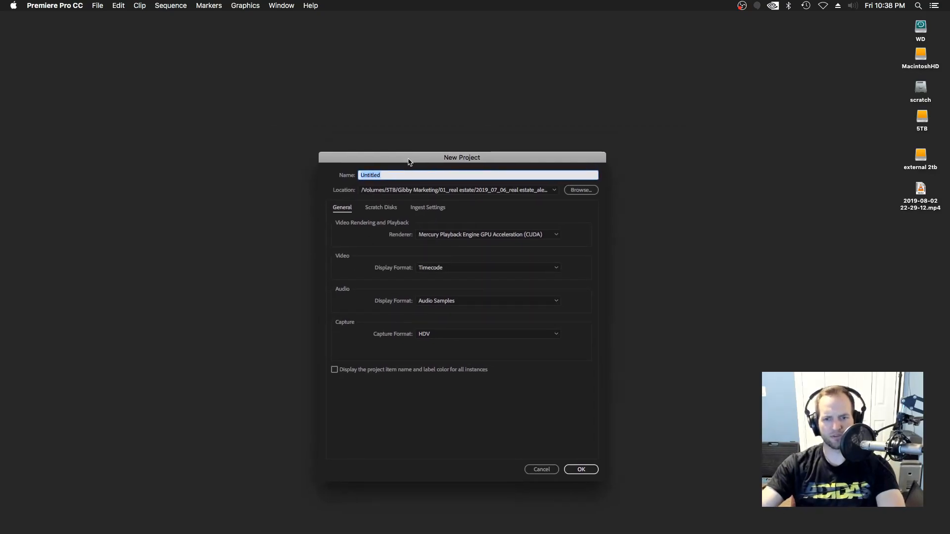
left_click(390, 174)
double_click(390, 174)
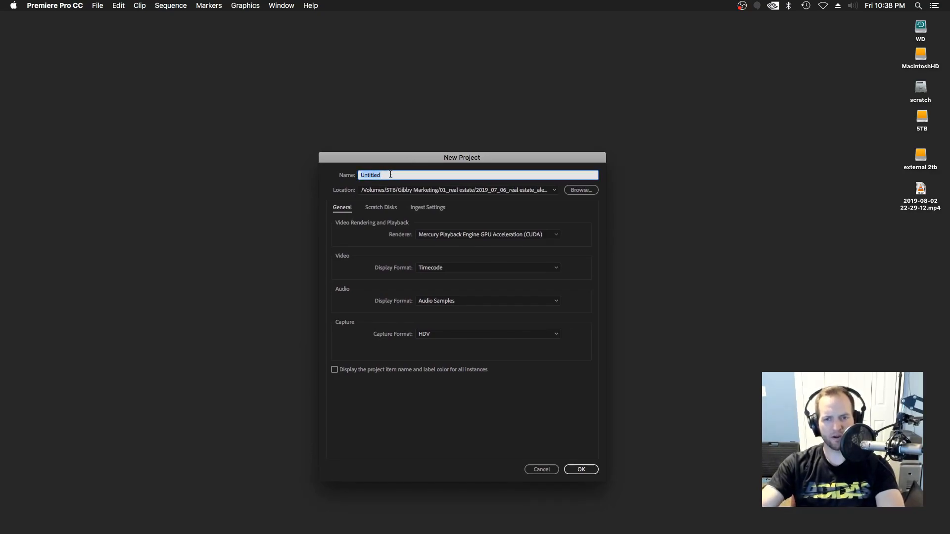
left_click_drag(395, 158, 598, 152)
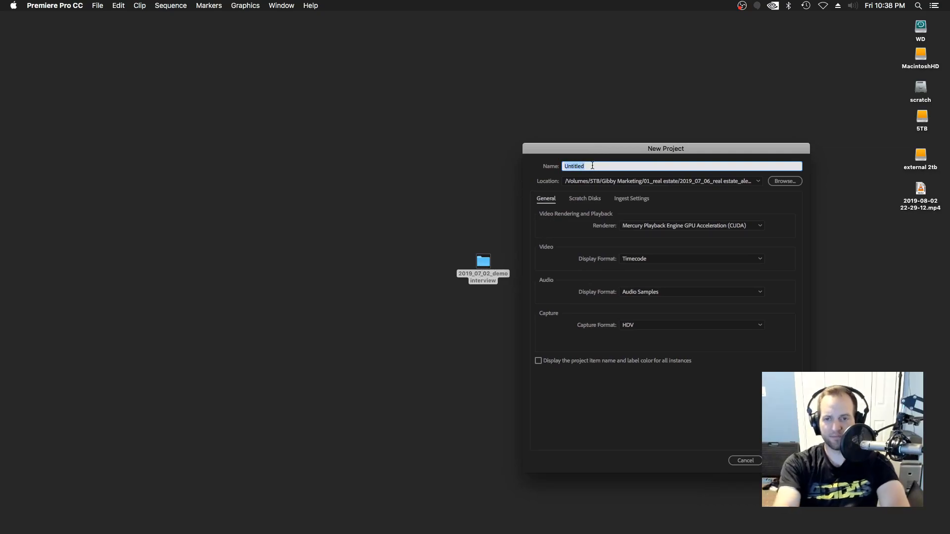
type("2019")
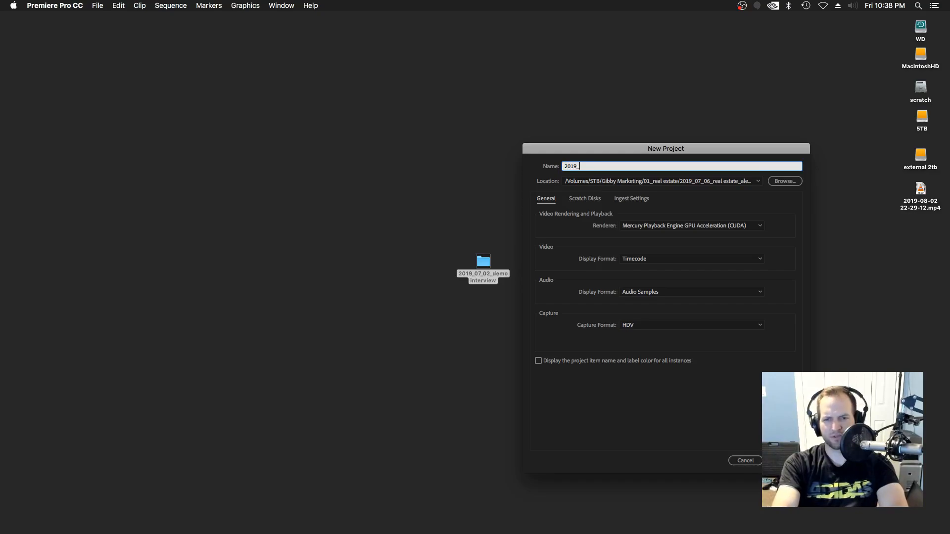
type("_07_02_demo interview")
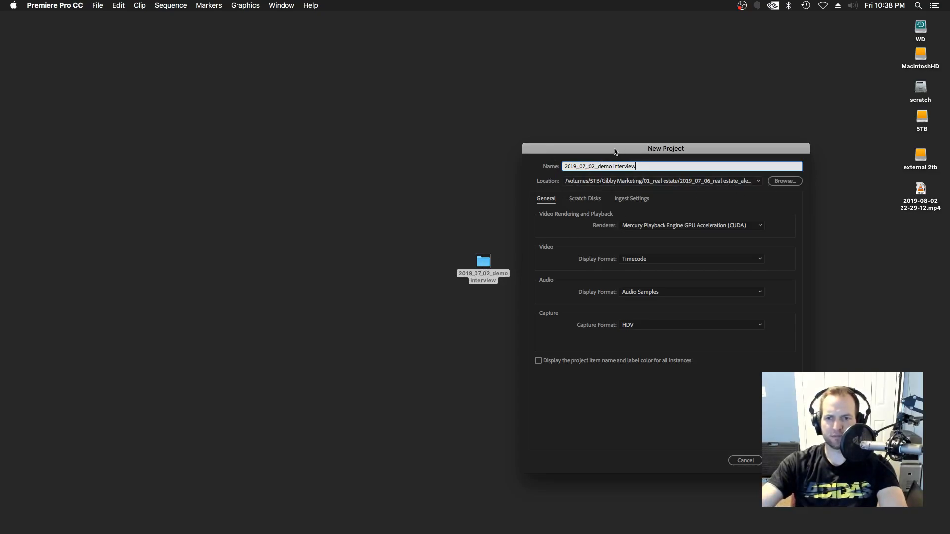
left_click_drag(615, 148, 624, 147)
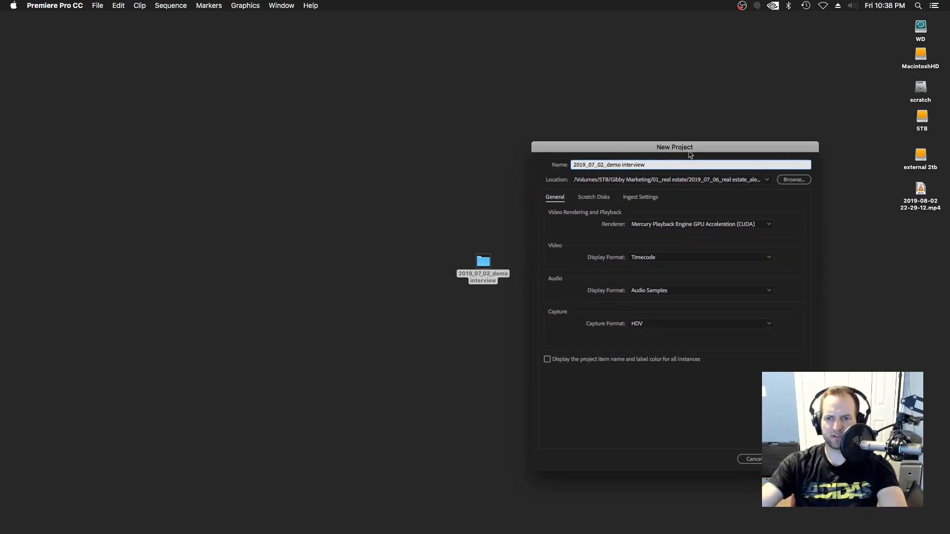
- Set the project location to the 02_premiere folder inside 2019_07_02_demo interview on the Desktop
left_click(789, 182)
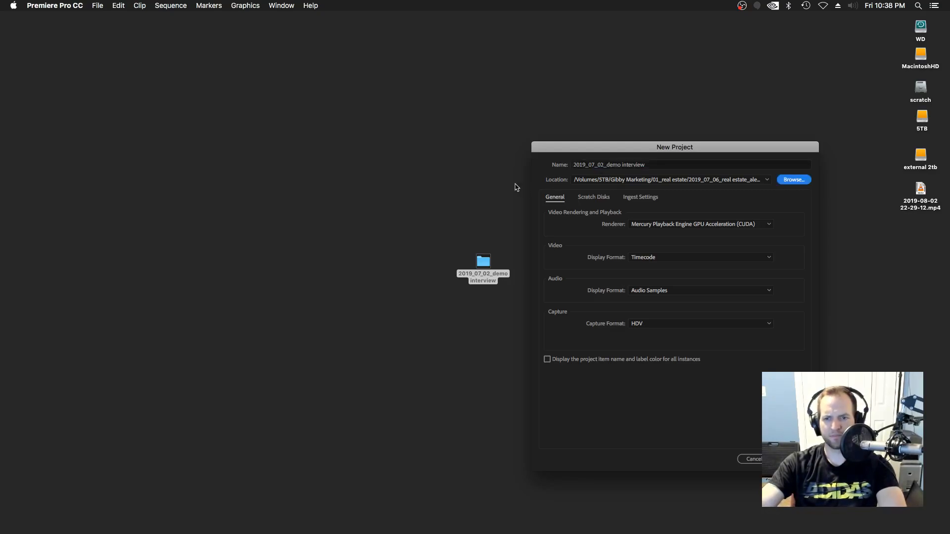
left_click_drag(793, 172, 506, 167)
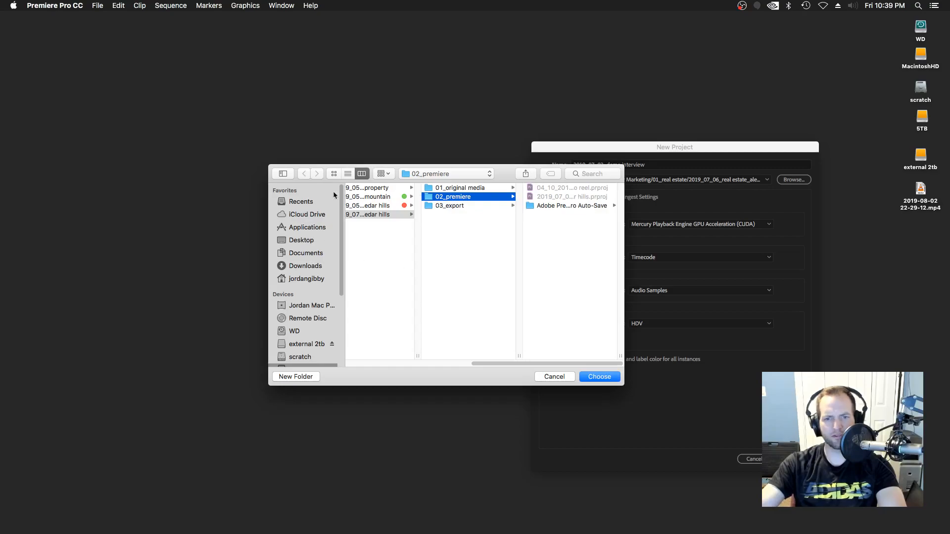
left_click(300, 241)
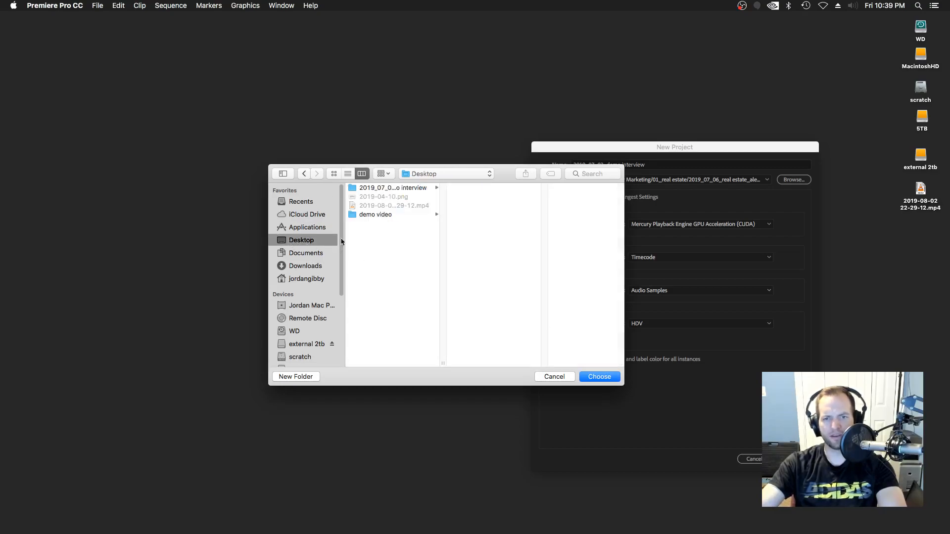
left_click_drag(438, 359, 447, 360)
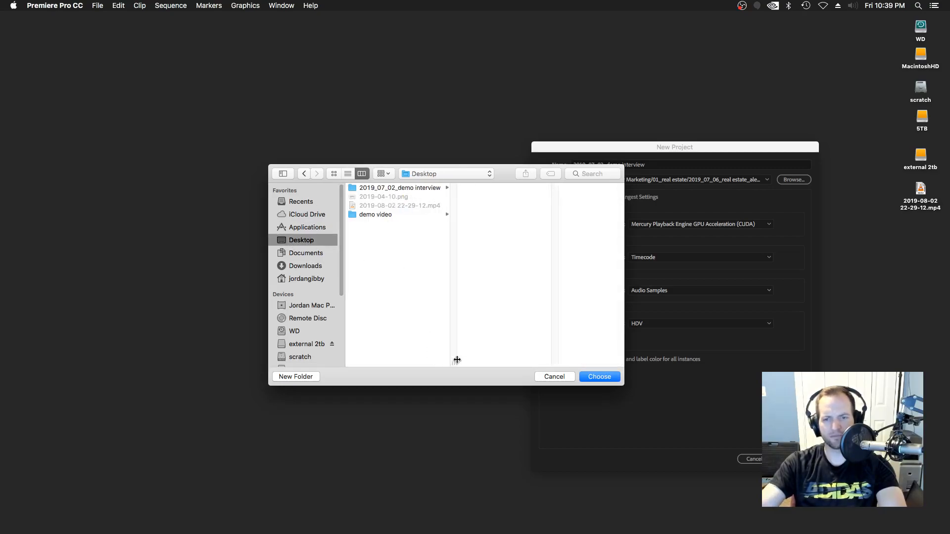
left_click(359, 192)
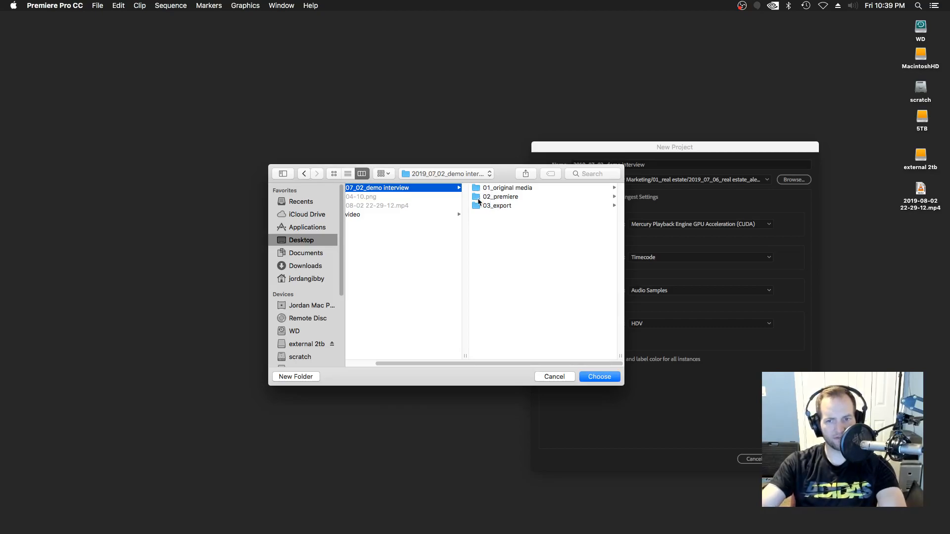
left_click(497, 197)
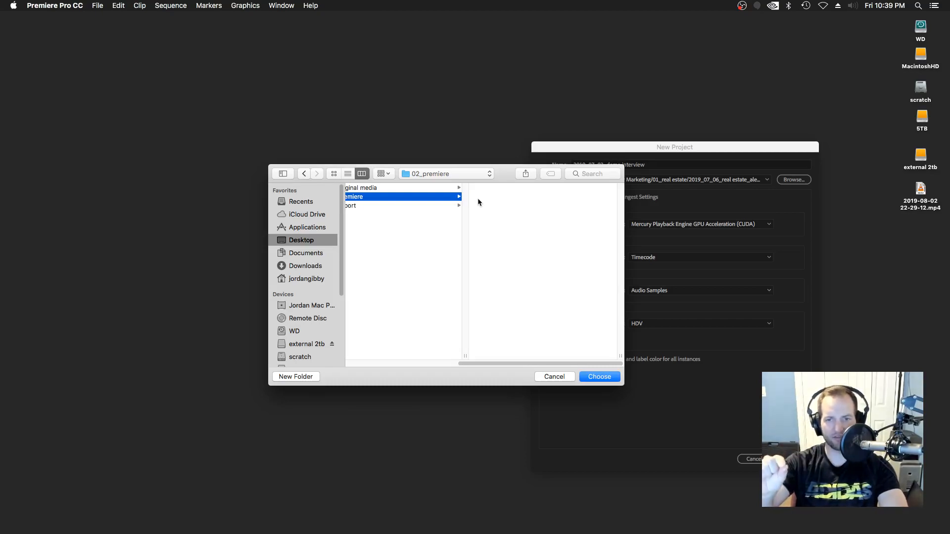
left_click(599, 378)
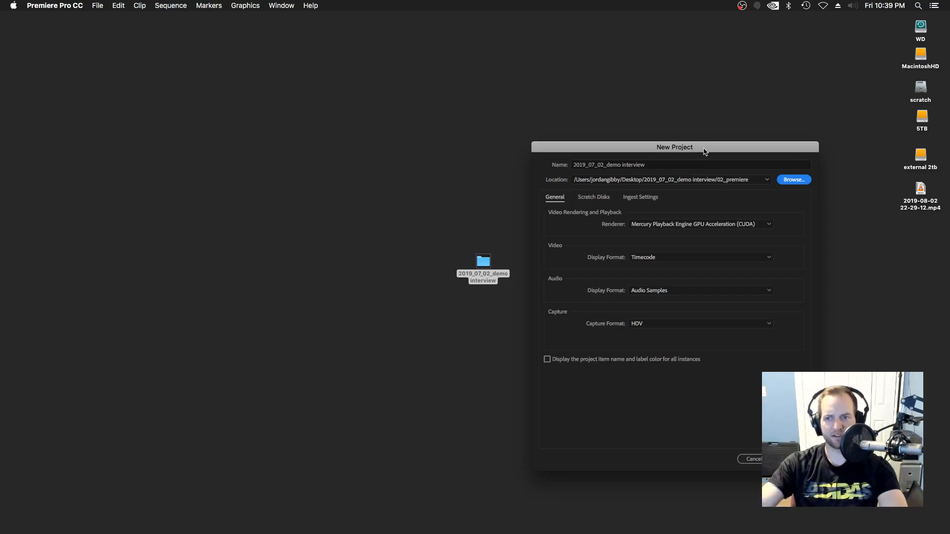
left_click_drag(706, 148, 709, 150)
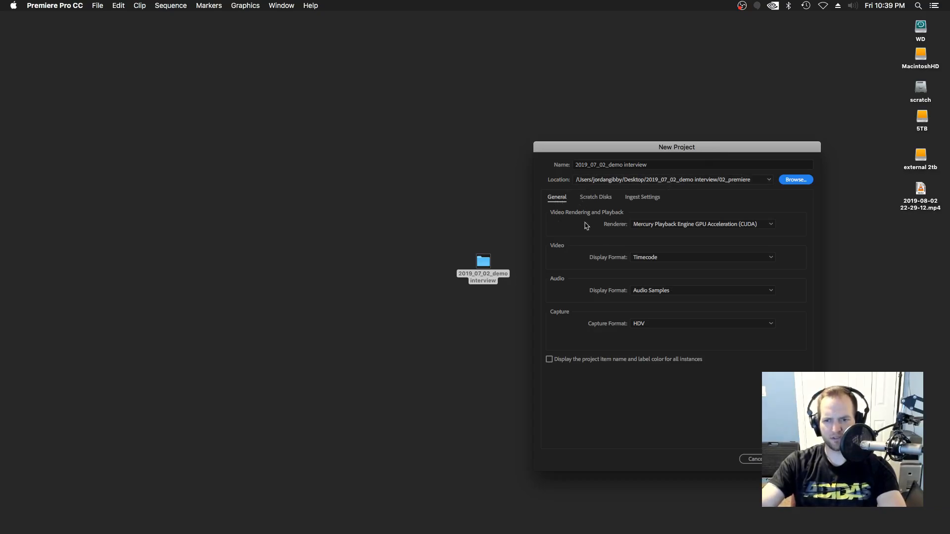
- Review the new project's renderer options, scratch disk locations and capture format choices without changing them
left_click(762, 226)
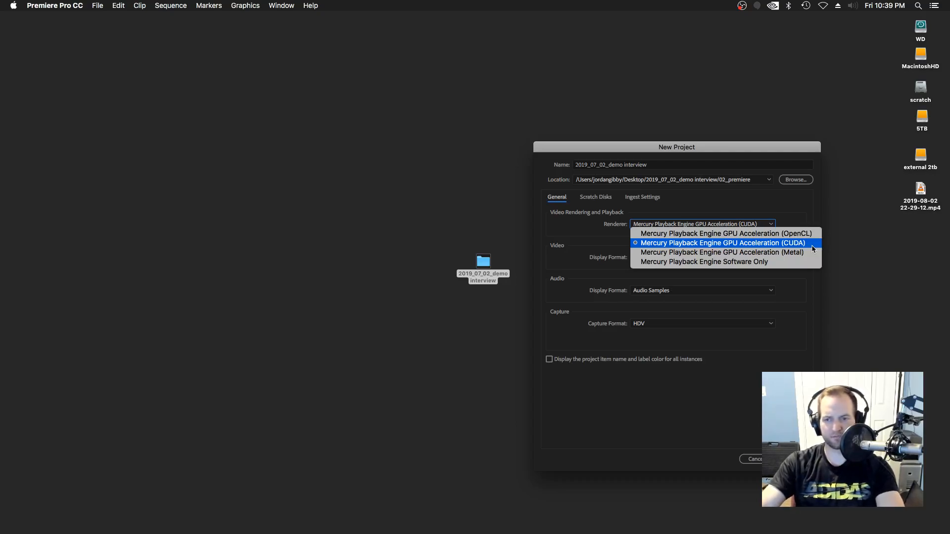
left_click(797, 209)
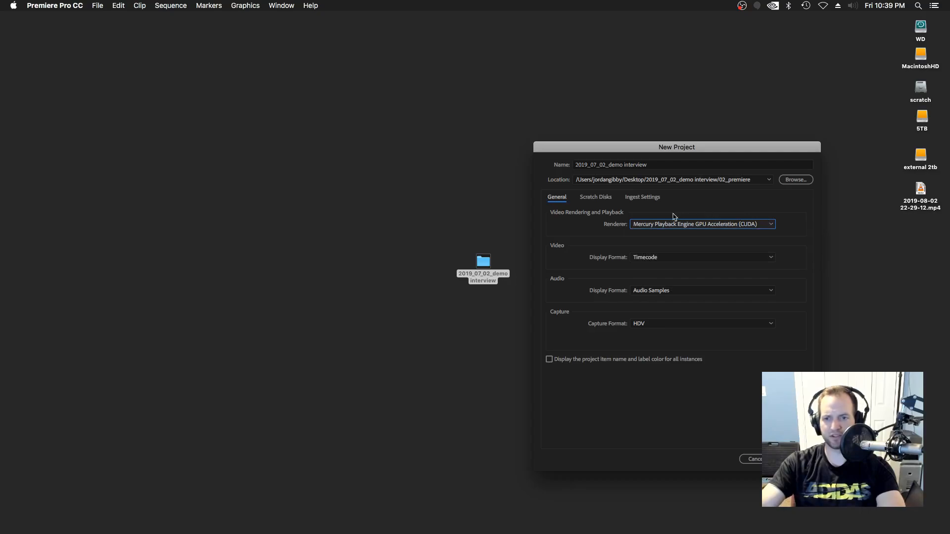
left_click(596, 197)
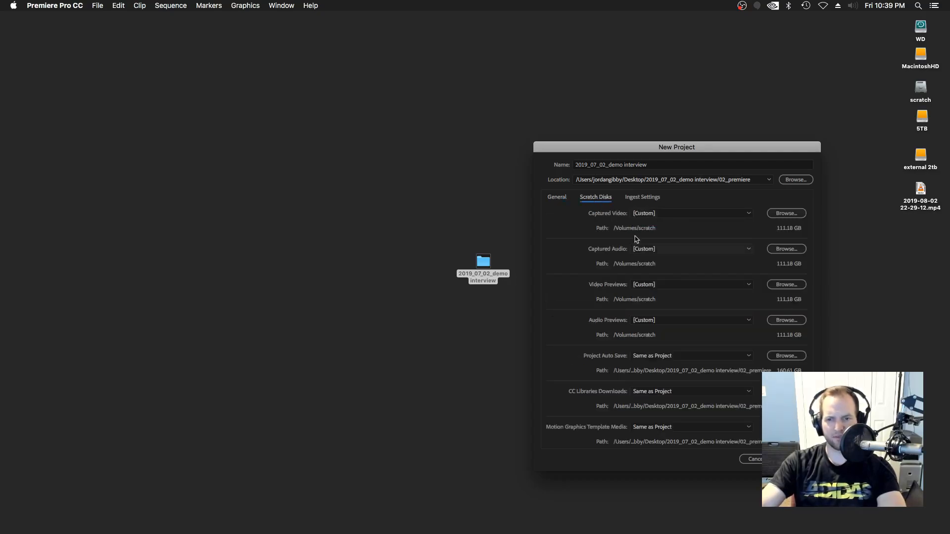
left_click(557, 197)
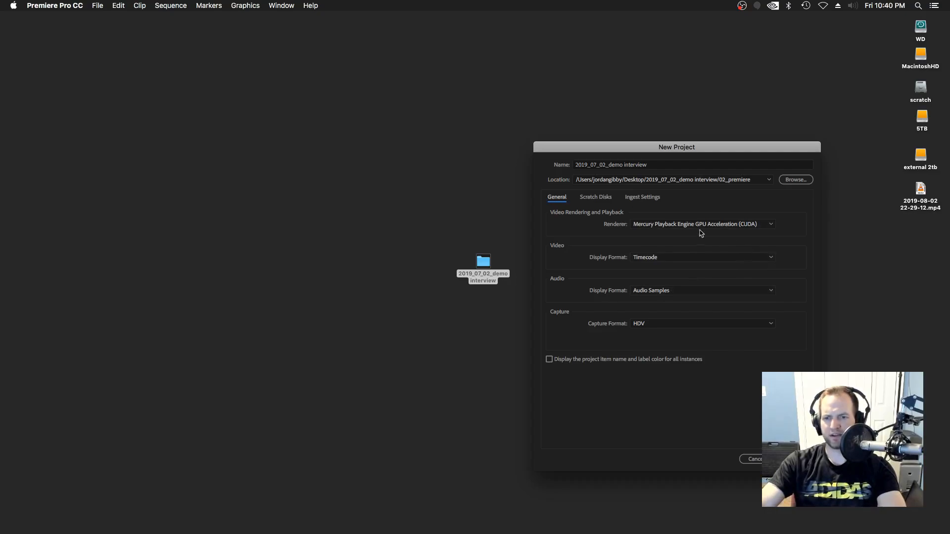
left_click(664, 326)
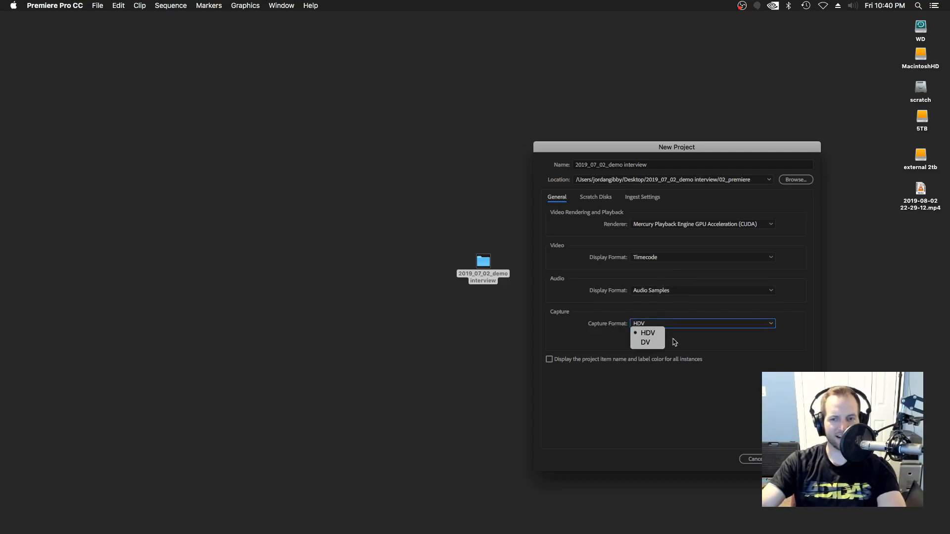
left_click(674, 342)
left_click(674, 329)
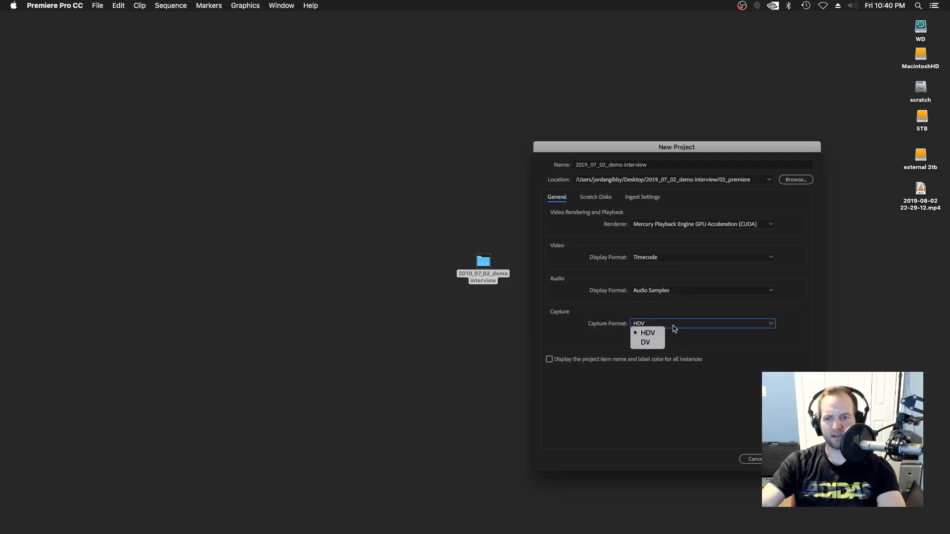
left_click(674, 327)
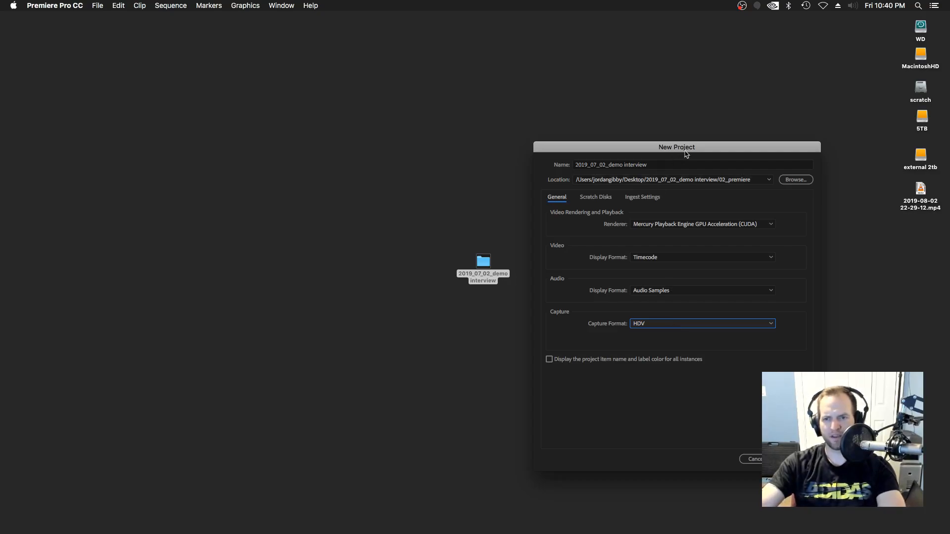
- Create the project with the current settings and minimize its window to reveal the desktop
left_click_drag(697, 148, 697, 146)
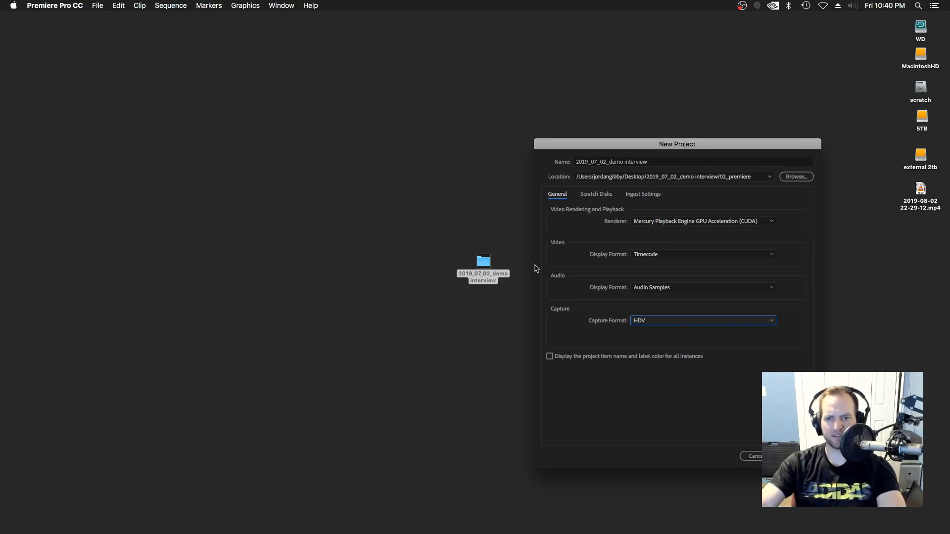
left_click(797, 456)
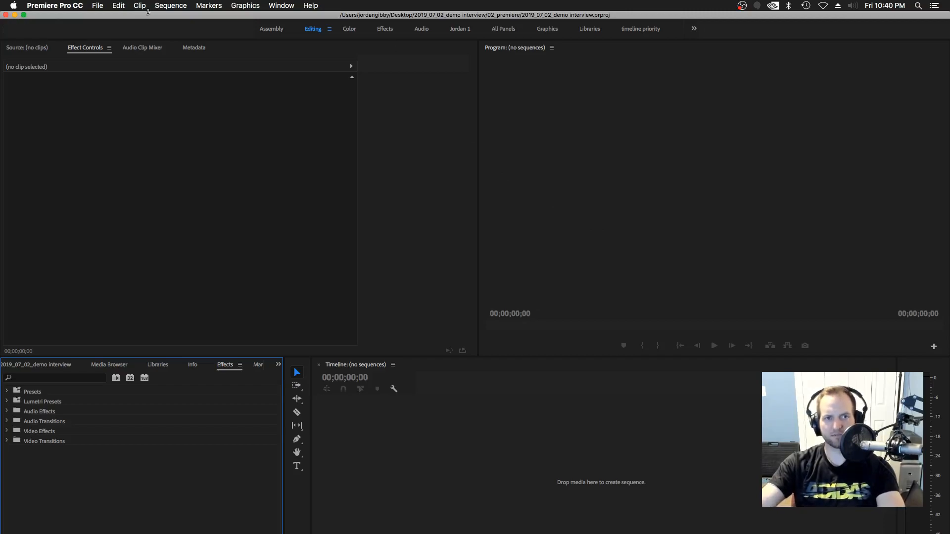
left_click(14, 15)
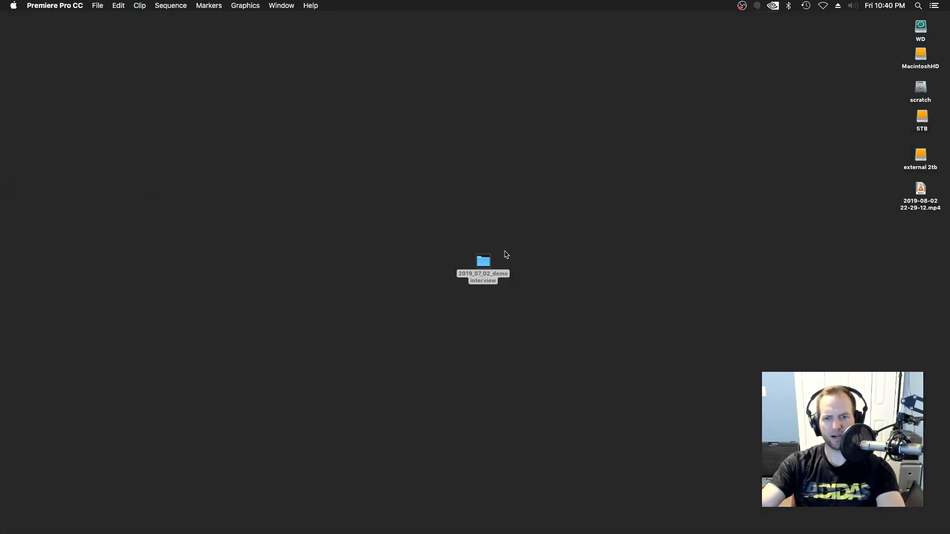
- Open the 2019_07_02_demo interview folder, check the project file and its size in 02_premiere, and compare with 01_original media
double_click(483, 262)
left_click(436, 309)
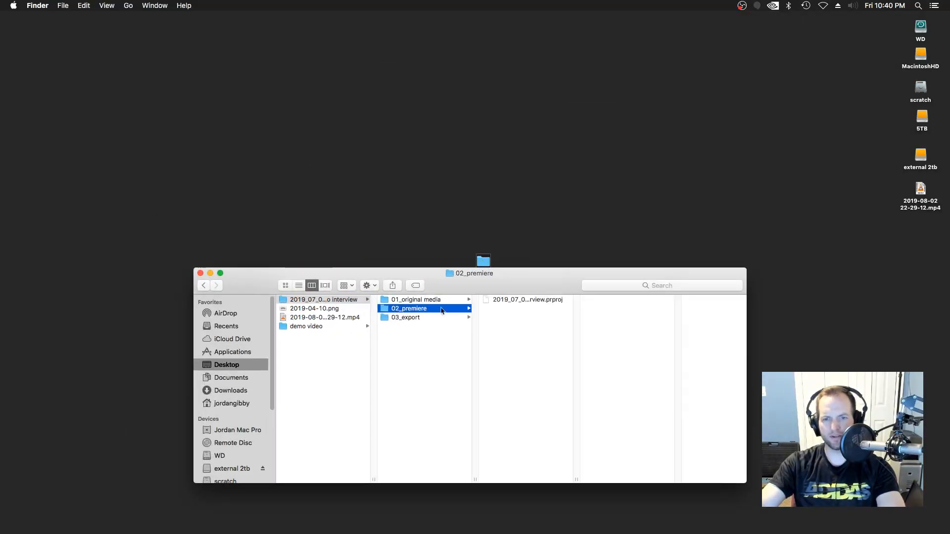
left_click_drag(578, 480, 591, 479)
left_click(489, 300)
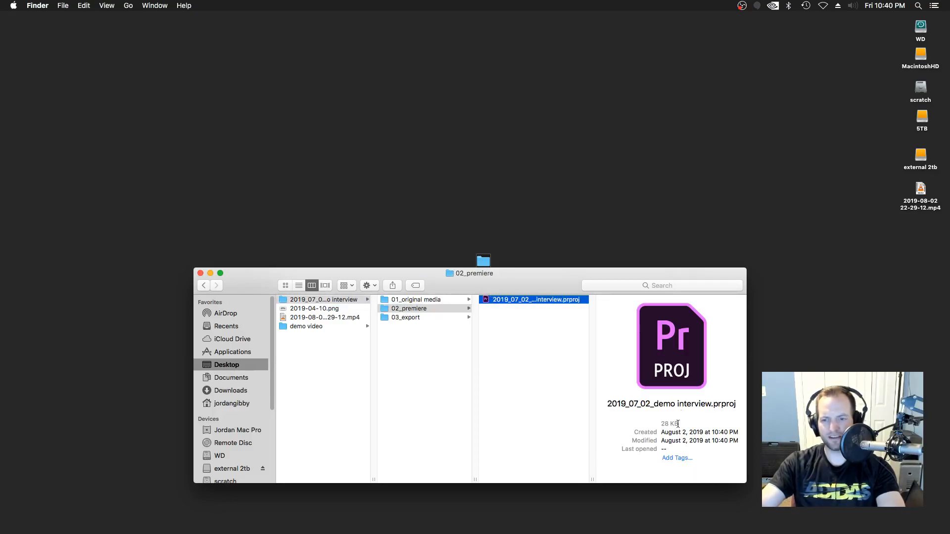
left_click_drag(684, 425, 660, 423)
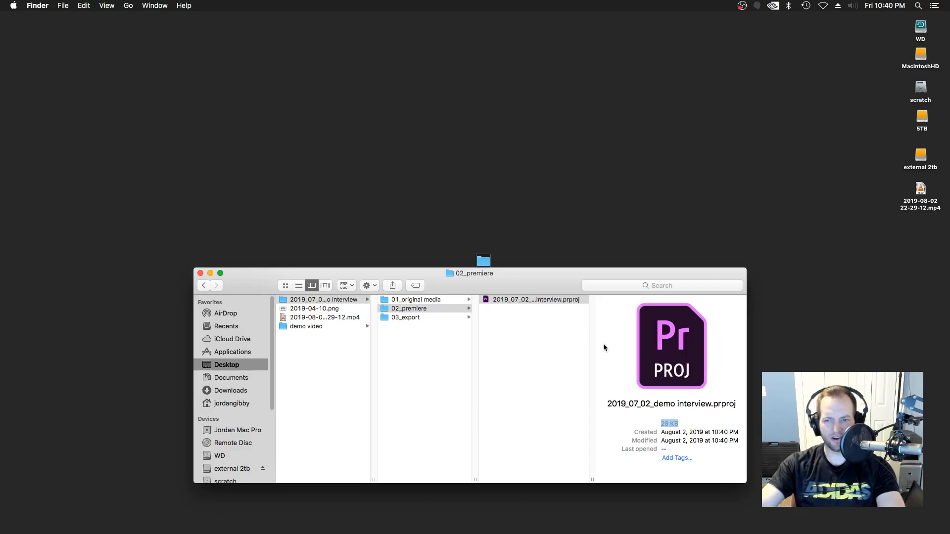
left_click(389, 301)
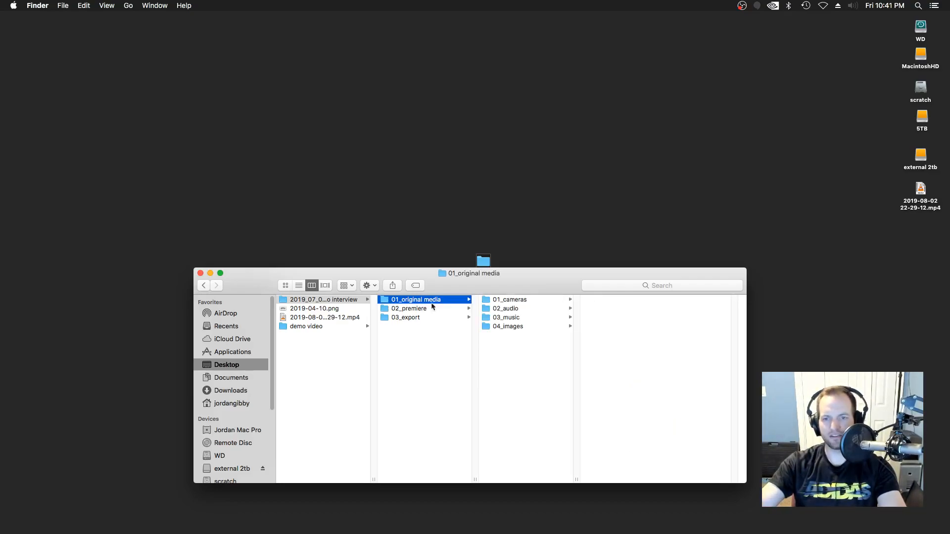
left_click(403, 309)
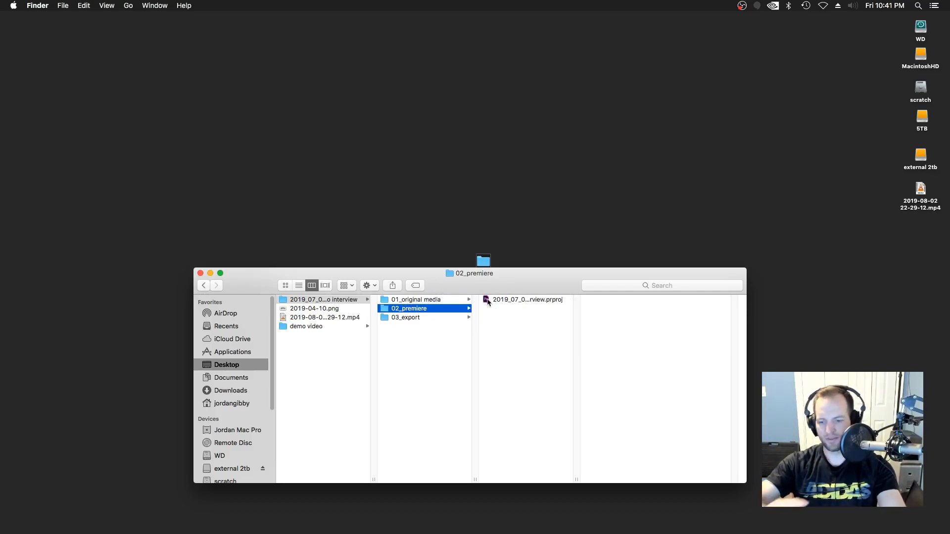
- Close the 02_premiere Finder window, check the lesson outline on the sticky note, and clear the loose windows off the workspace
left_click(200, 273)
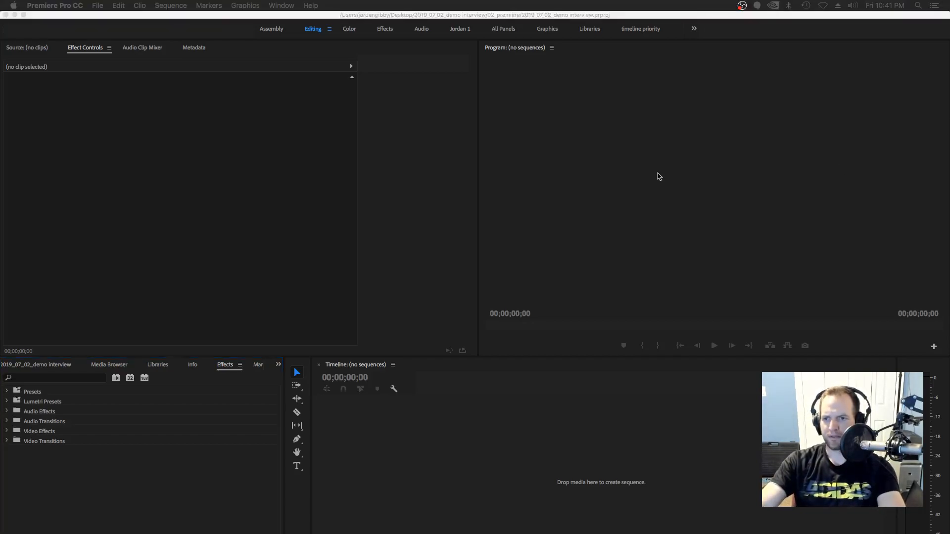
left_click_drag(949, 167, 596, 167)
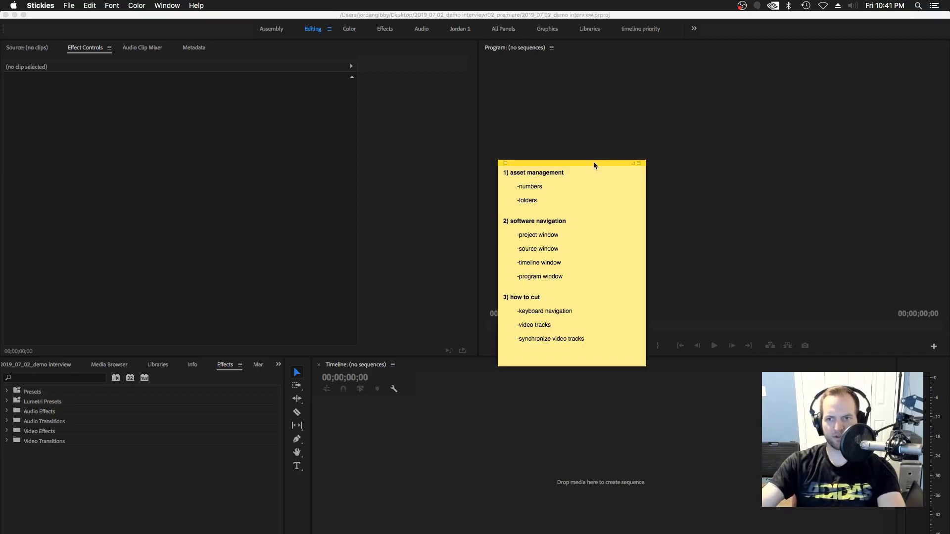
left_click_drag(594, 165, 672, 156)
left_click(904, 155)
left_click_drag(904, 155, 236, 107)
left_click(654, 156)
left_click_drag(640, 157, 624, 103)
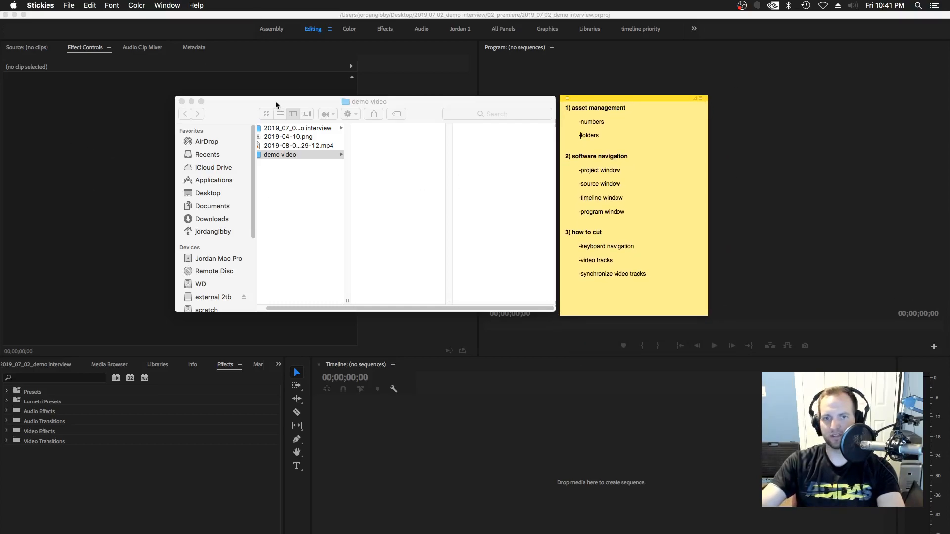
left_click_drag(276, 102, 949, 155)
left_click_drag(631, 94, 949, 141)
- Examine the main panel areas of the Editing workspace: project, source, timeline, tools and program
left_click(152, 299)
left_click(162, 447)
left_click(302, 510)
left_click(386, 496)
left_click(524, 274)
left_click(440, 251)
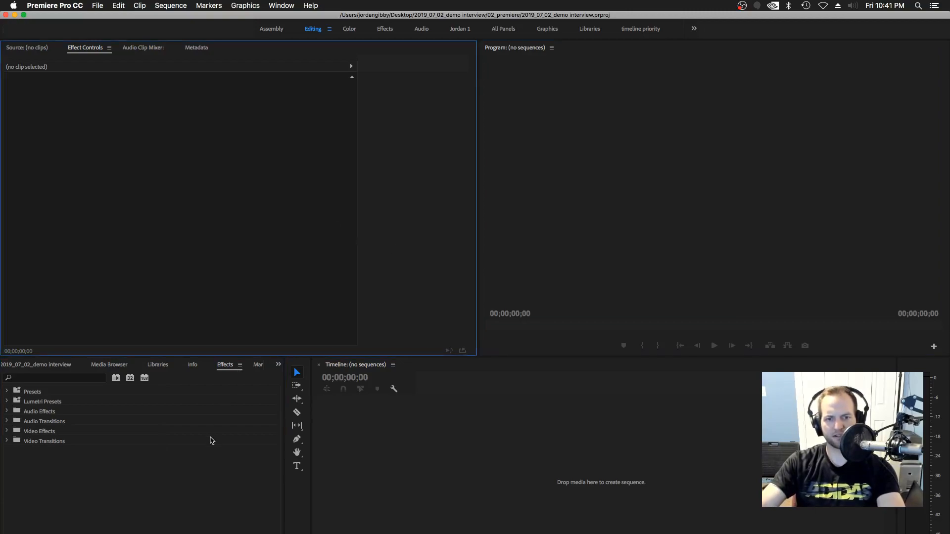
left_click(210, 440)
left_click(303, 500)
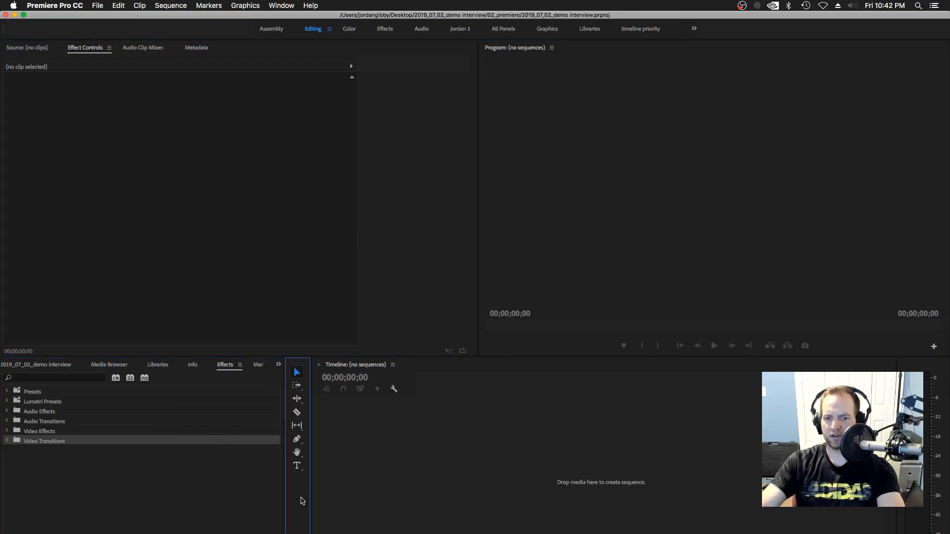
left_click(382, 479)
left_click(566, 256)
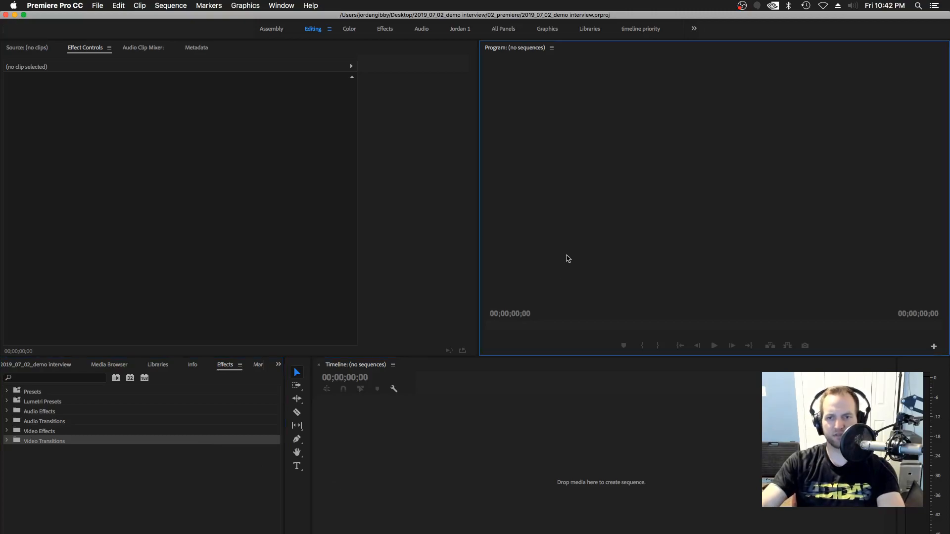
left_click(419, 227)
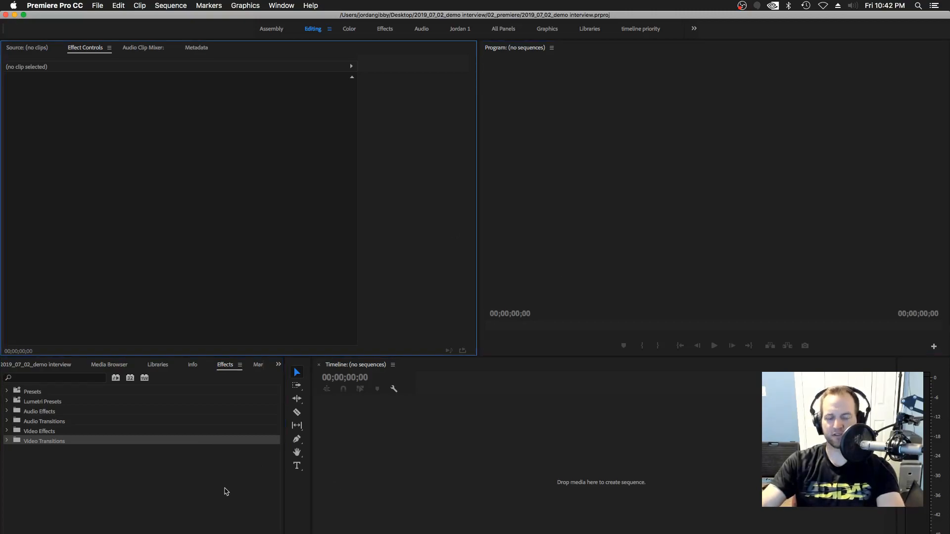
left_click(226, 491)
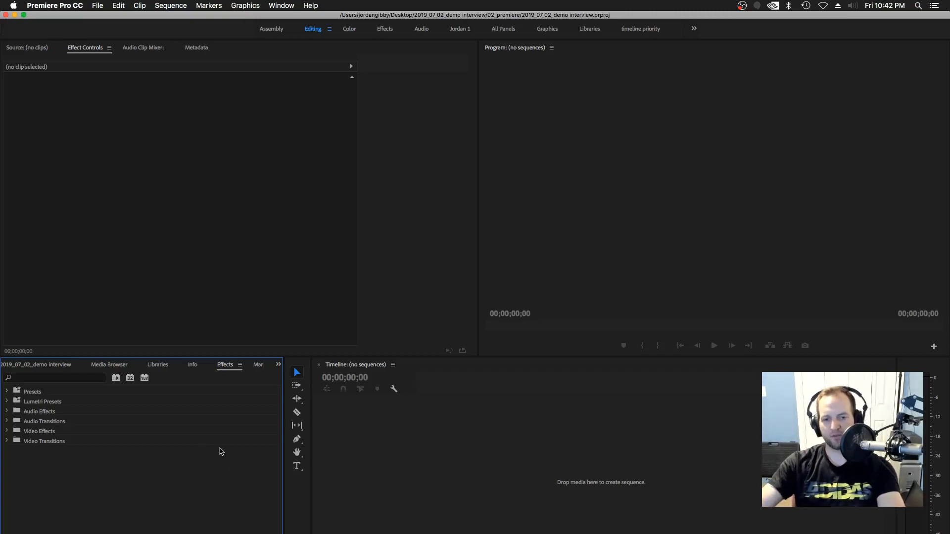
left_click(236, 251)
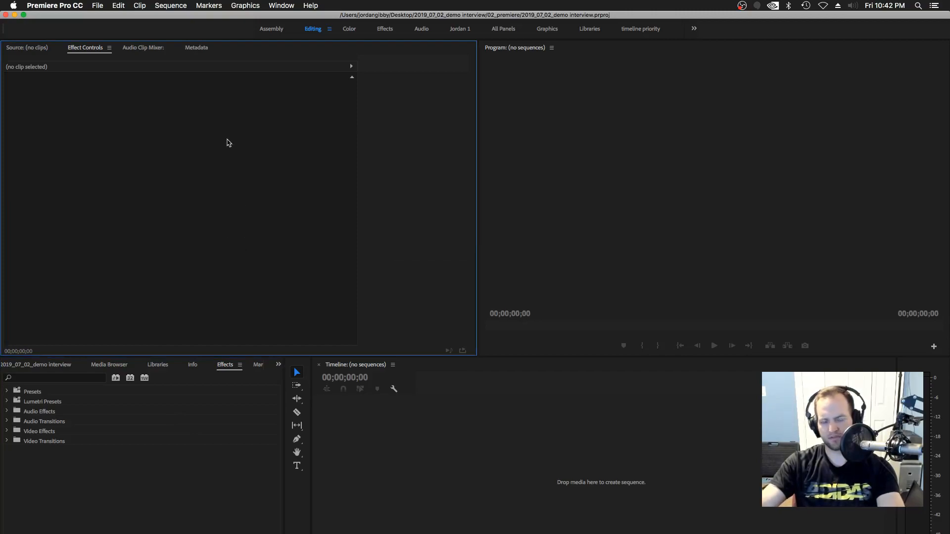
left_click(627, 202)
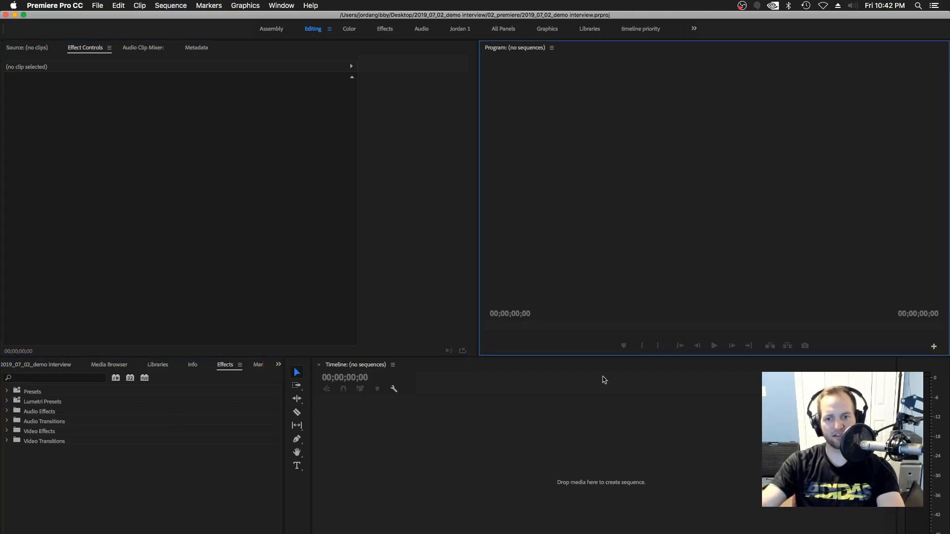
left_click(548, 395)
left_click(230, 497)
left_click(300, 509)
left_click(242, 509)
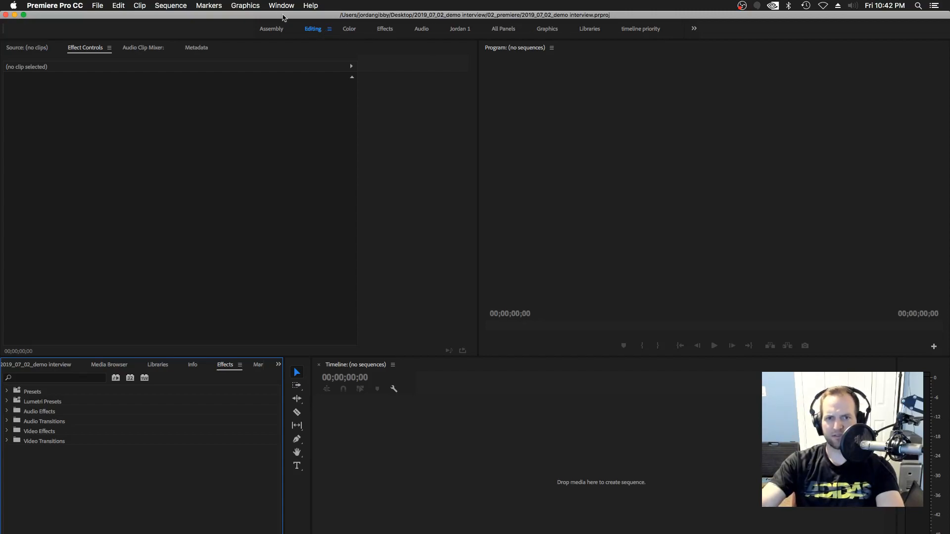
- Review the list of panels that can be shown or hidden in the workspace
left_click(281, 5)
mouse_move(284, 18)
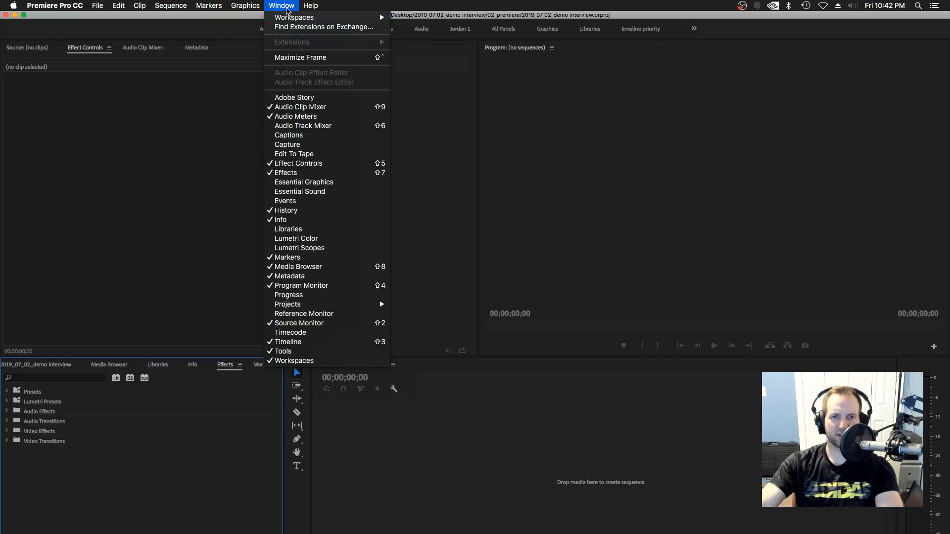
left_click(288, 10)
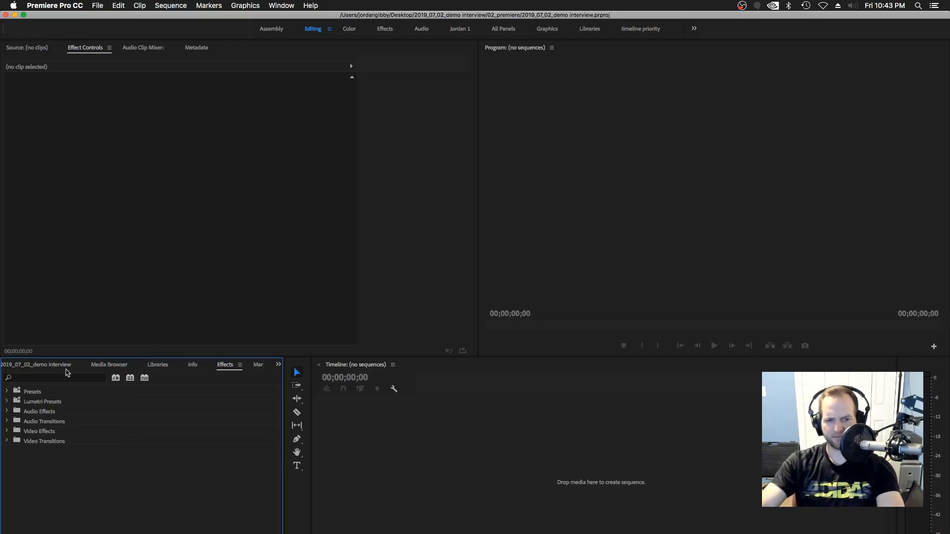
- Look through the Media Browser, Libraries, Info, Effects, Markers and History panels grouped with the project panel
left_click(192, 368)
left_click(221, 367)
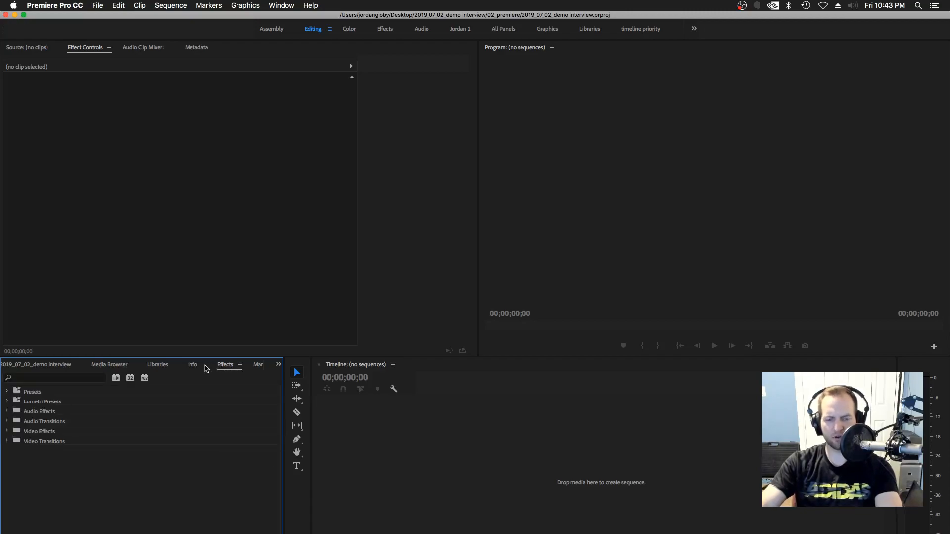
left_click(197, 368)
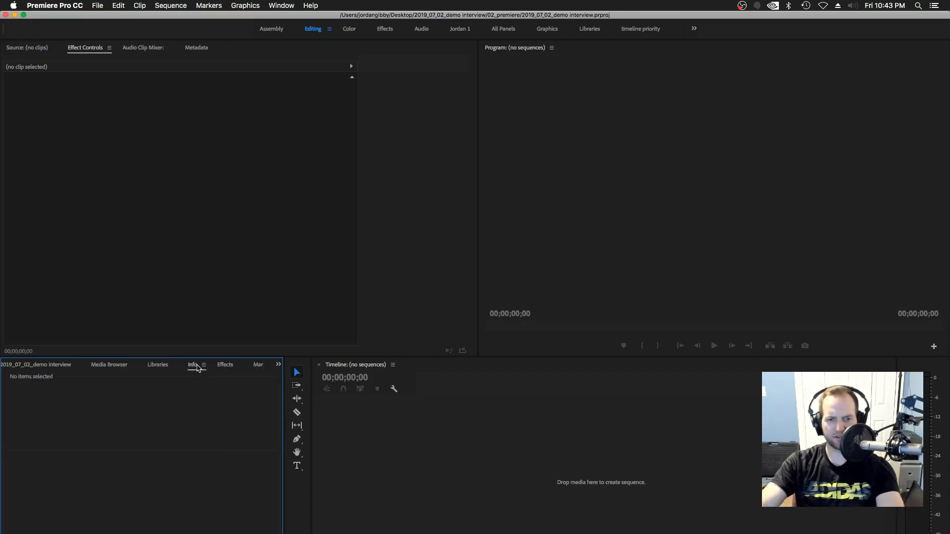
left_click(168, 369)
left_click(196, 369)
left_click(225, 367)
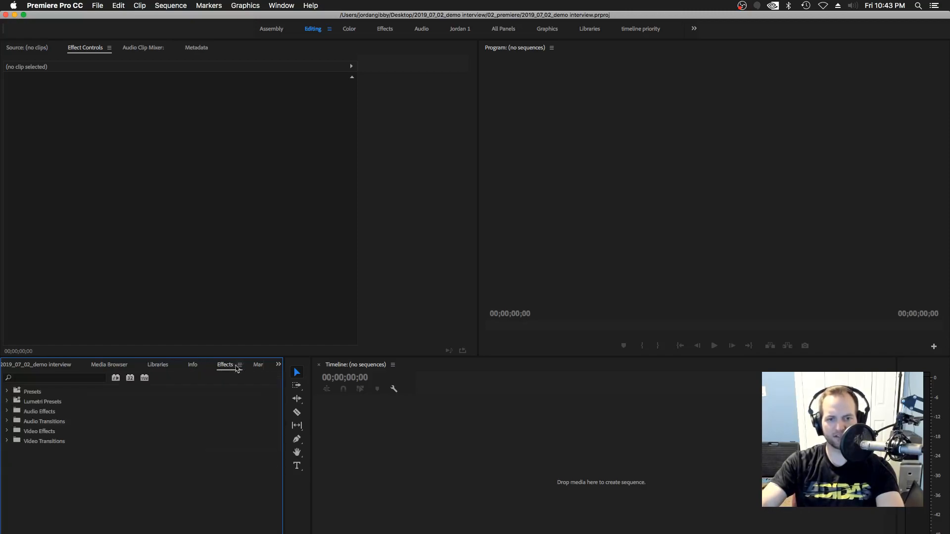
left_click(192, 369)
left_click(162, 369)
left_click(102, 369)
left_click(158, 369)
left_click(198, 367)
left_click(228, 367)
left_click(258, 368)
left_click(185, 368)
left_click(149, 369)
left_click(127, 369)
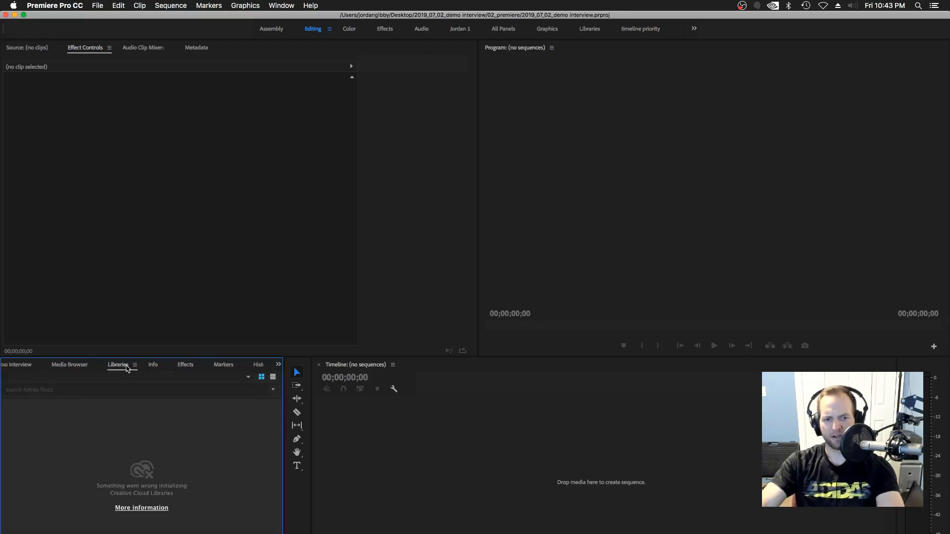
left_click(154, 369)
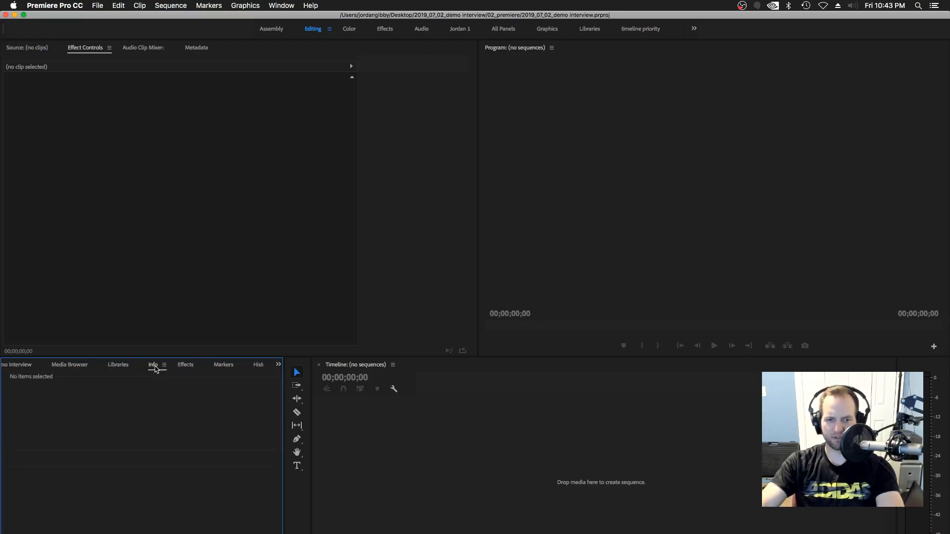
left_click(128, 368)
left_click(157, 370)
left_click(186, 369)
left_click(220, 369)
left_click(259, 366)
left_click(202, 367)
left_click(130, 368)
left_click(110, 367)
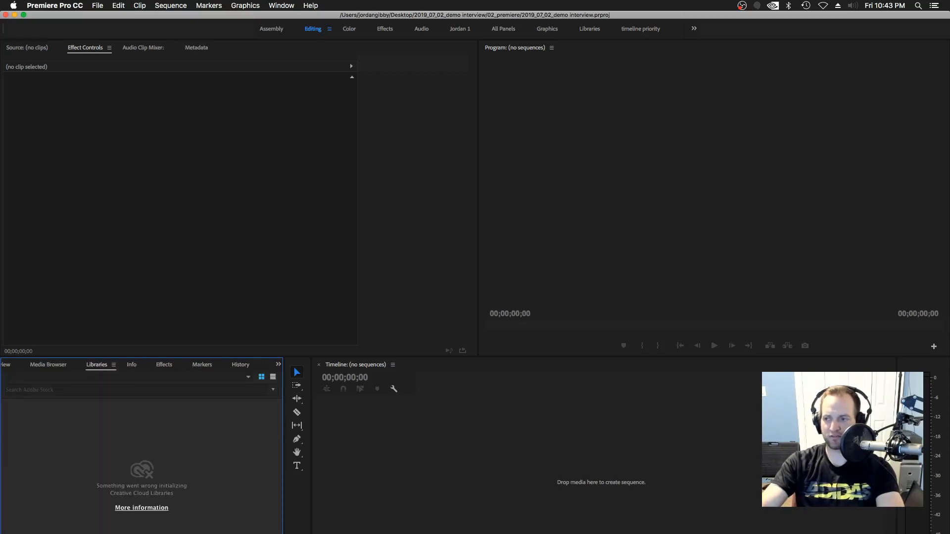
- Check the sticky-note lesson outline again and move it back out of view
left_click_drag(949, 256, 612, 253)
left_click_drag(595, 325, 655, 325)
left_click_drag(628, 257, 949, 202)
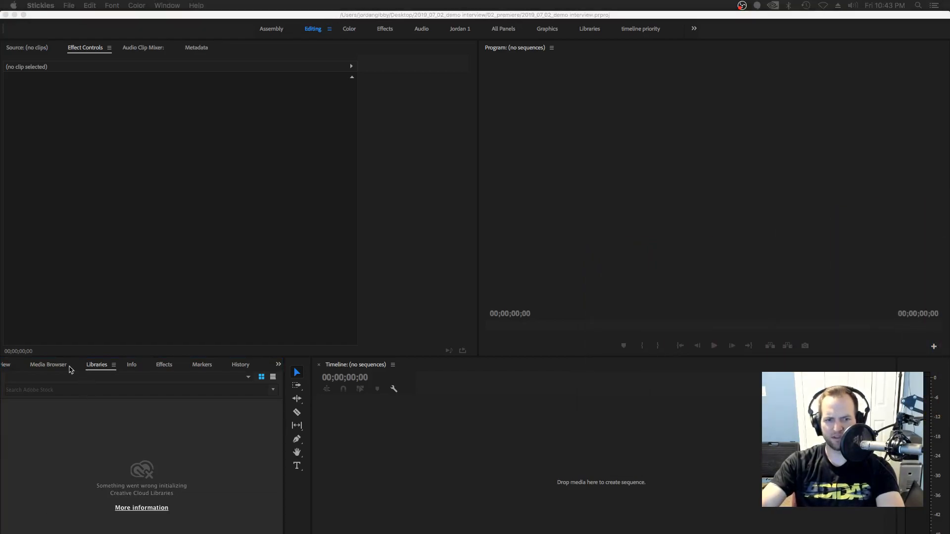
- Bring the 2019_07_02_demo interview project panel to the front of its panel group
scroll(70, 366, "up", 1)
scroll(74, 369, "up", 1)
scroll(86, 371, "down", 1)
scroll(119, 366, "down", 2)
scroll(127, 364, "up", 1)
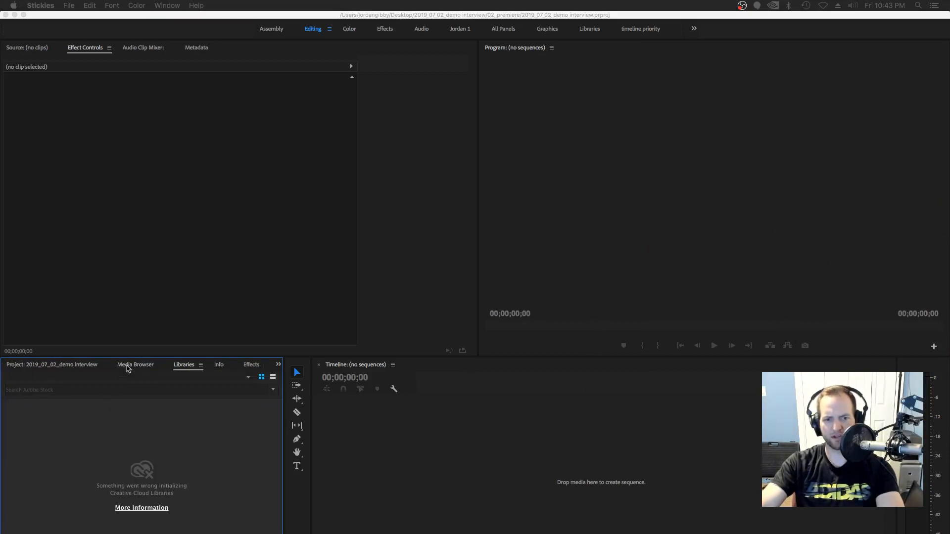
scroll(114, 367, "up", 1)
left_click(93, 370)
left_click(84, 366)
left_click(131, 364)
left_click(79, 367)
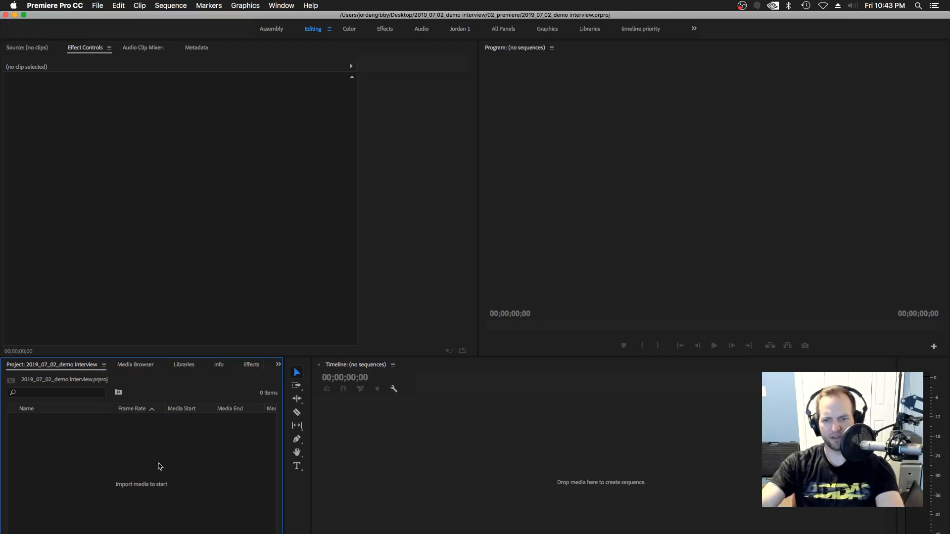
- Place the Finder window over the workspace and open 01_original media inside the 2019_07_02_demo interview folder
left_click_drag(848, 228, 569, 360)
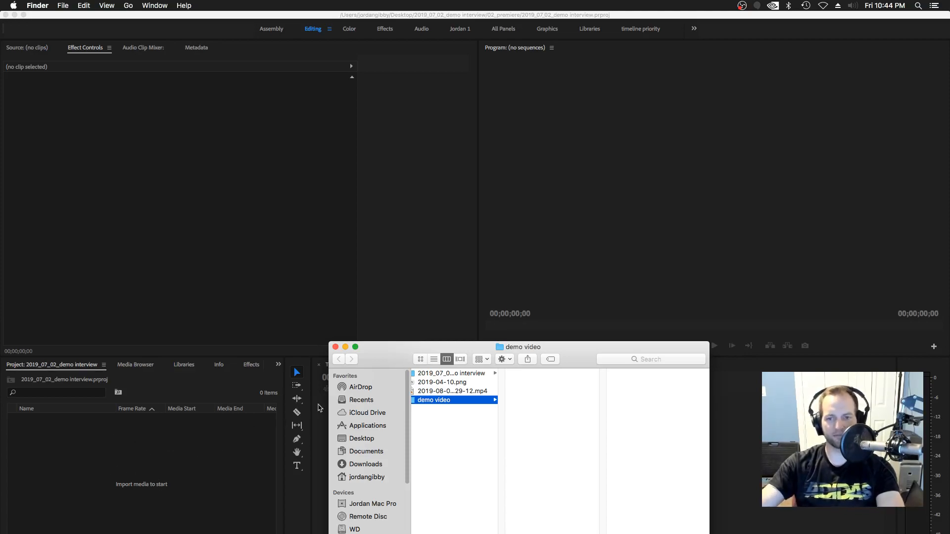
left_click_drag(384, 356, 949, 237)
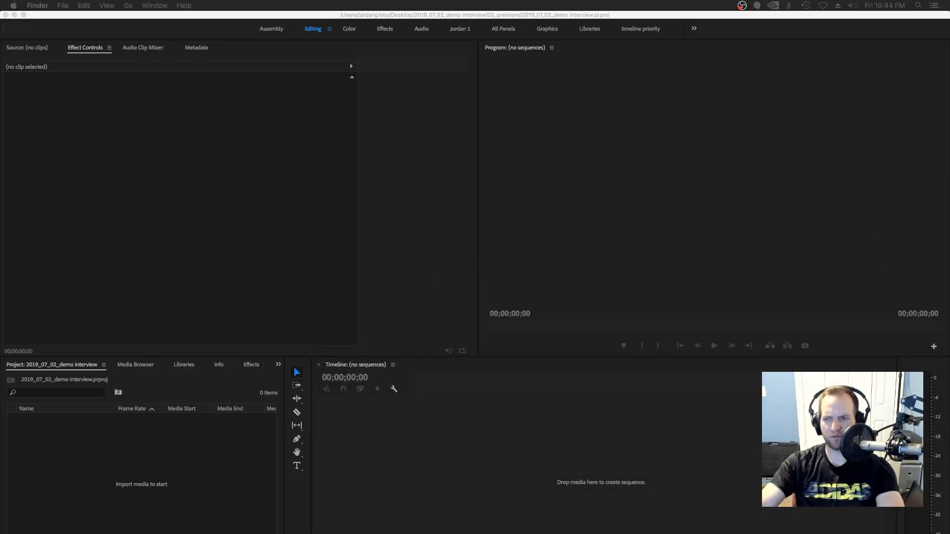
left_click_drag(949, 238, 517, 251)
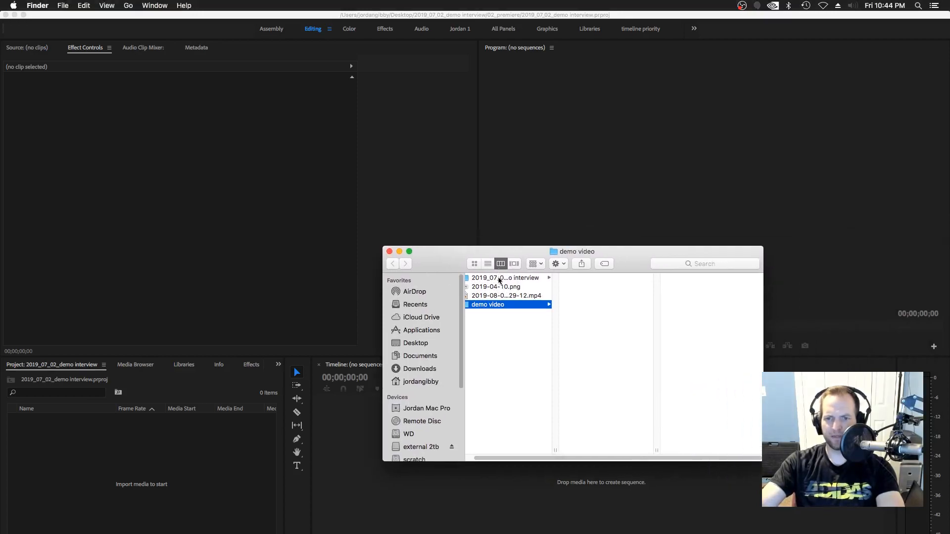
left_click(513, 278)
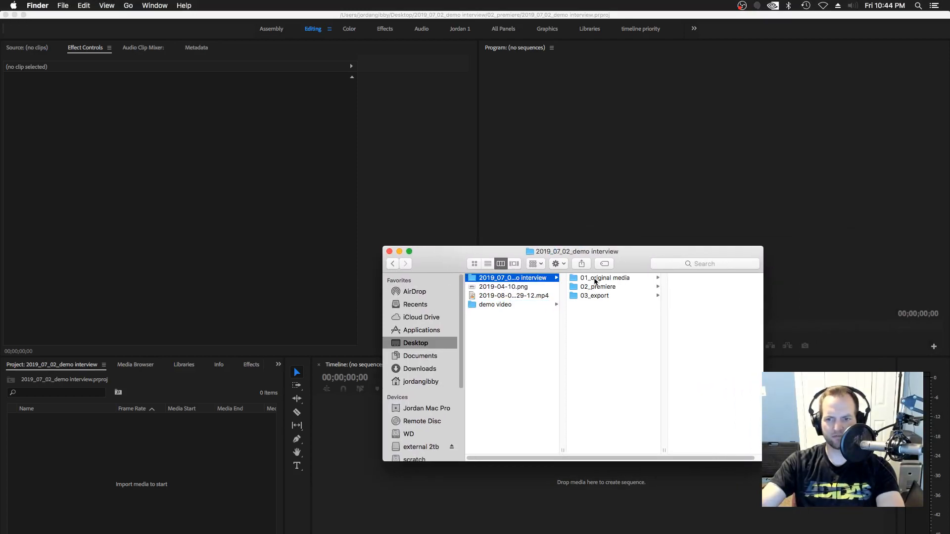
left_click(613, 281)
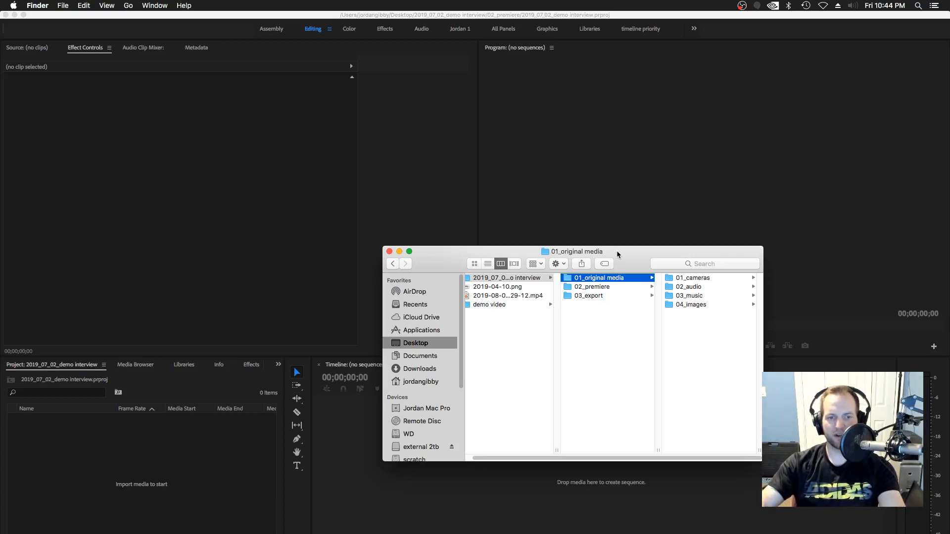
left_click_drag(617, 251, 590, 234)
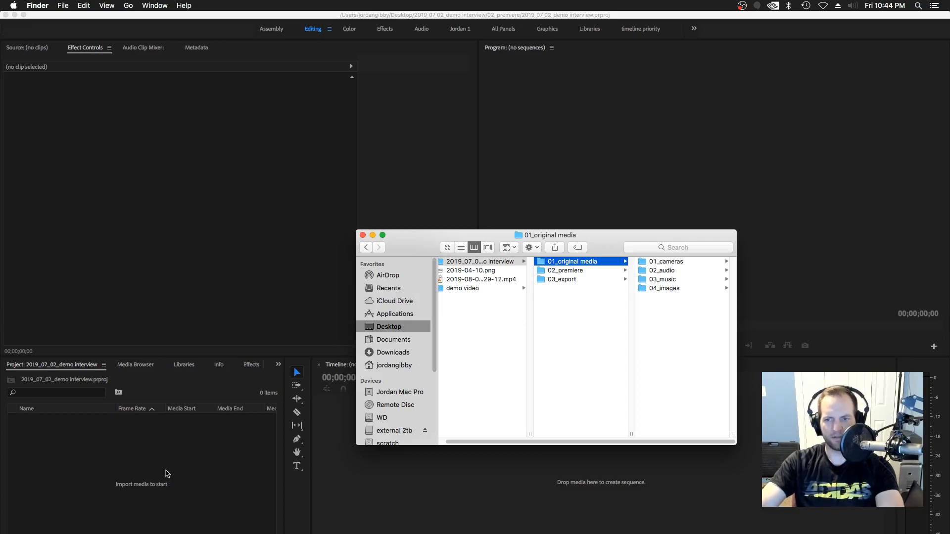
- Import P1230079.MP4 from the 01_lumix a camera folder into the project as a trial, and delete it from the project again
left_click(668, 262)
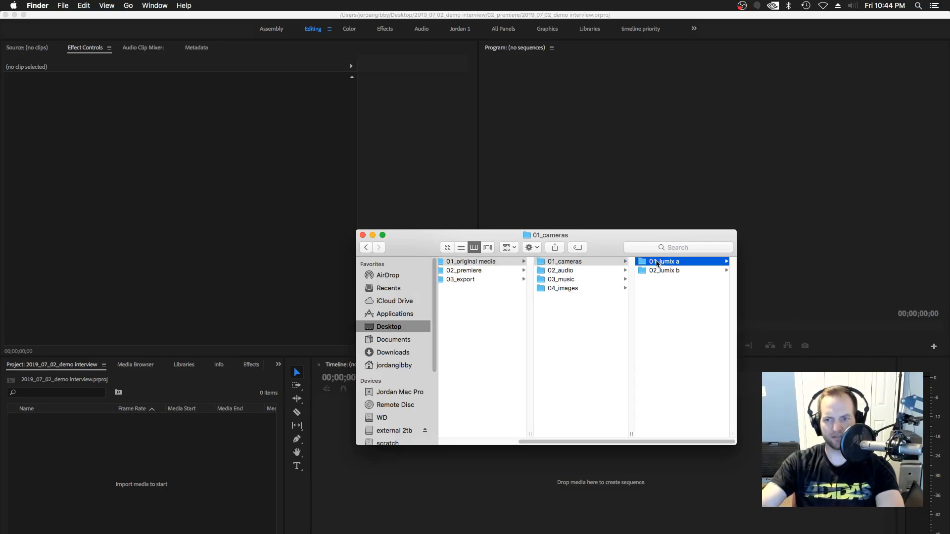
left_click(653, 262)
left_click(648, 262)
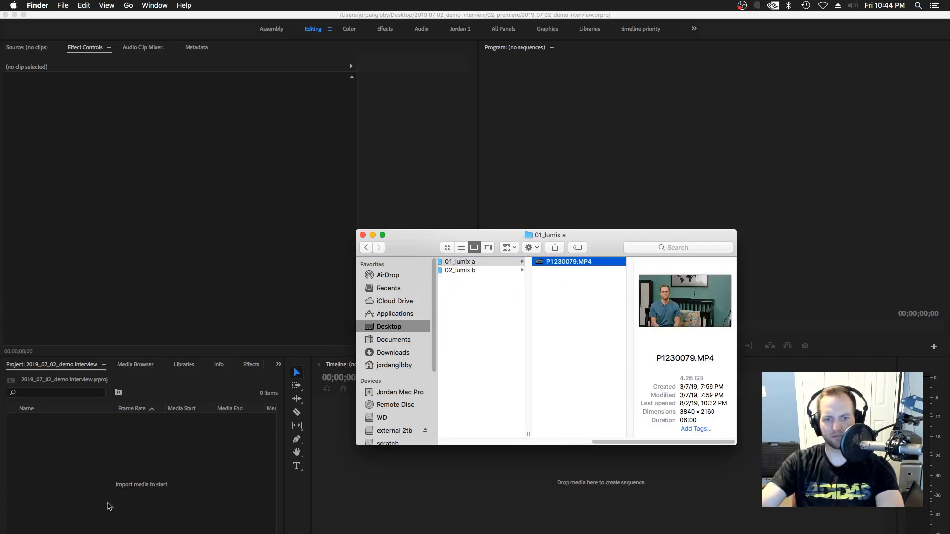
left_click_drag(477, 281, 315, 385)
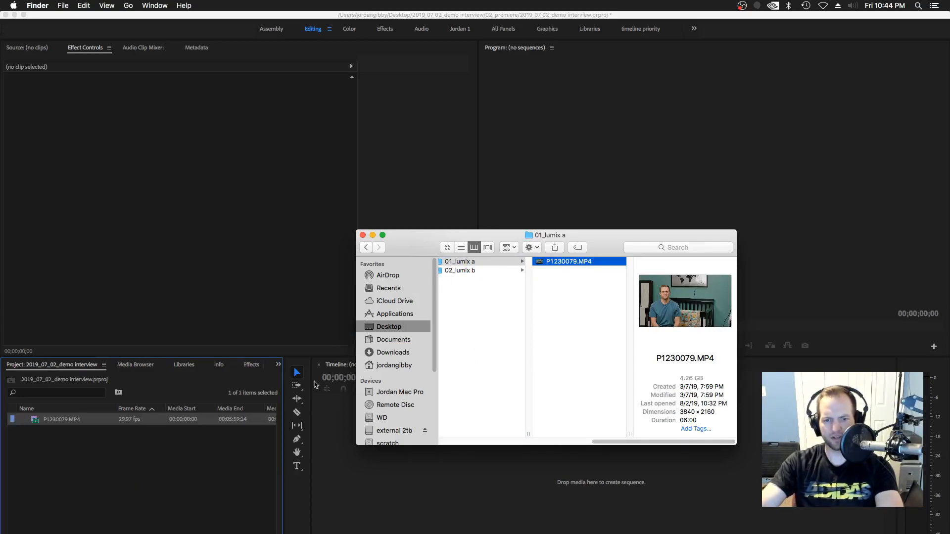
left_click(35, 424)
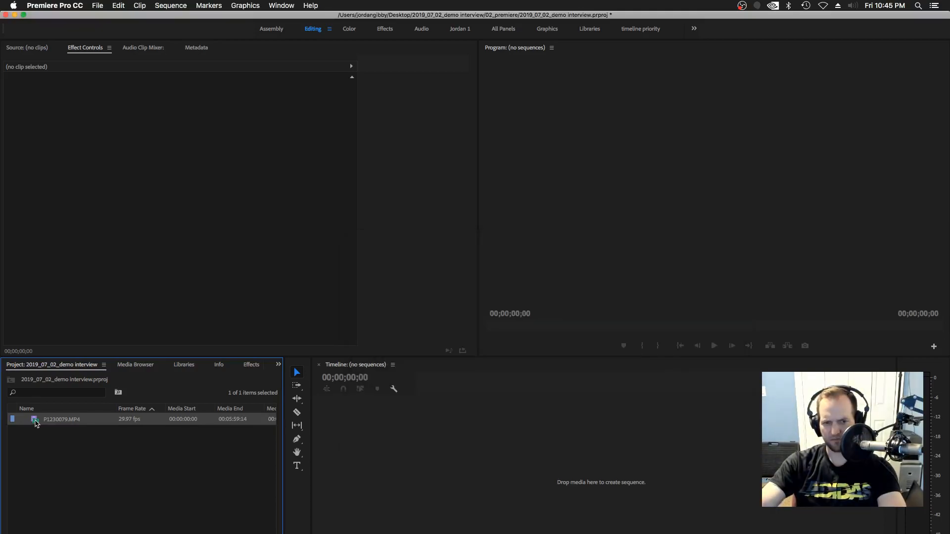
key("Delete")
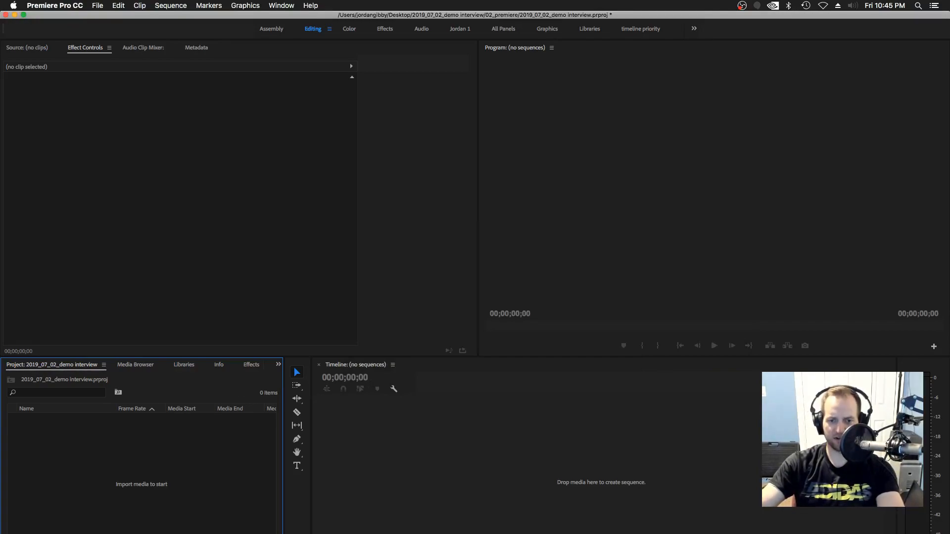
- Check the demo interview folder structure in Finder, and create a matching 01_original media bin in the Premiere Pro project
key("super+Tab")
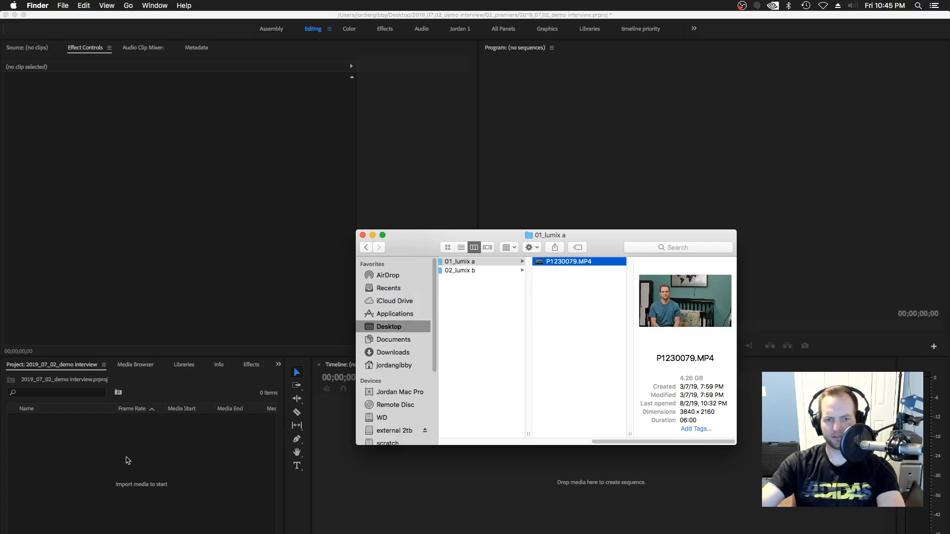
scroll(483, 333, "left", 5)
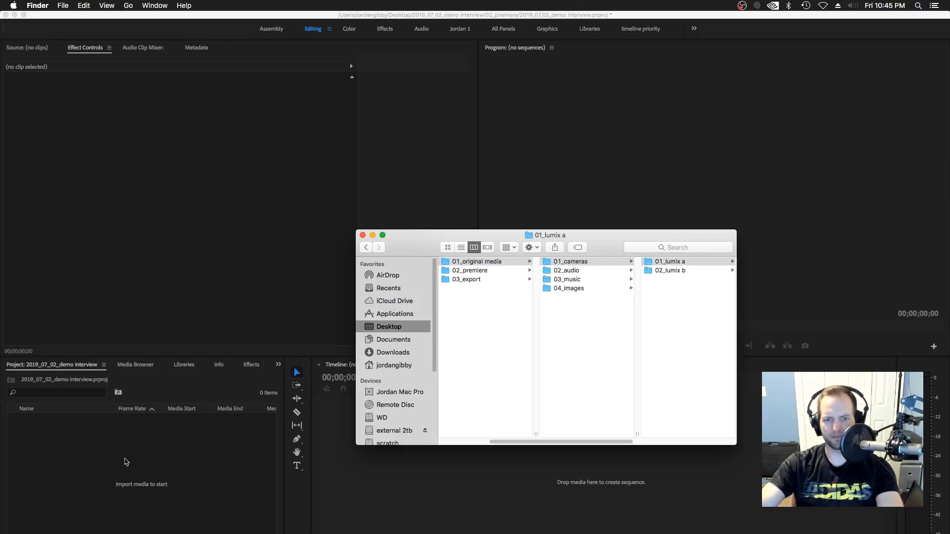
left_click(112, 473)
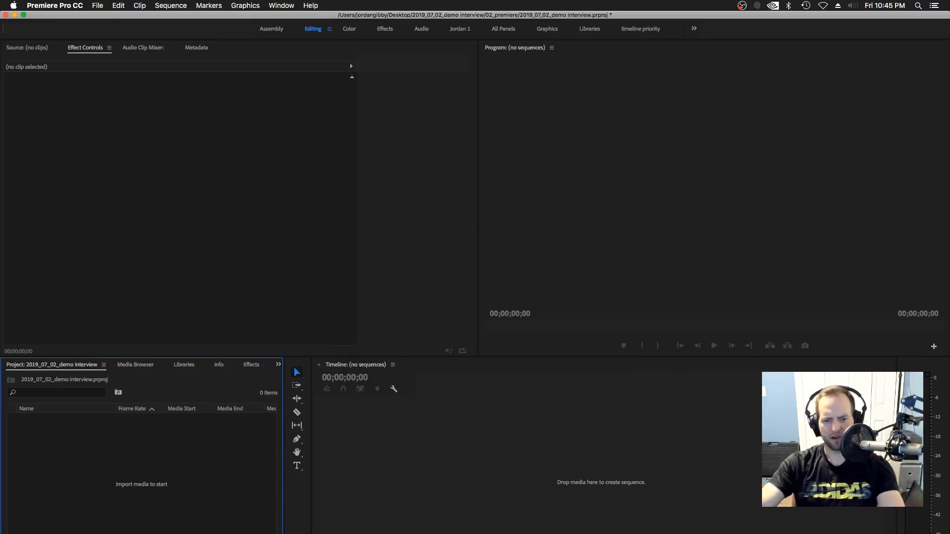
right_click(188, 476)
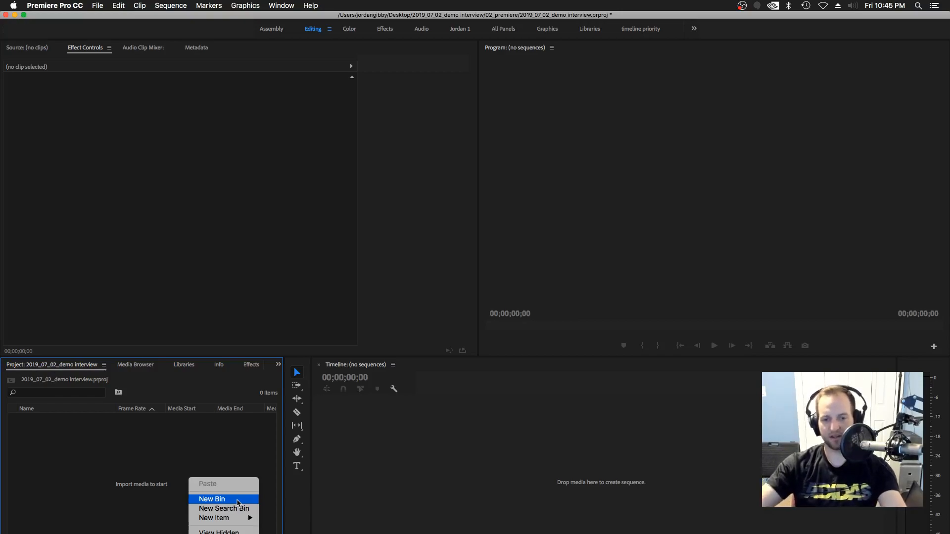
left_click(238, 503)
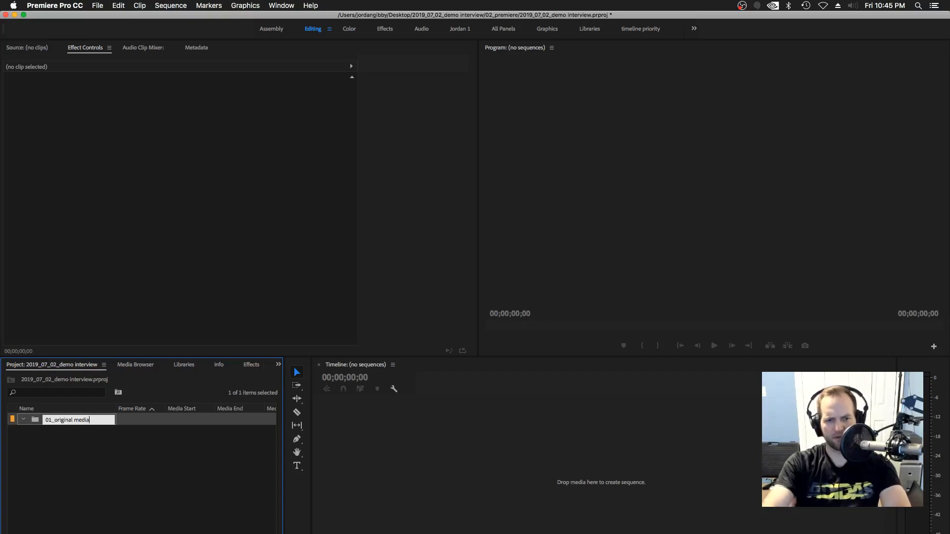
left_click(55, 450)
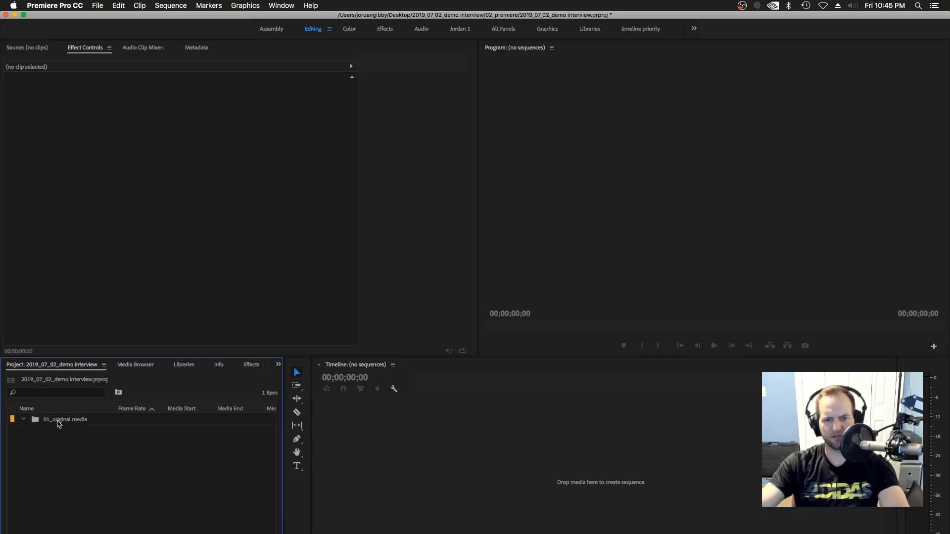
- Create a new bin inside the 01_original media bin and name it 01_cameras
left_click(60, 424)
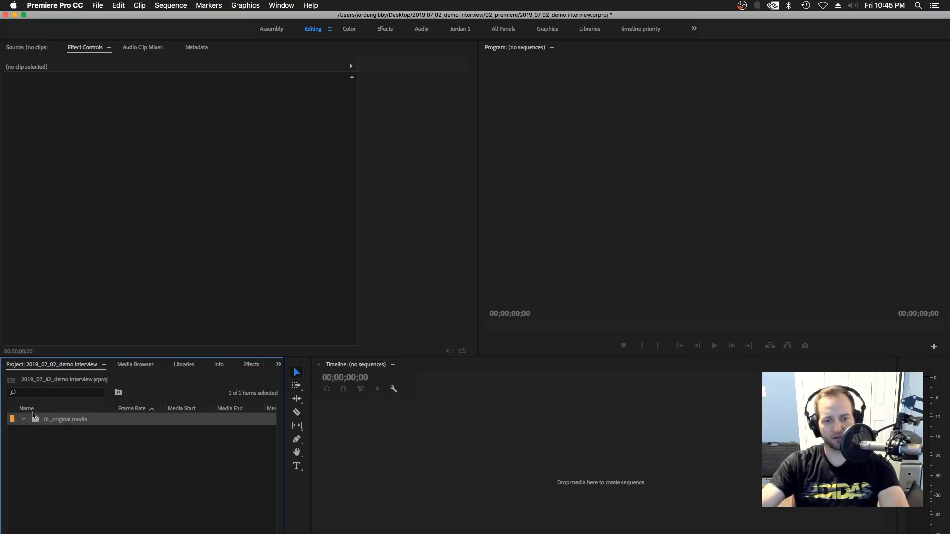
right_click(48, 447)
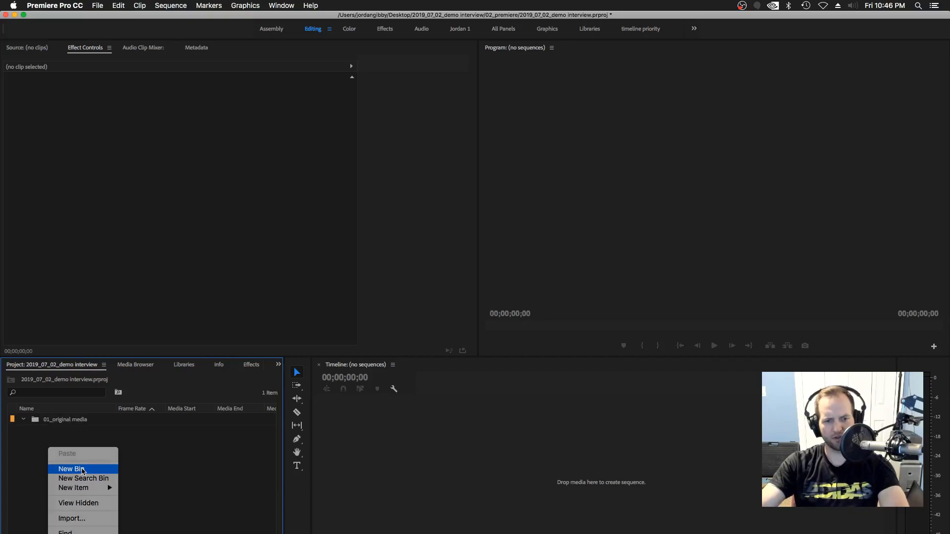
left_click(79, 469)
left_click_drag(41, 426, 38, 420)
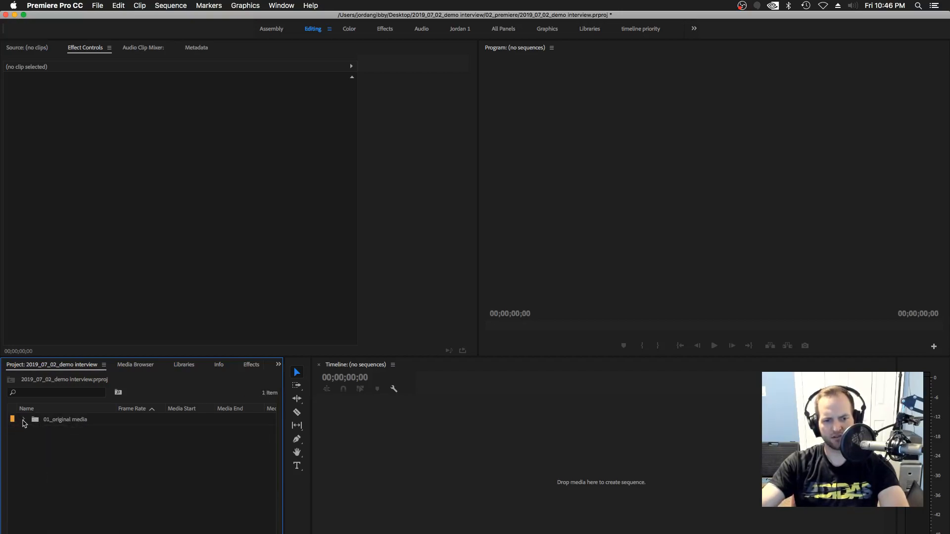
left_click(23, 421)
left_click(23, 421)
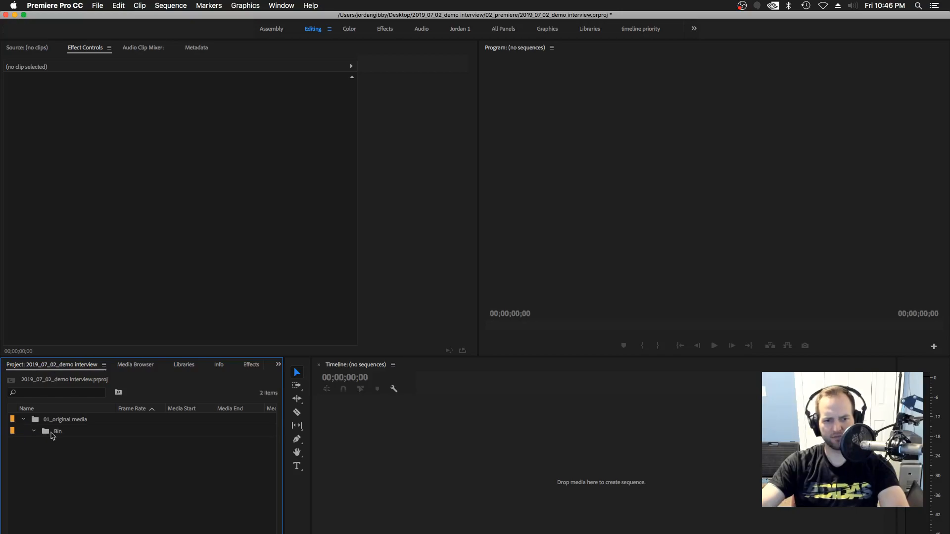
left_click(23, 421)
left_click(23, 421)
left_click(60, 433)
left_click(61, 438)
type("01")
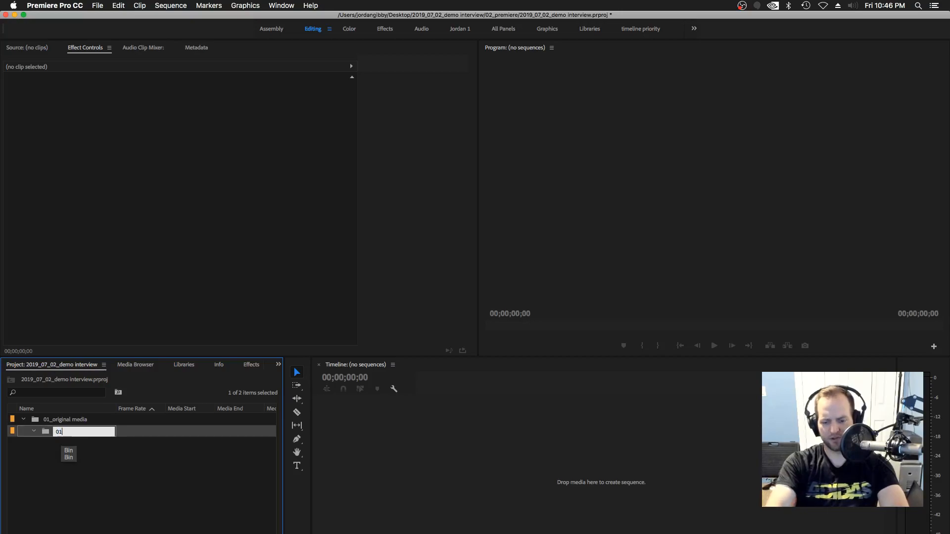
left_click(59, 442)
- Add a bin named 01_lumix a inside the 01_cameras bin
left_click(44, 431)
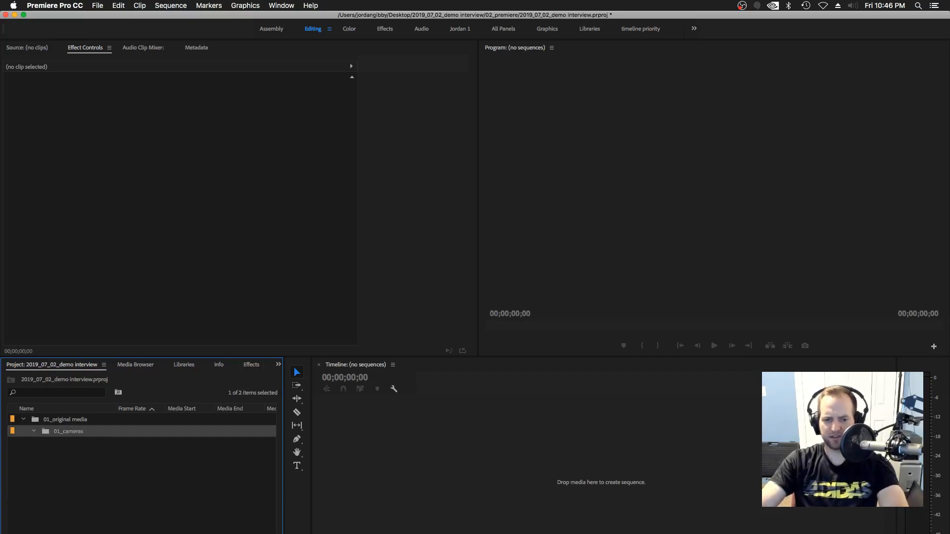
key("super+b")
left_click(77, 449)
left_click(69, 444)
left_click(72, 447)
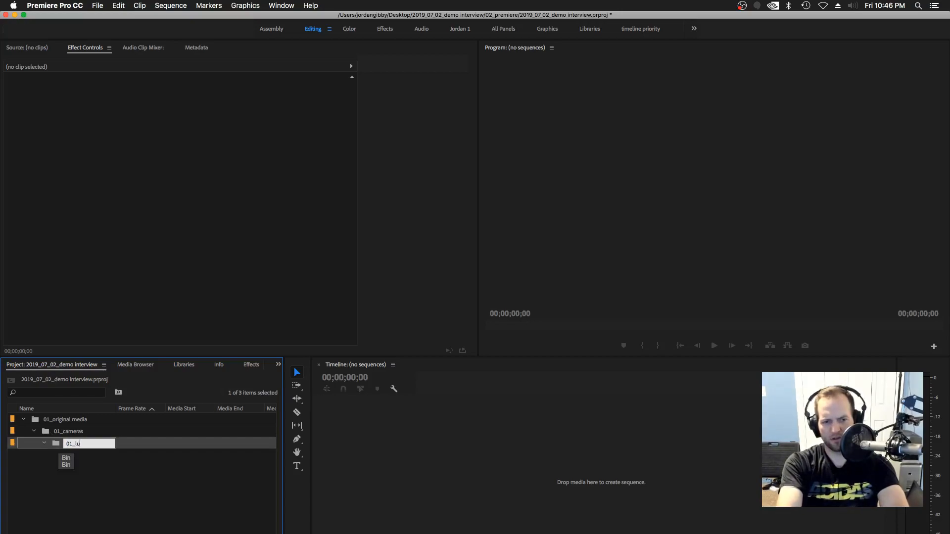
left_click(58, 452)
- Add a second bin named 02_lumix b inside the 01_cameras bin
left_click(60, 430)
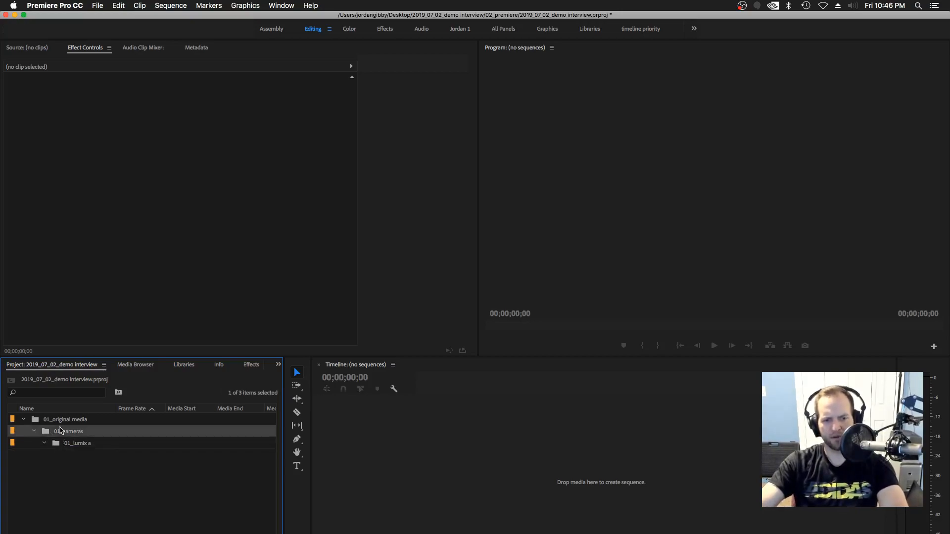
key("super+b")
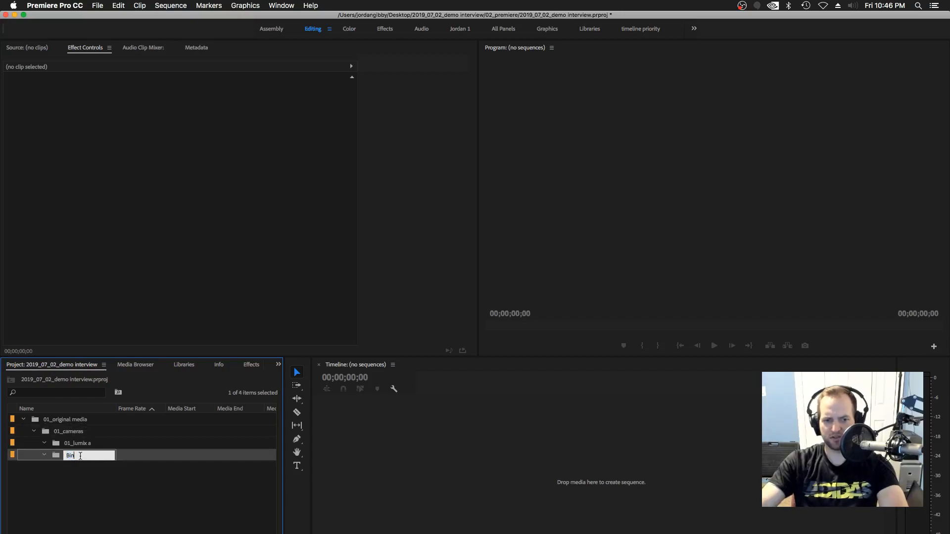
type("02_lumix b")
left_click(65, 477)
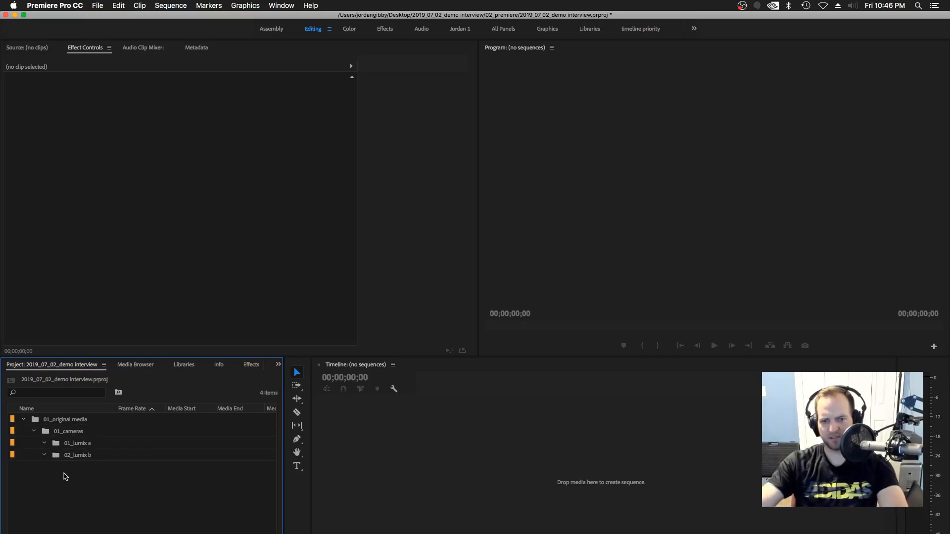
- Switch to Finder and import P1230079.MP4 from the 01_lumix a folder into the project's 01_lumix a bin
left_click(56, 445)
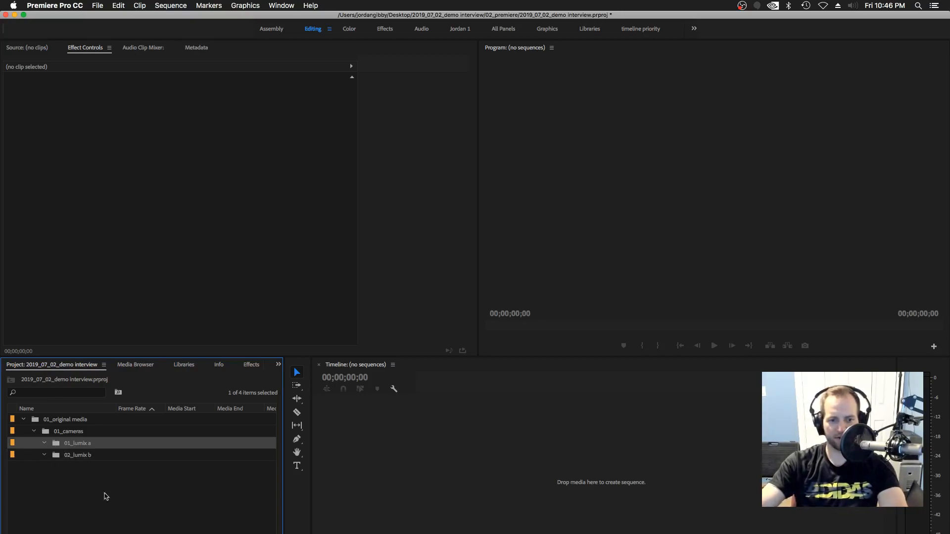
left_click(346, 533)
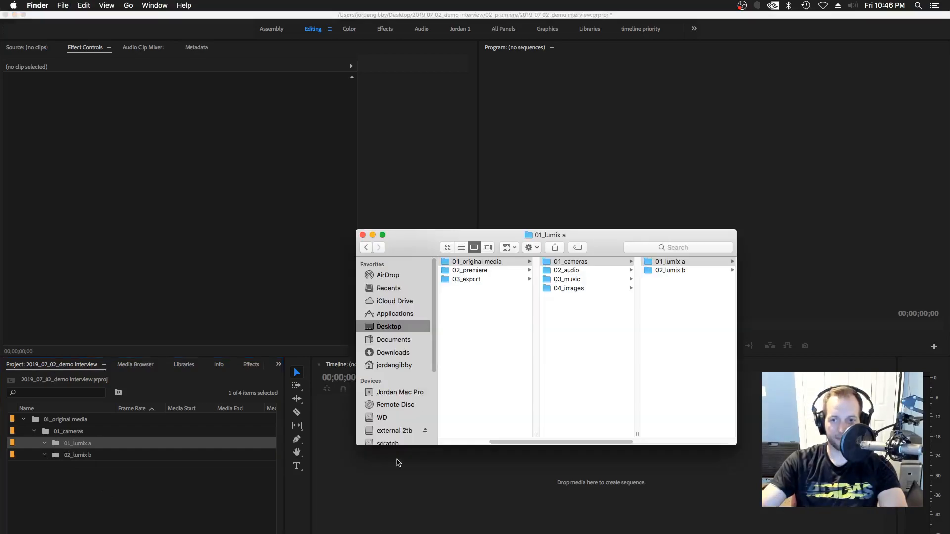
left_click(651, 263)
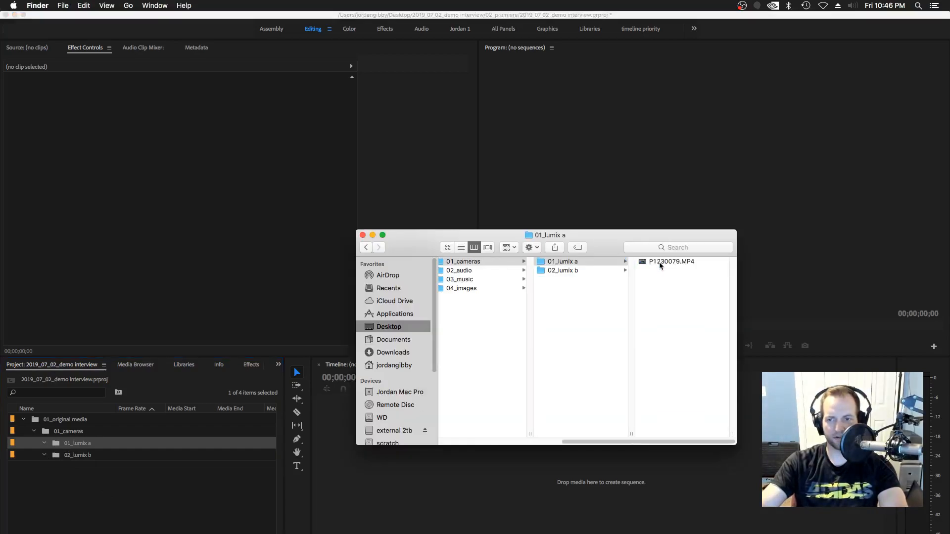
left_click(659, 263)
left_click_drag(534, 265, 54, 444)
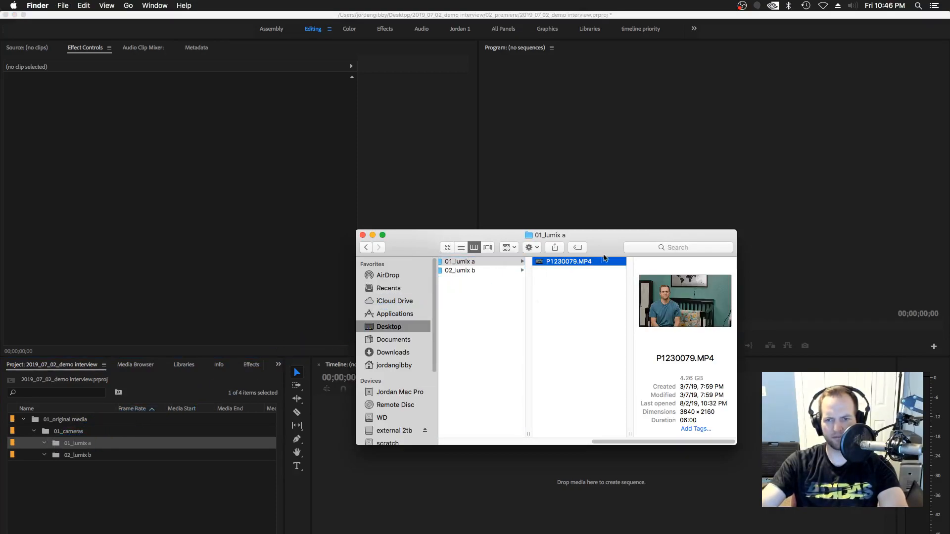
- Import P3810766.MP4 from the 02_lumix b folder into the project's 02_lumix b bin
left_click(478, 272)
left_click(555, 265)
left_click_drag(538, 263, 60, 466)
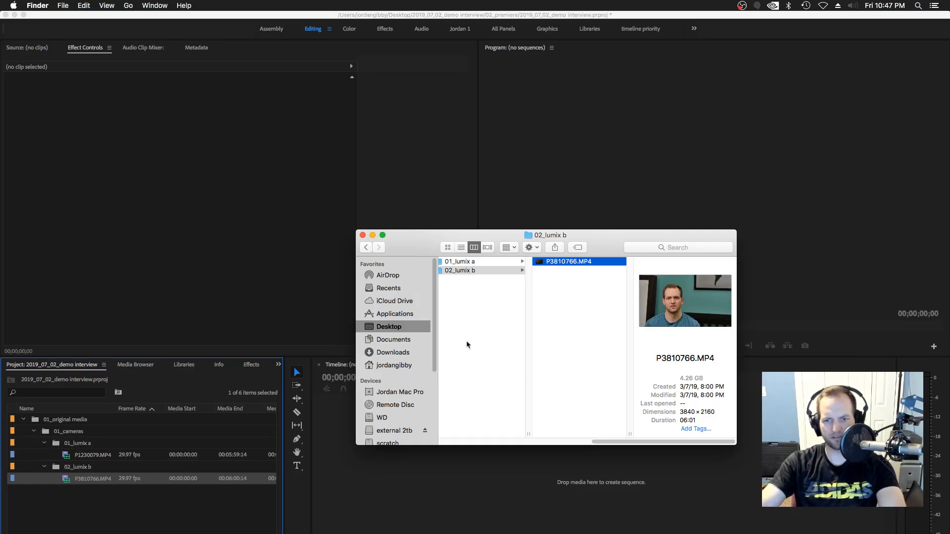
- Return to the Premiere Pro project, collapse both lumix bins and 01_cameras, and try icon view before restoring list view
scroll(550, 324, "left", 5)
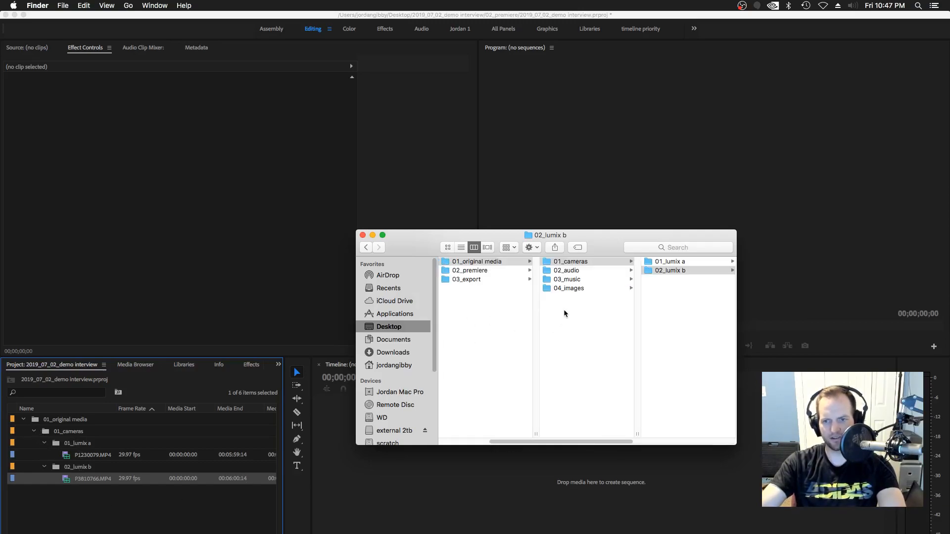
scroll(563, 312, "right", 5)
left_click(48, 494)
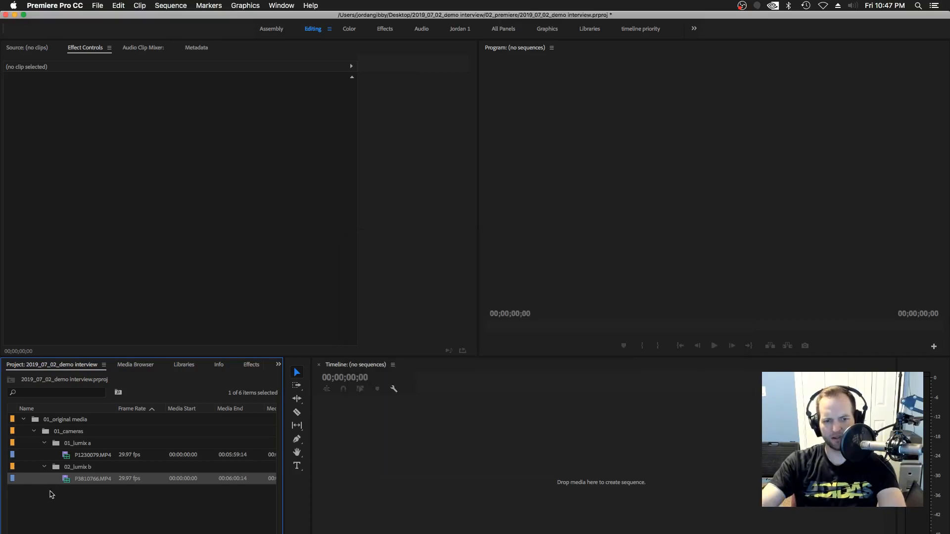
left_click(44, 467)
left_click(44, 443)
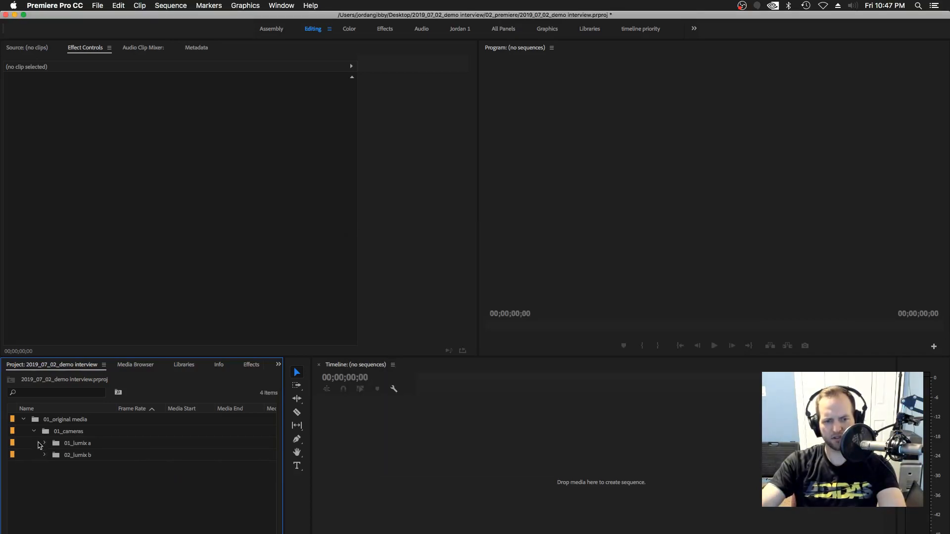
left_click(33, 432)
left_click(23, 419)
left_click(23, 419)
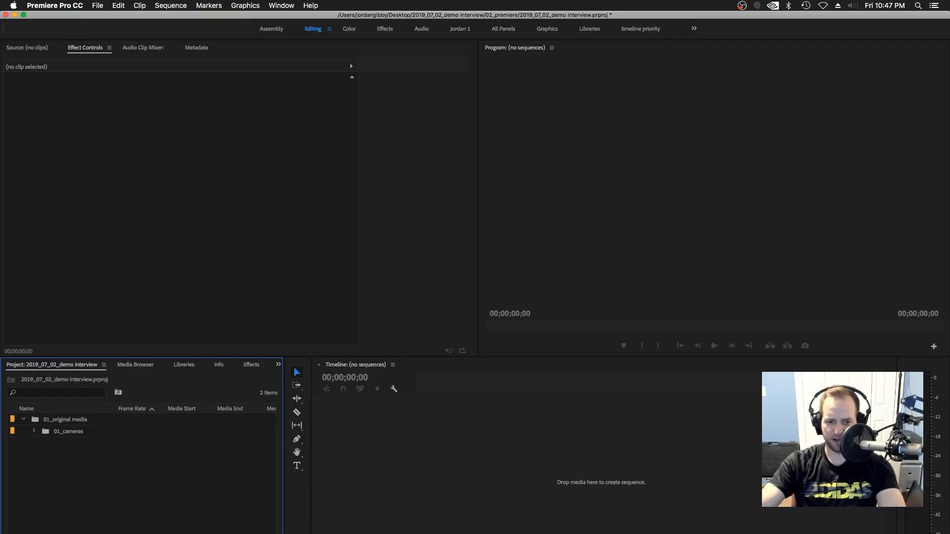
key("super+Page_Down")
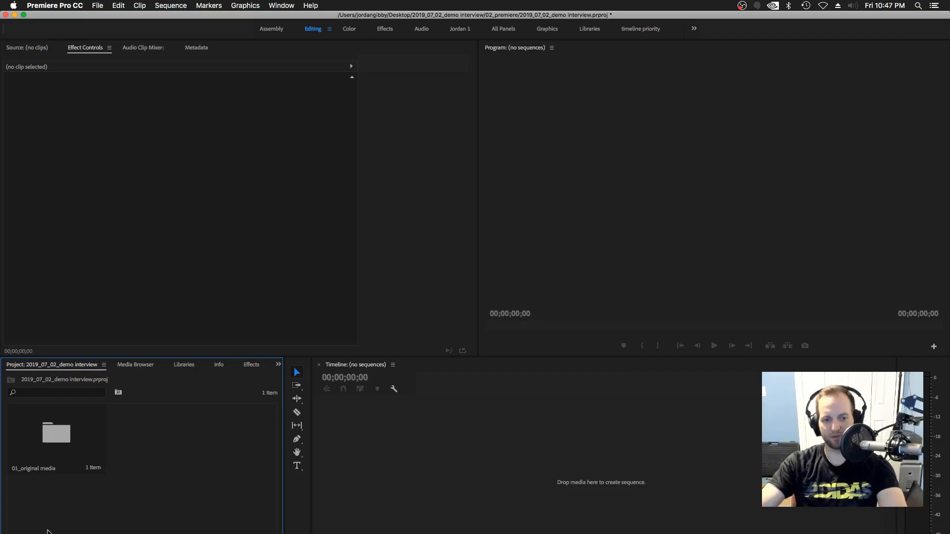
left_click(24, 533)
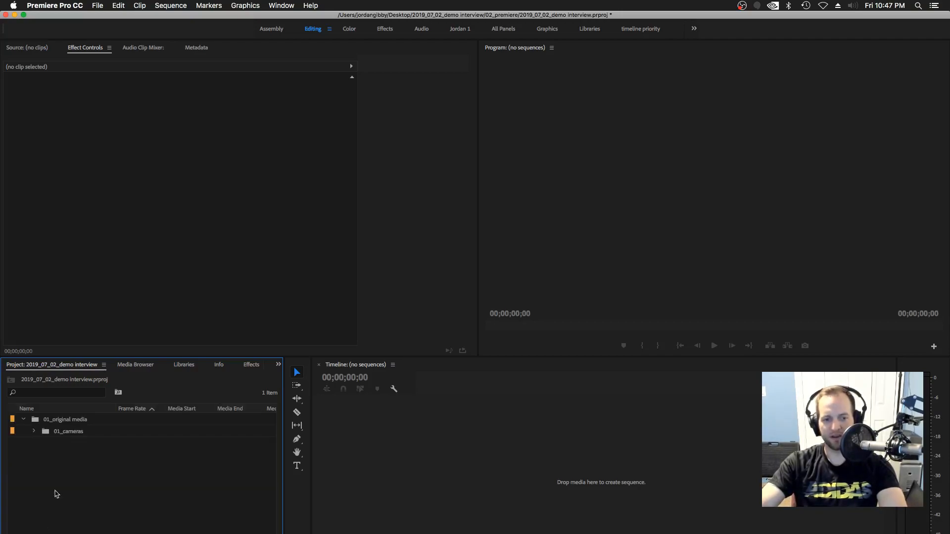
- Expand the 01_cameras bin and create a bin named 02_audio inside 01_original media
left_click(34, 431)
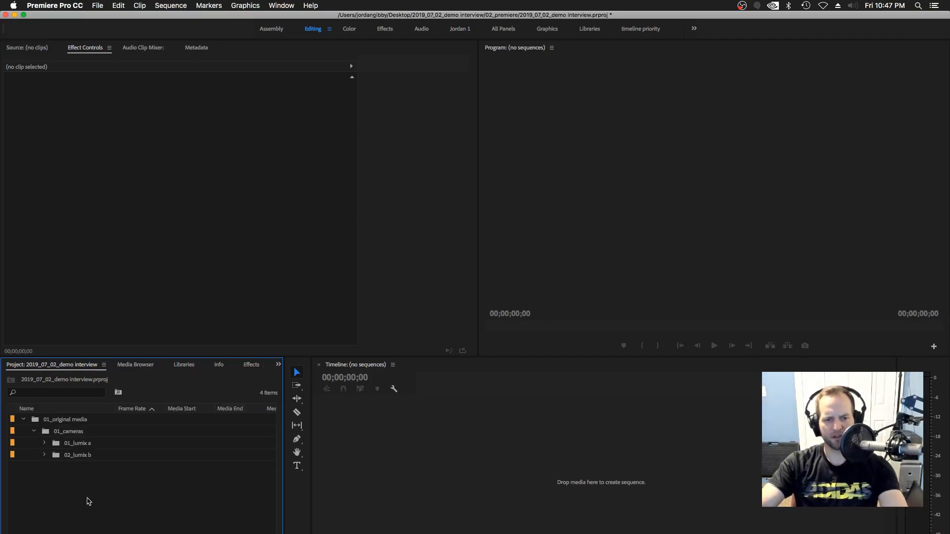
left_click(58, 423)
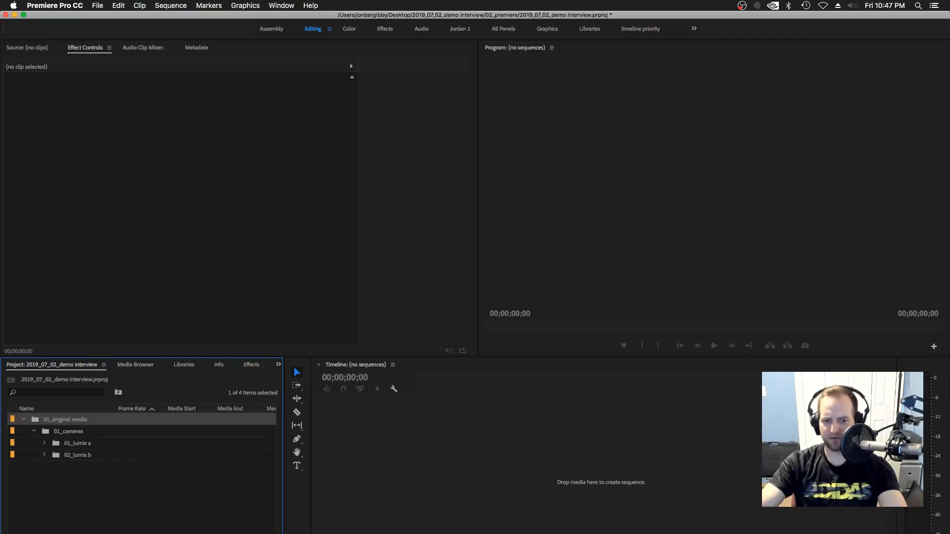
key("super+b")
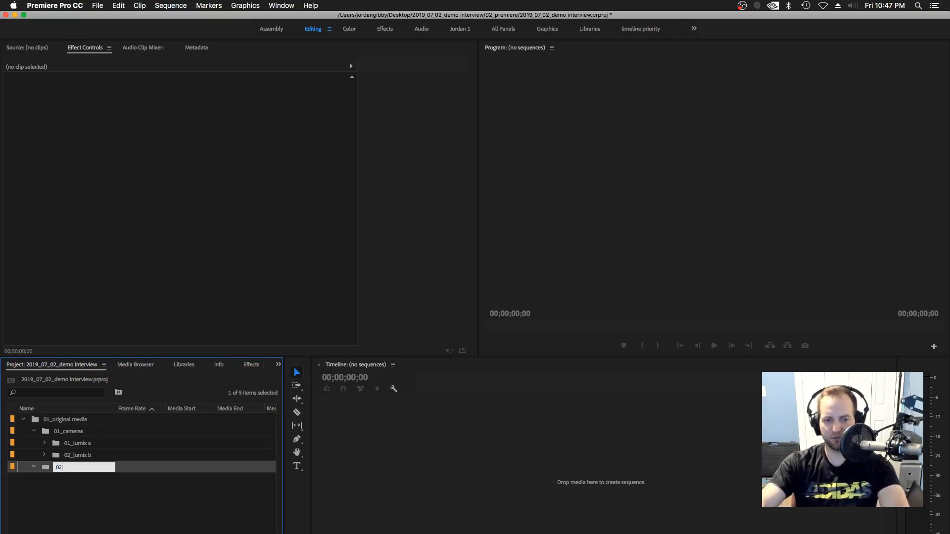
type("02_audio")
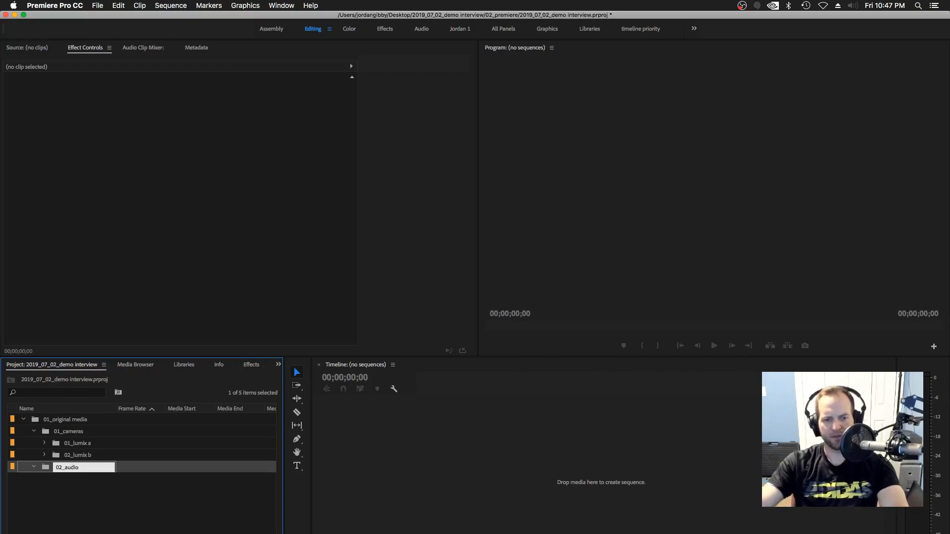
left_click(111, 525)
- Create a bin named 01_original audio inside the 02_audio bin
left_click(53, 467)
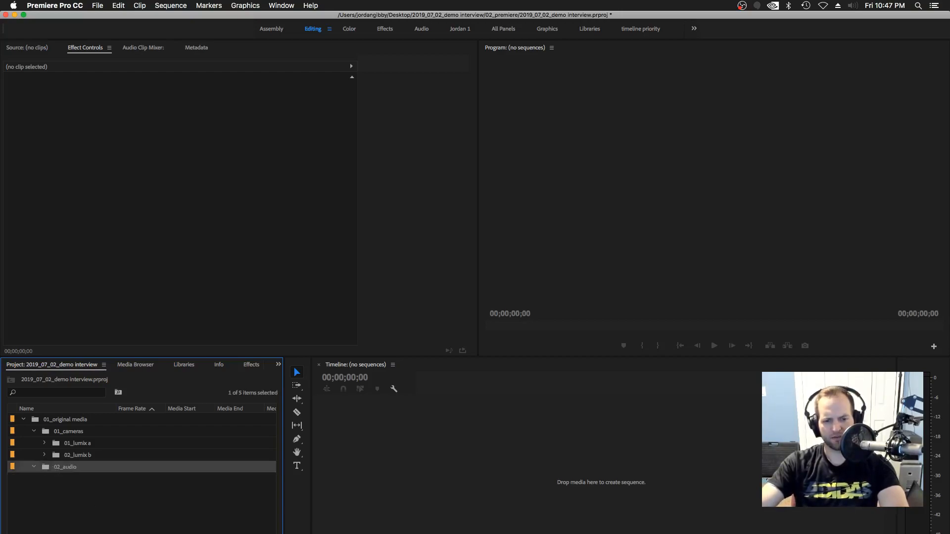
key("super+b")
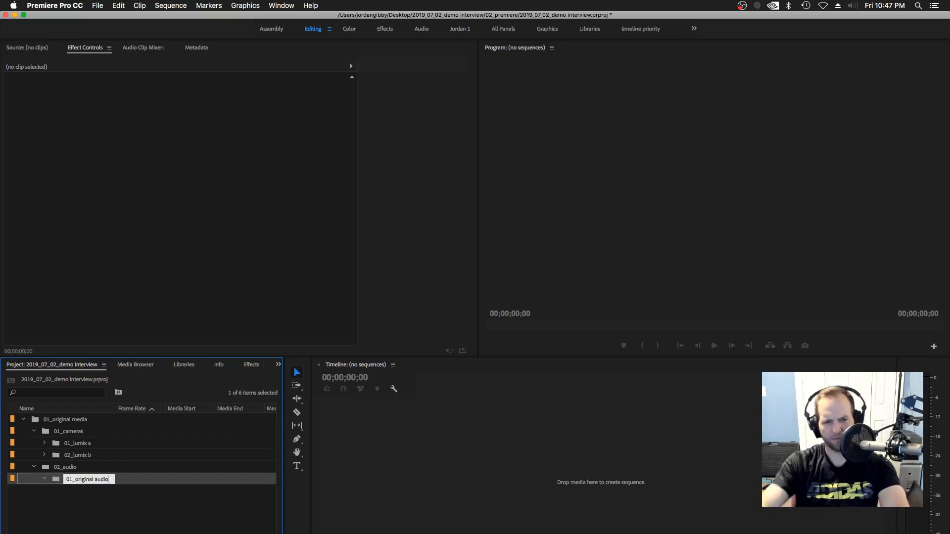
left_click(157, 513)
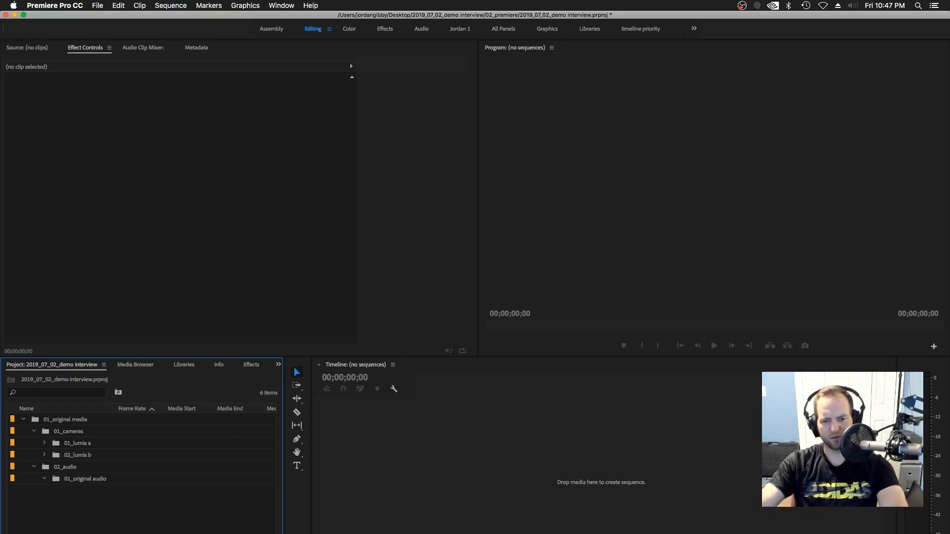
- Import ZOOM0045_Tr1.WAV from the 01_original audio folder in Finder into the project's 01_original audio bin, and return to Premiere Pro
key("super+Tab")
scroll(502, 278, "left", 5)
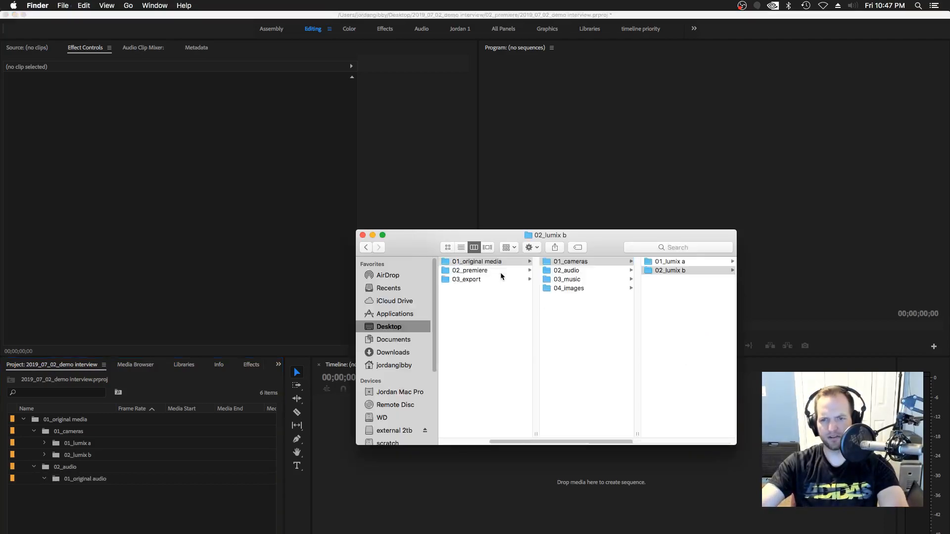
left_click(565, 273)
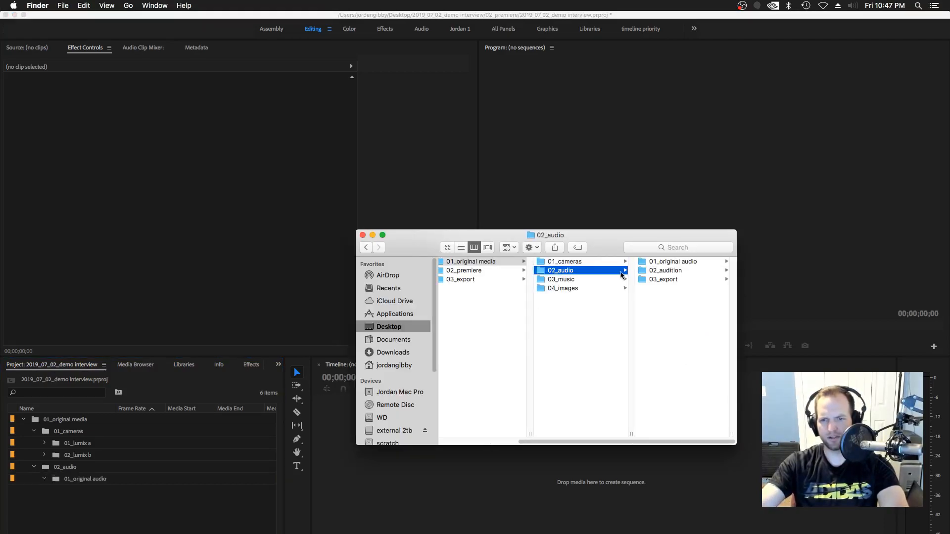
left_click(656, 263)
left_click(668, 262)
left_click_drag(568, 263, 80, 491)
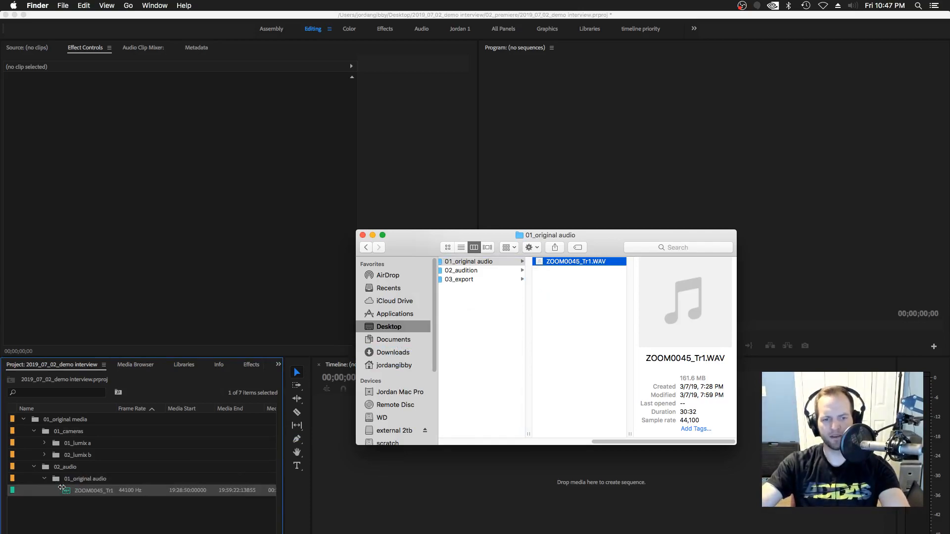
left_click(64, 482)
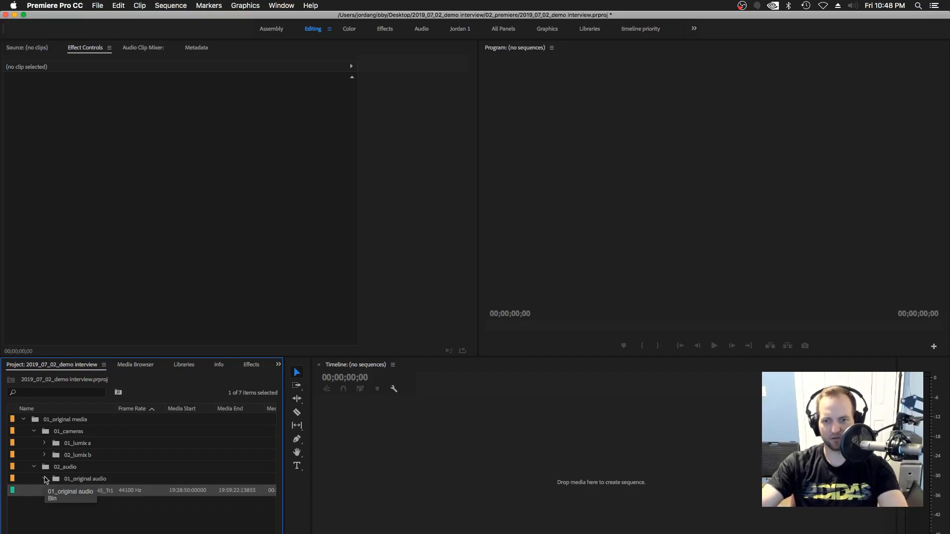
- Switch to Finder and close the demo video and 01_original audio windows
key("super+Tab")
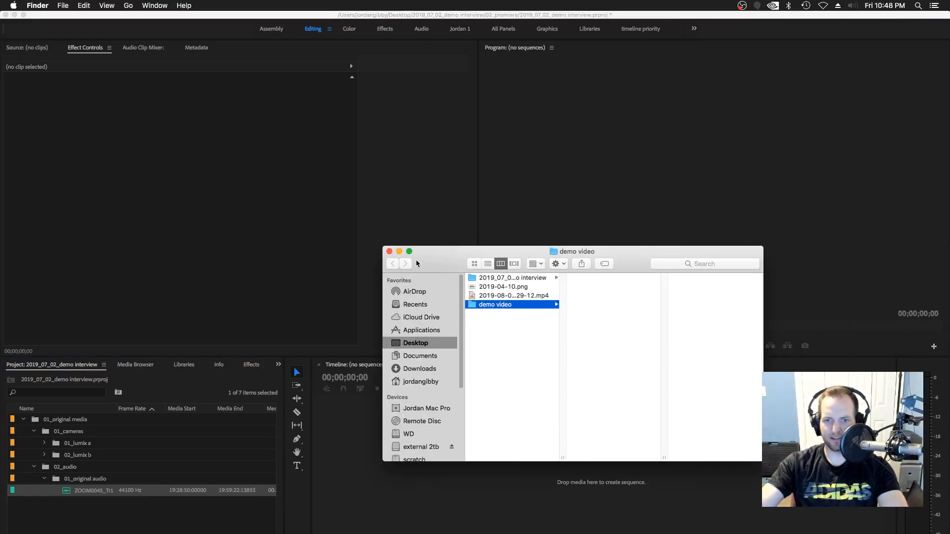
left_click(389, 251)
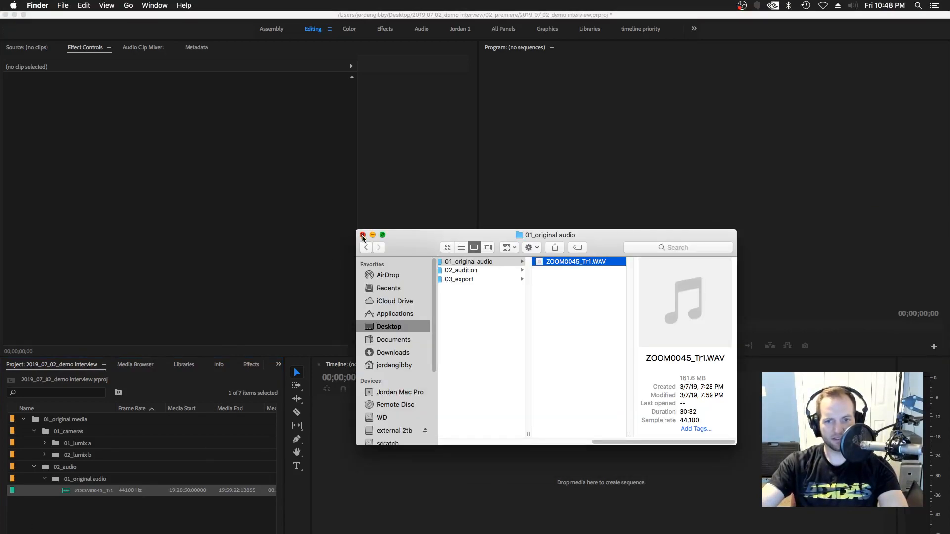
left_click(362, 236)
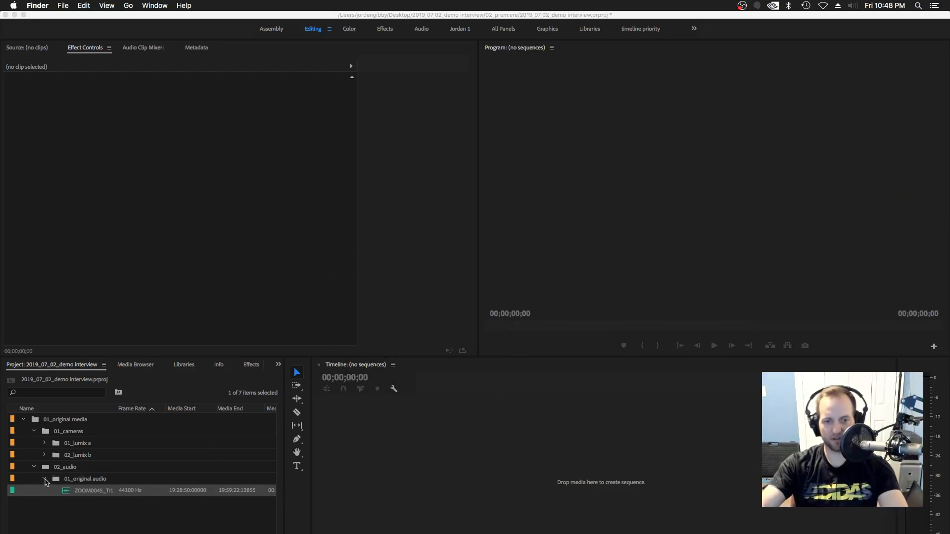
- Back in Premiere Pro, collapse the 01_original audio, 02_audio, 01_cameras and 01_original media bins
left_click(45, 481)
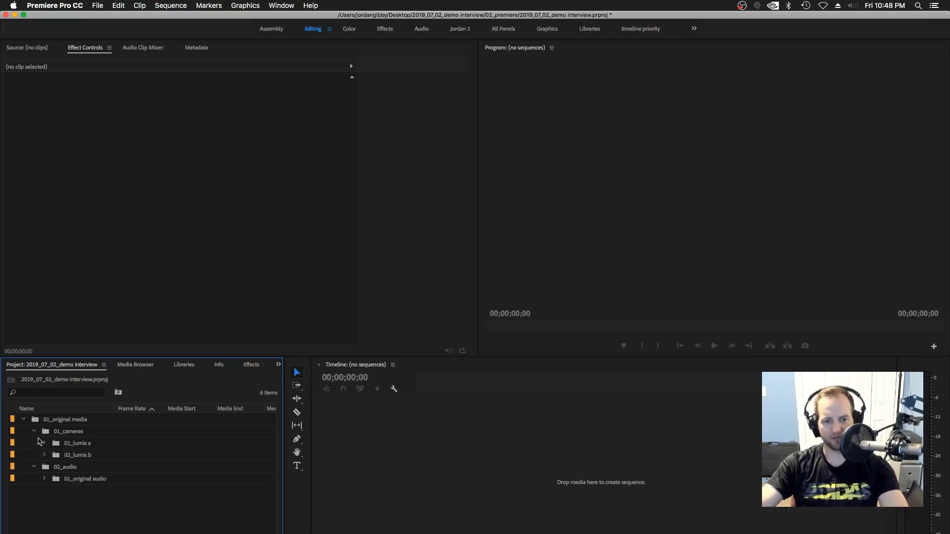
left_click(34, 467)
left_click(34, 432)
left_click(23, 419)
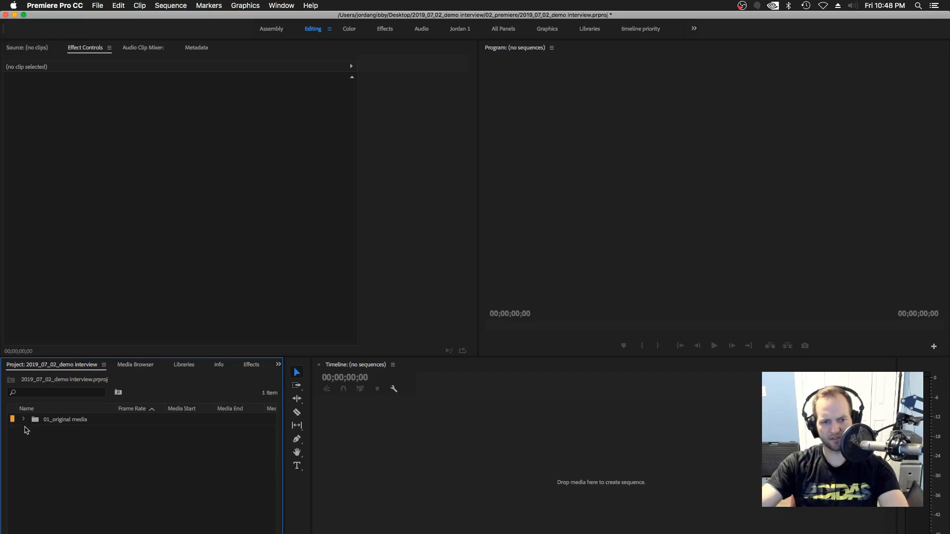
- Expand the whole 01_original media hierarchy to examine its camera and audio clips, and collapse the innermost bins again
left_click(23, 420)
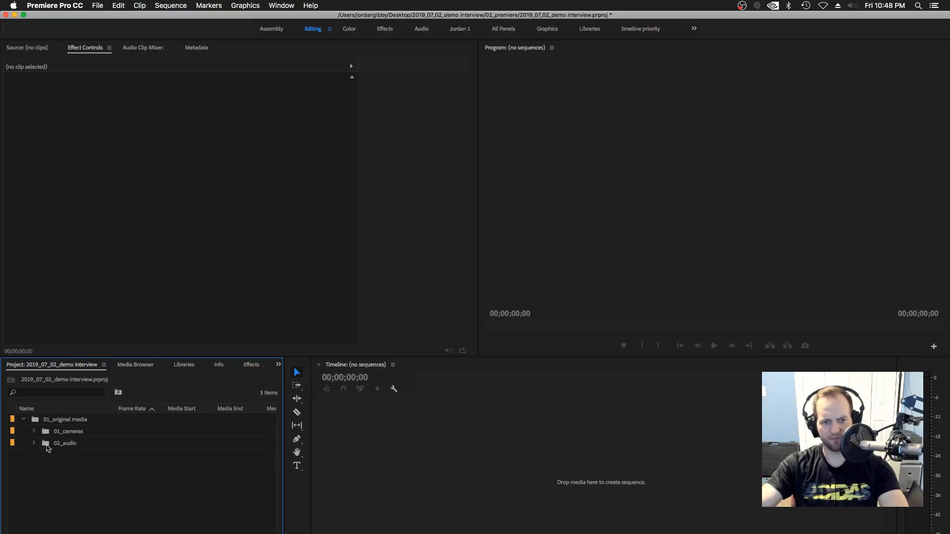
left_click(34, 431)
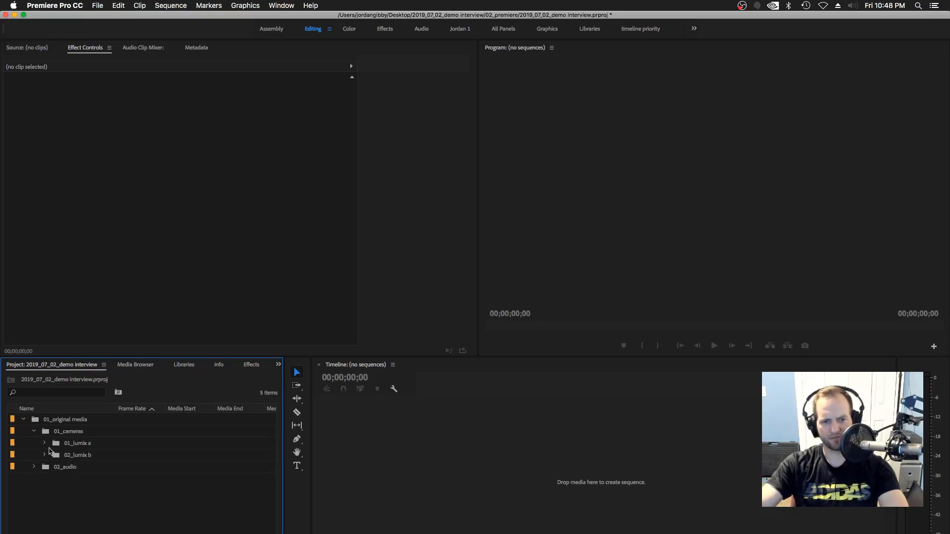
left_click(44, 443)
left_click(44, 467)
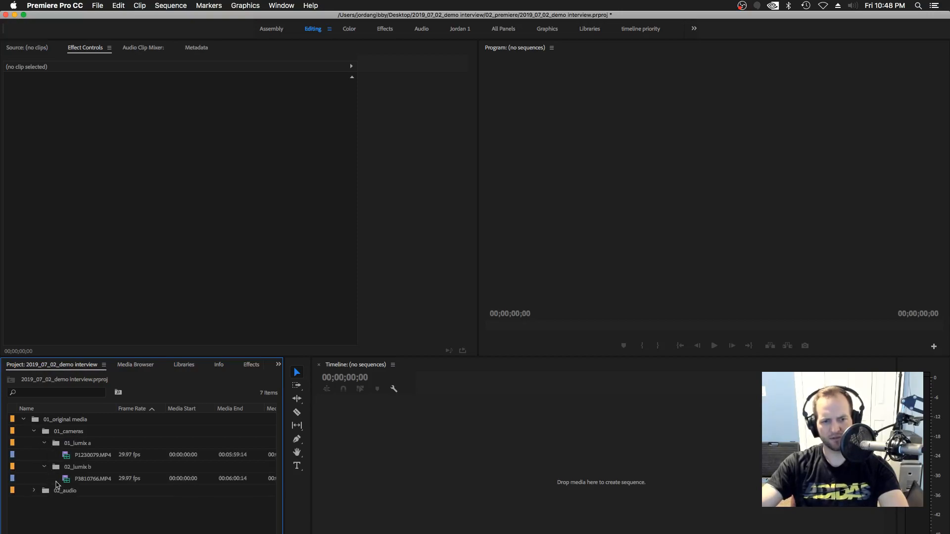
left_click(34, 490)
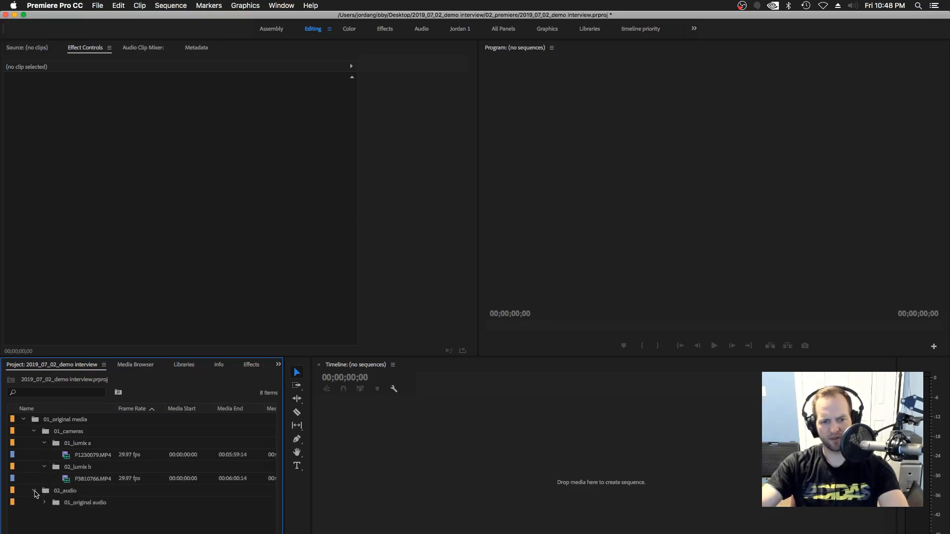
left_click(44, 503)
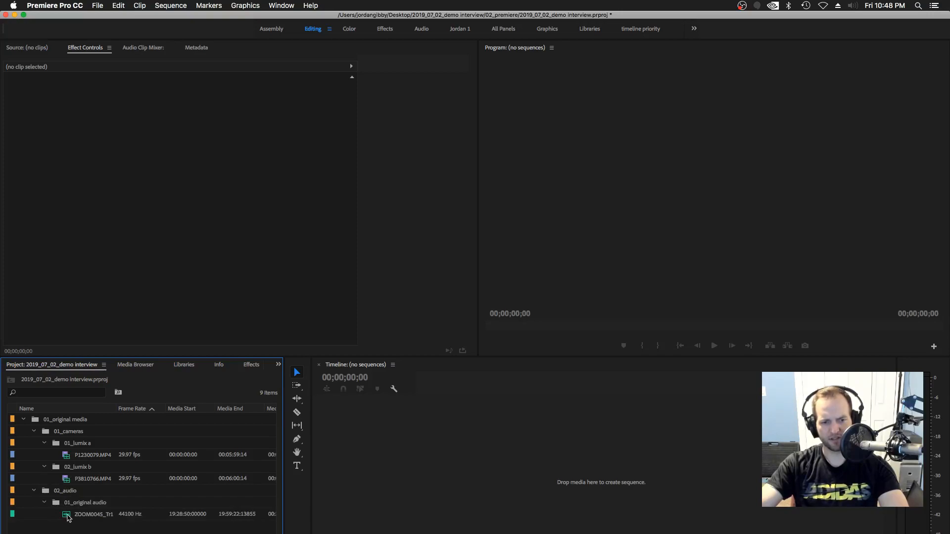
left_click(44, 503)
left_click(44, 467)
left_click(44, 443)
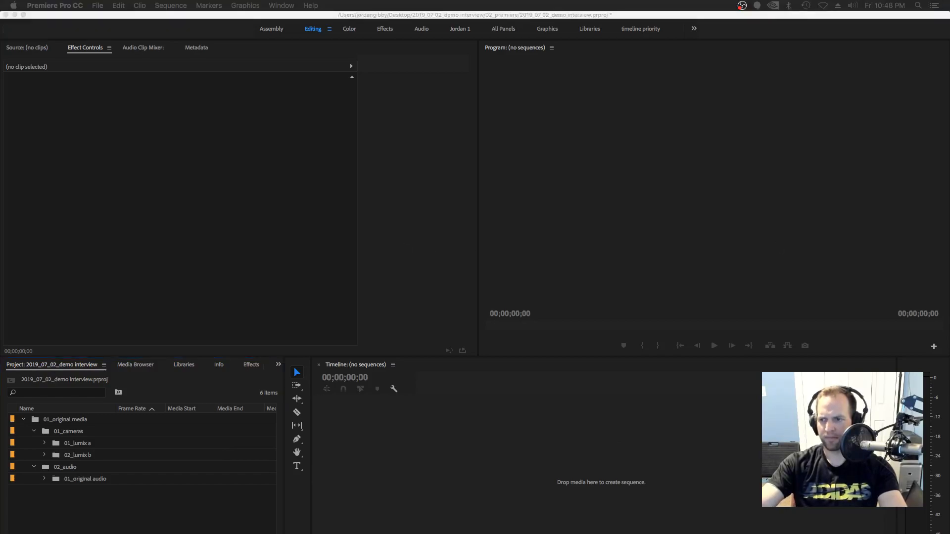
- Consult the project window item in the Stickies outline, and return to the Premiere Pro project
mouse_move(460, 318)
left_mouse_down()
mouse_move(520, 319)
mouse_move(449, 320)
left_mouse_up()
left_click(462, 319)
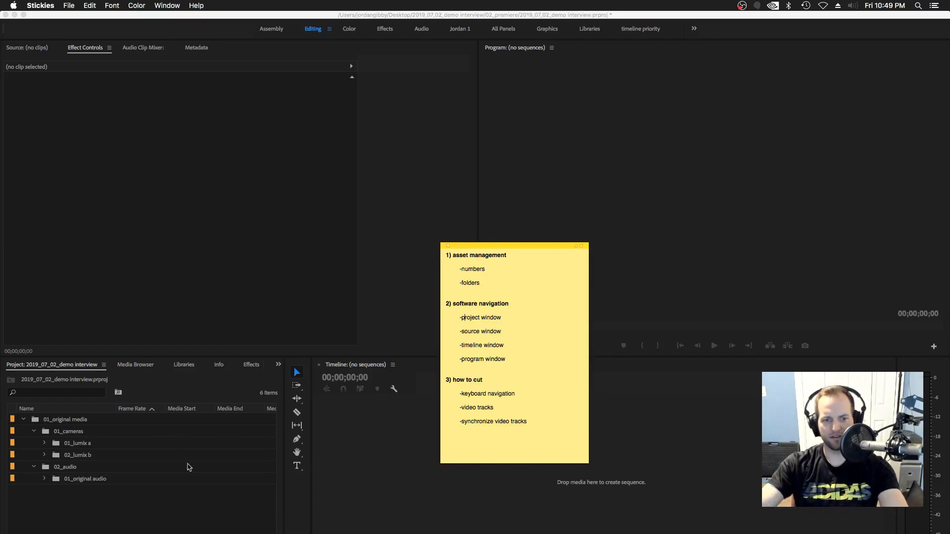
left_click(139, 368)
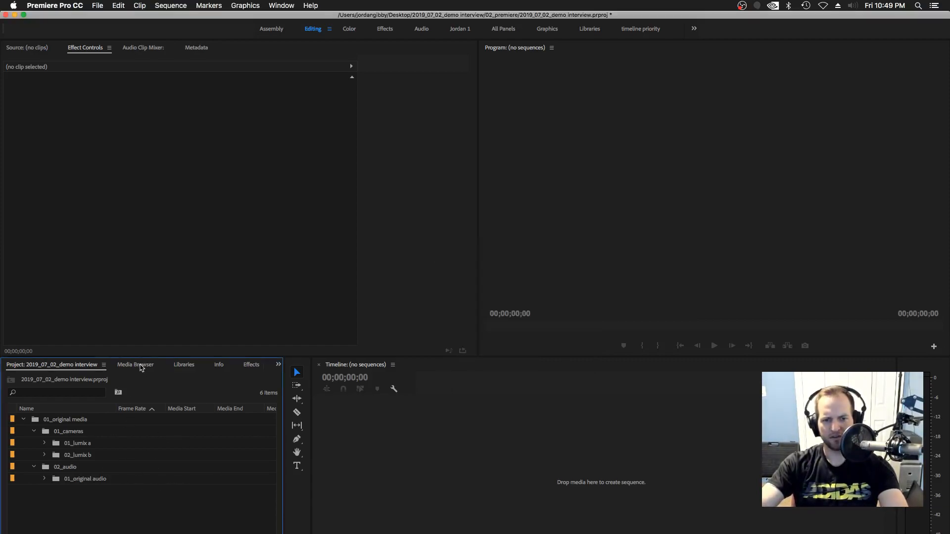
- Remove Media Browser, Libraries and Info from the project's panel group
left_click(138, 366)
left_click(159, 365)
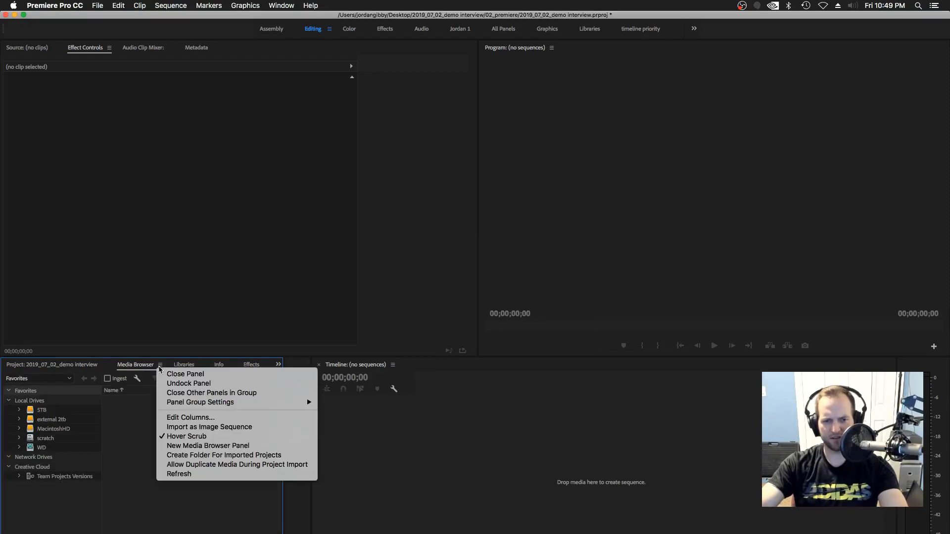
left_click(169, 375)
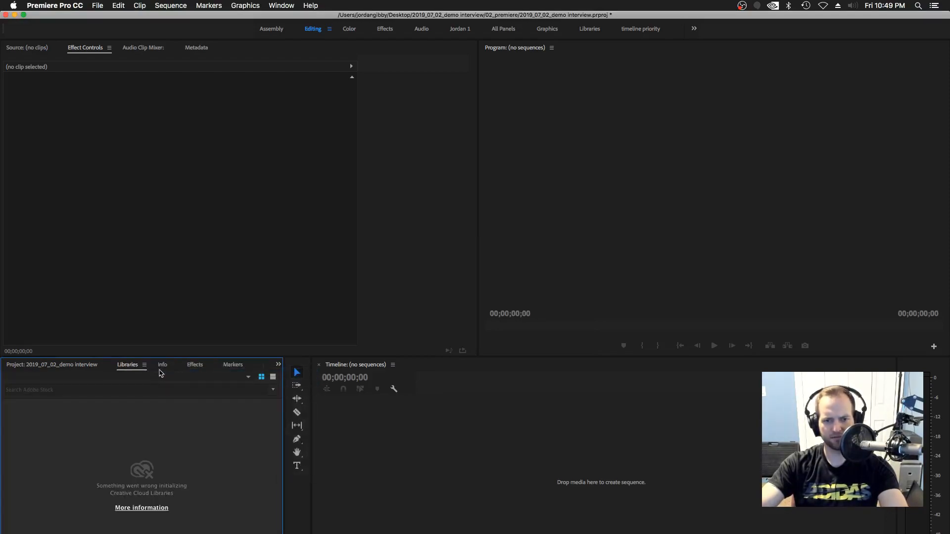
left_click(145, 365)
left_click(158, 374)
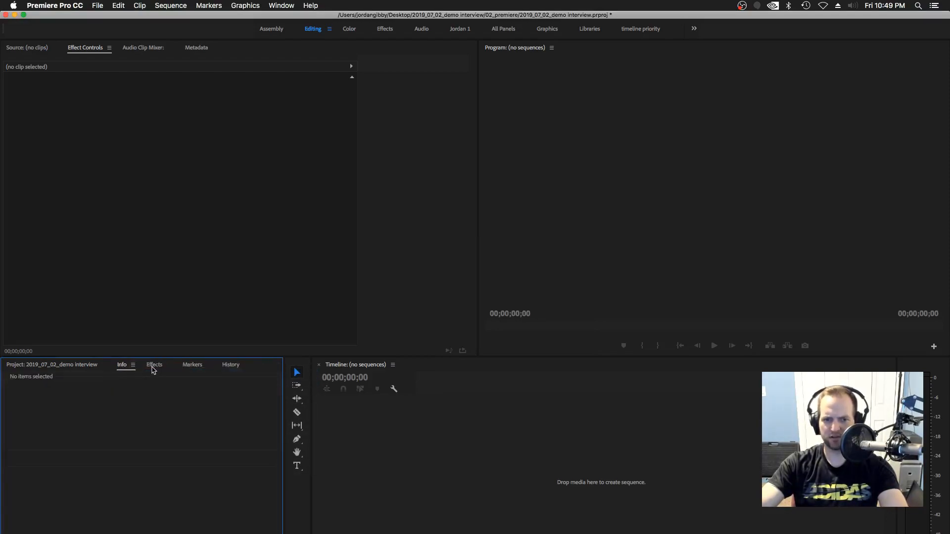
left_click(135, 365)
left_click(145, 374)
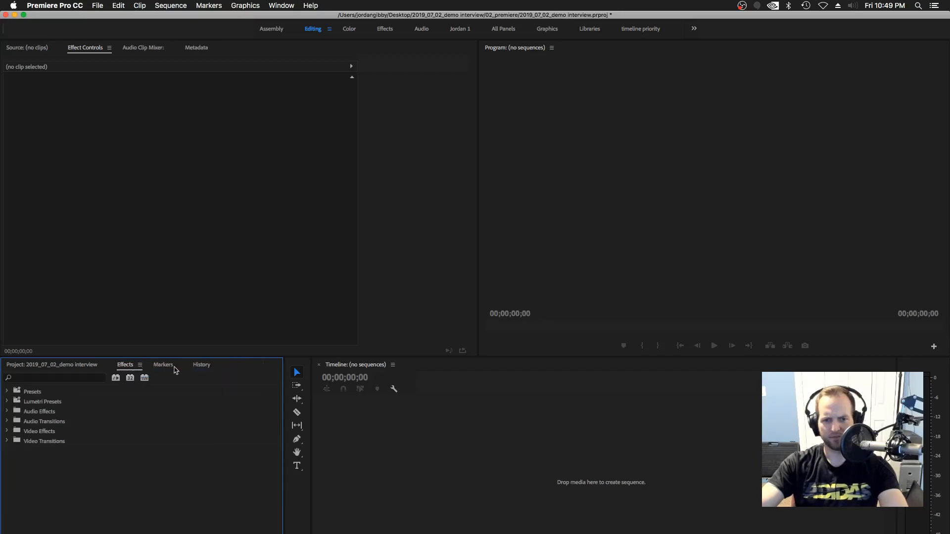
- Remove History and Markers from the same panel group, and bring the project's bin list back into view
left_click(200, 365)
left_click(217, 365)
left_click(228, 375)
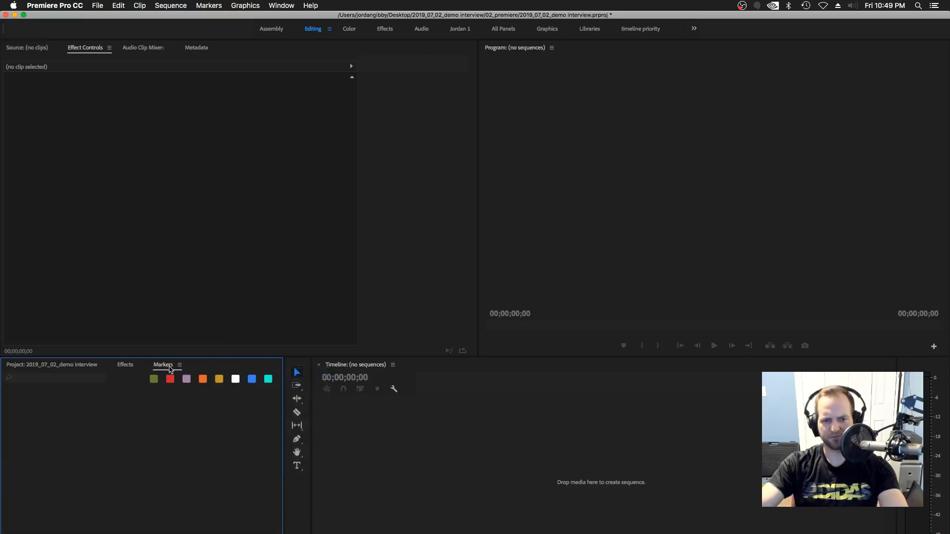
left_click(179, 366)
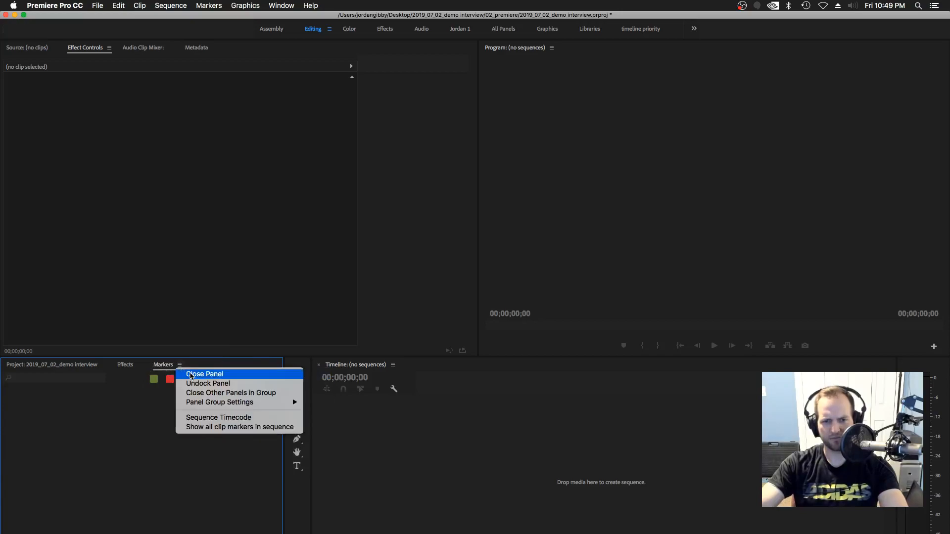
left_click(191, 375)
left_click(64, 368)
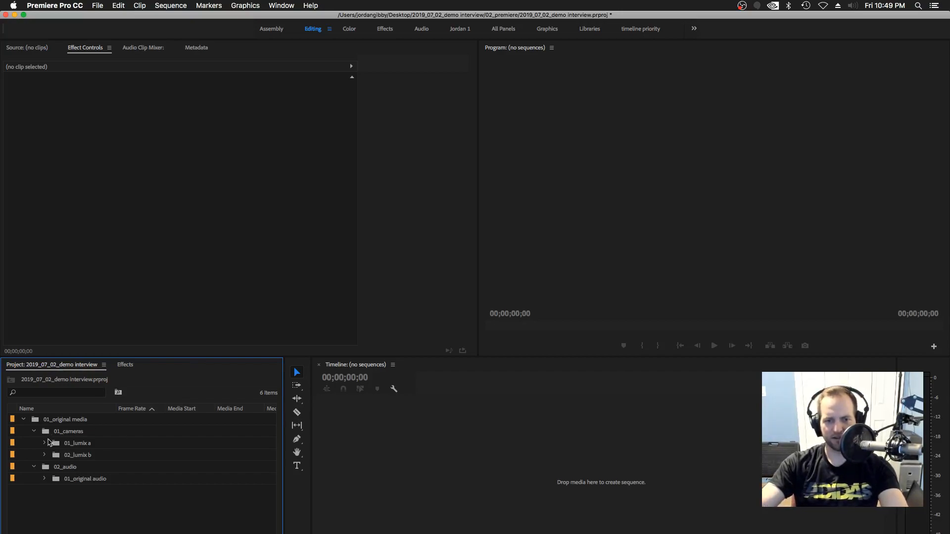
- Expand the 01_lumix a bin to look at its P1230079.MP4 clip, and clear the selection
left_click(45, 444)
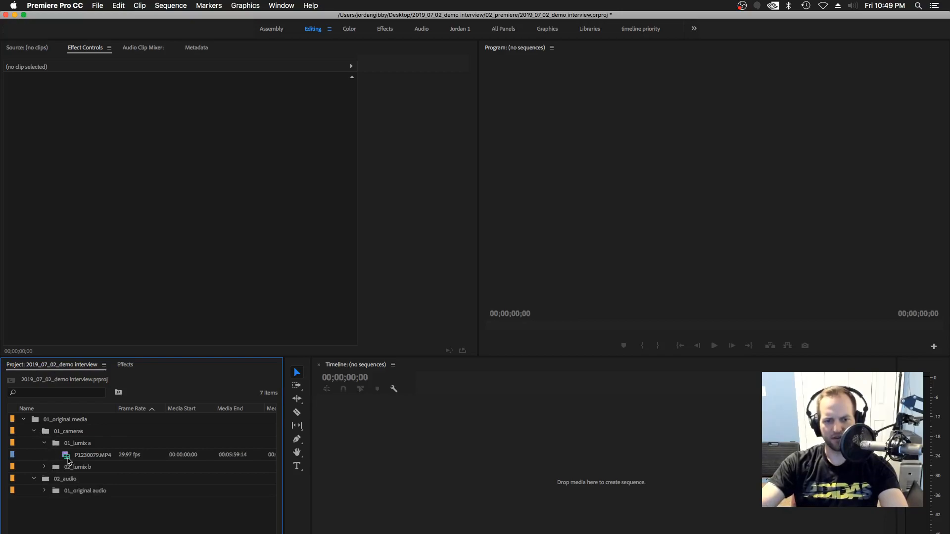
left_click(66, 455)
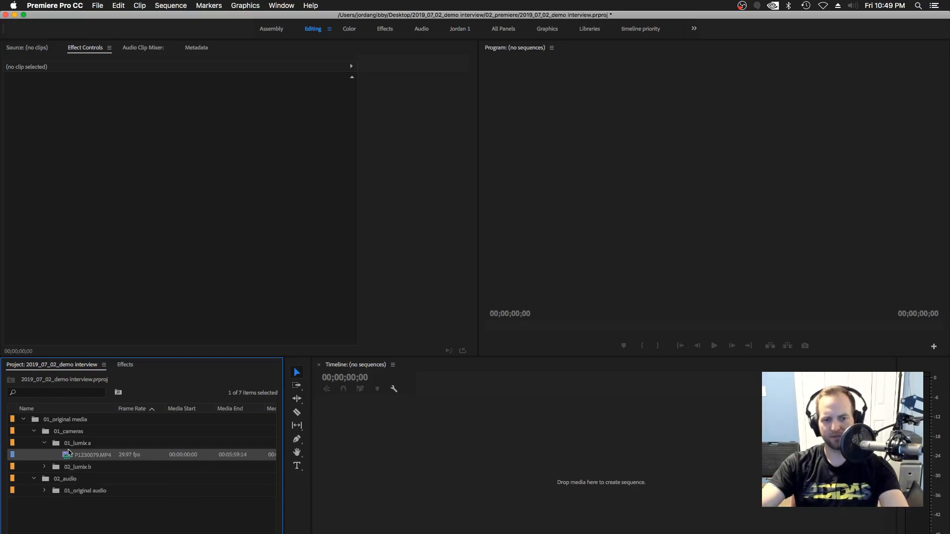
left_click(84, 509)
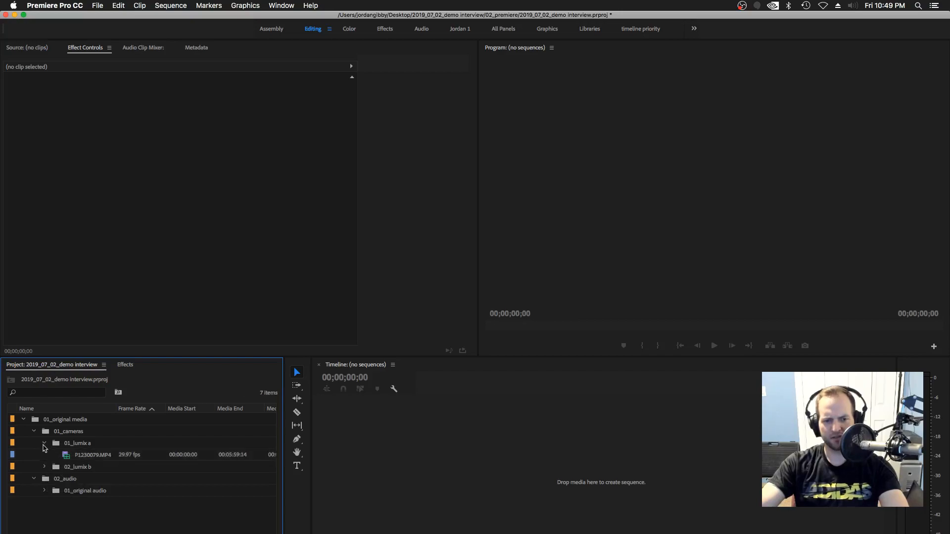
- Collapse 01_original media and create a new bin at the project's root level
left_click(23, 419)
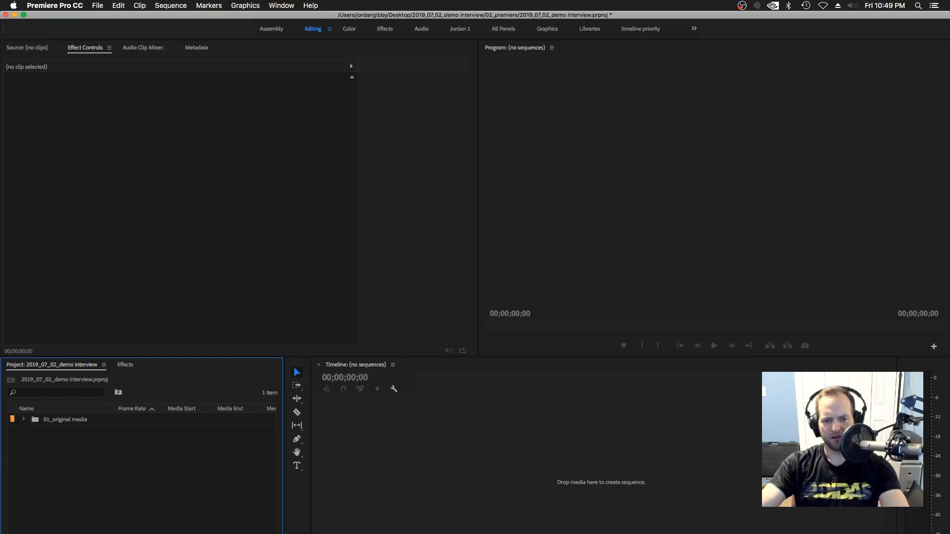
key("super+b")
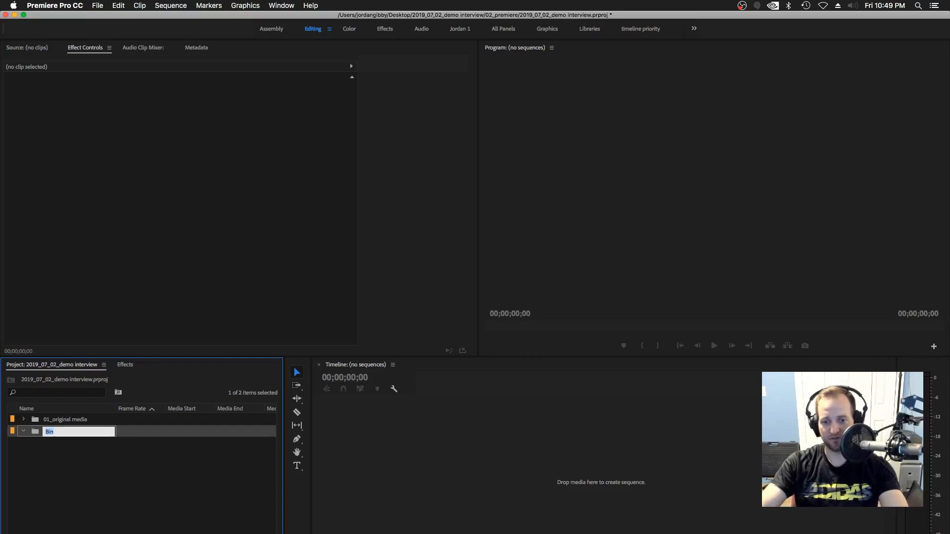
- Check the numbered folders of 2019_07_02_demo interview on the Desktop in Finder, including 02_premiere, and close the window
key("super+Tab")
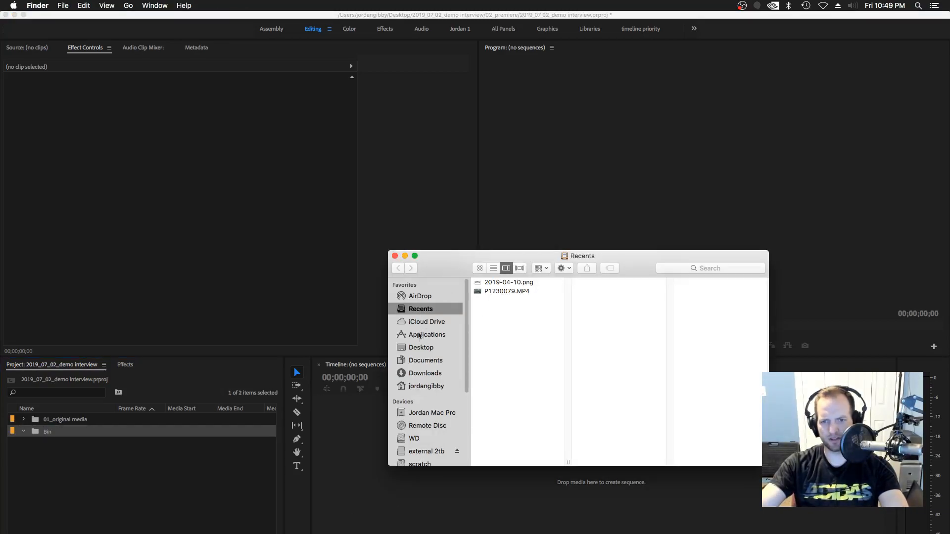
left_click(423, 348)
left_click(495, 282)
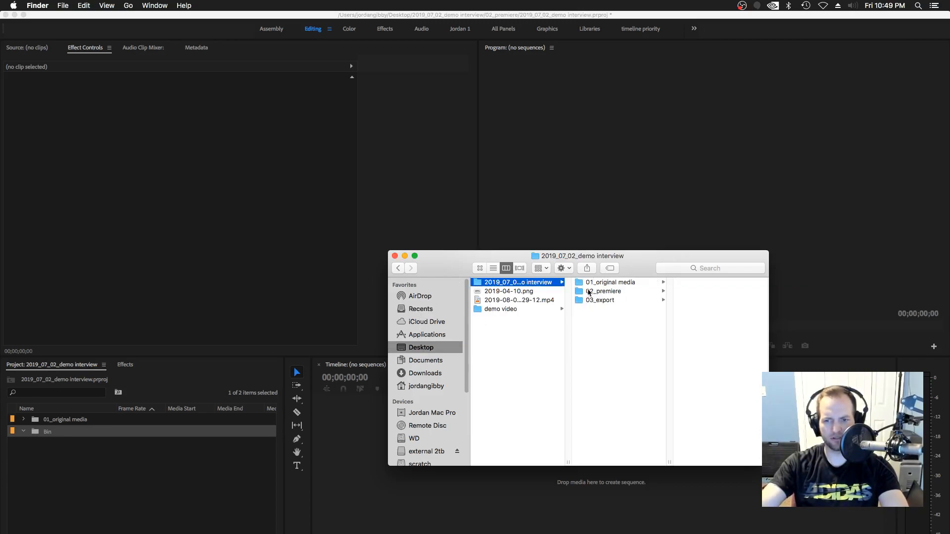
left_click(614, 292)
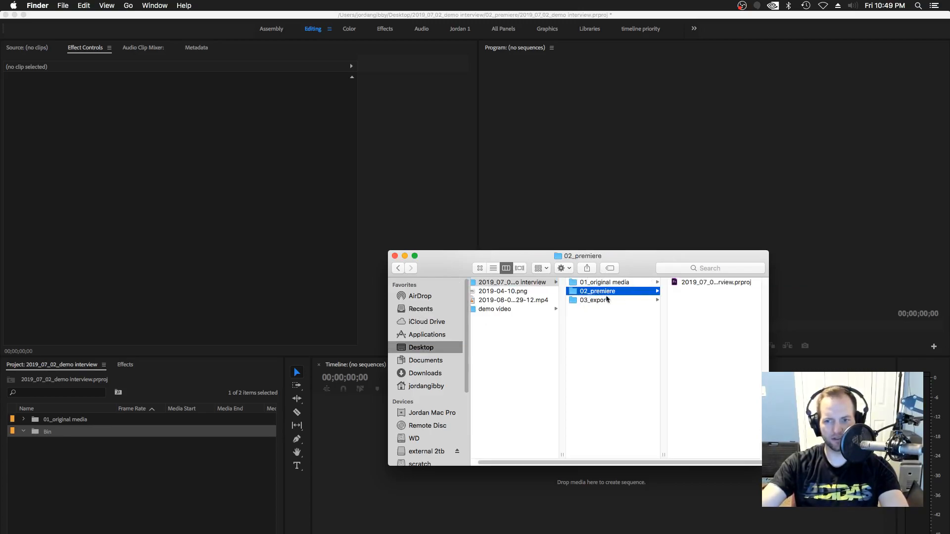
left_click(394, 255)
- Name the new root-level bin 02_sequences in Premiere Pro, and select it
left_click(50, 431)
type("02_sequenc")
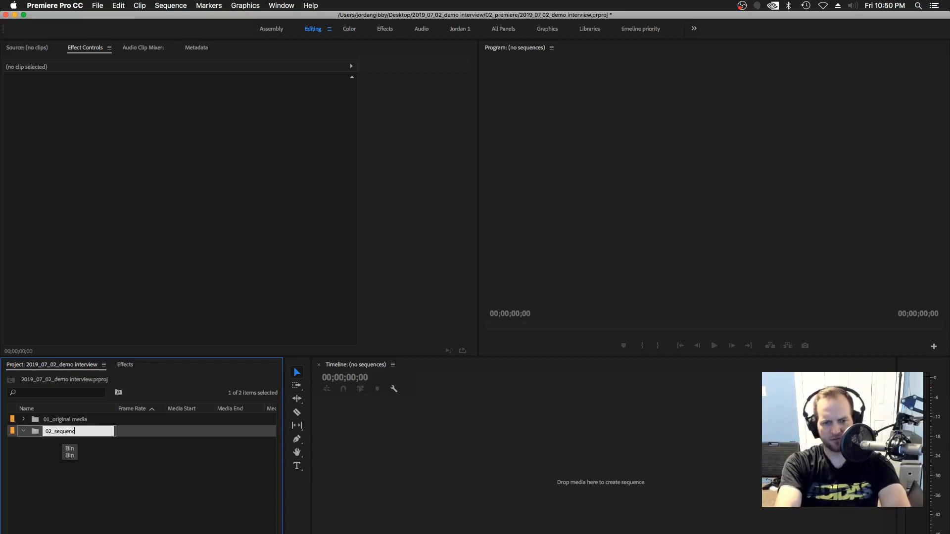
type("es")
left_click(51, 446)
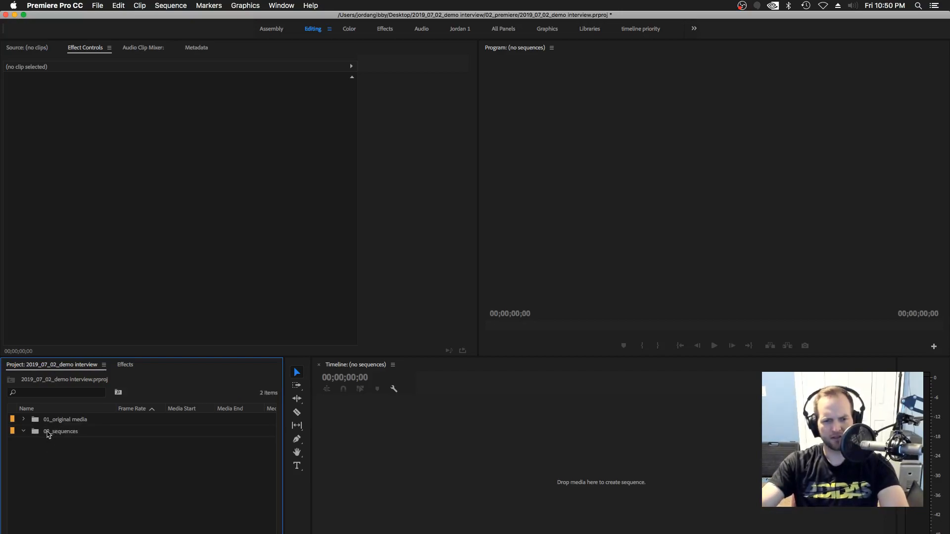
left_click(34, 434)
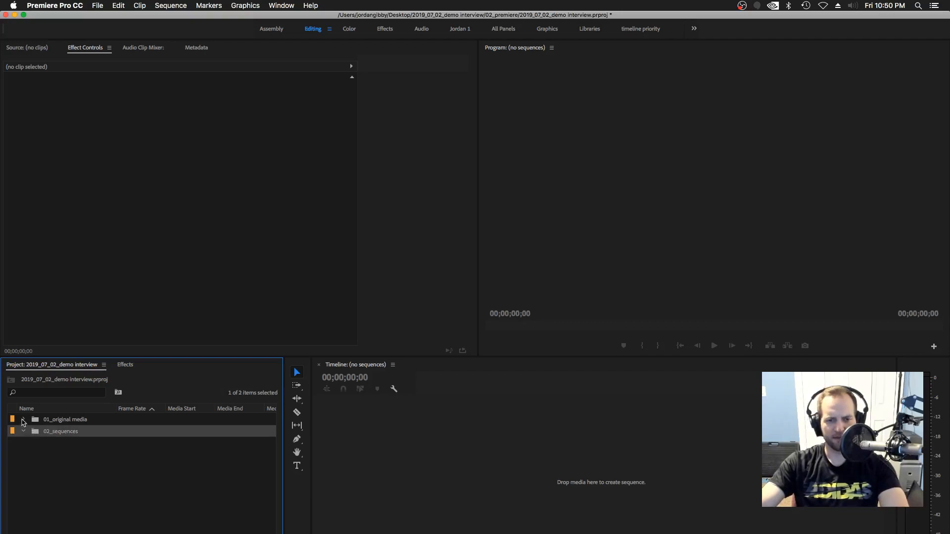
- Create a sequence from the P1230079.MP4 clip in 01_lumix a and move that sequence into the 02_sequences bin
left_click(23, 421)
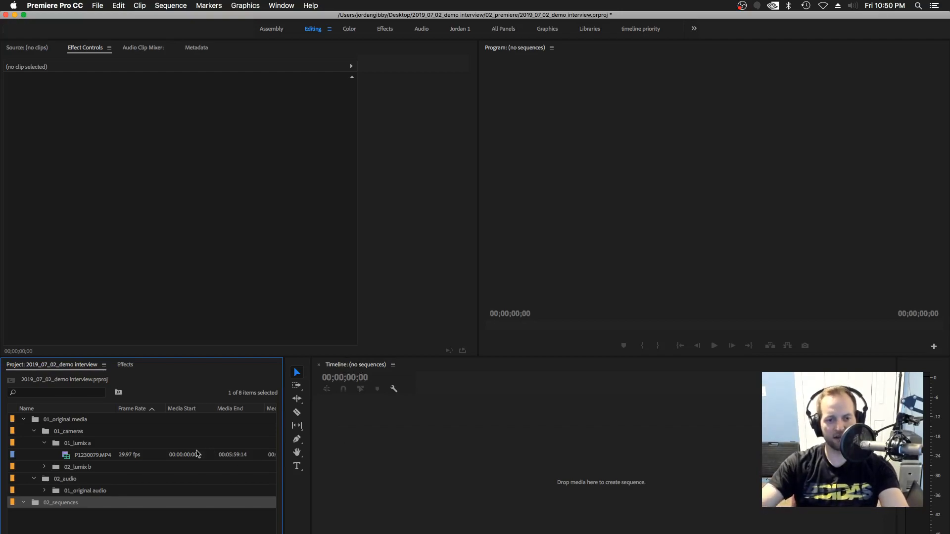
left_click_drag(67, 458, 567, 449)
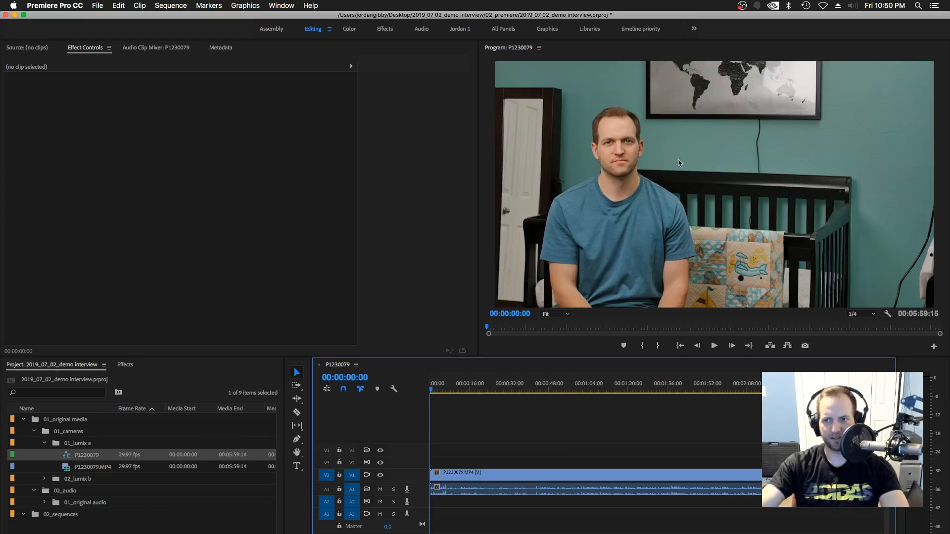
left_click(69, 455)
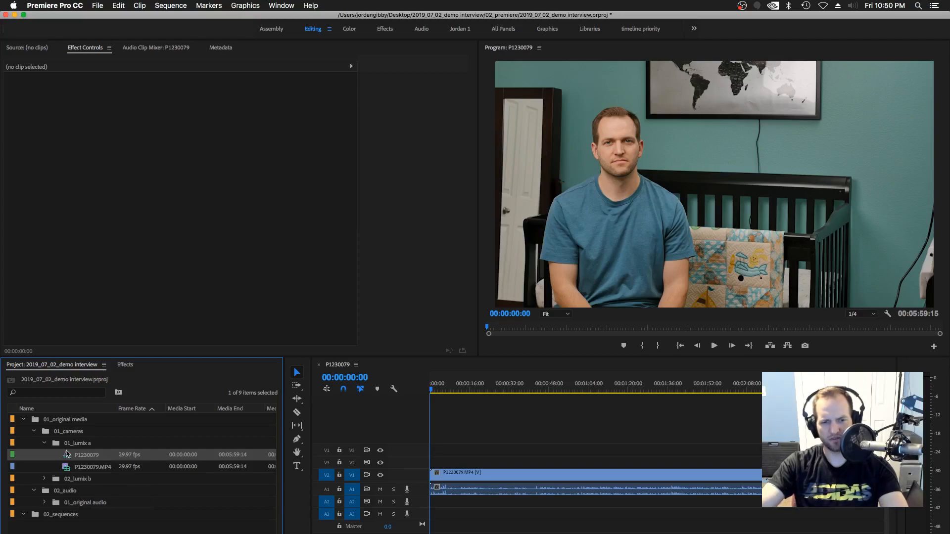
mouse_move(432, 392)
left_mouse_down()
mouse_move(472, 393)
mouse_move(429, 392)
left_mouse_up()
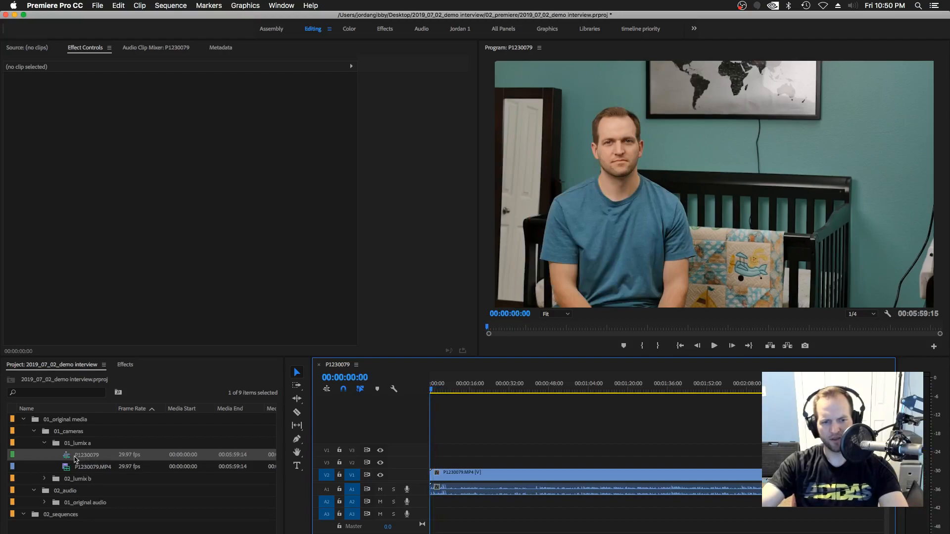
left_click(86, 460)
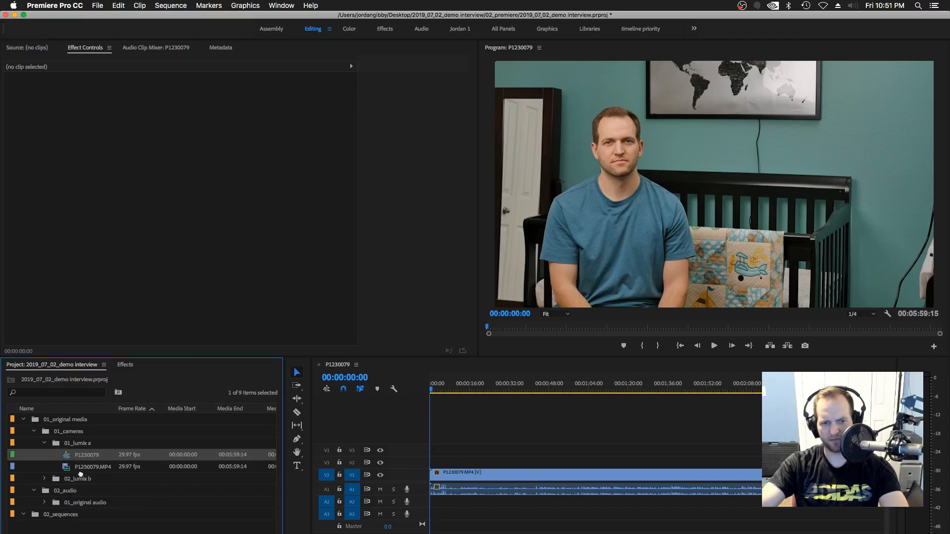
left_click_drag(39, 516, 38, 516)
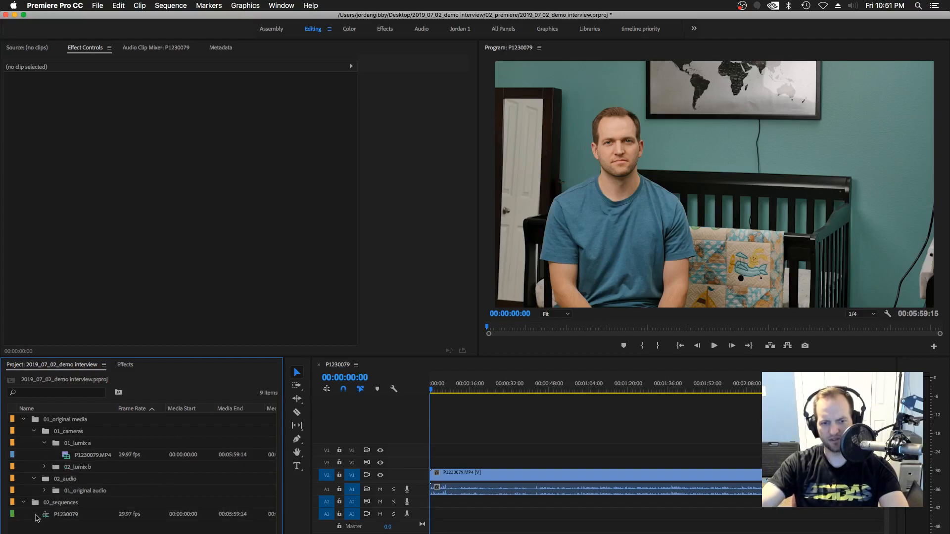
- Collapse the 01_lumix a bin and expand 02_lumix b to look at its clip details
left_click(44, 468)
left_click(45, 443)
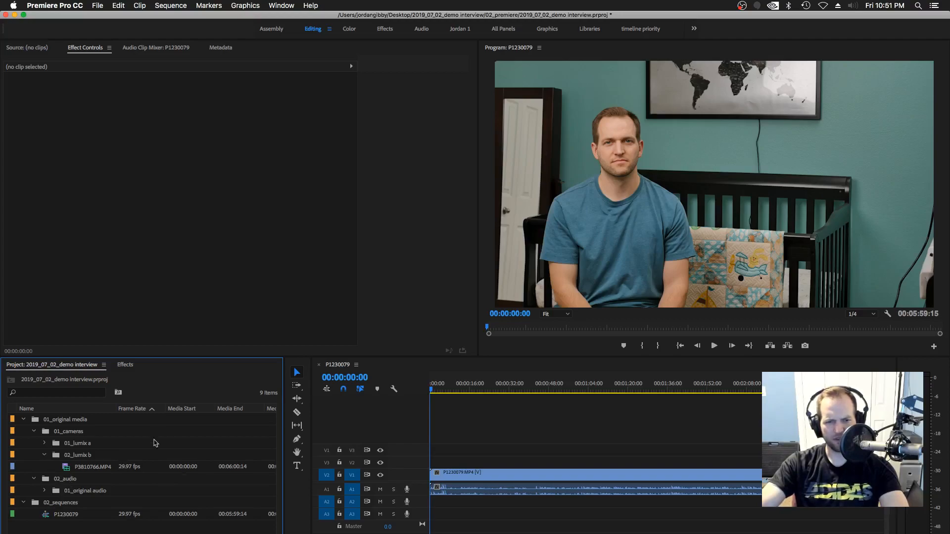
scroll(144, 514, "right", 1)
scroll(146, 514, "left", 3)
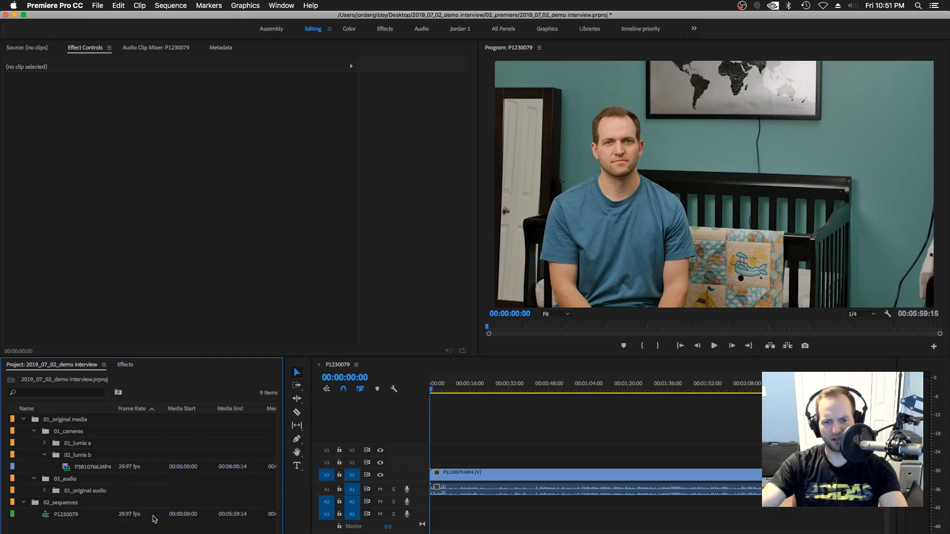
- Rename the sequence in the 02_sequences bin as 01_demo interview
left_click(59, 517)
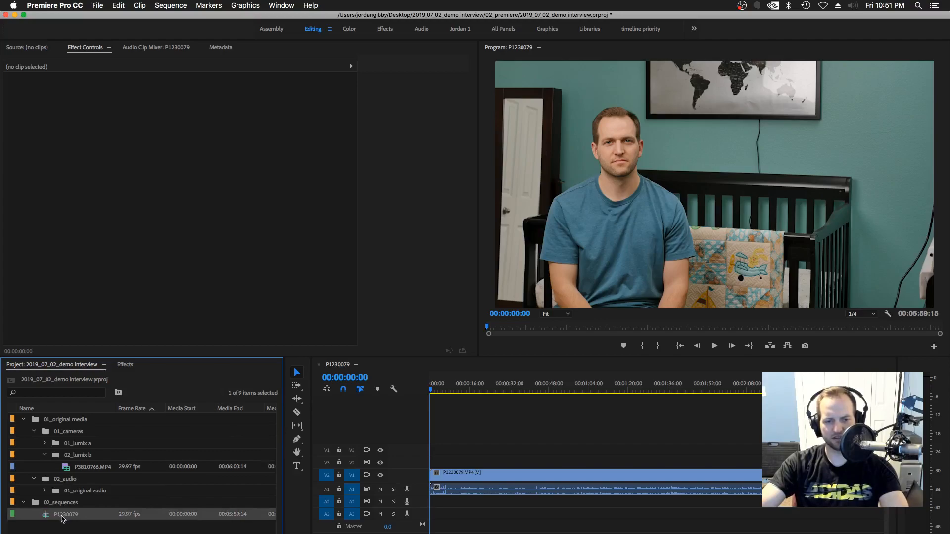
left_click(70, 515)
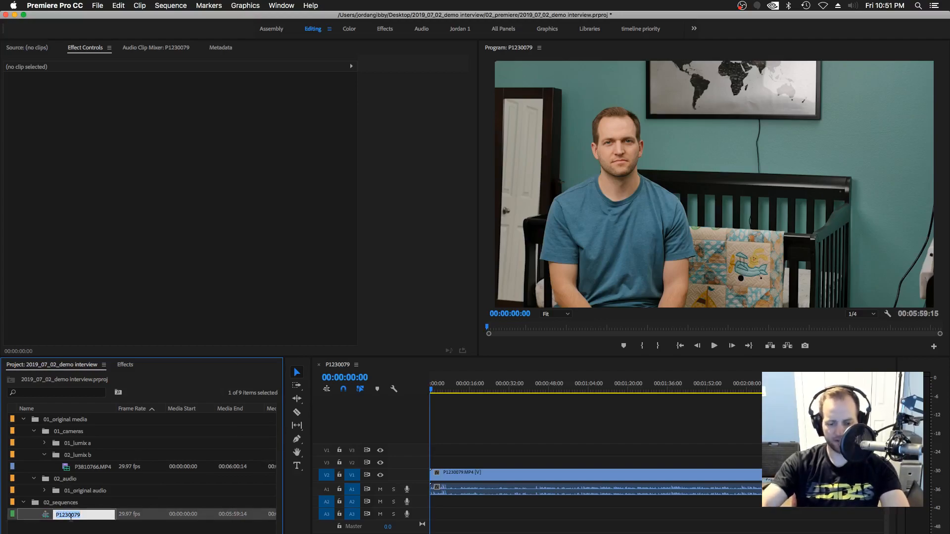
type("01")
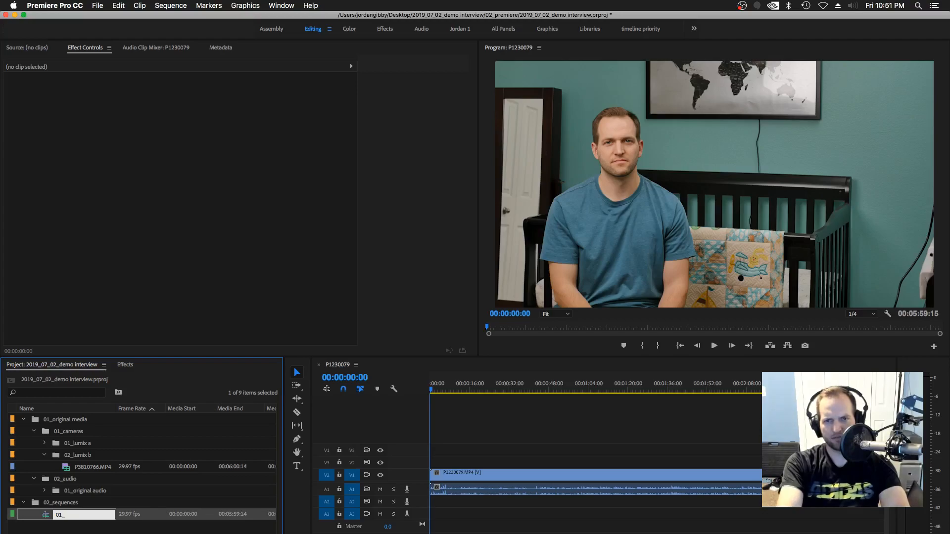
type("_demo interview")
left_click(72, 523)
left_click(57, 517)
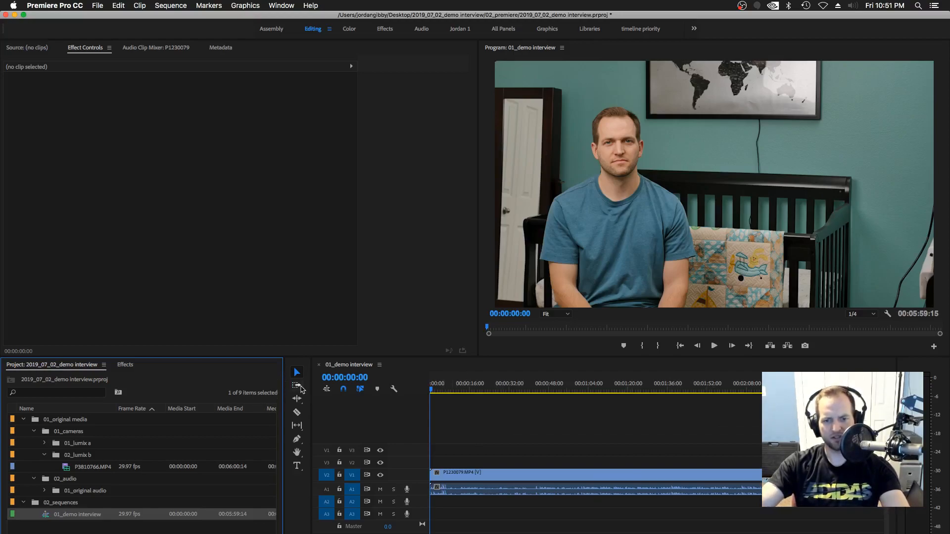
- Narrow the project panel, widen the timeline into the freed space, and expand the 01_lumix a bin
left_click_drag(284, 384, 134, 406)
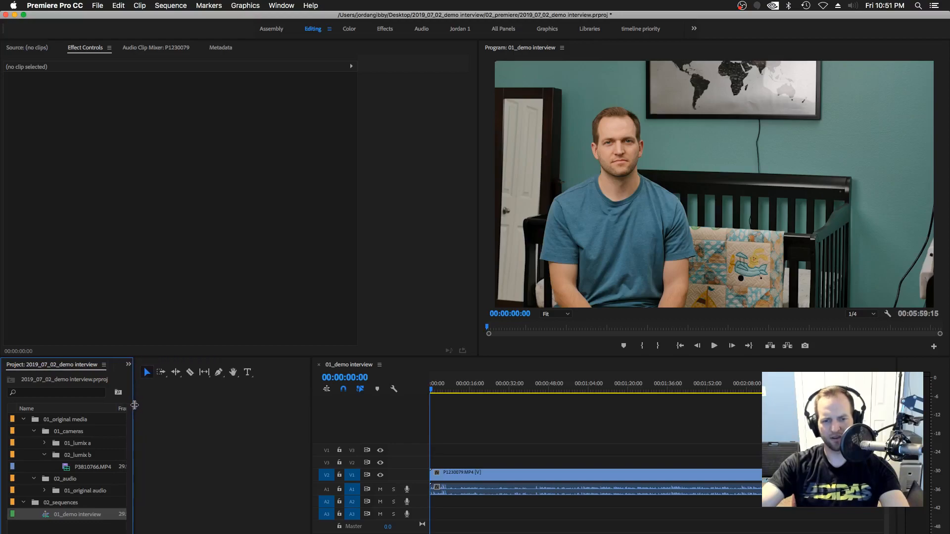
left_click_drag(310, 404, 174, 412)
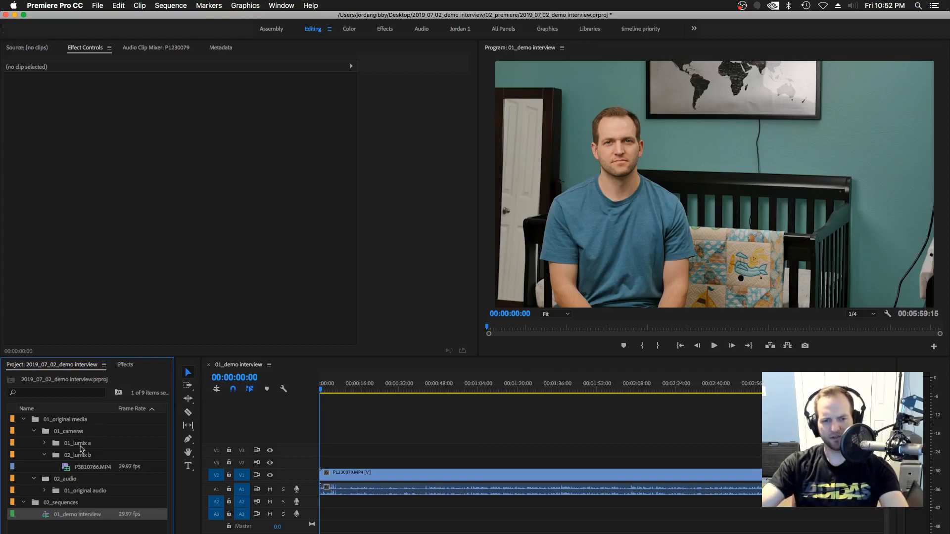
left_click(45, 443)
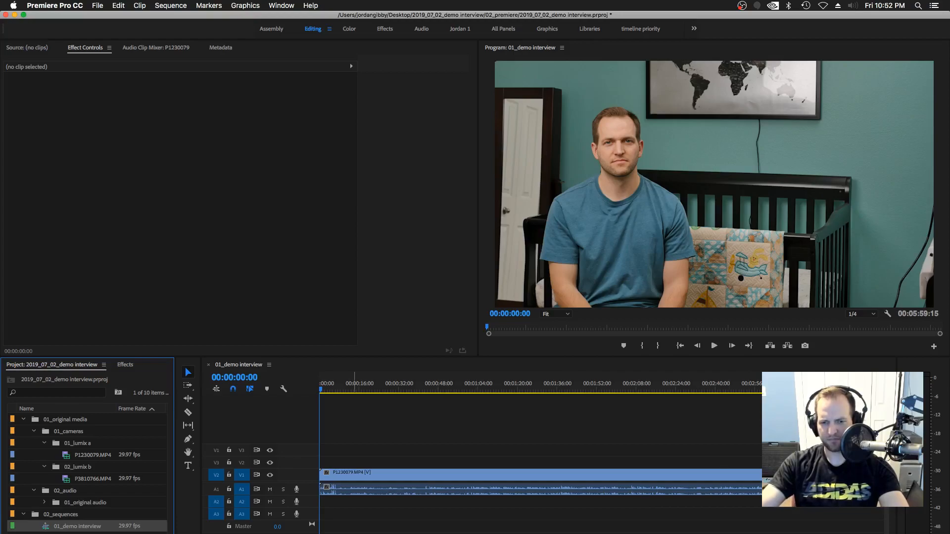
- Switch to the Stickies outline and check its software navigation section, highlighting the project window and source window items
key("super+Tab")
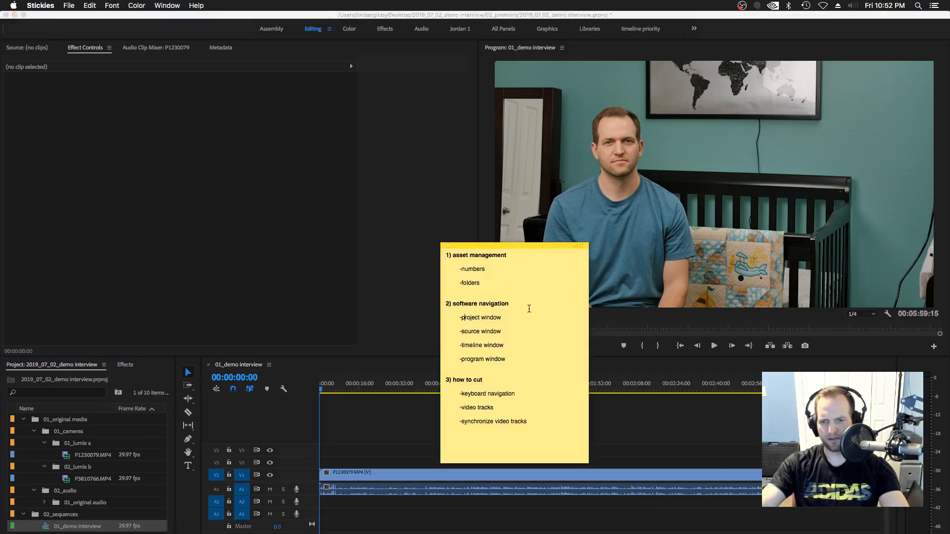
triple_click(466, 318)
left_click_drag(463, 304, 494, 303)
left_click_drag(464, 332, 505, 335)
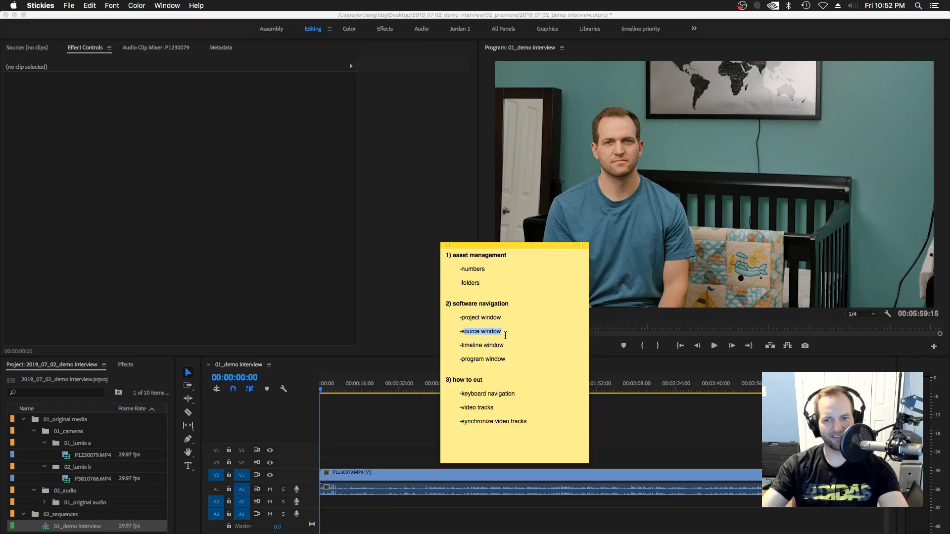
- Return to Premiere Pro and delete the P1230079.MP4 clip from the 01_demo interview timeline
left_click(378, 478)
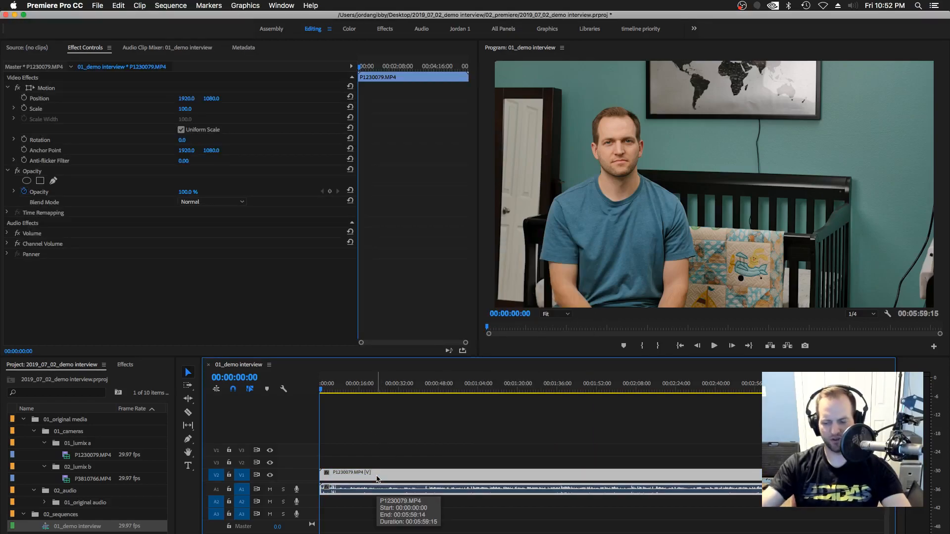
key("Delete")
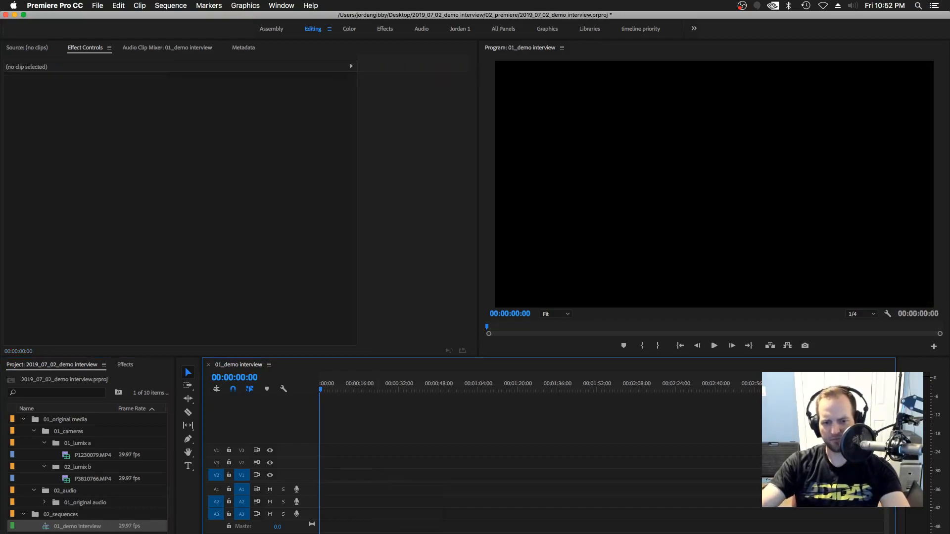
- Look through the available New Sequence presets, including HDV 1080p30, and close the dialog without creating a sequence
left_click(158, 533)
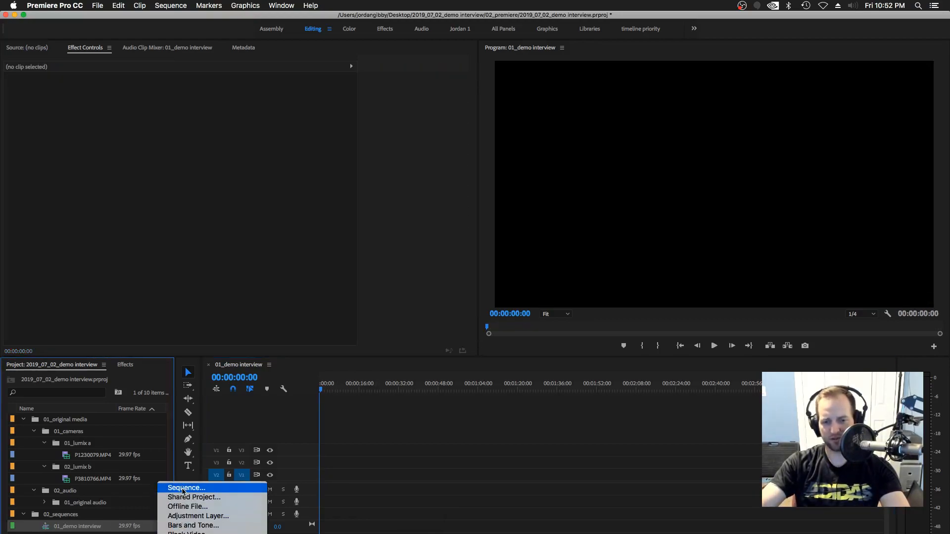
left_click(183, 488)
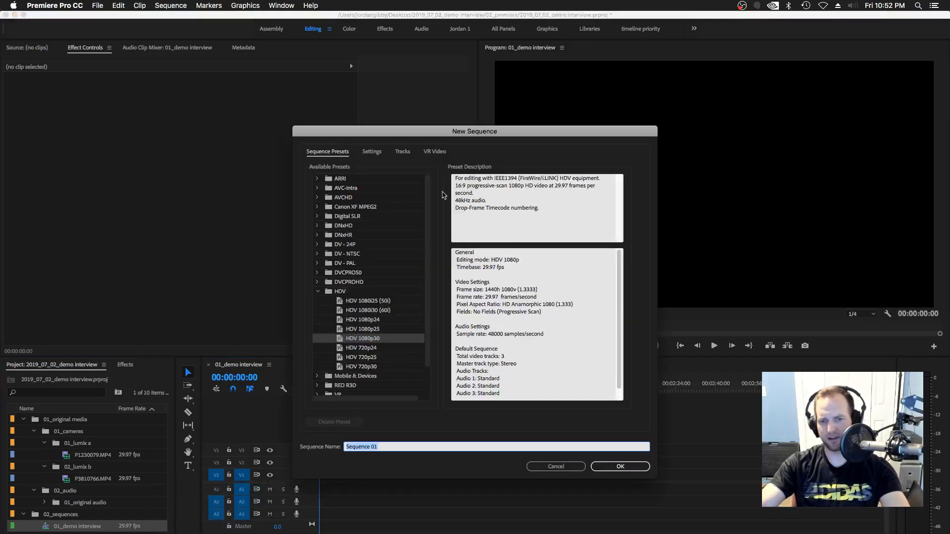
left_click(346, 338)
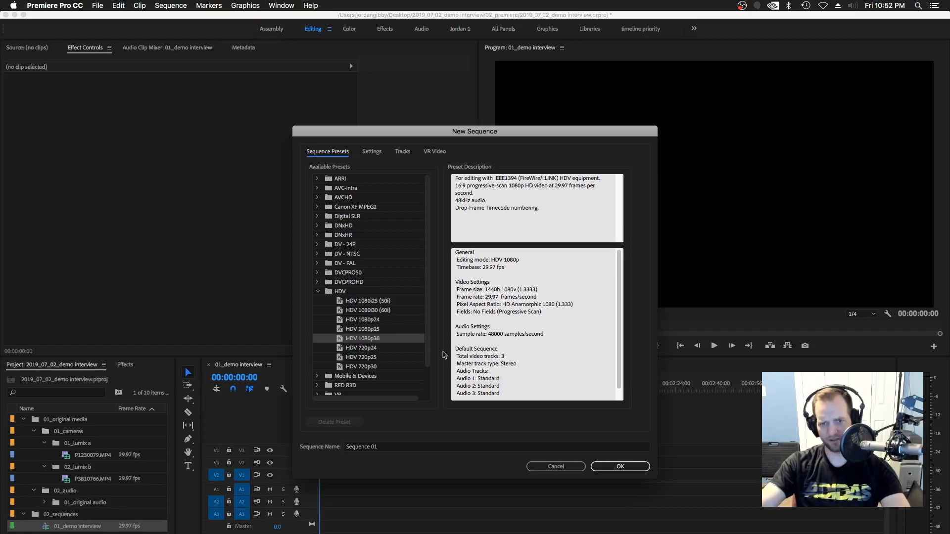
scroll(378, 342, "down", 2)
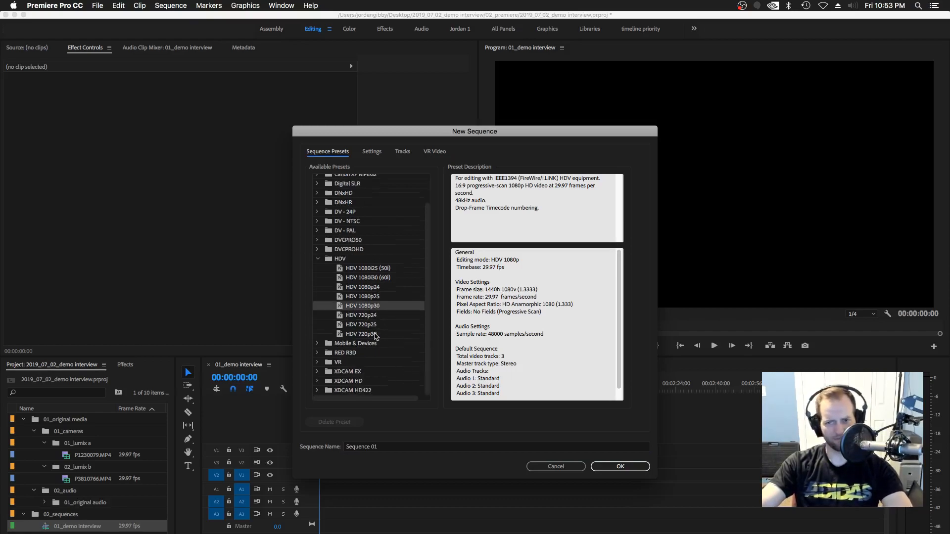
left_click(571, 467)
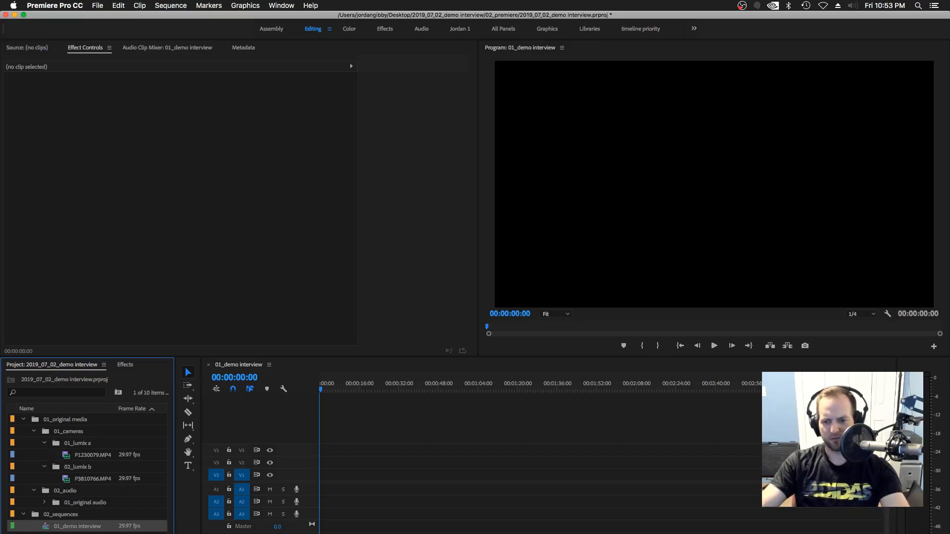
- Preview the P1230079.MP4 and P3810766.MP4 camera clips in turn in the Source monitor
double_click(67, 457)
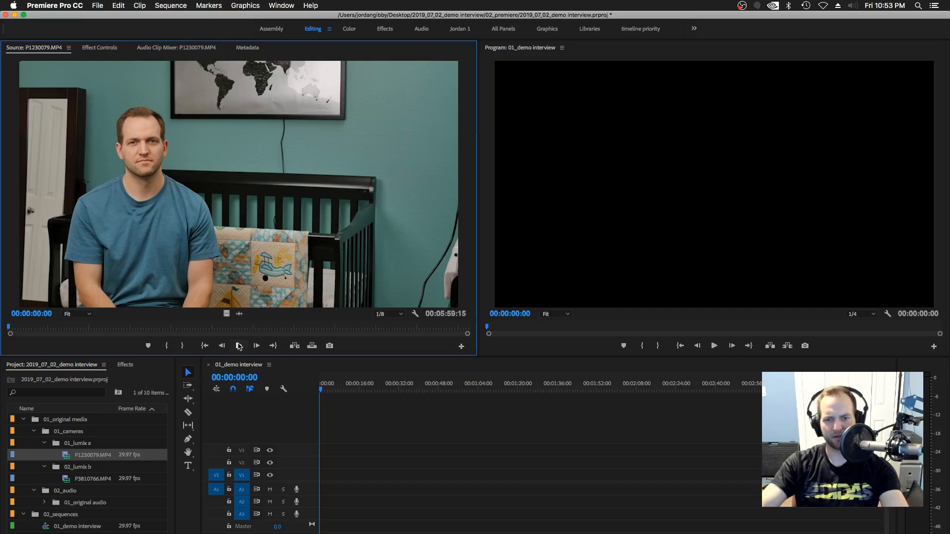
left_click(67, 456)
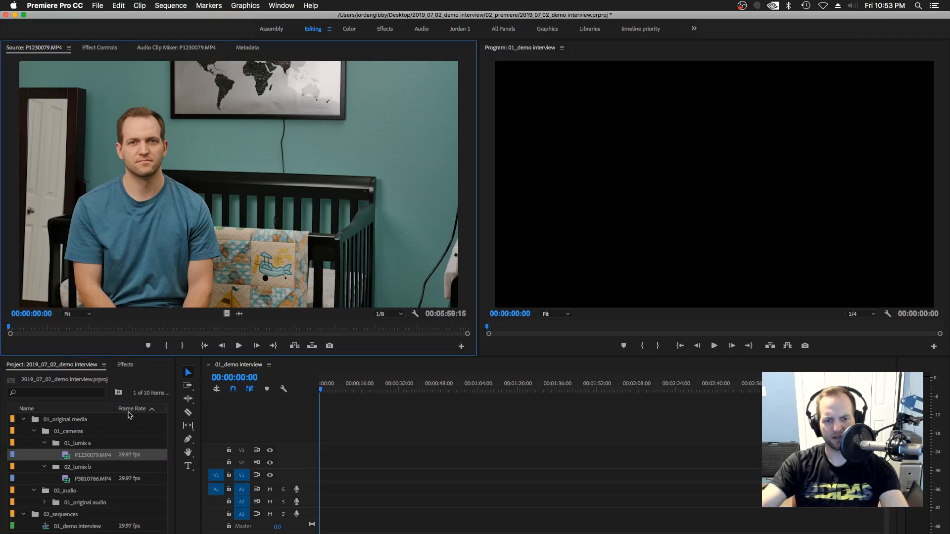
left_click(67, 481)
double_click(67, 480)
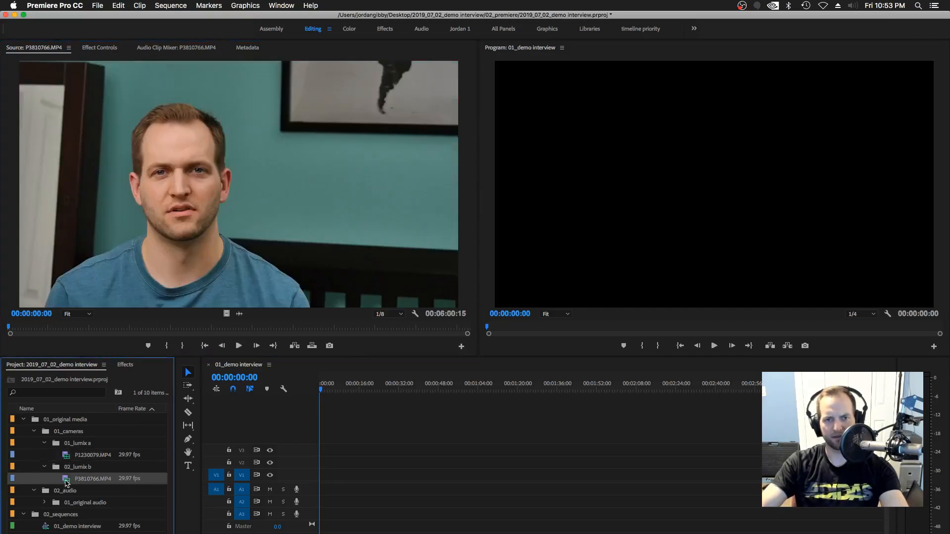
- Reload P1230079.MP4 in the Source monitor, scrub through it, play a moment near 00:04:10, and move the playhead to about 00:01:44
double_click(72, 458)
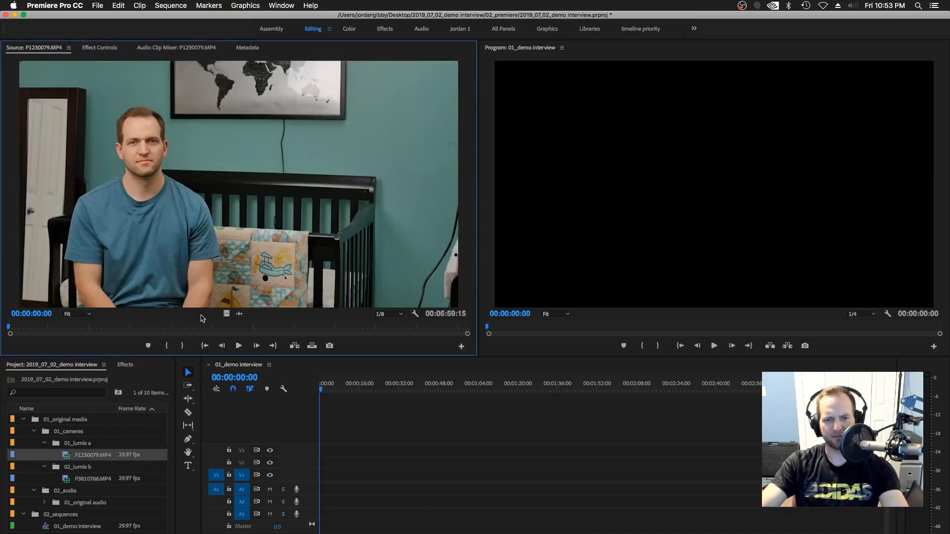
left_click_drag(140, 330, 250, 330)
left_click(328, 329)
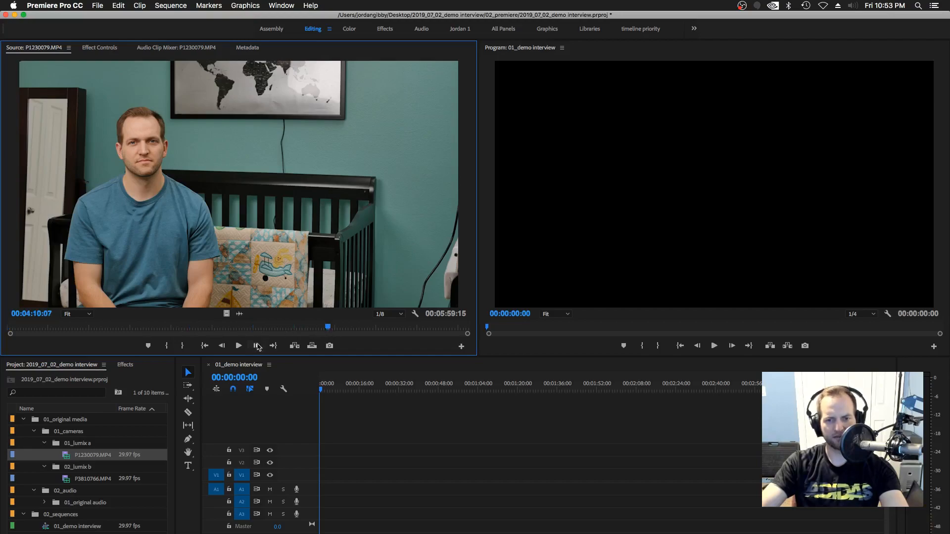
left_click(239, 345)
left_click(239, 346)
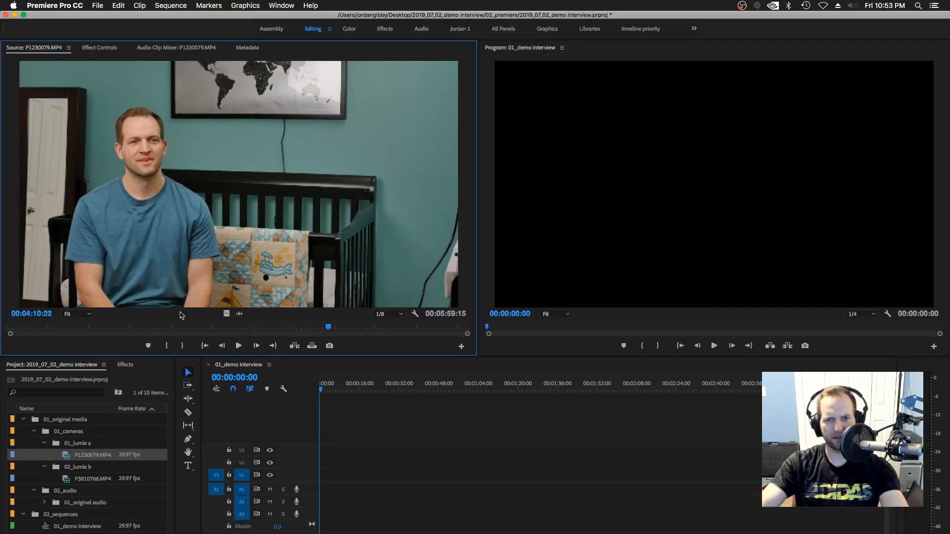
left_click(141, 328)
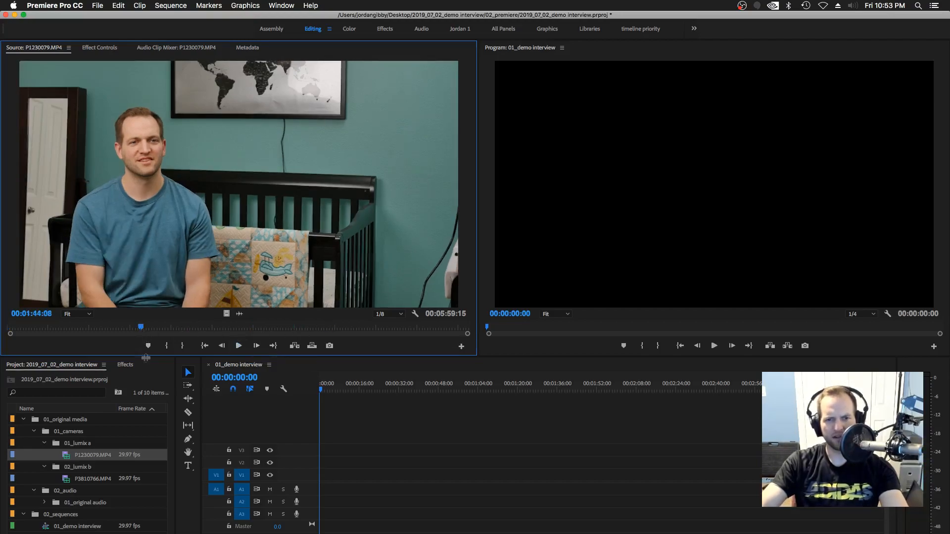
- Load P3810766.MP4 in the Source monitor and skim several points of it, leaving the playhead at about 00:01:15
double_click(59, 479)
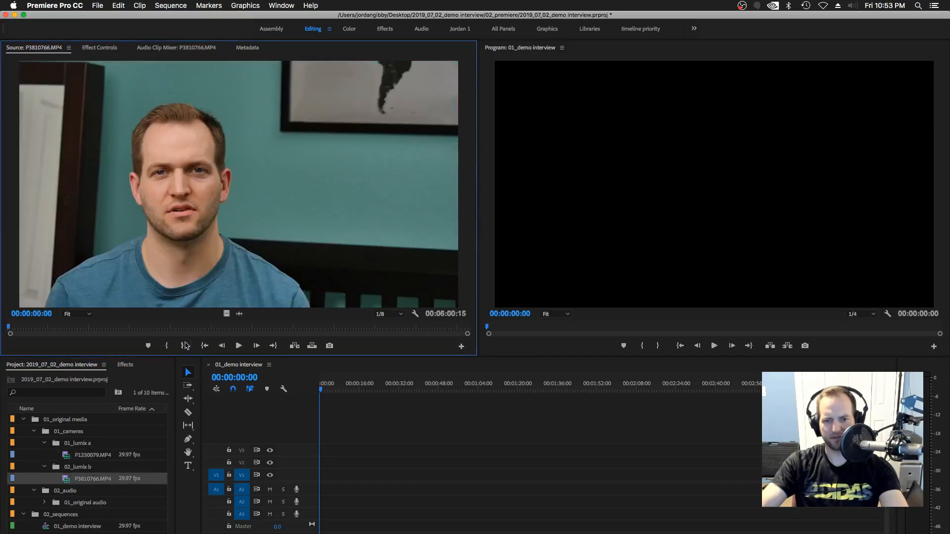
left_click(151, 328)
left_click(254, 327)
left_click(312, 329)
left_click(353, 328)
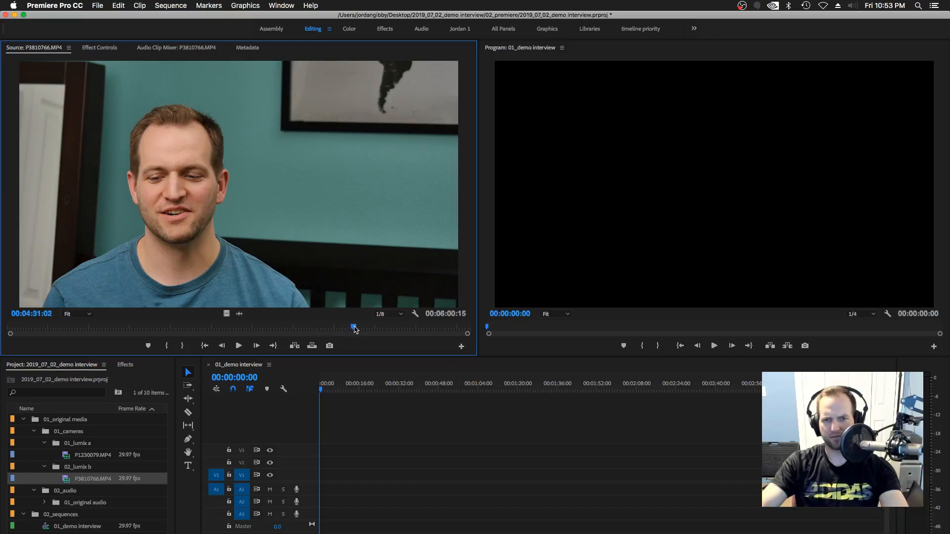
left_click(104, 331)
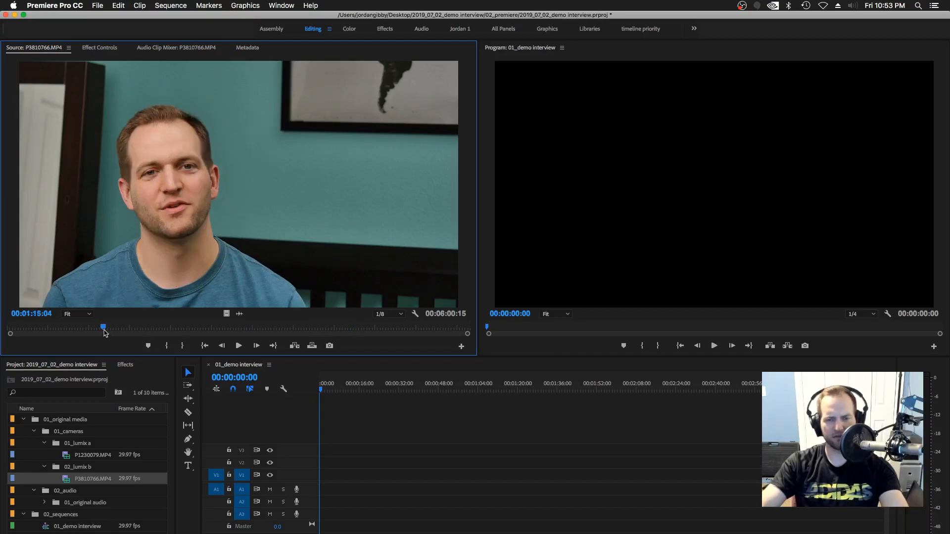
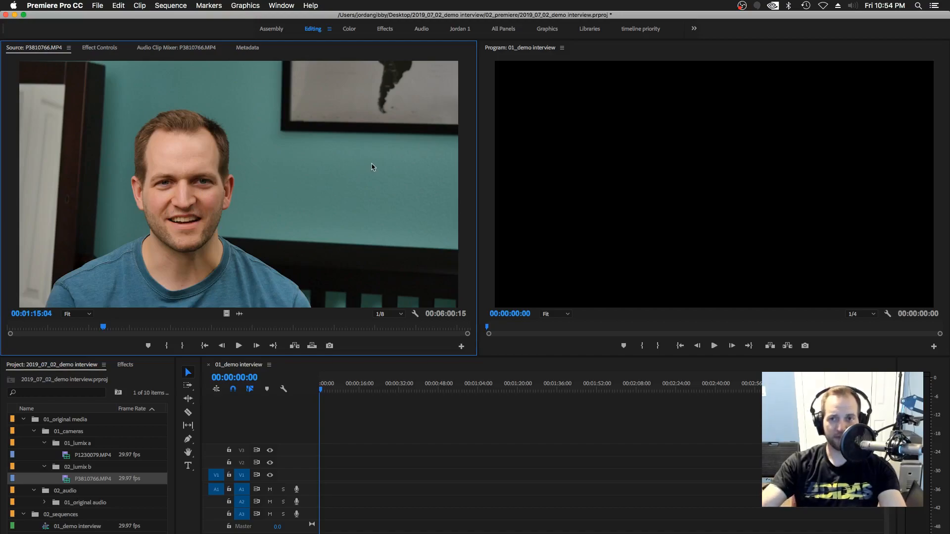
- Load P1230079.MP4 in the Source monitor and play short moments near 00:00:28 and 00:01:26
left_click(553, 73)
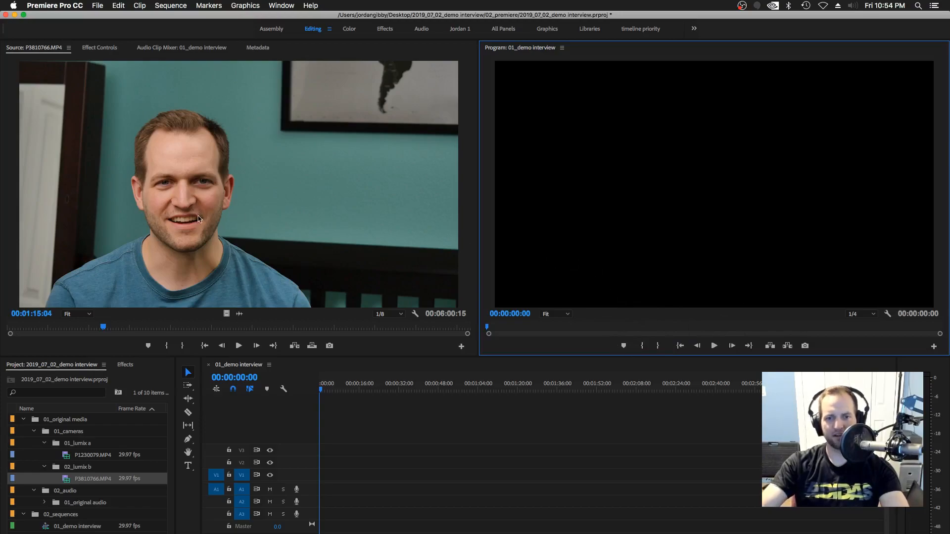
left_click(229, 214)
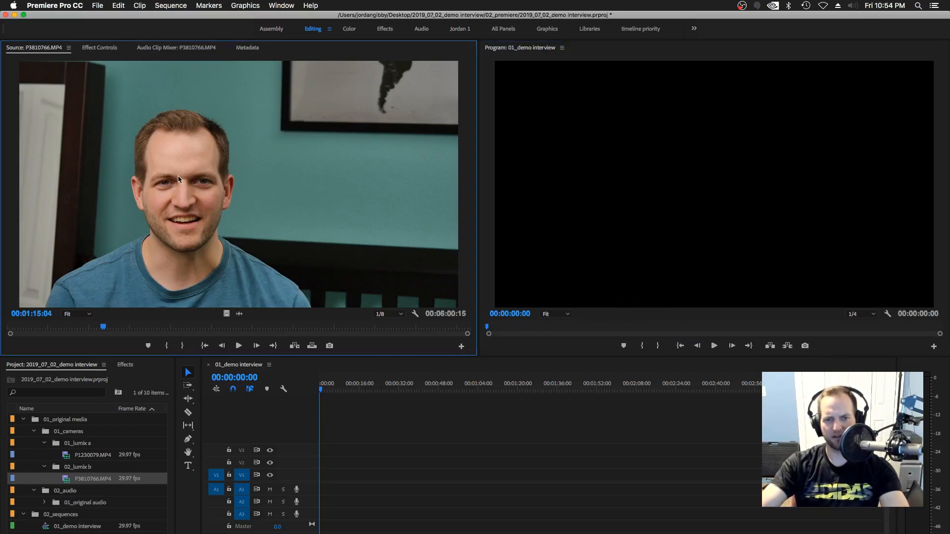
double_click(66, 455)
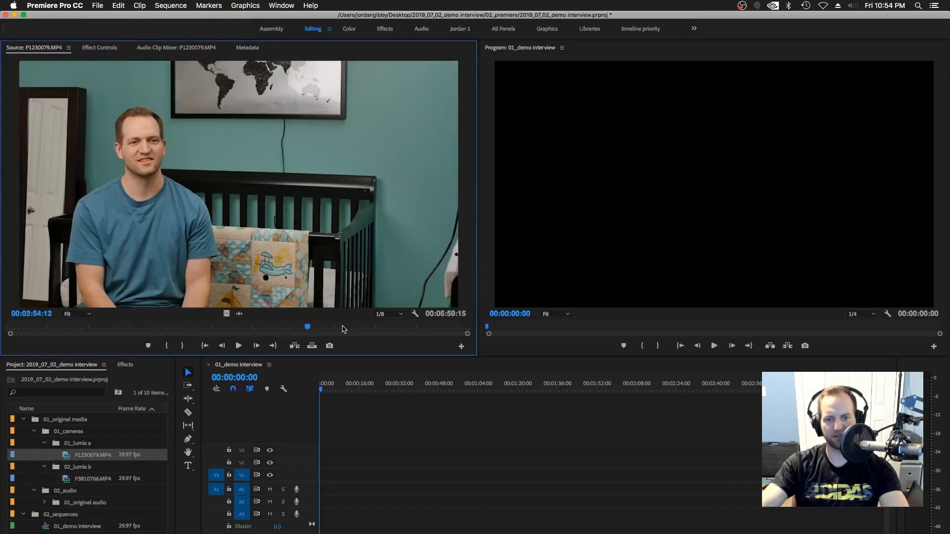
left_click(43, 328)
key("space")
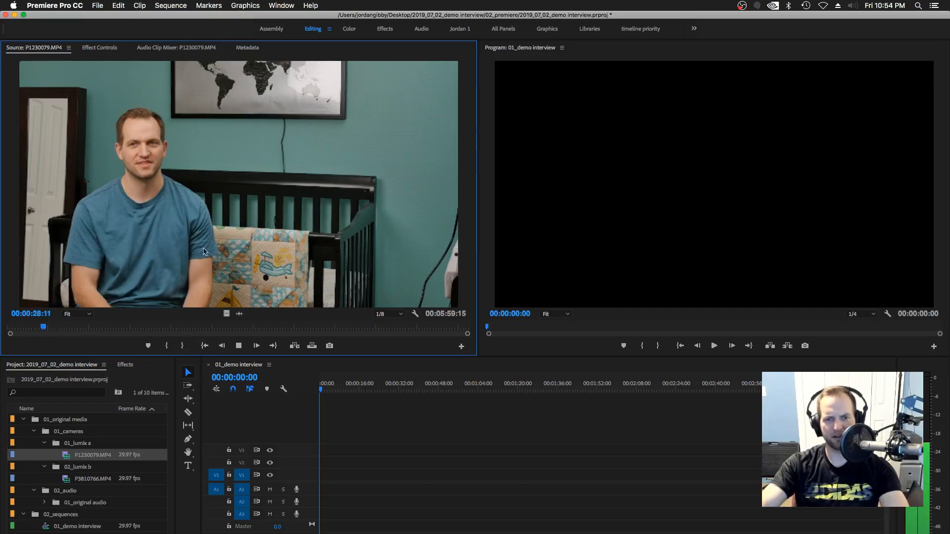
left_click(238, 346)
left_click(119, 327)
left_click(237, 346)
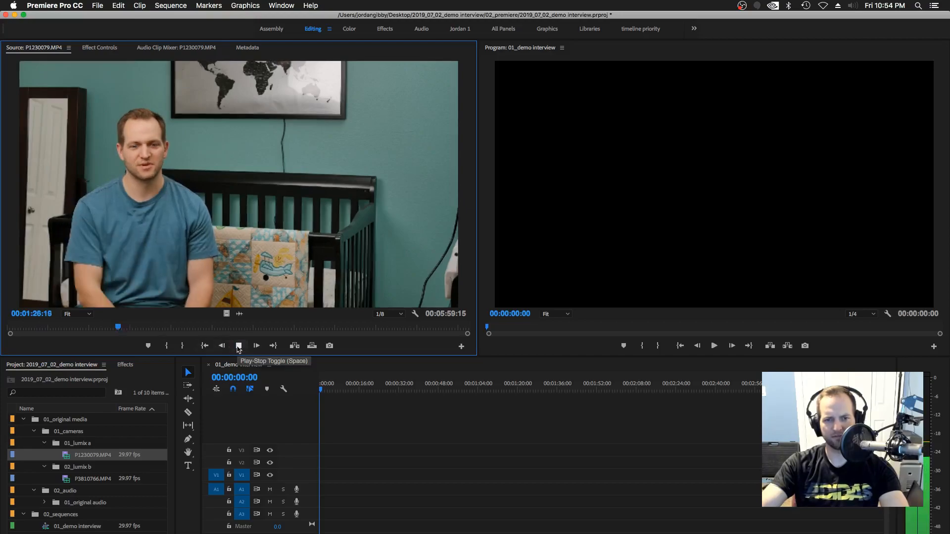
left_click(238, 347)
- Load P3810766.MP4 in the Source monitor and play a short moment near 00:01:49
double_click(65, 480)
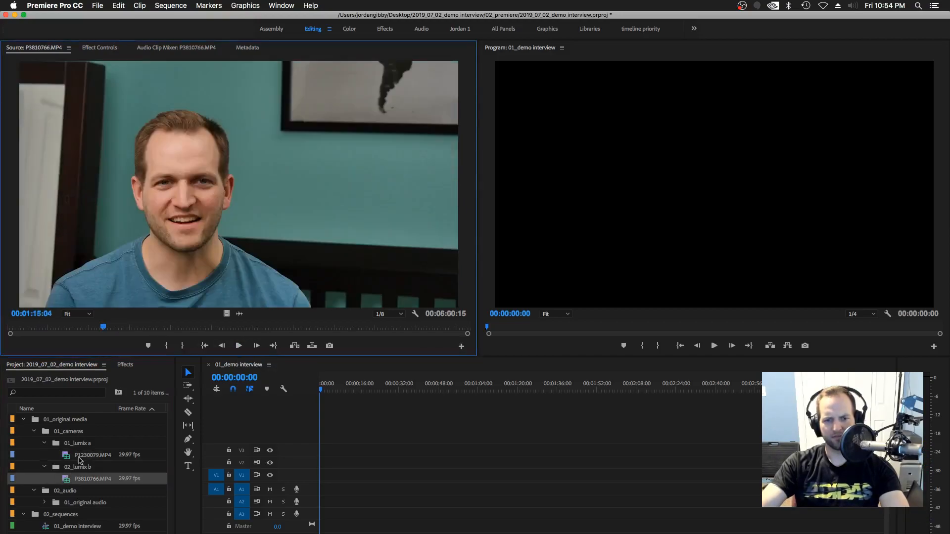
left_click(239, 346)
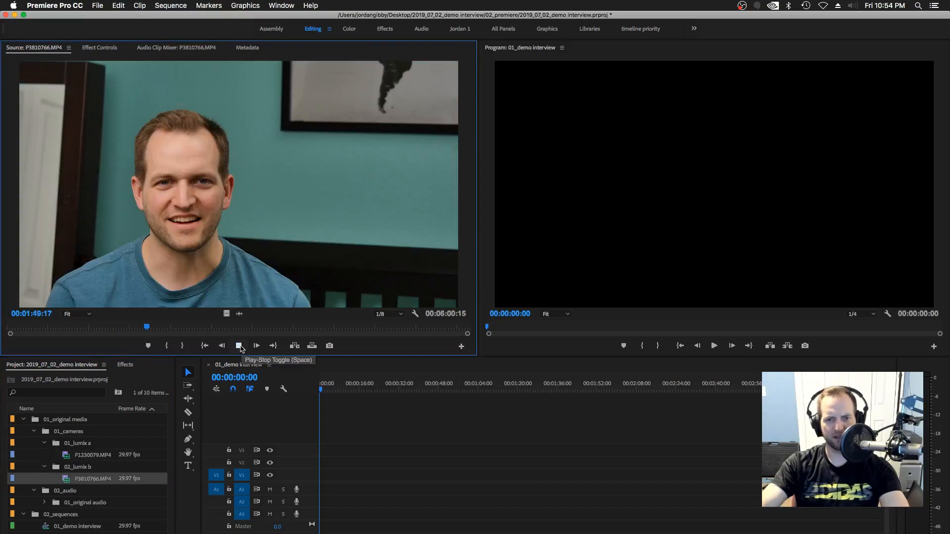
left_click(240, 346)
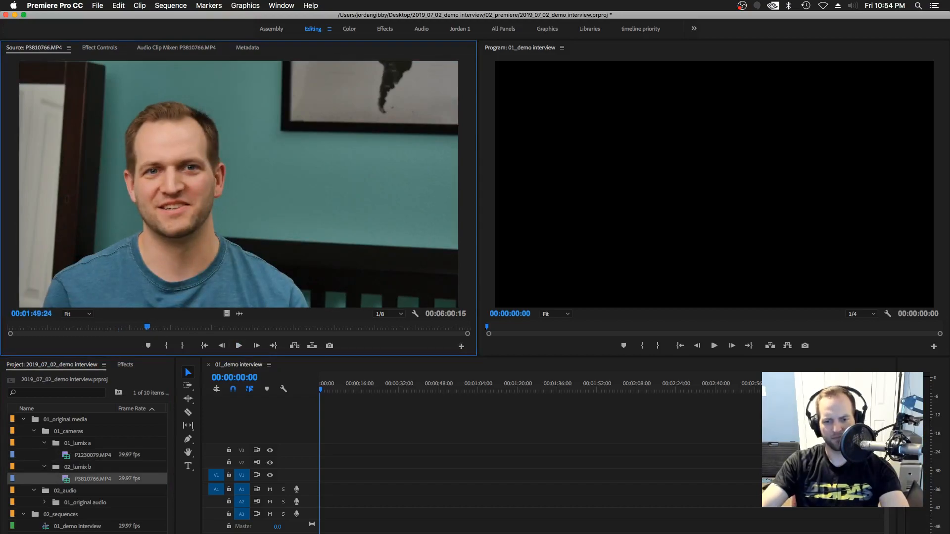
- Switch to Finder, browse the demo interview project folder on the Desktop to 01_lumix a, and preview P1230079.MP4 with Quick Look
key("super+Tab")
left_click(421, 347)
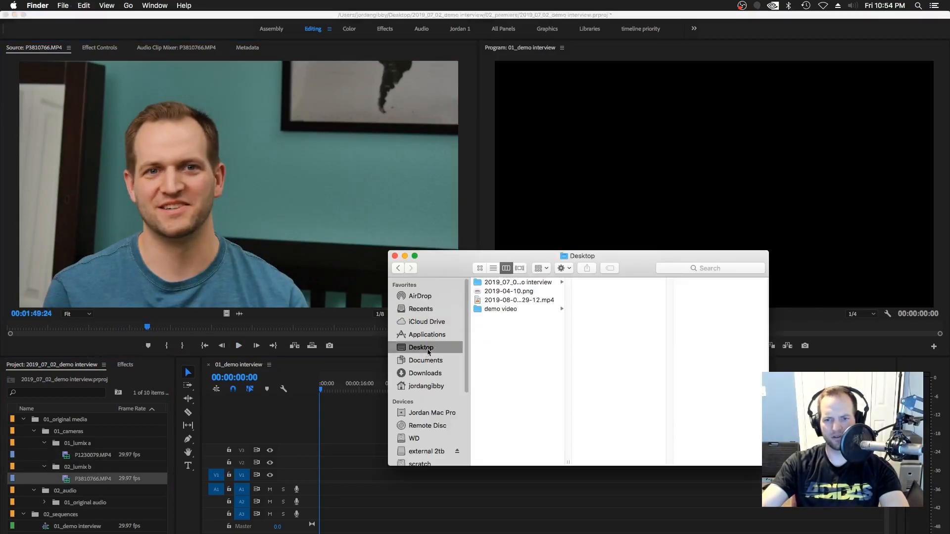
left_click(517, 282)
left_click(607, 285)
left_click(676, 284)
left_click(674, 283)
left_click(610, 291)
left_click(610, 283)
left_click(700, 283)
key("space")
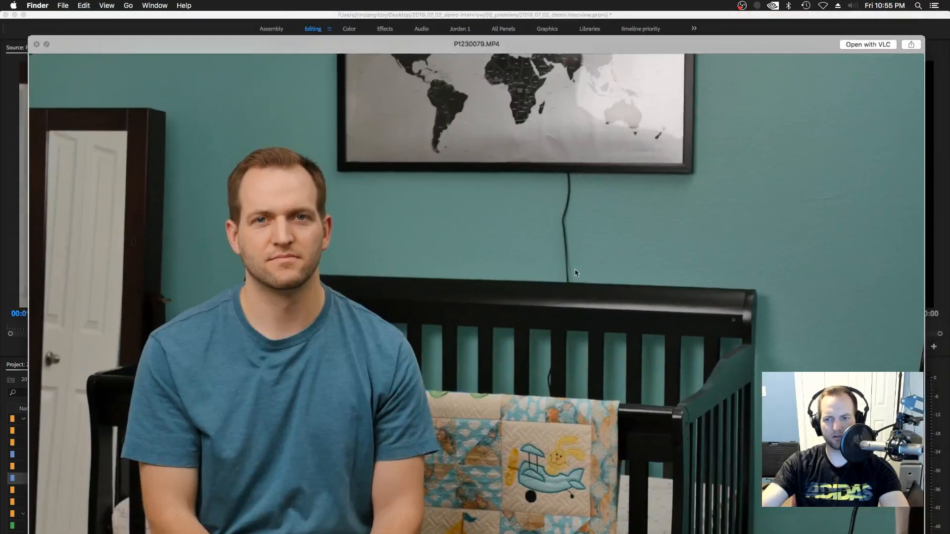
key("space")
- Open P1230079.MP4 in VLC from Finder, close the player, postpone the VLC update and close the Finder window
double_click(582, 281)
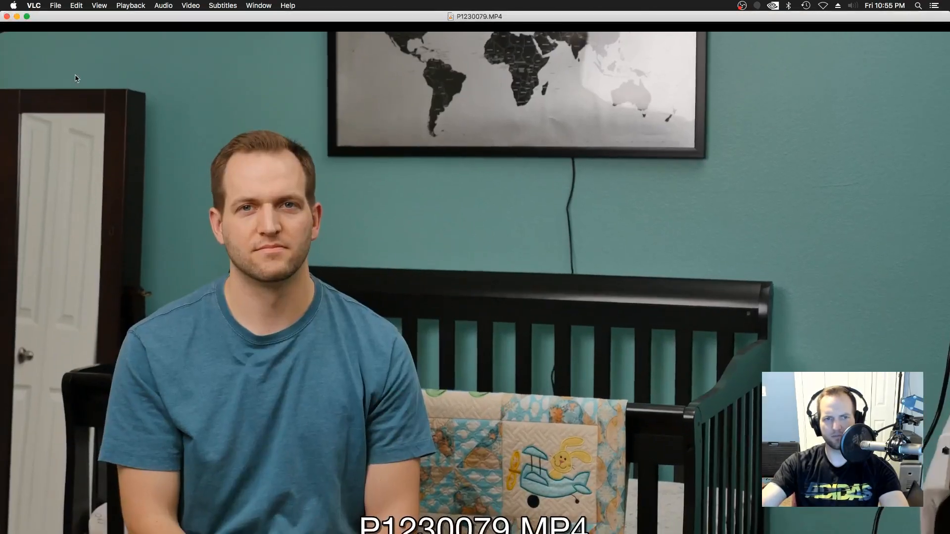
left_click(6, 16)
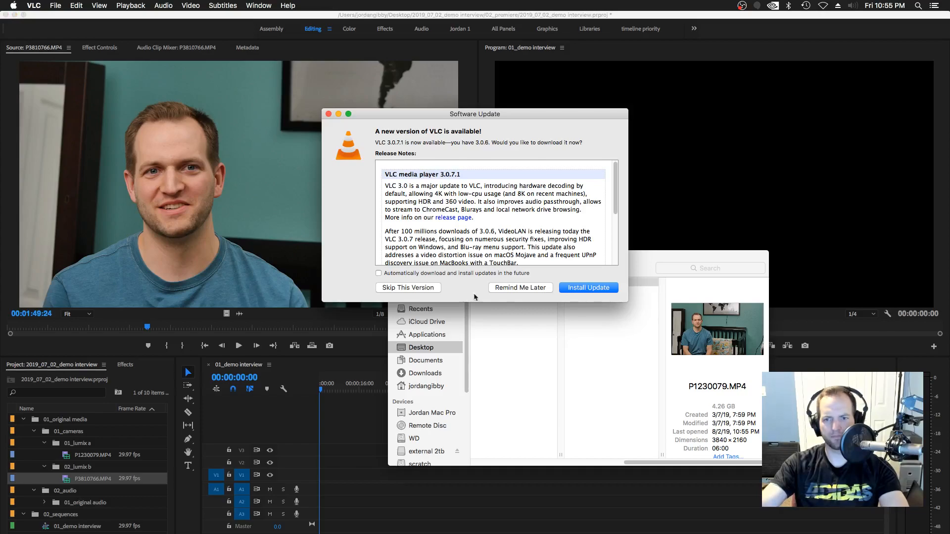
left_click(539, 291)
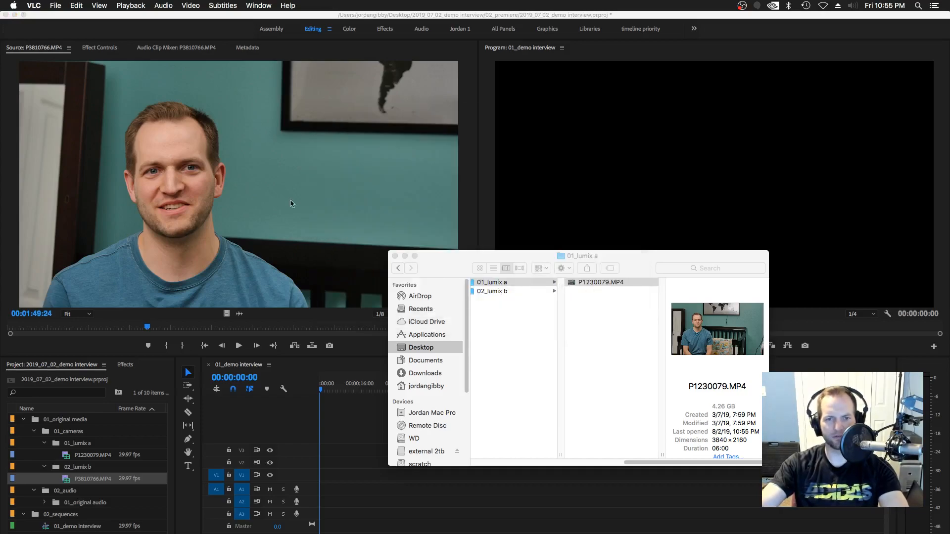
left_click_drag(442, 269, 405, 268)
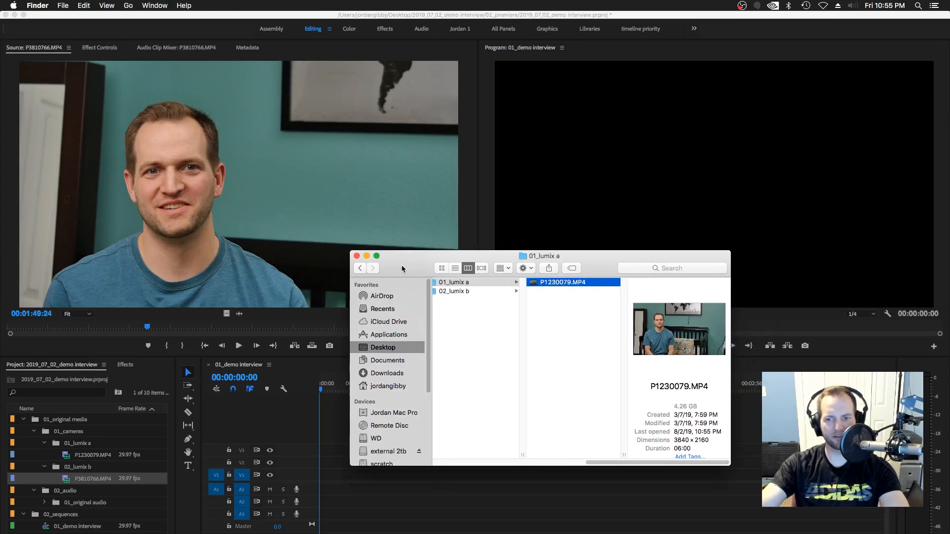
left_click(356, 256)
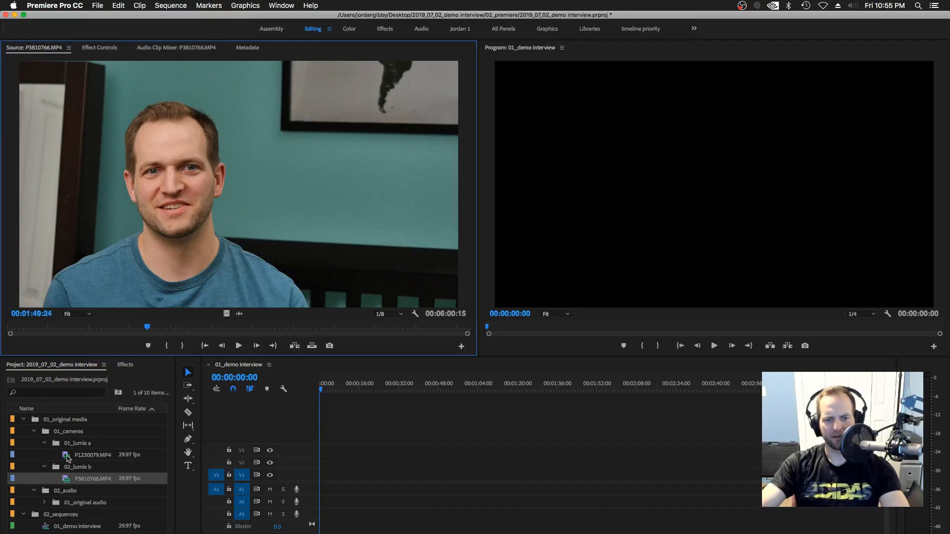
left_click(69, 456)
left_click(67, 482)
left_click(69, 456)
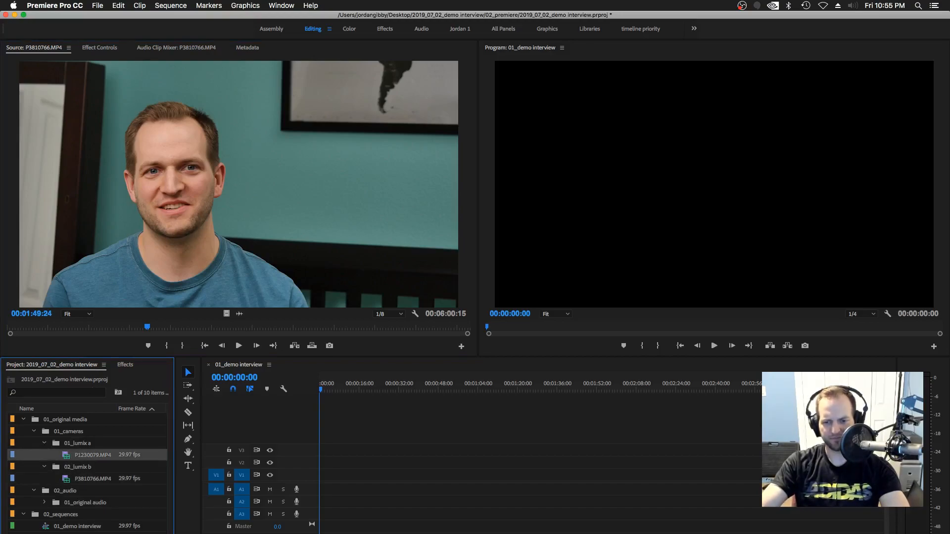
key("super+n")
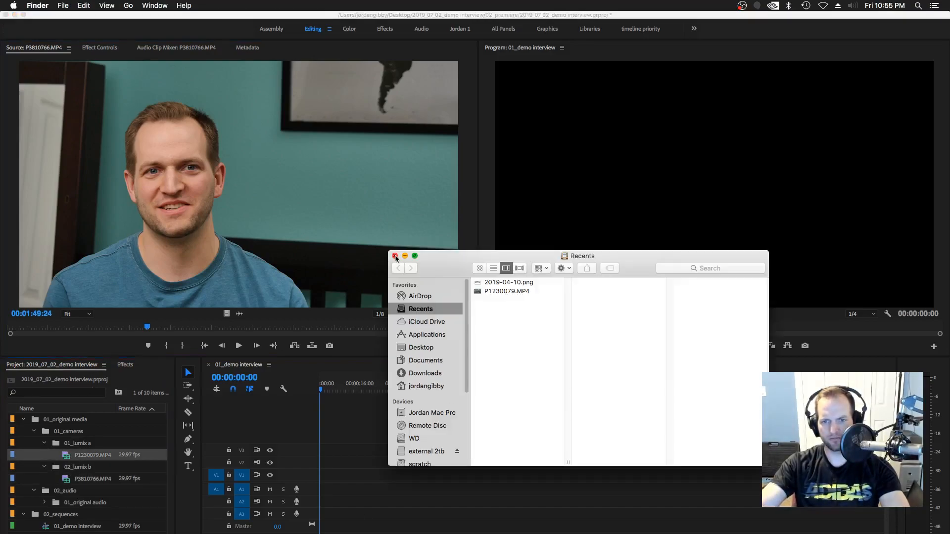
left_click(395, 256)
- Switch to Stickies to check the timeline window item in the outline, and return to the 01_demo interview timeline in Premiere Pro
key("super+Tab")
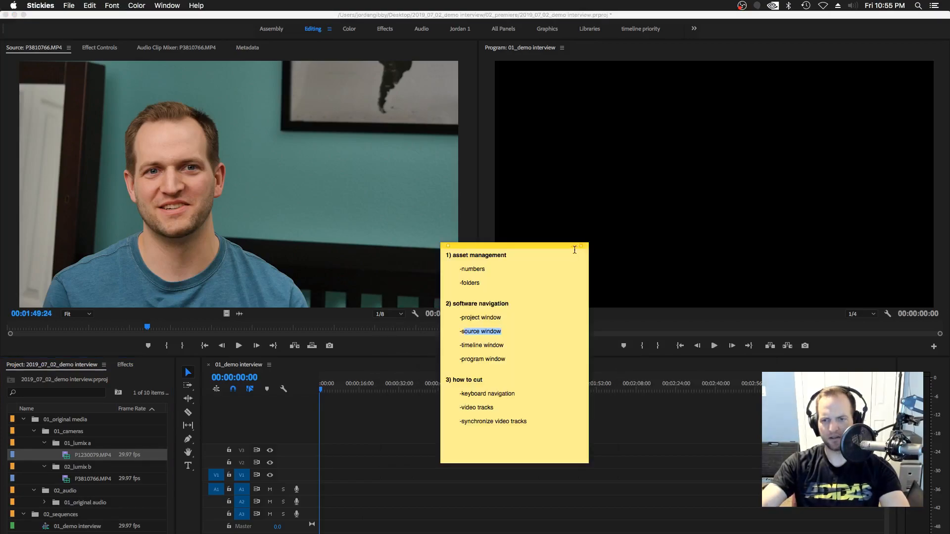
left_click(498, 346)
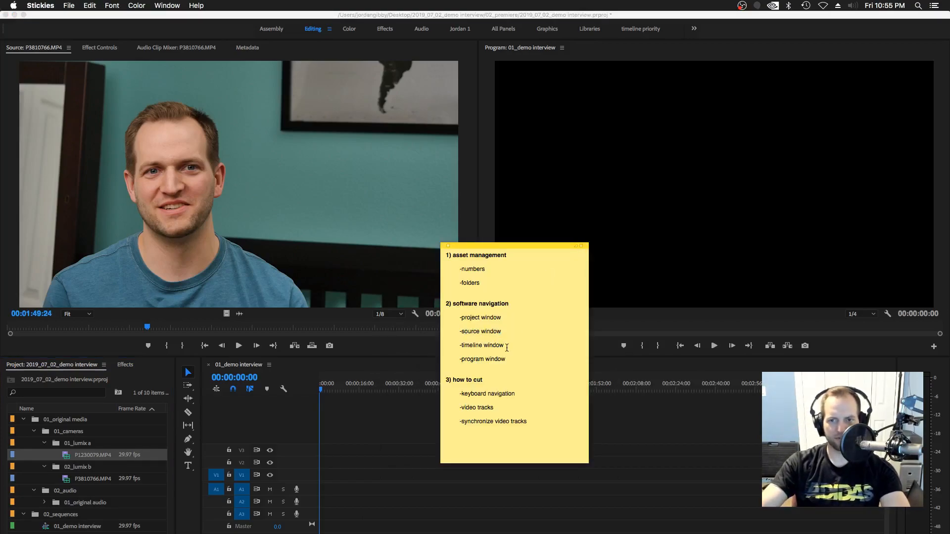
left_click(413, 422)
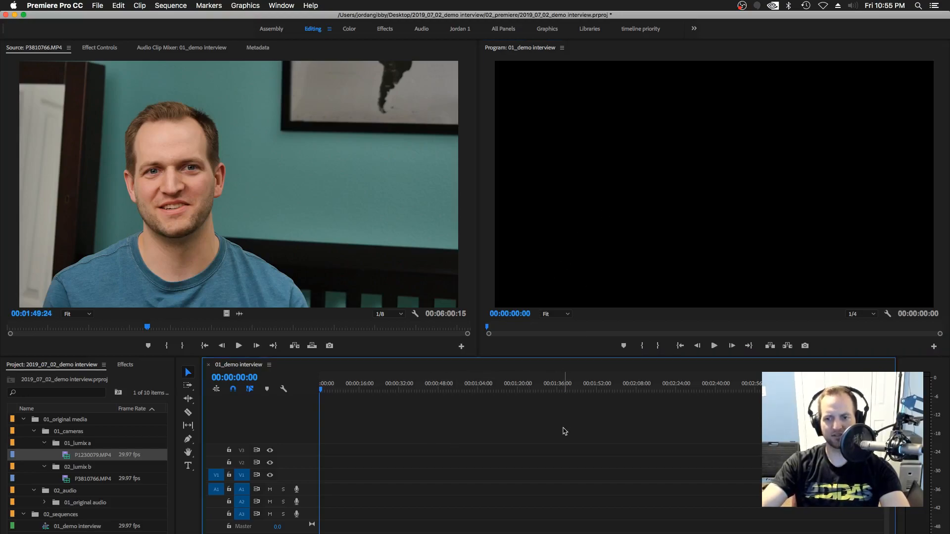
- Add P1230079.MP4 at the start of V1 and A1 in the 01_demo interview sequence and move the playhead to about 00:00:39
left_click(697, 127)
left_click(451, 512)
left_click_drag(69, 456, 327, 482)
left_click_drag(353, 394, 416, 391)
left_click(449, 483)
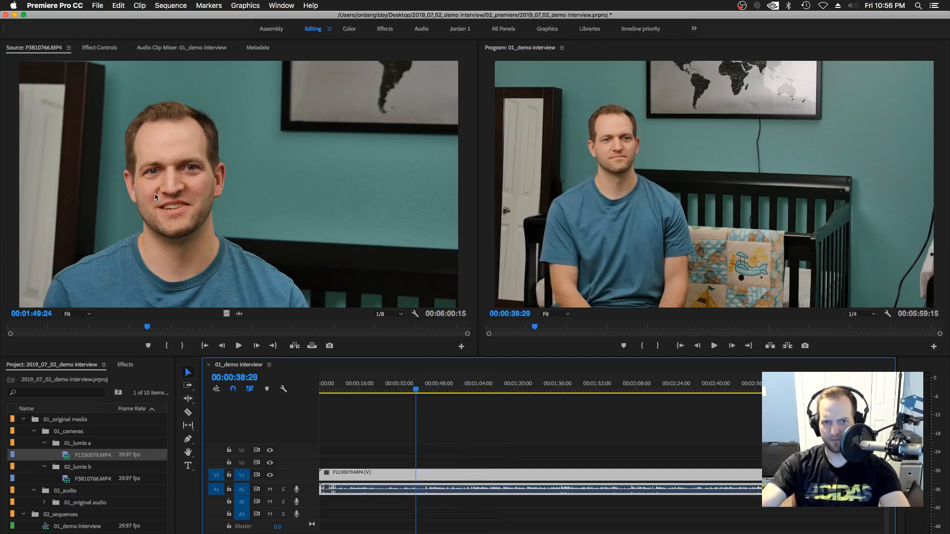
- Load P1230079.MP4 in the Source monitor and scrub the sequence to about 00:01:16 to compare both monitors
double_click(69, 456)
left_click(472, 390)
left_click_drag(474, 390, 509, 391)
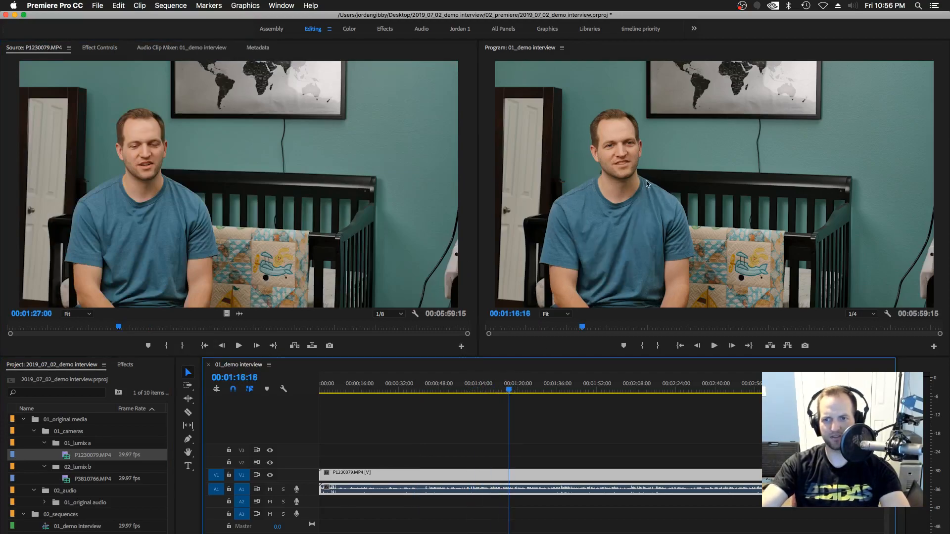
- View the sequence clip's Effect Controls, the Audio Clip Mixer and the Metadata, and return to Effect Controls
left_click(87, 51)
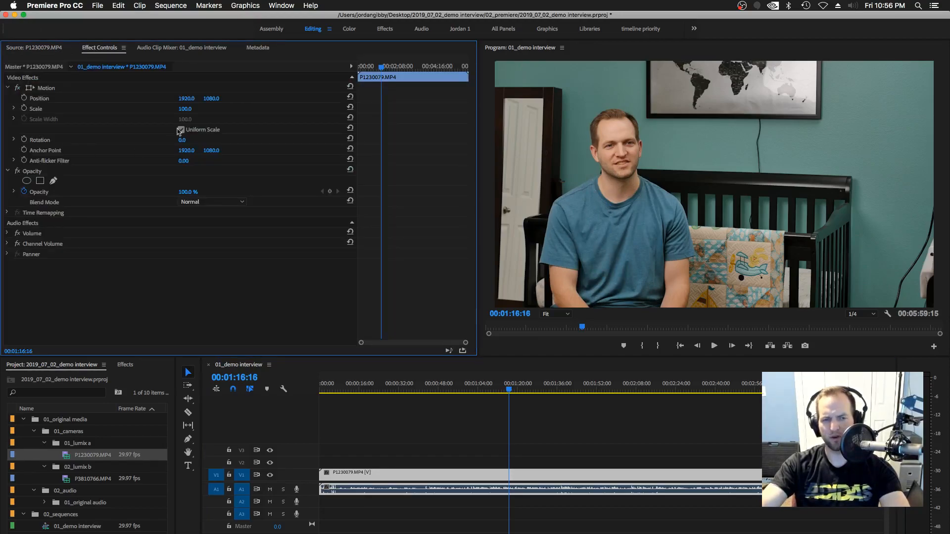
left_click(201, 48)
left_click(249, 49)
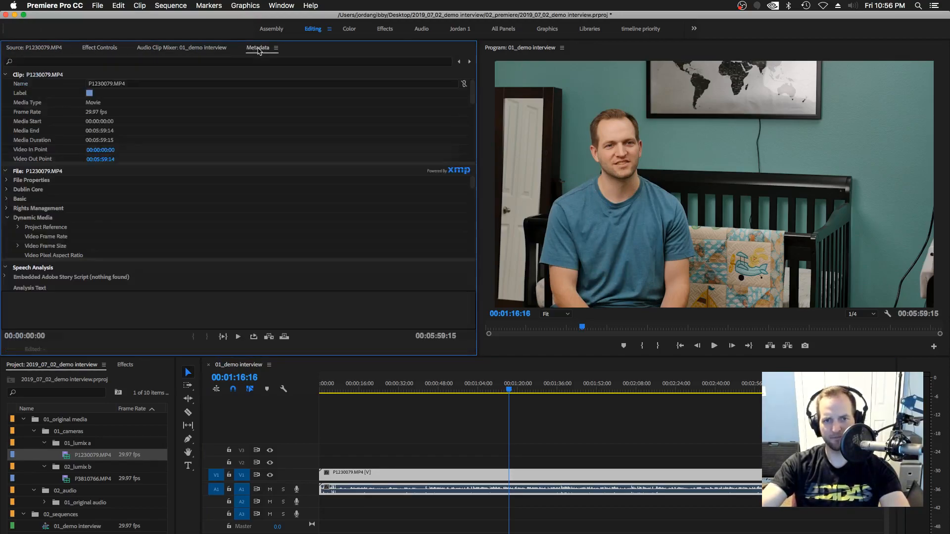
left_click(101, 49)
- Play the sequence briefly near 00:01:50 and move the playhead back to about 00:00:11
left_click_drag(512, 386, 587, 385)
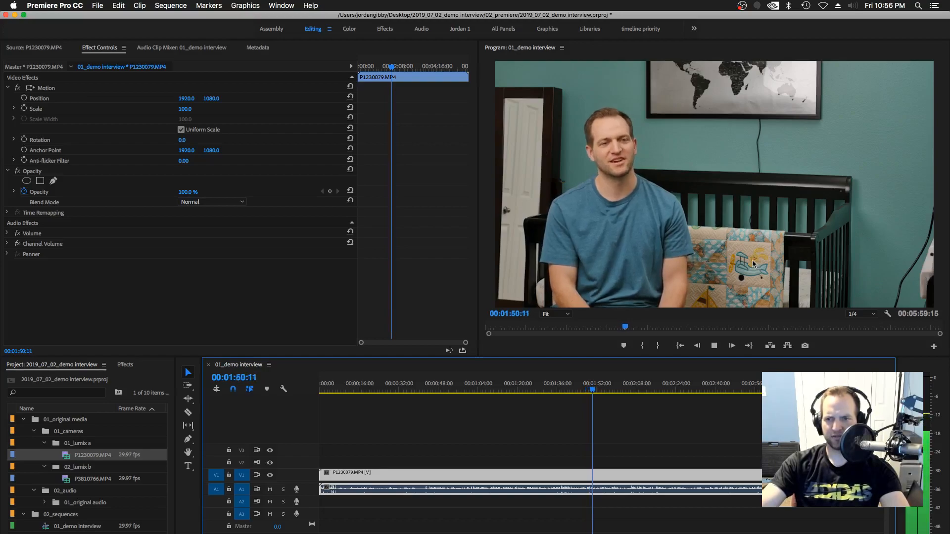
key("space")
left_click_drag(398, 386, 347, 391)
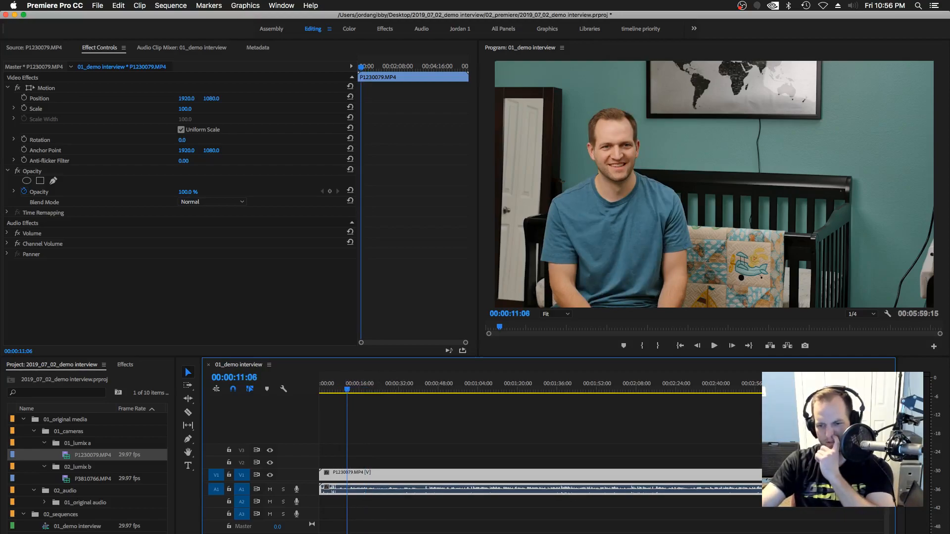
- Switch to Stickies, highlight the timeline window item, check the program window item, and return to the Program monitor in Premiere Pro
key("super+Tab")
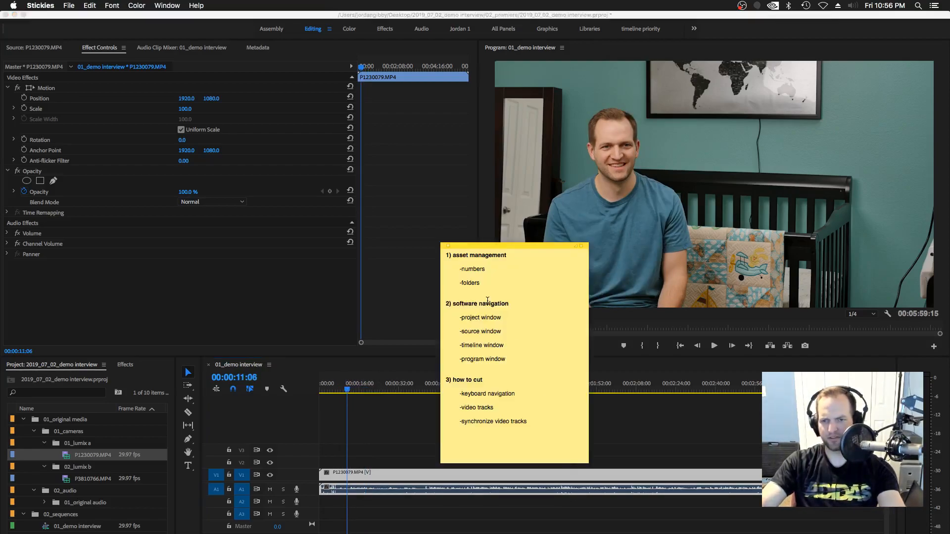
left_click_drag(463, 318, 515, 343)
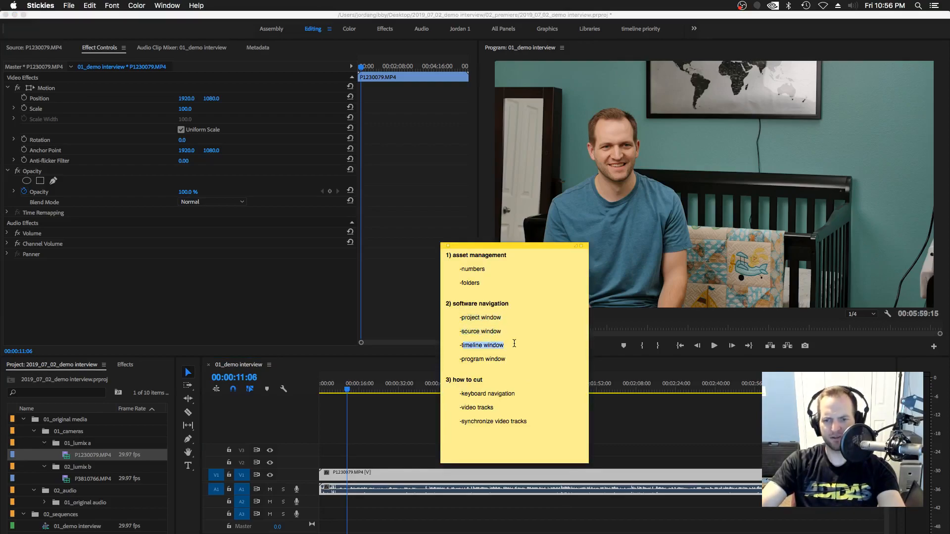
left_click(472, 355)
left_click(498, 234)
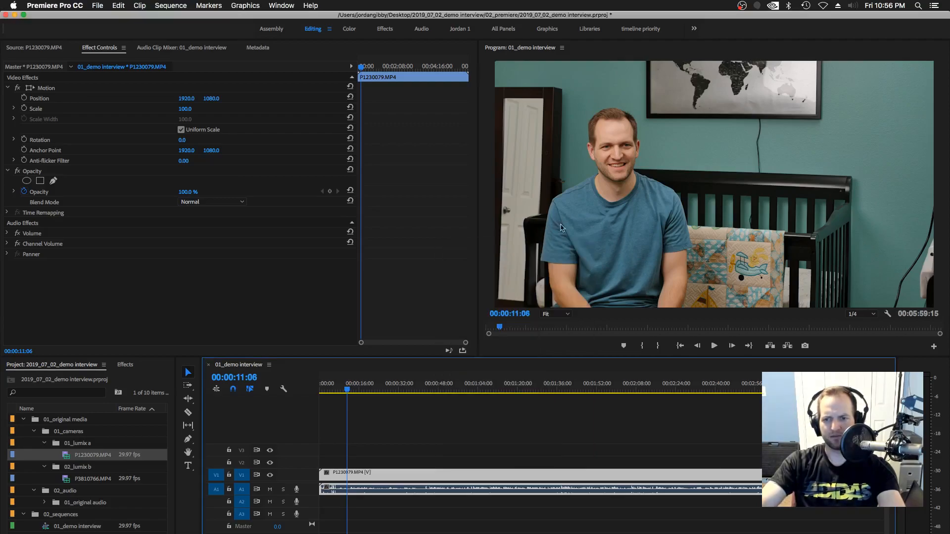
- Deselect the sequence clip, fit its whole length in the timeline and move the playhead near its end at about 00:05:57
left_click_drag(361, 391, 379, 390)
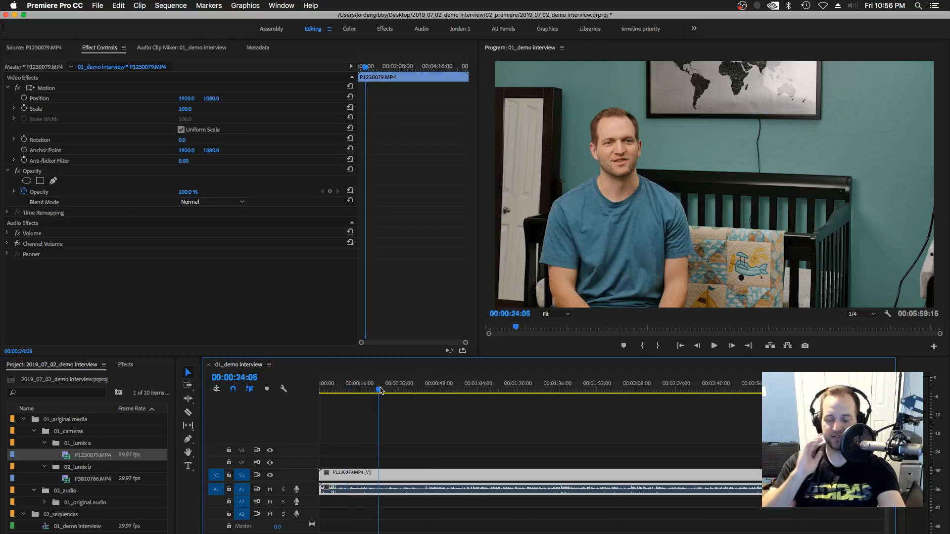
left_click(360, 453)
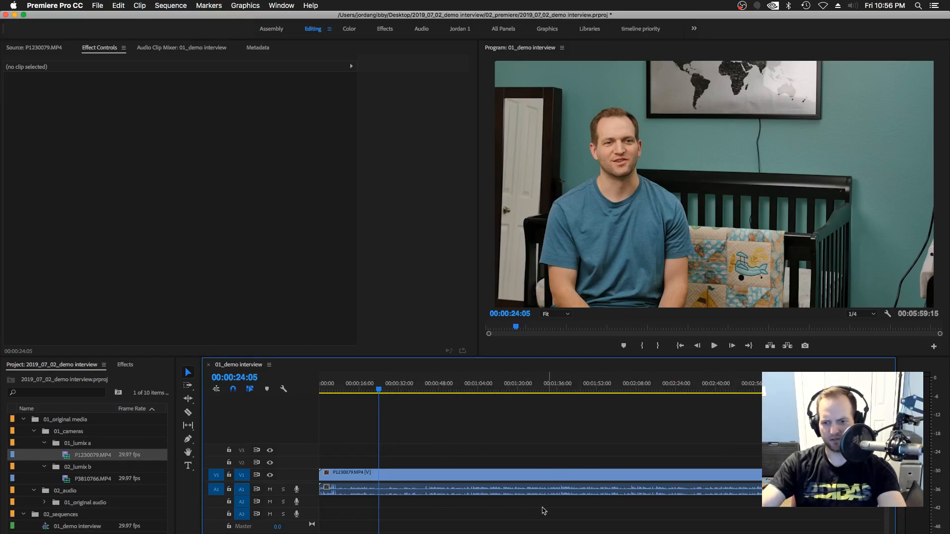
left_click_drag(513, 533, 360, 533)
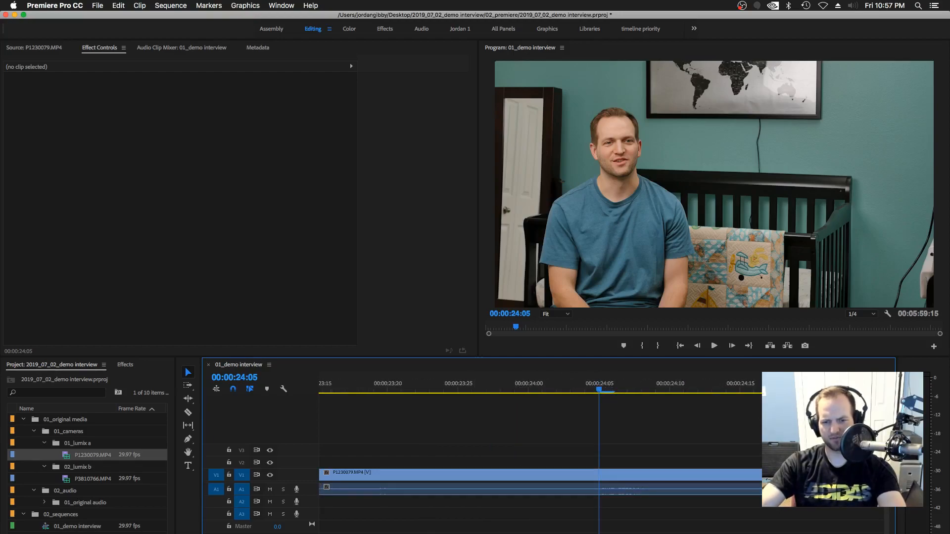
left_click_drag(360, 533, 685, 533)
left_click(756, 389)
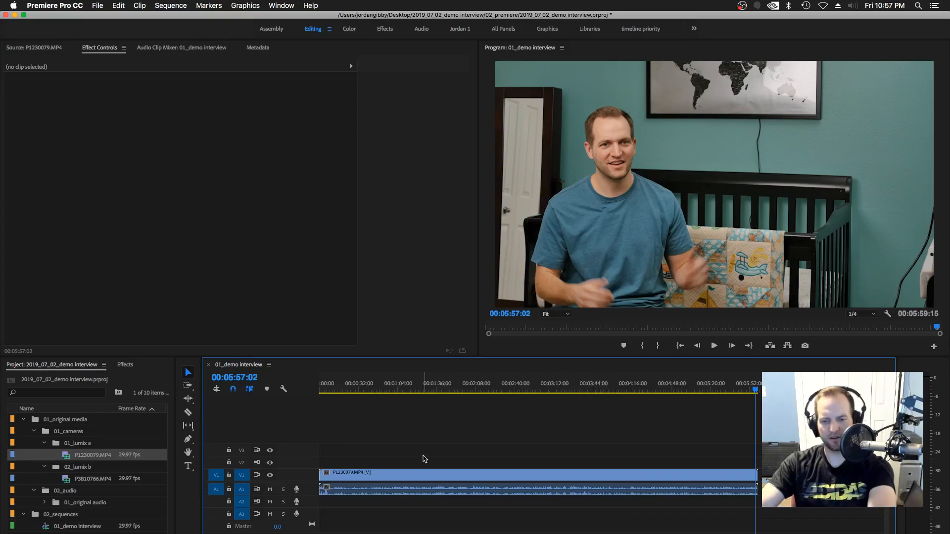
- Zoom the timeline in to closer detail around the playhead and back out to view a wide range of the interview clip
key("=")
key("=")
key("=")
key("=")
key("=")
key("=")
key("=")
key("=")
key("-")
key("-")
key("-")
key("-")
key("-")
key("-")
key("=")
key("=")
key("=")
key("=")
key("=")
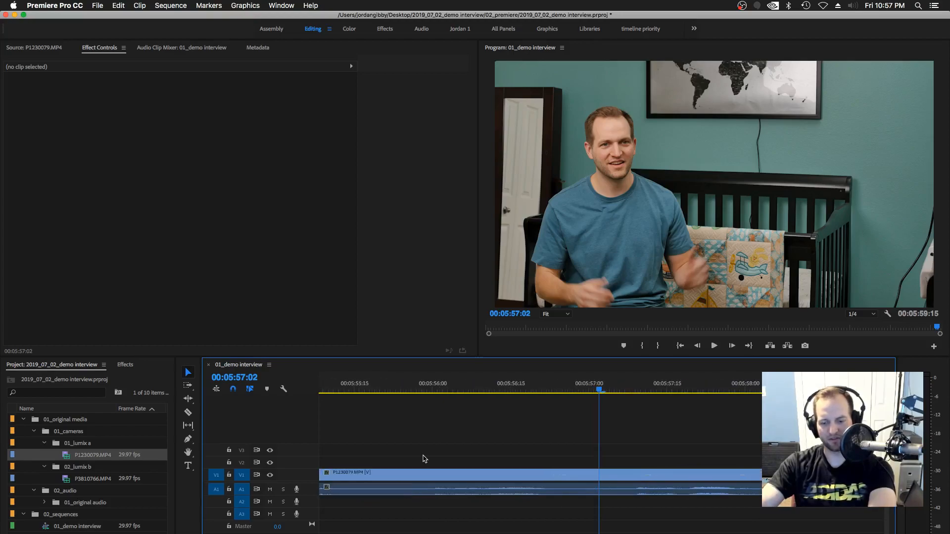
key("-")
key("-")
key("-")
key("-")
key("-")
key("-")
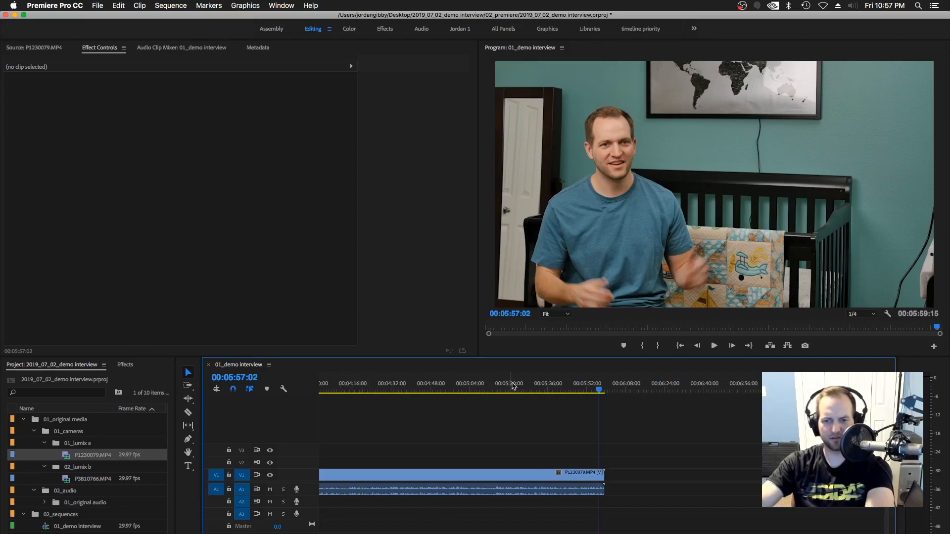
- Position the playhead at 00:04:08:10 with the timeline magnified to show individual frames
left_click_drag(394, 384, 368, 389)
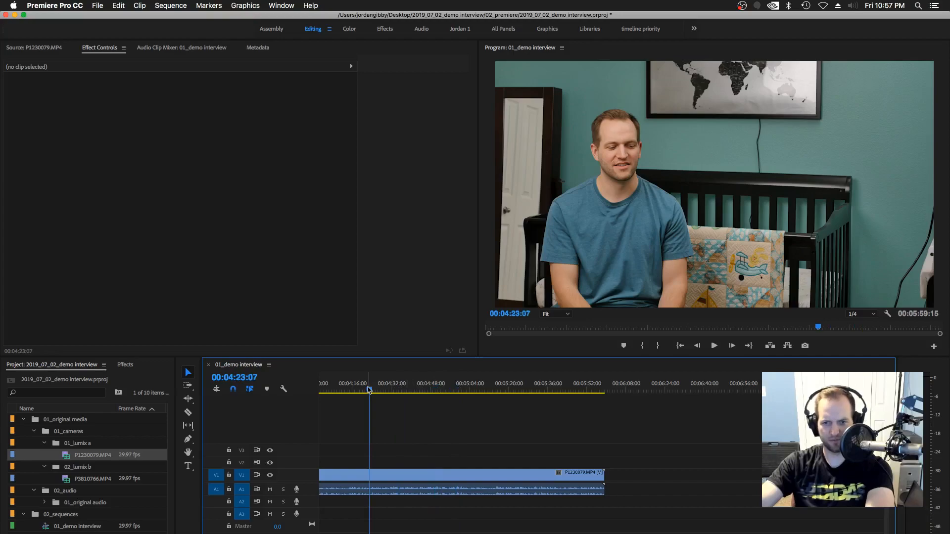
left_click(334, 389)
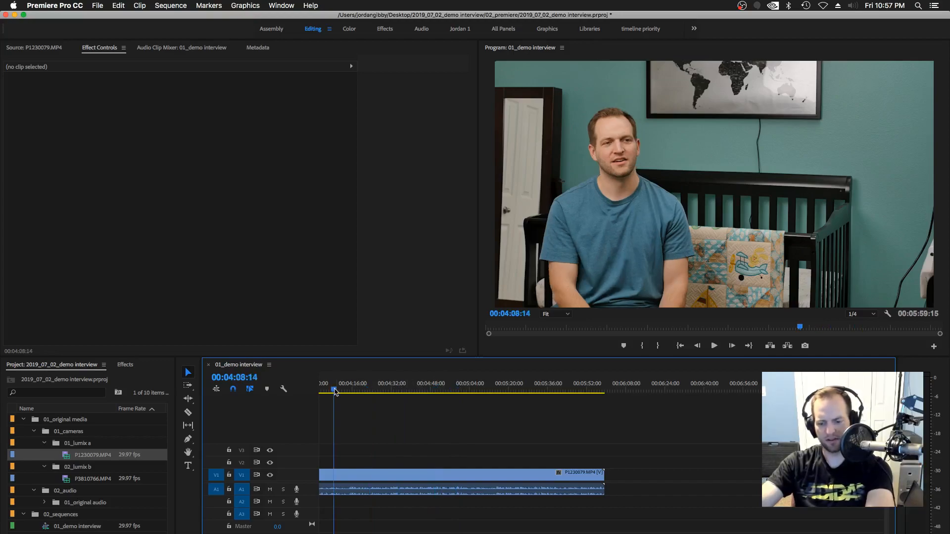
key("equal")
key("equal")
key("equal")
key("equal")
key("equal")
key("equal")
key("equal")
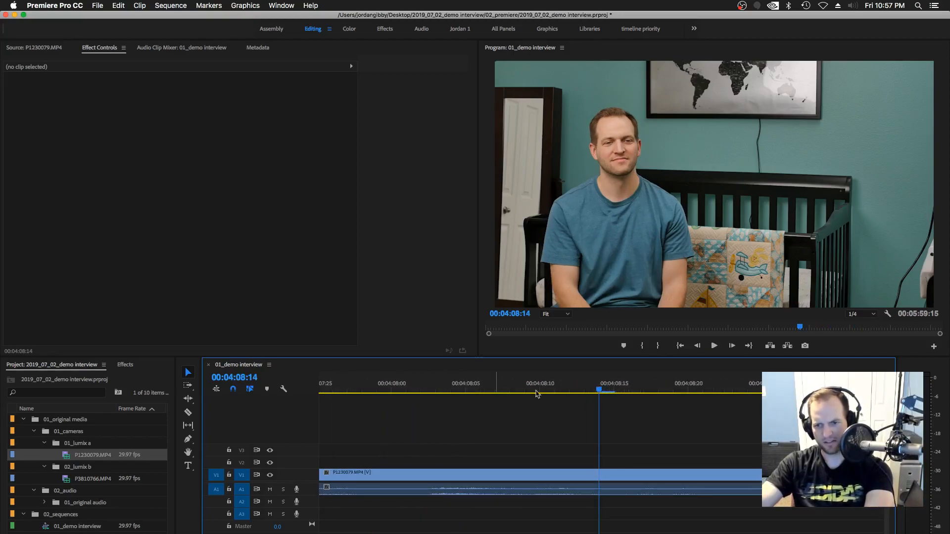
left_click(539, 392)
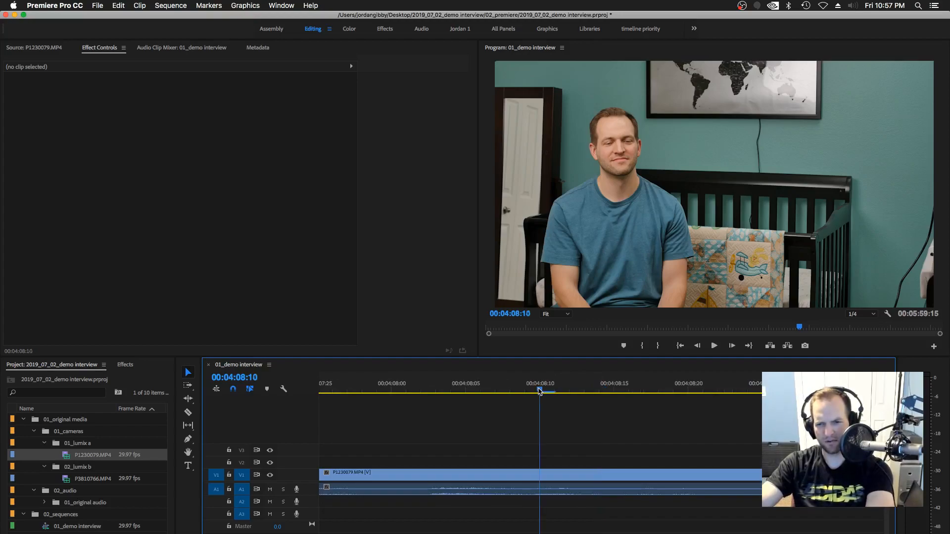
key("minus")
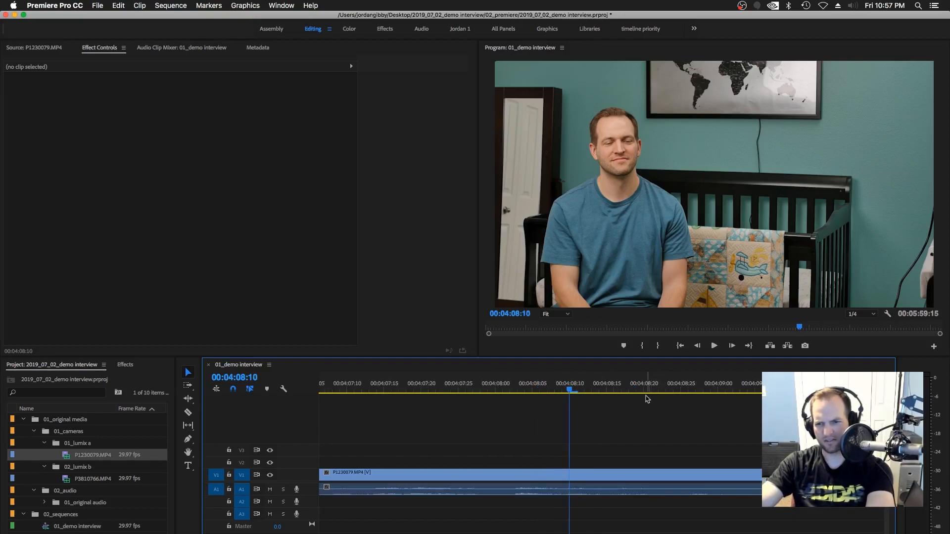
- Scrub the footage around 00:04:08 and move the playhead back to 00:03:30:13 in a wider timeline view
left_click(704, 392)
left_click(622, 388)
left_click_drag(625, 388, 452, 389)
key("minus")
key("minus")
key("minus")
key("minus")
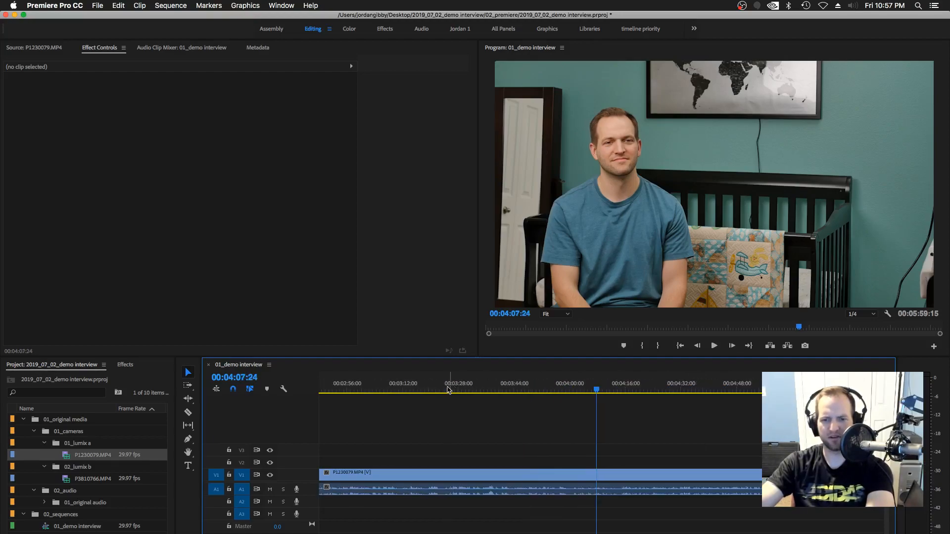
key("equal")
left_click(337, 392)
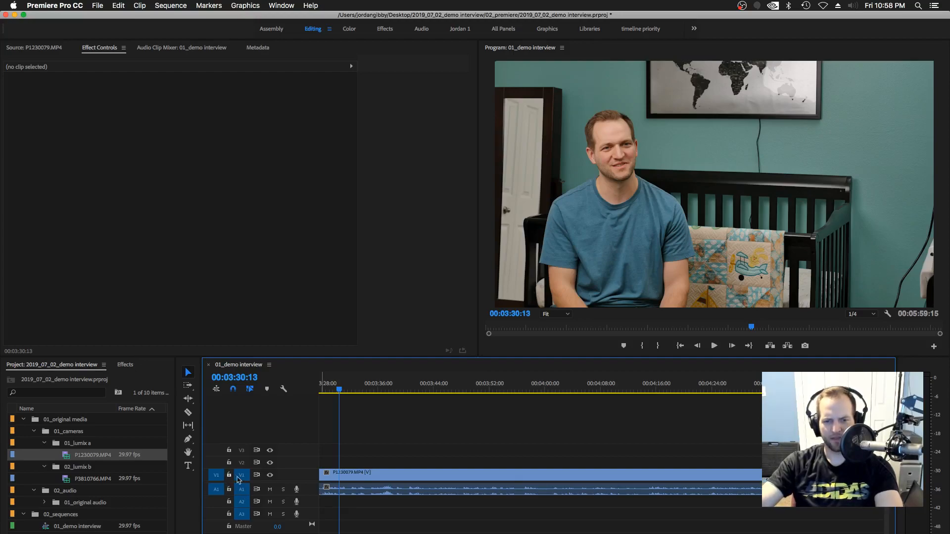
- Play the P1230079.MP4 clip from 00:03:30:13 for about two seconds, and clear the clip selection
left_click(374, 478)
left_click(374, 464)
left_click(373, 478)
left_click(365, 508)
left_click(361, 493)
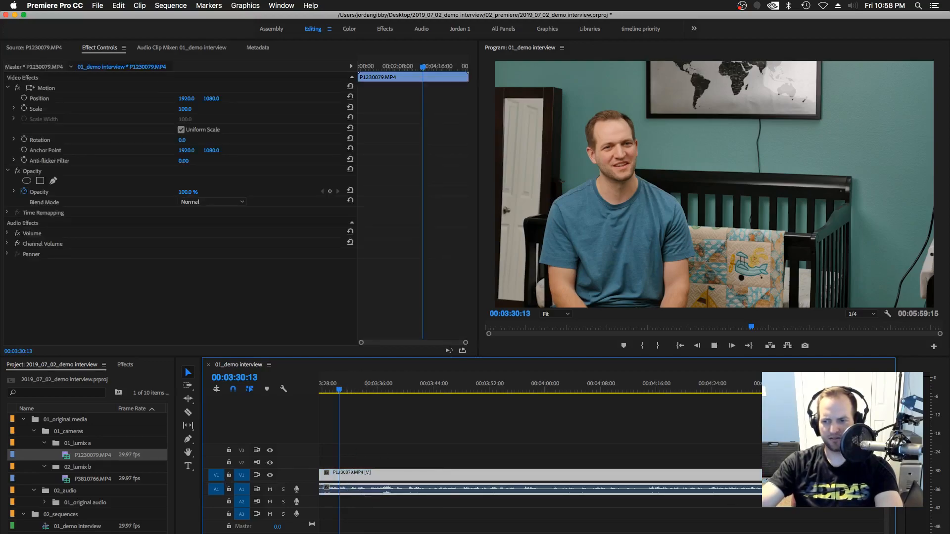
scroll(663, 460, "left", 10)
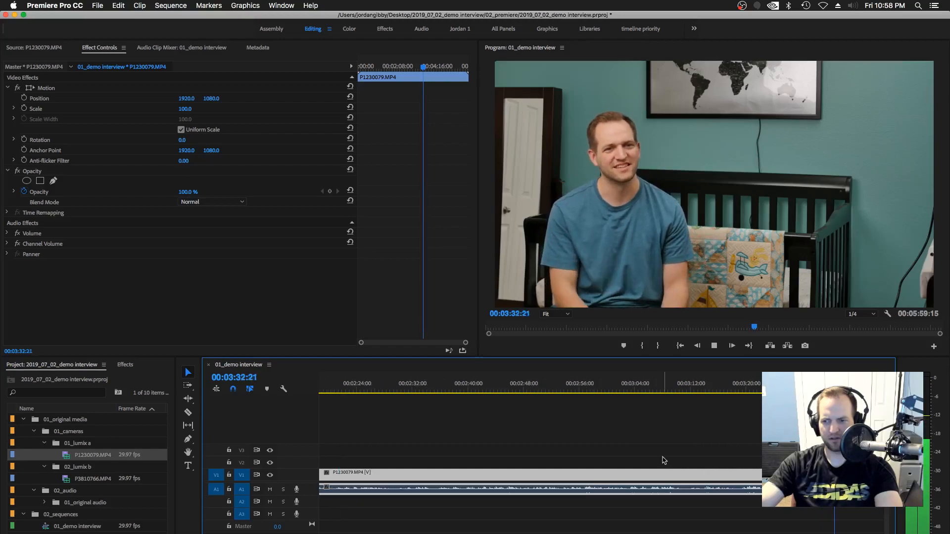
key("space")
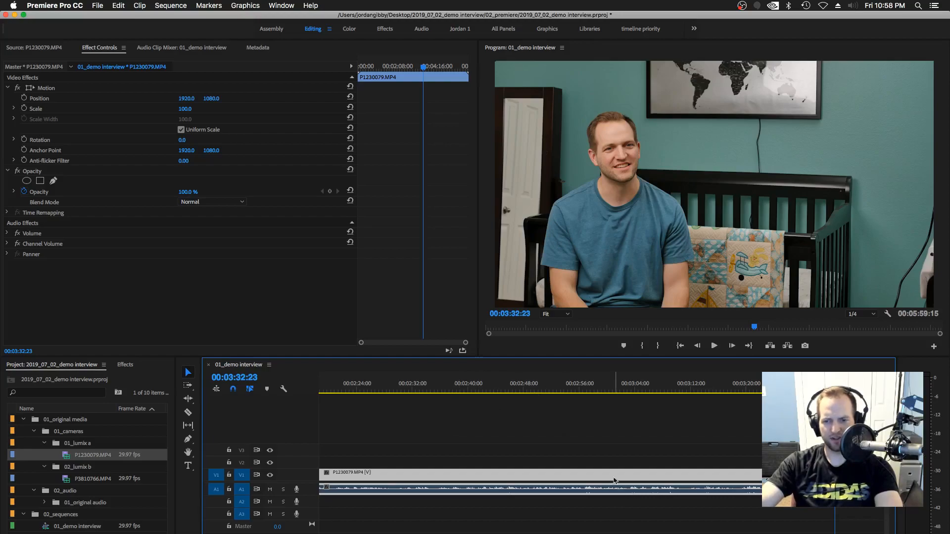
left_click(356, 462)
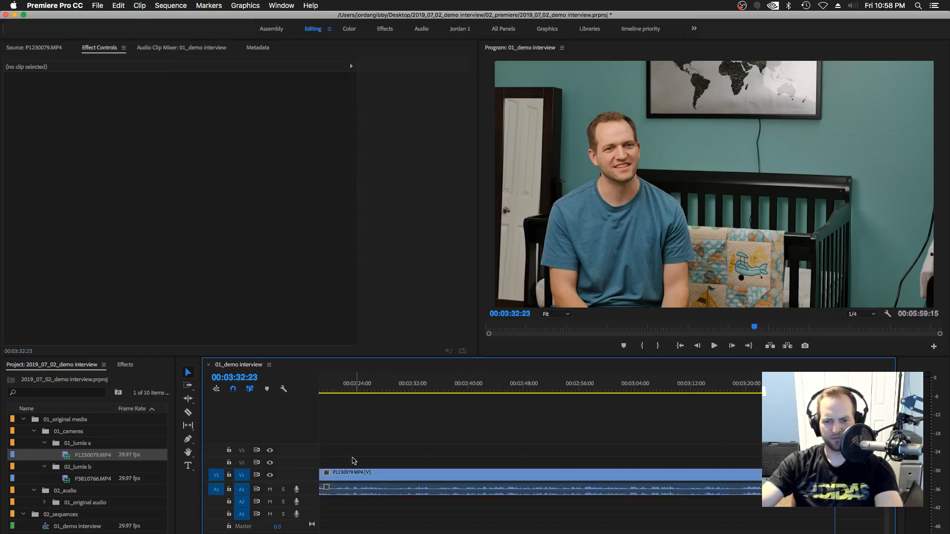
- Move the playhead to 00:00:26:25 near the start of the sequence, with most of the clip in view
left_click(341, 393)
key("minus")
left_click(335, 387)
key("minus")
key("equal")
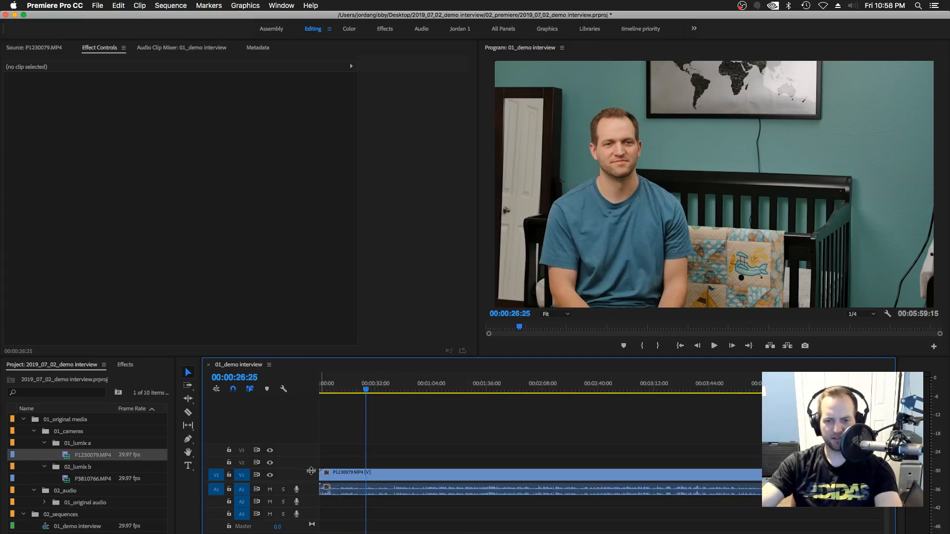
- Enlarge the V1 video track to show clip thumbnails, restore its compact height, and save the project
left_click_drag(308, 469, 305, 425)
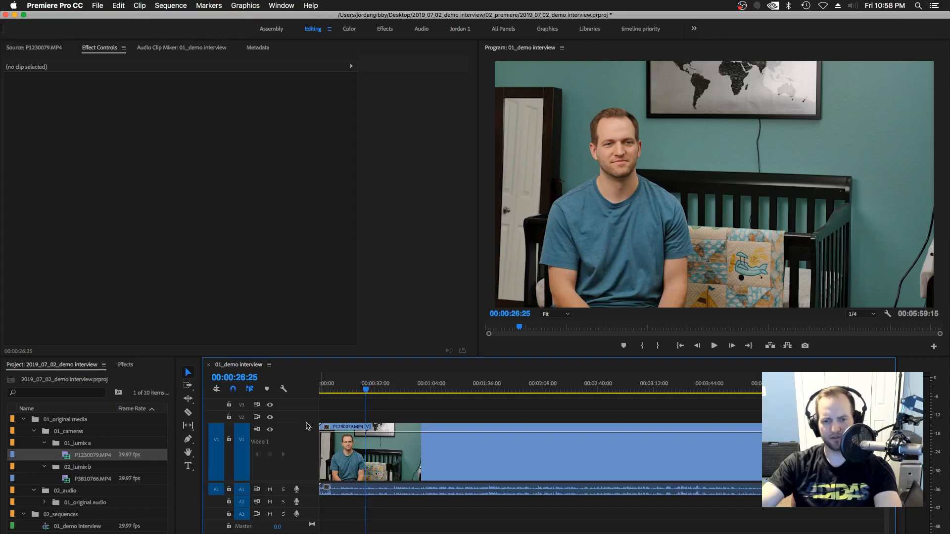
left_click_drag(307, 425, 310, 468)
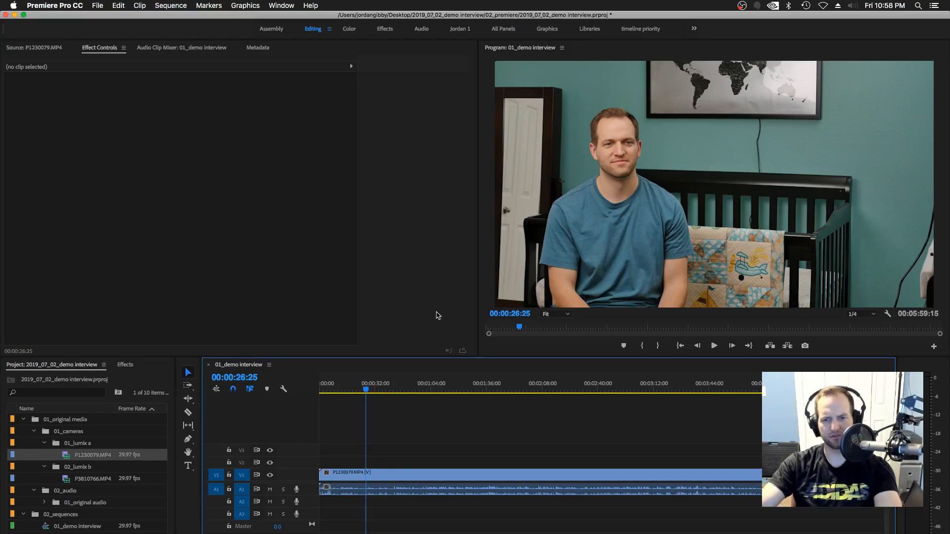
key("super+s")
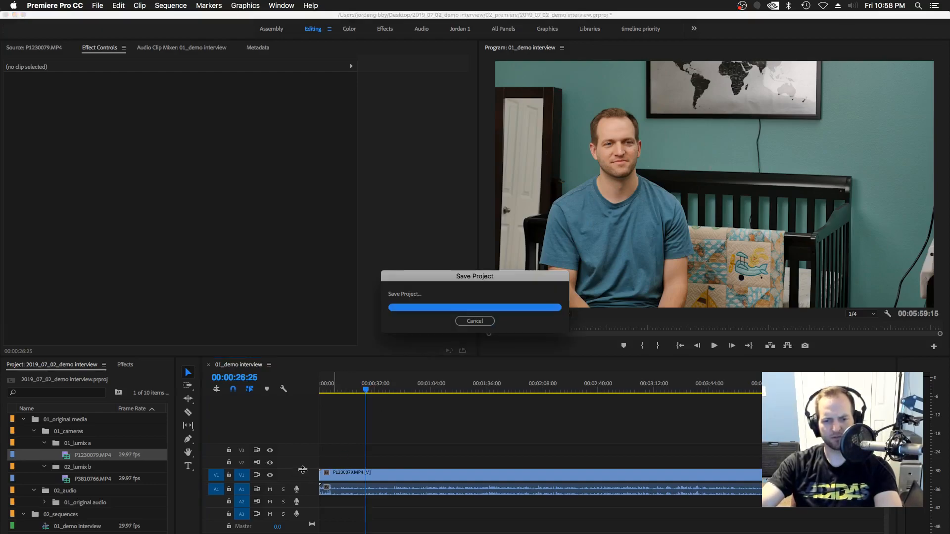
left_click_drag(303, 470, 304, 441)
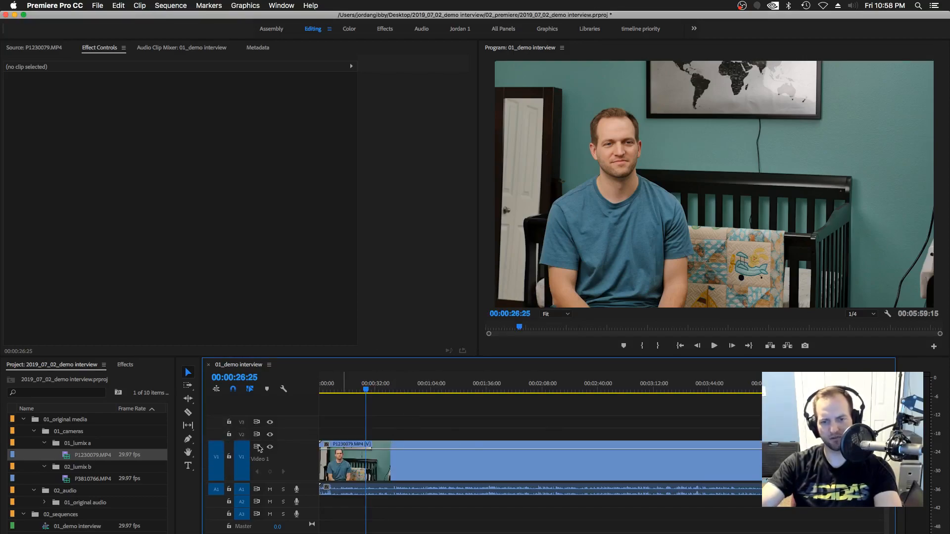
double_click(307, 469)
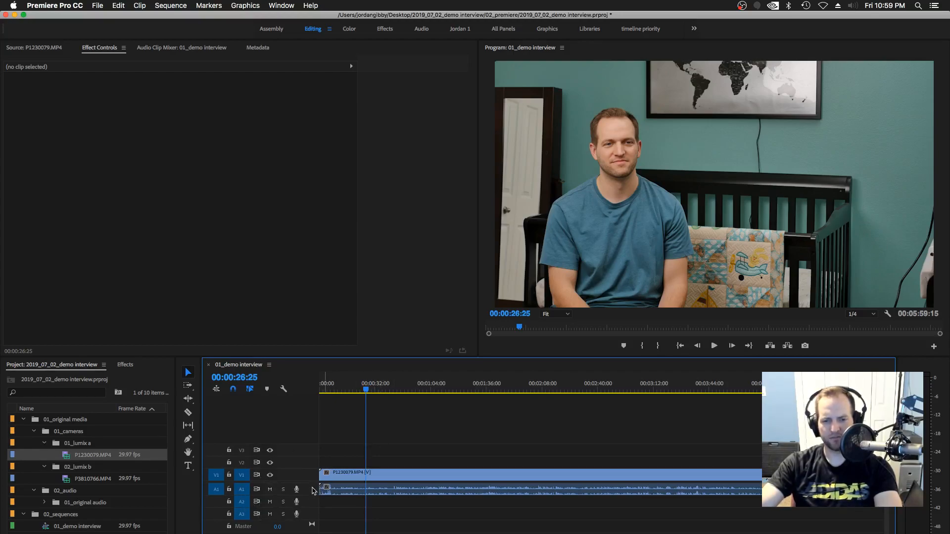
- Enlarge the A1 audio track to examine the clip's stereo waveform in detail
left_click_drag(310, 495, 311, 530)
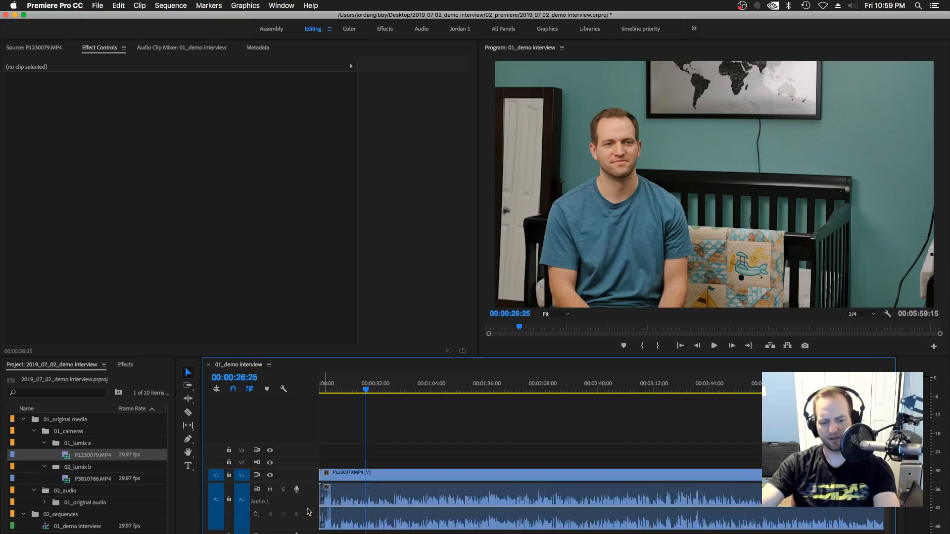
scroll(304, 507, "down", 2)
scroll(304, 508, "up", 3)
scroll(305, 508, "down", 3)
scroll(305, 508, "up", 2)
scroll(305, 507, "down", 2)
scroll(305, 508, "up", 2)
scroll(304, 507, "down", 1)
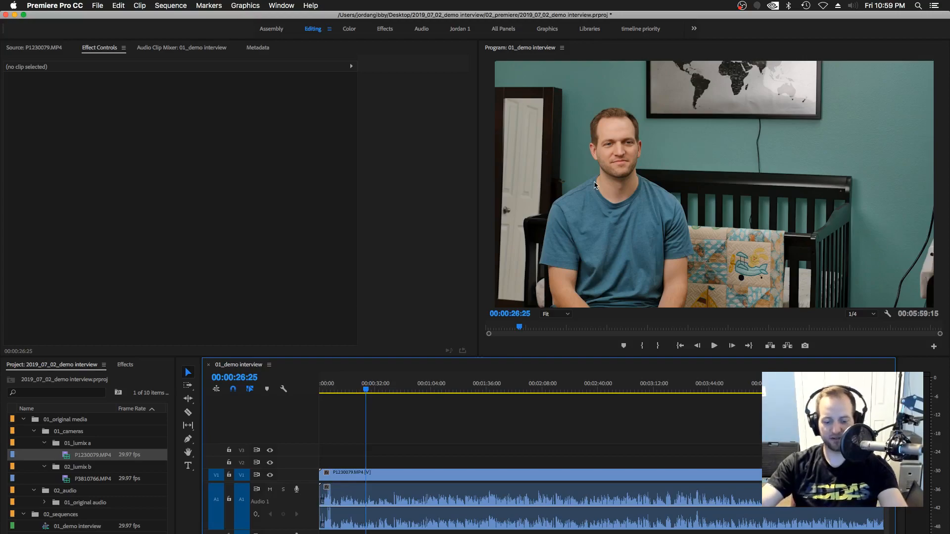
- Collapse the A1 audio track and set it slightly taller than its minimum height
left_click(459, 505)
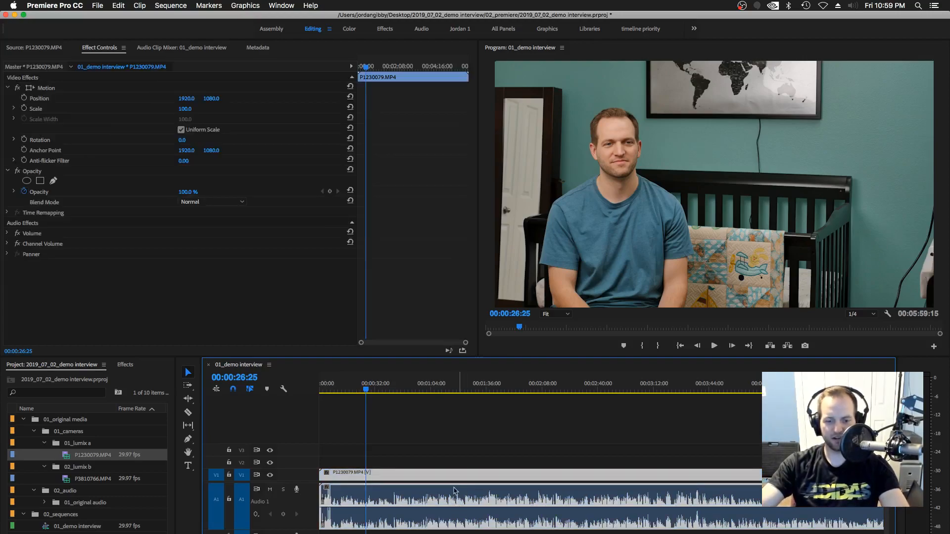
double_click(311, 506)
scroll(315, 487, "up", 5)
left_click(341, 448)
scroll(308, 501, "down", 3)
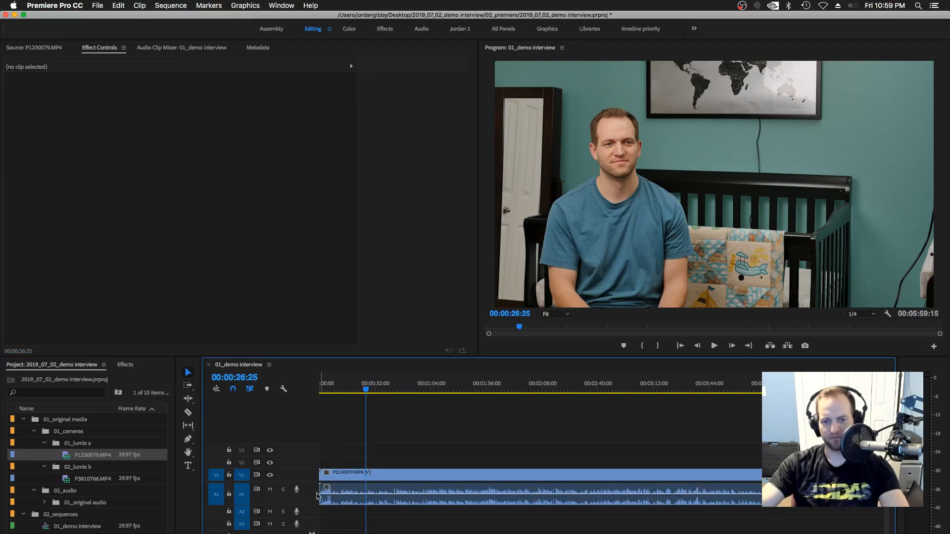
scroll(318, 496, "down", 2)
- Zoom in on the start of the clip and play the hand claps from about 5 to 7 seconds
left_click(355, 390)
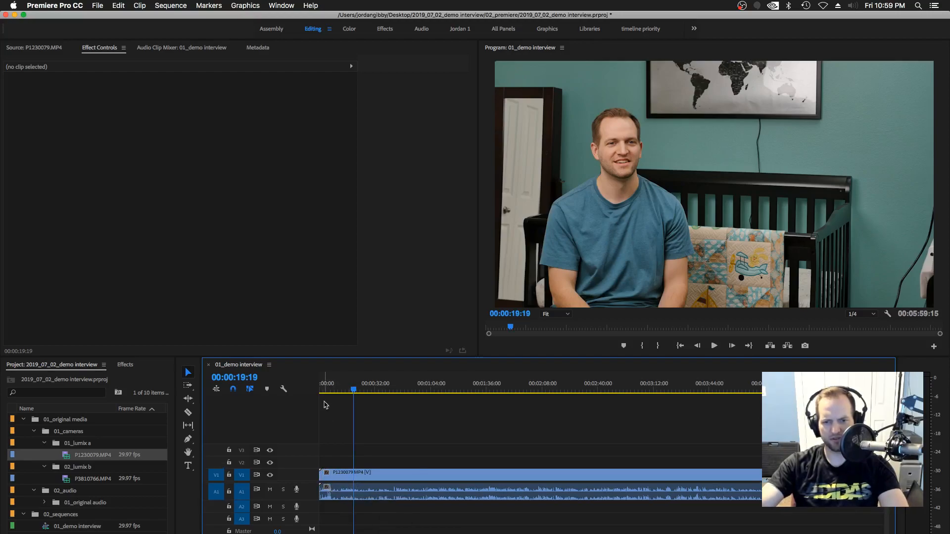
left_click(331, 390)
key("=")
key("=")
key("=")
key("=")
key("=")
key("-")
left_click(450, 391)
key("space")
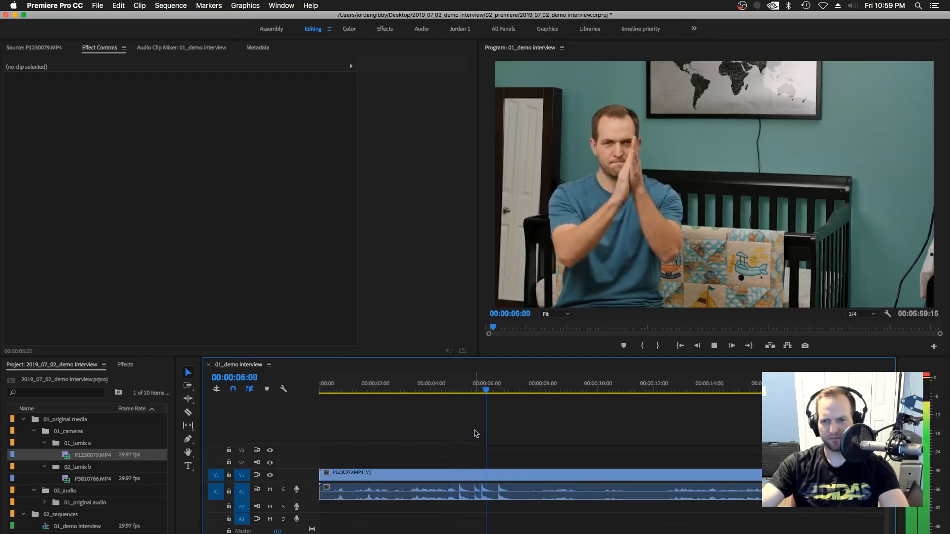
key("space")
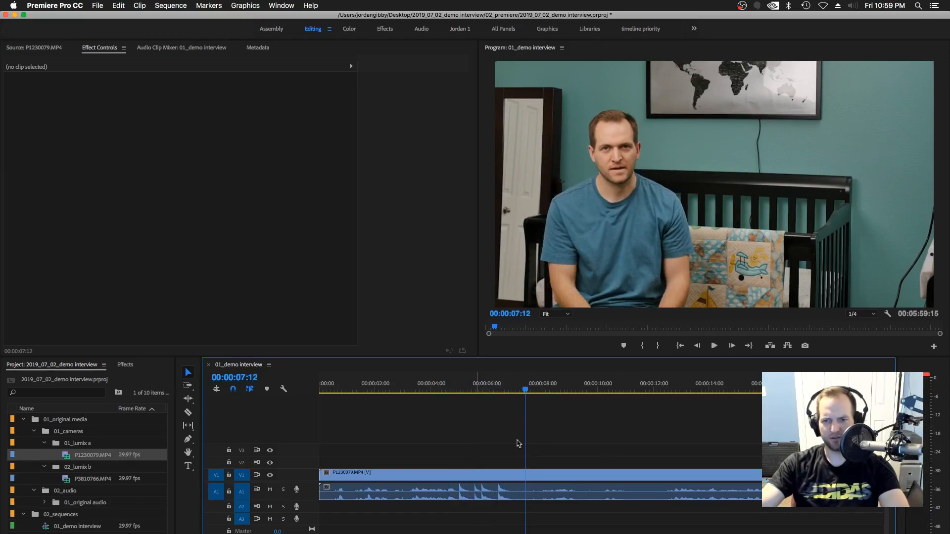
- Try cutting the P1230079.MP4 clip at 00:00:07:18, and undo the cut
left_click(540, 475)
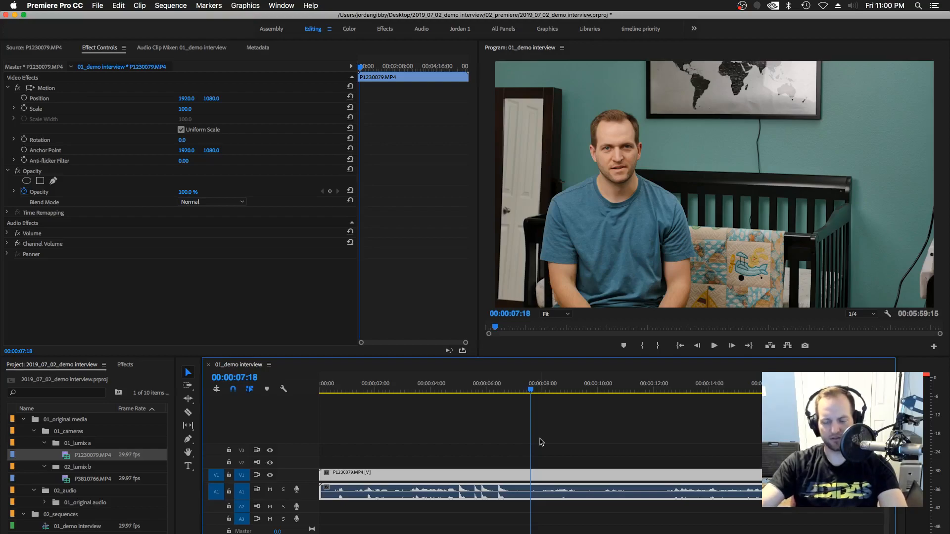
key("super+k")
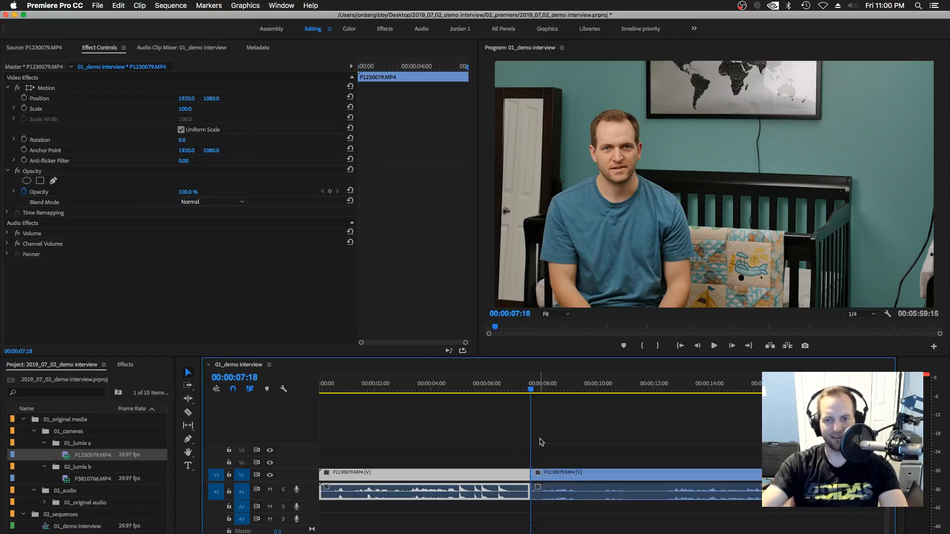
left_click(544, 429)
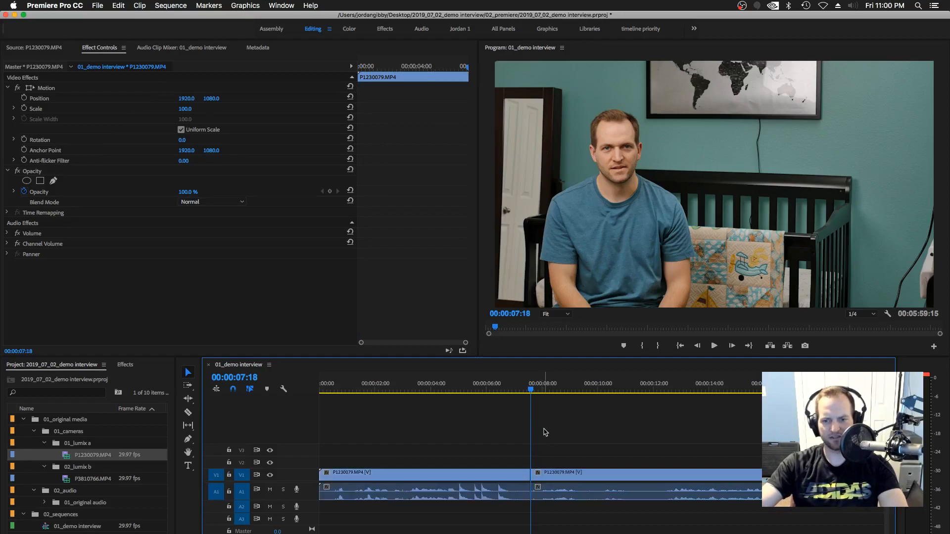
left_click(547, 389)
left_click(514, 486)
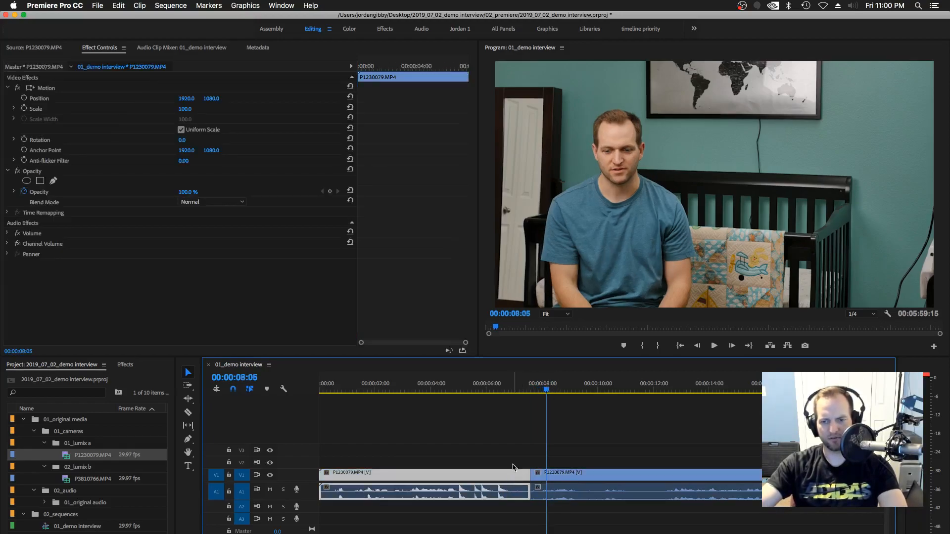
key("super+z")
- Cut the P1230079.MP4 clip at 00:00:07:03, just after the claps, and place the playhead at 00:00:08:05
left_click(517, 389)
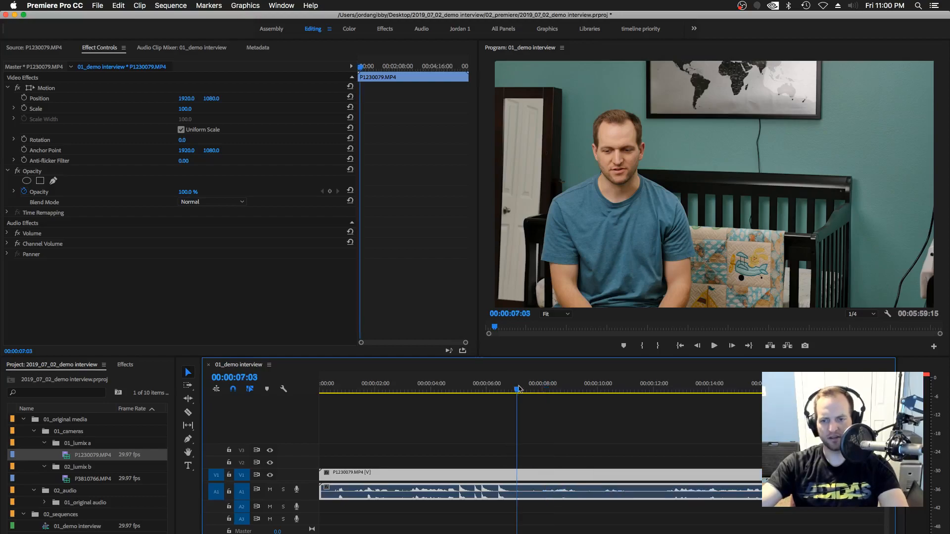
left_click(537, 443)
left_click(537, 471)
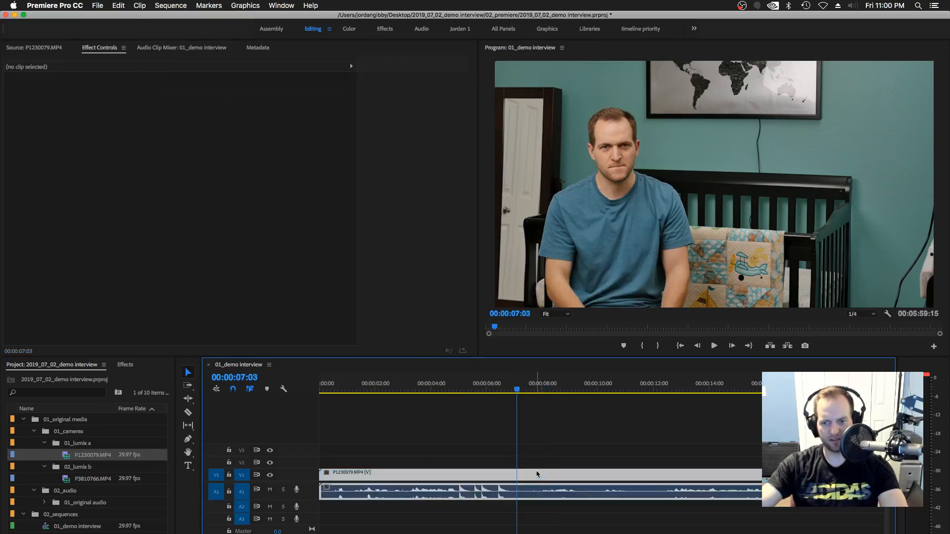
left_click(539, 459)
left_click(540, 476)
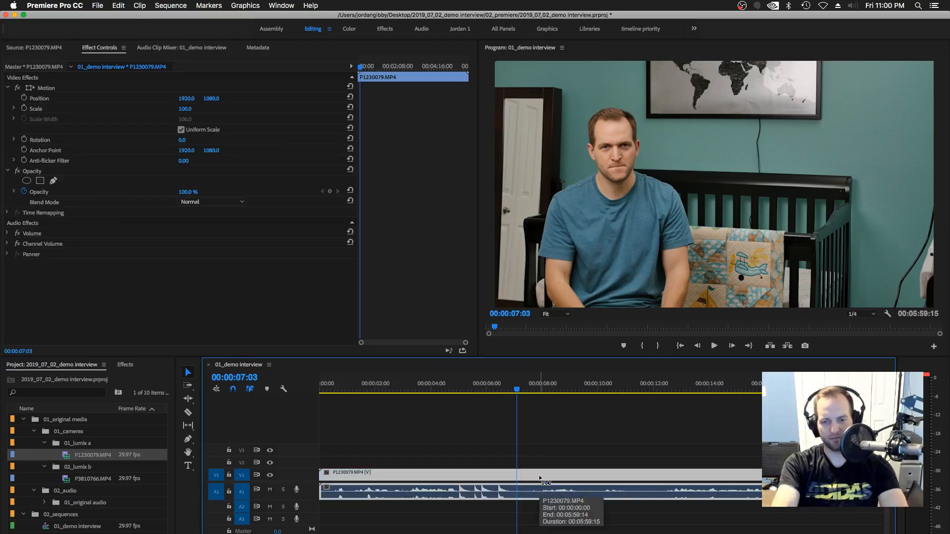
key("super+k")
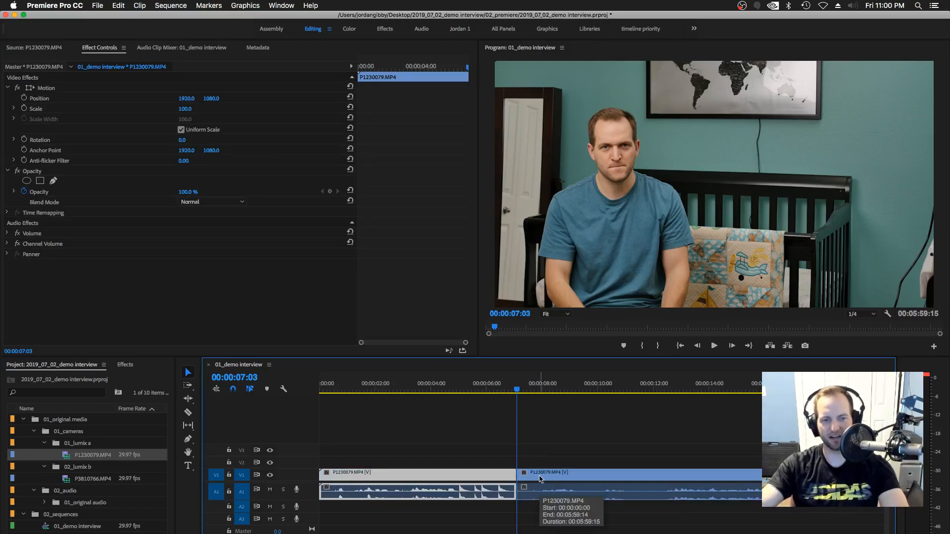
left_click(538, 453)
left_click(546, 389)
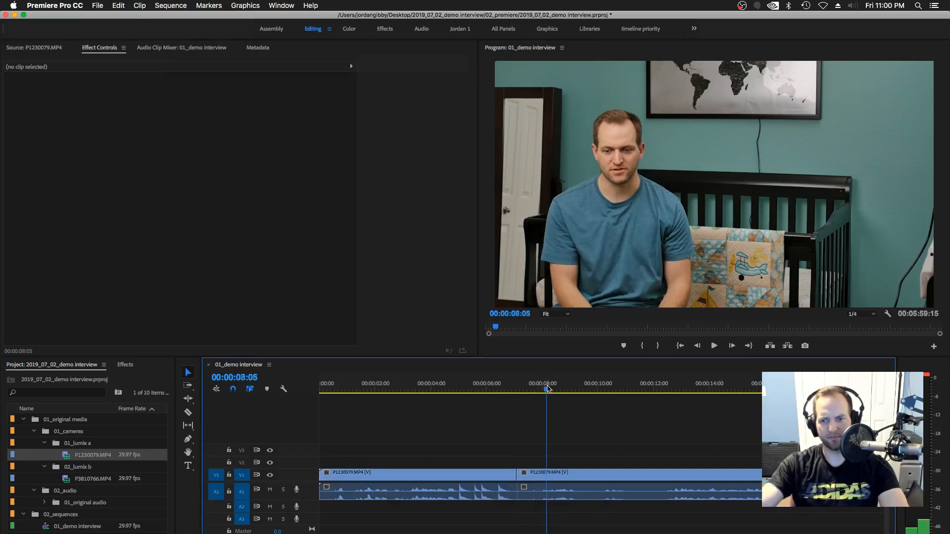
- Delete the part of P1230079.MP4 before the cut and extend the remaining clip's start back to the beginning of the sequence
left_click(492, 476)
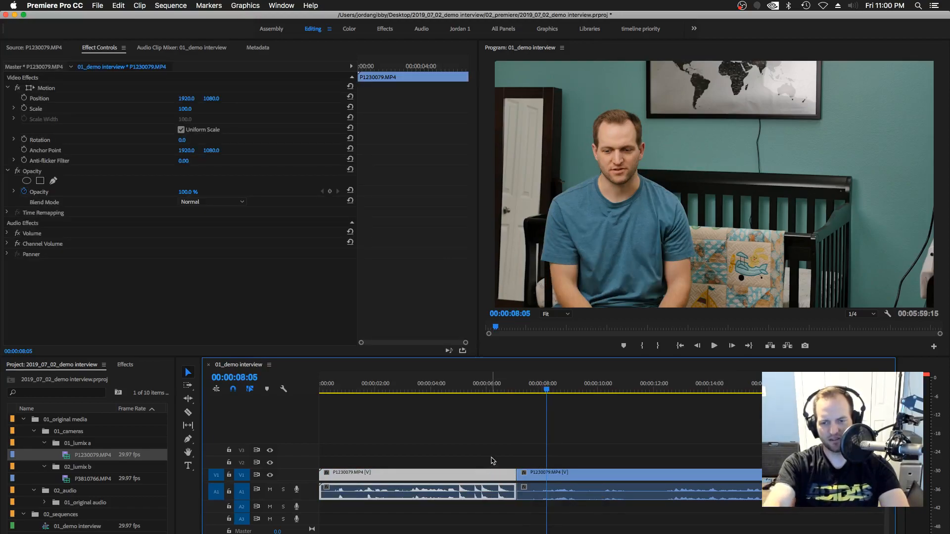
key("Delete")
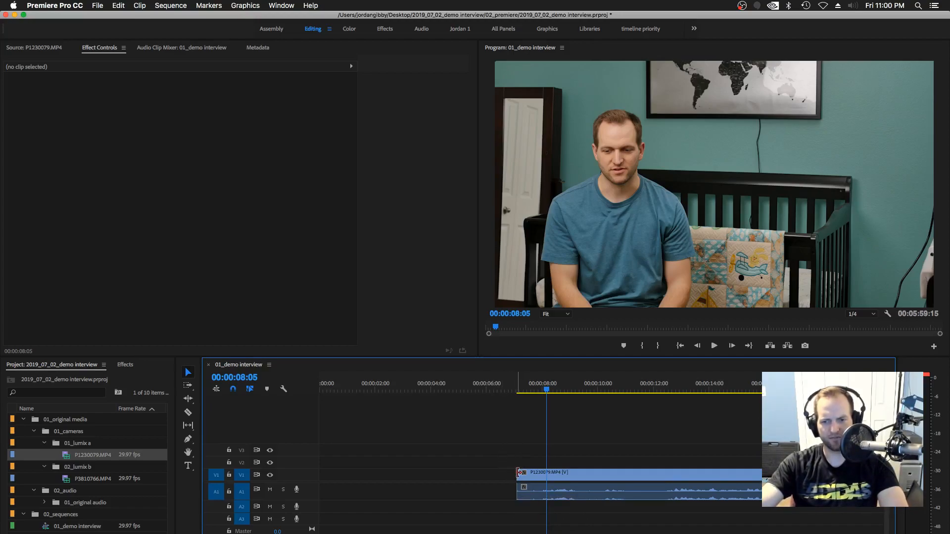
left_click_drag(518, 477, 319, 480)
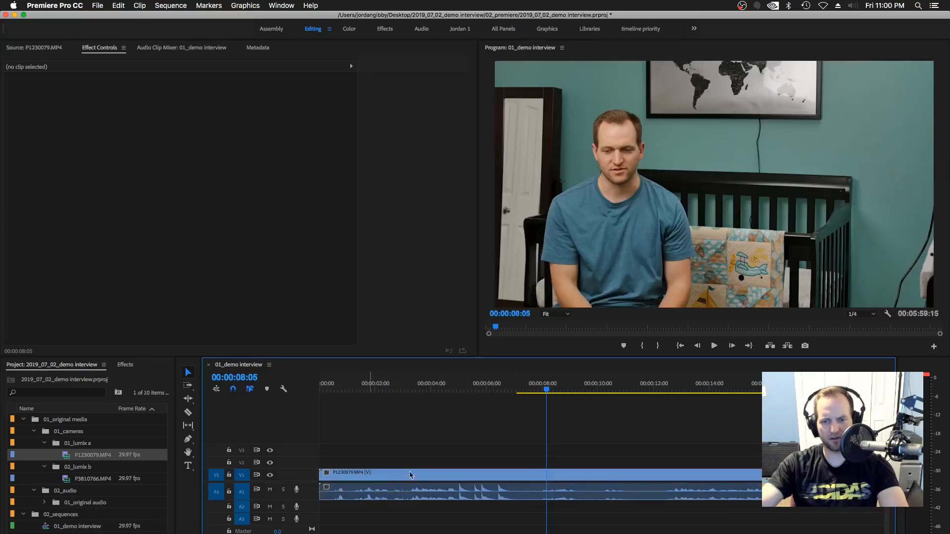
- Cut the P1230079.MP4 clip at 00:00:06:27, at the end of the claps
left_click(445, 386)
left_click(456, 388)
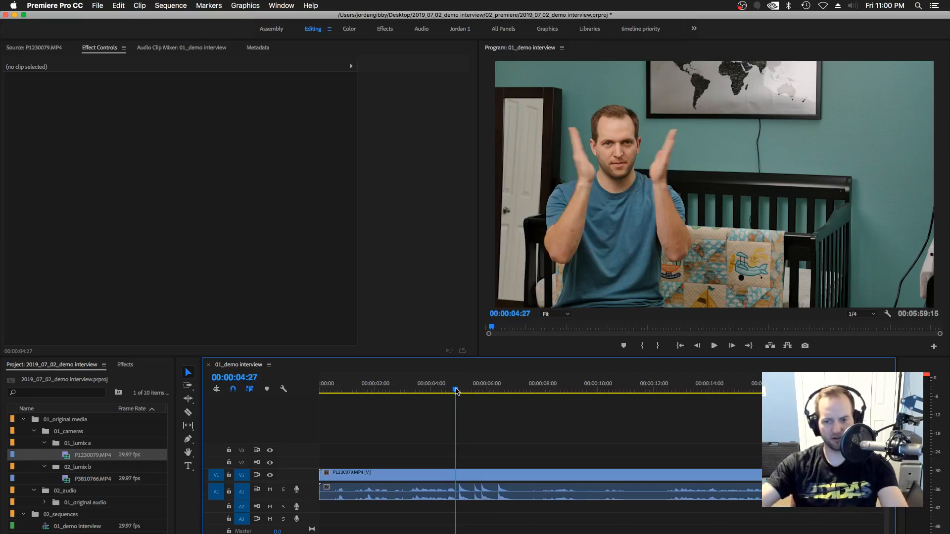
left_click(512, 389)
left_click(524, 481)
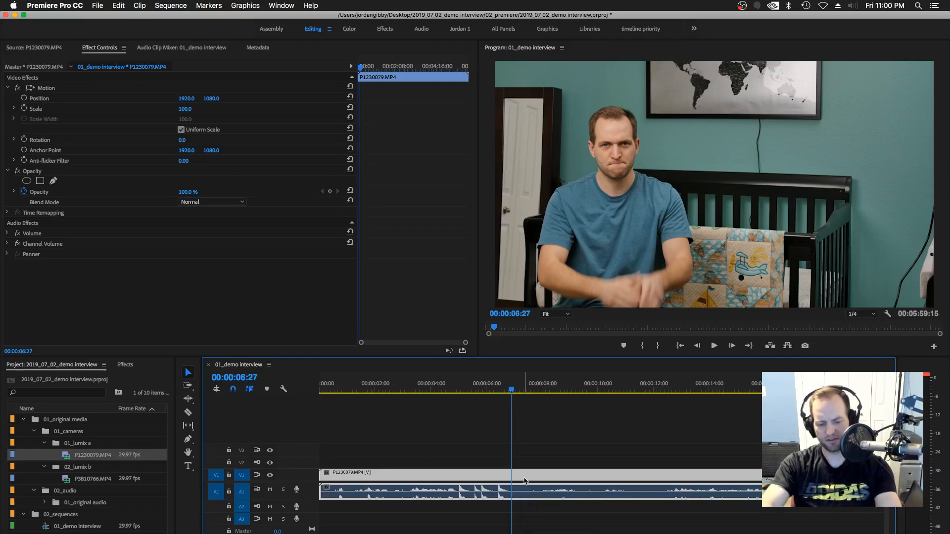
key("super+k")
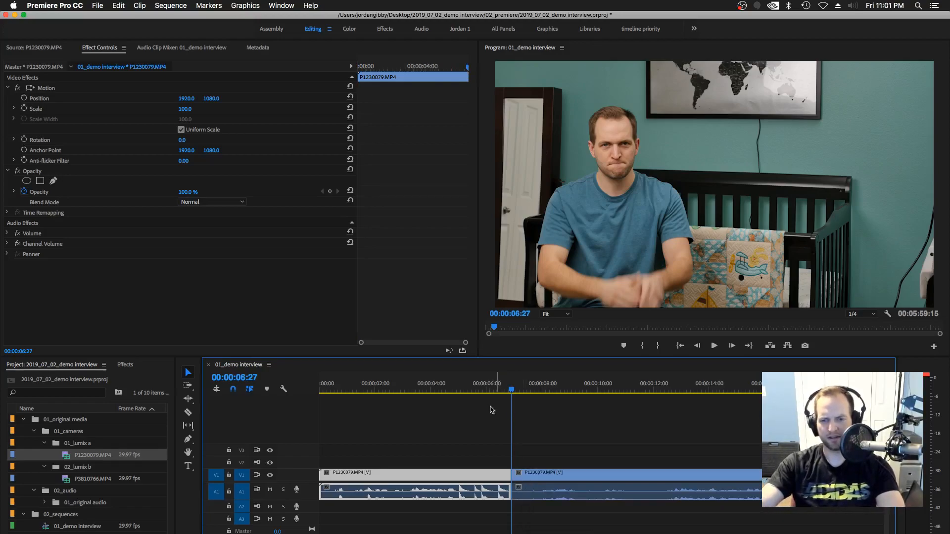
- Cut the first clip at 00:00:04:21 and delete the clap section between the two cuts, leaving a gap
left_click(450, 387)
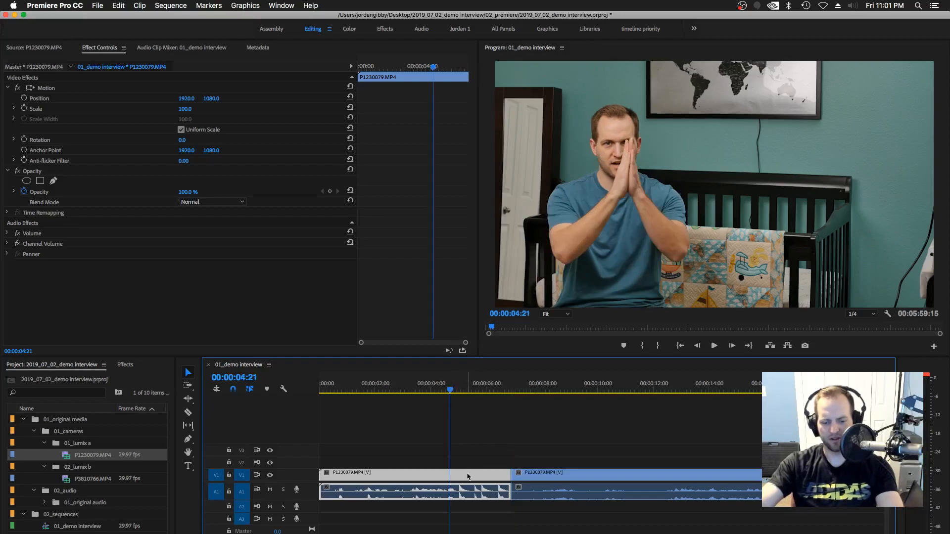
key("super+k")
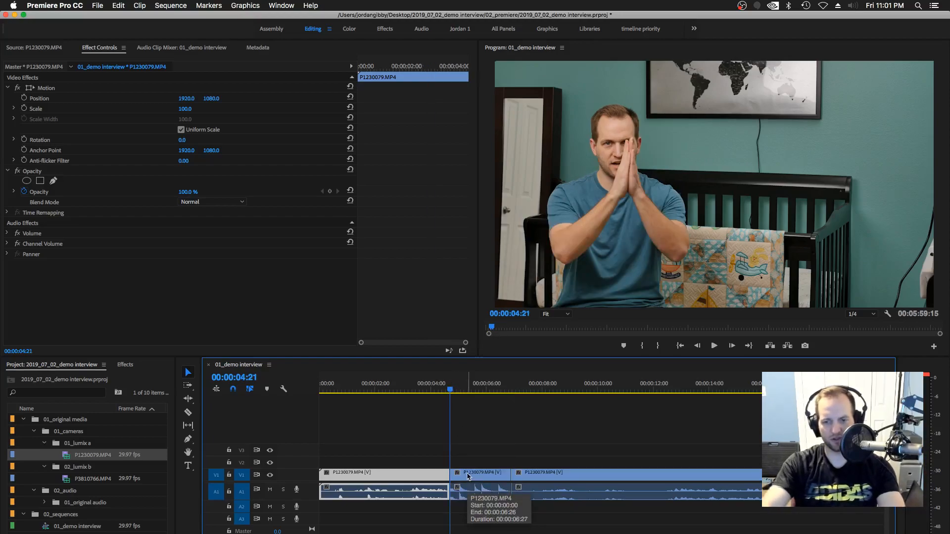
left_click(468, 476)
key("Delete")
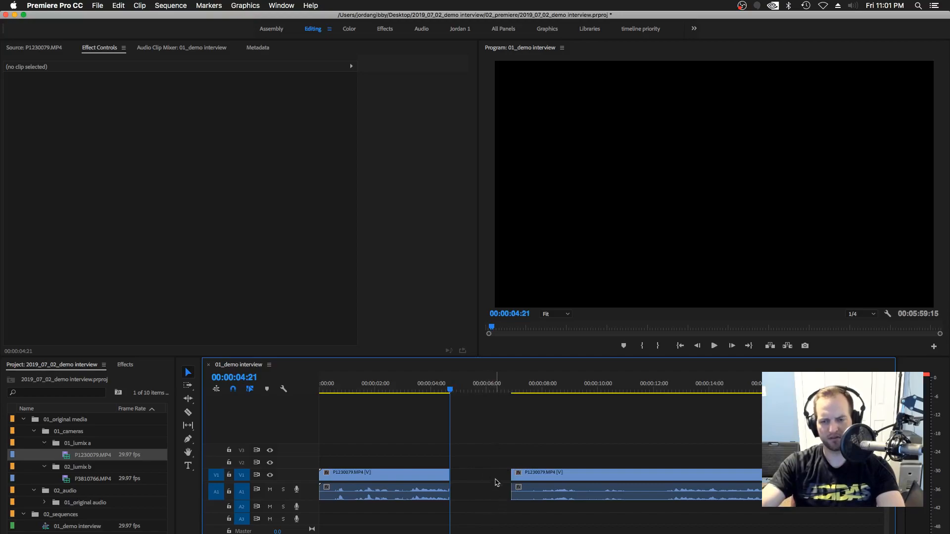
- Play the sequence from 00:00:04:12 across the gap into the second clip
mouse_move(450, 390)
left_mouse_down()
mouse_move(435, 391)
mouse_move(477, 392)
mouse_move(442, 390)
left_mouse_up()
key("space")
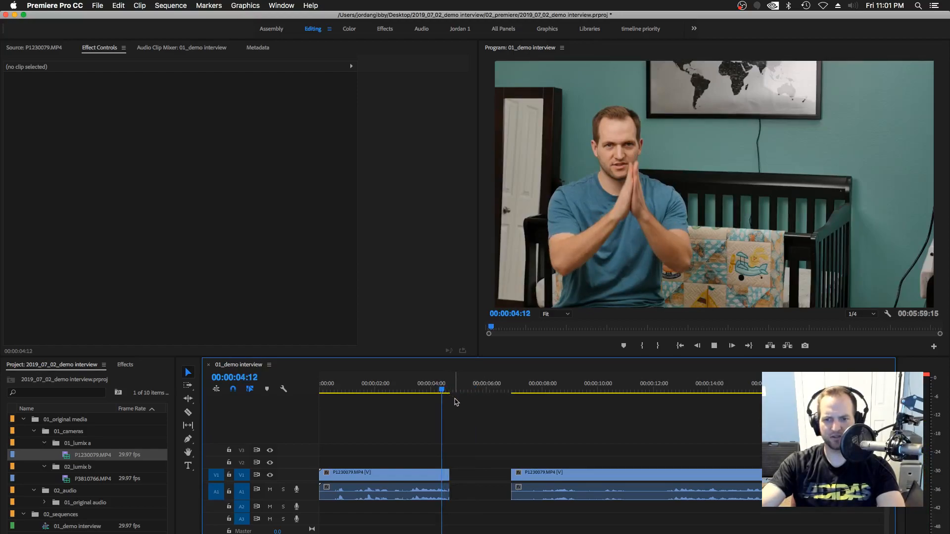
key("space")
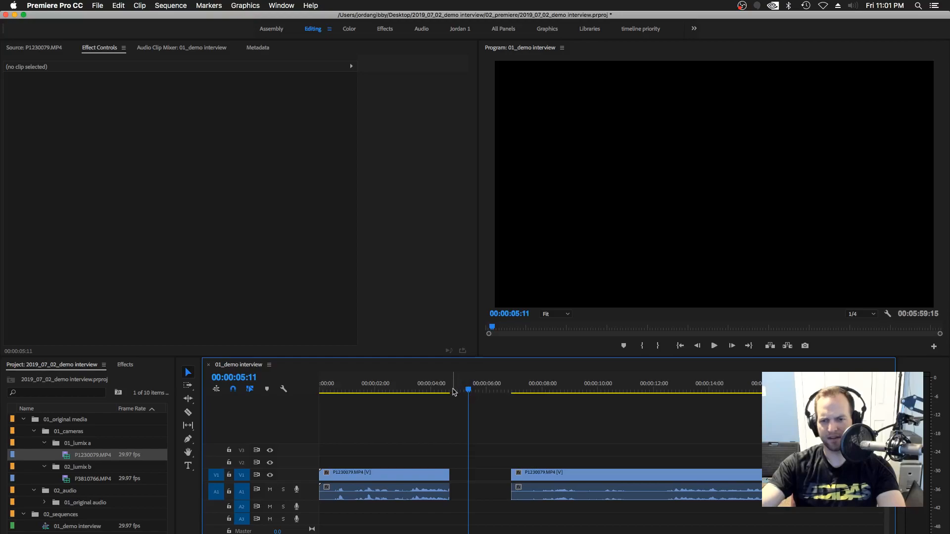
key("space")
key("space")
key("space")
key("space")
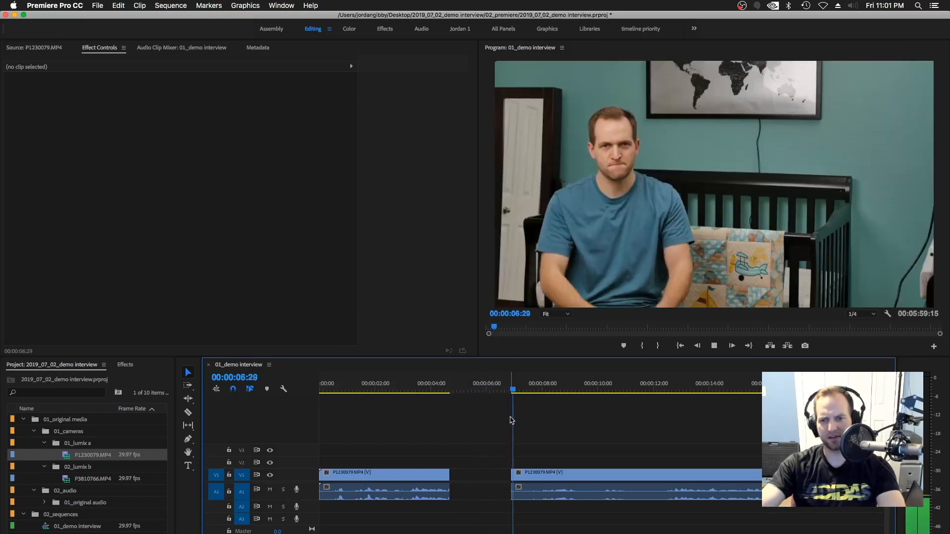
- Try closing the gap between the two P1230079.MP4 clips twice, undoing each attempt, with the playhead placed at 00:00:04:07
left_click(485, 481)
left_click(483, 463)
left_click(482, 478)
left_click(482, 460)
left_click(484, 480)
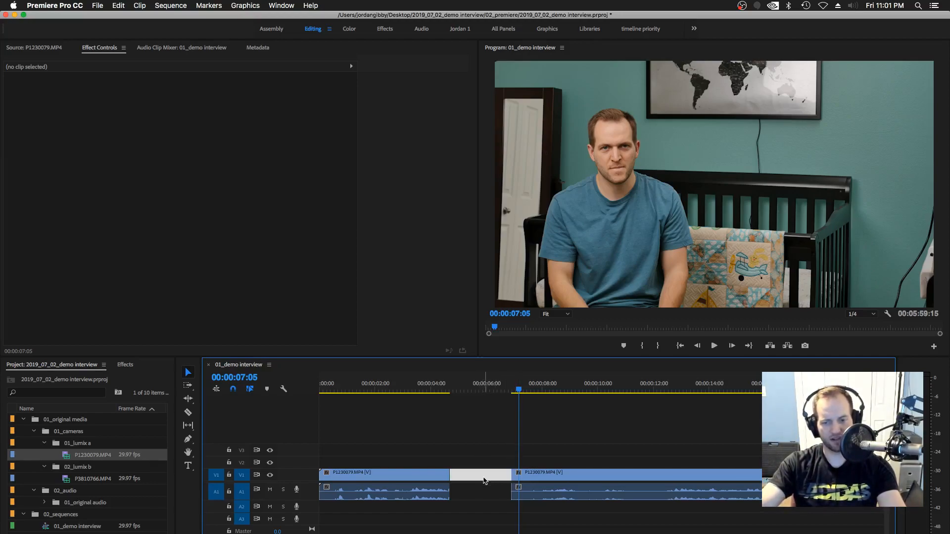
key("Delete")
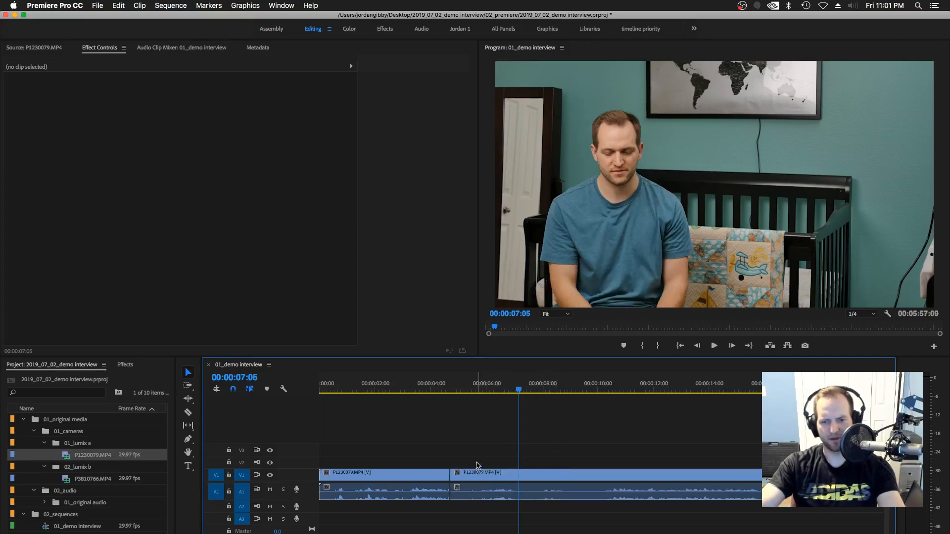
key("super+z")
left_click(480, 475)
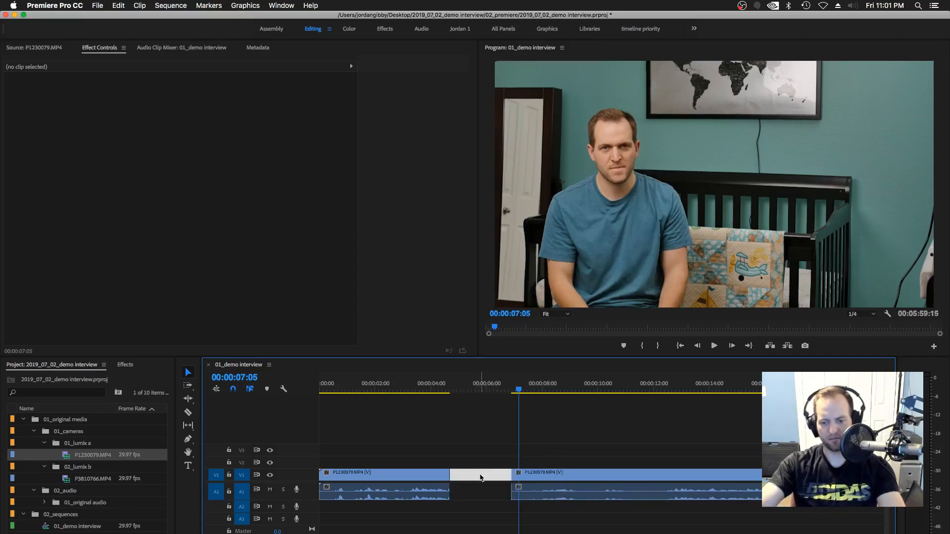
key("Delete")
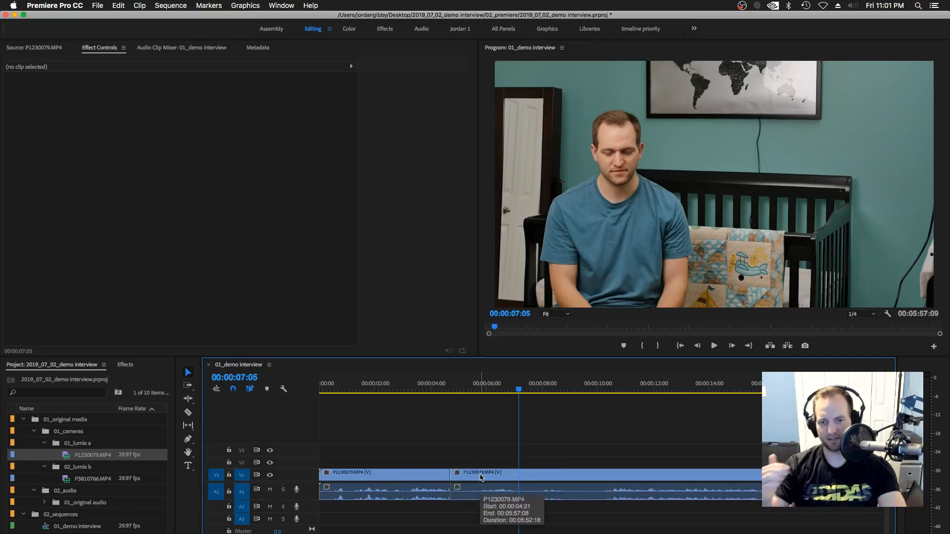
left_click(437, 385)
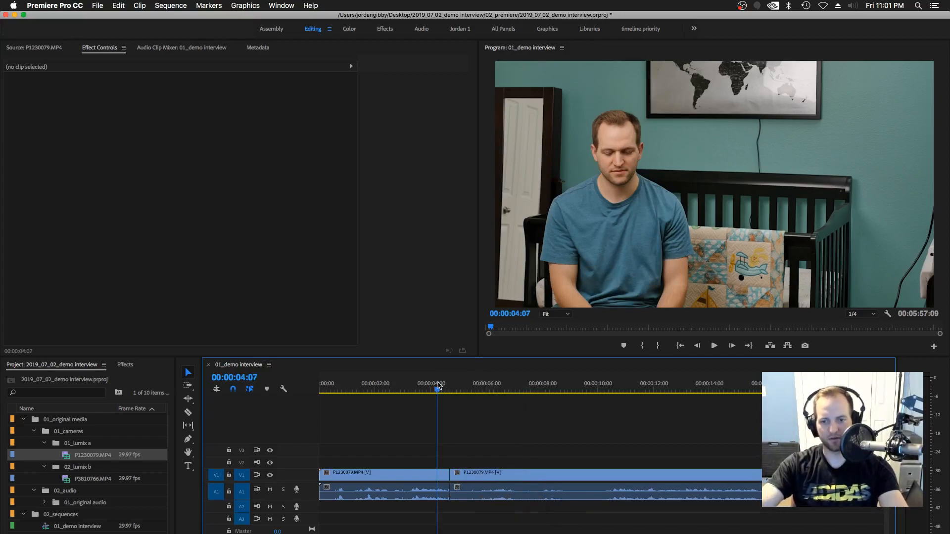
key("super+z")
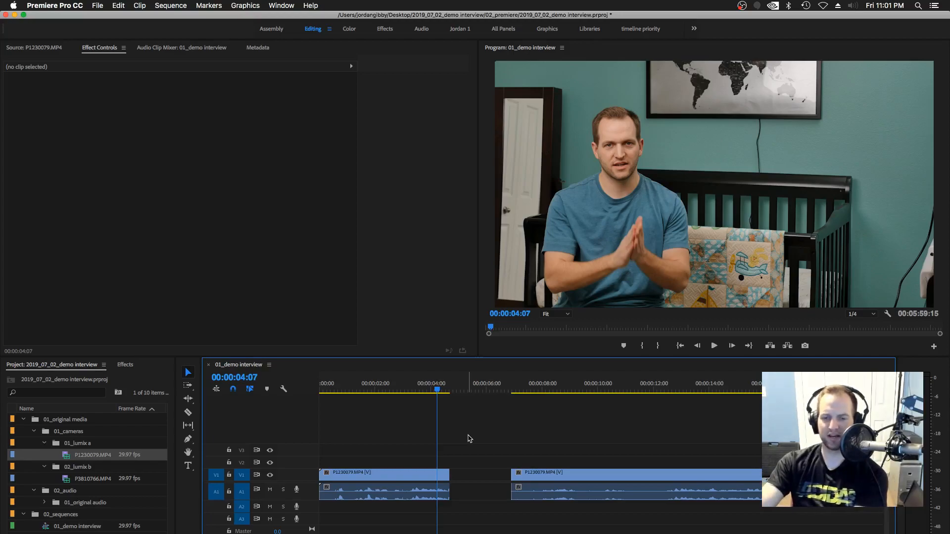
- Move the second P1230079.MP4 clip about 4 frames earlier, and delete the gap remaining between the two clips
left_click(484, 476)
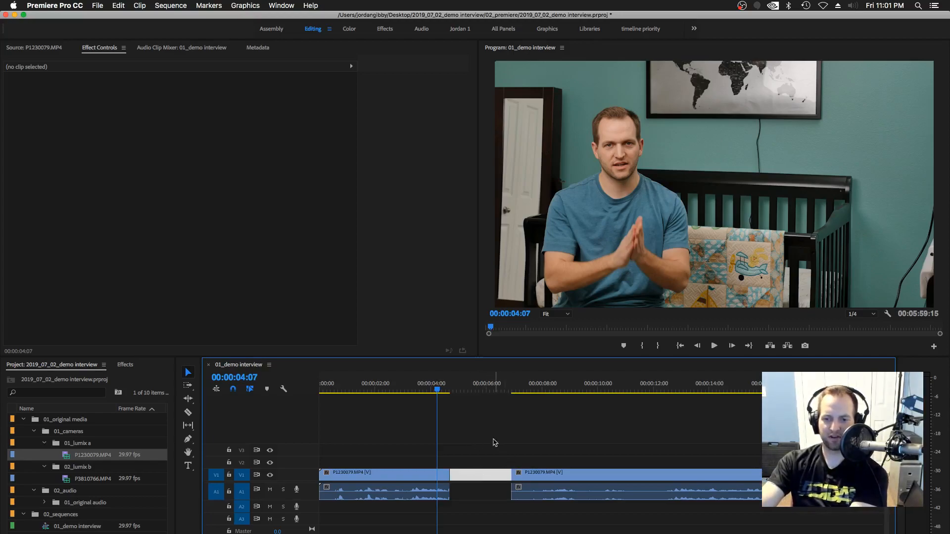
left_click(513, 446)
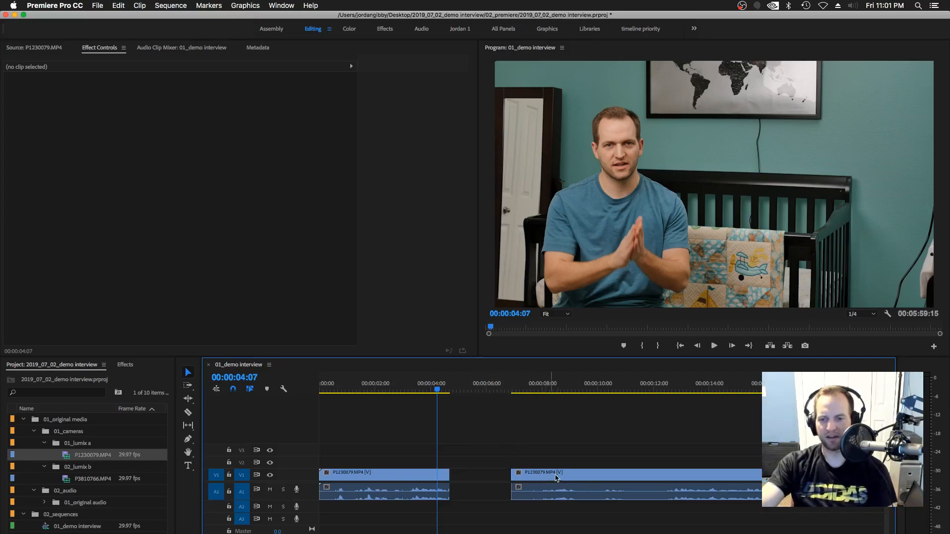
left_click_drag(570, 477, 539, 478)
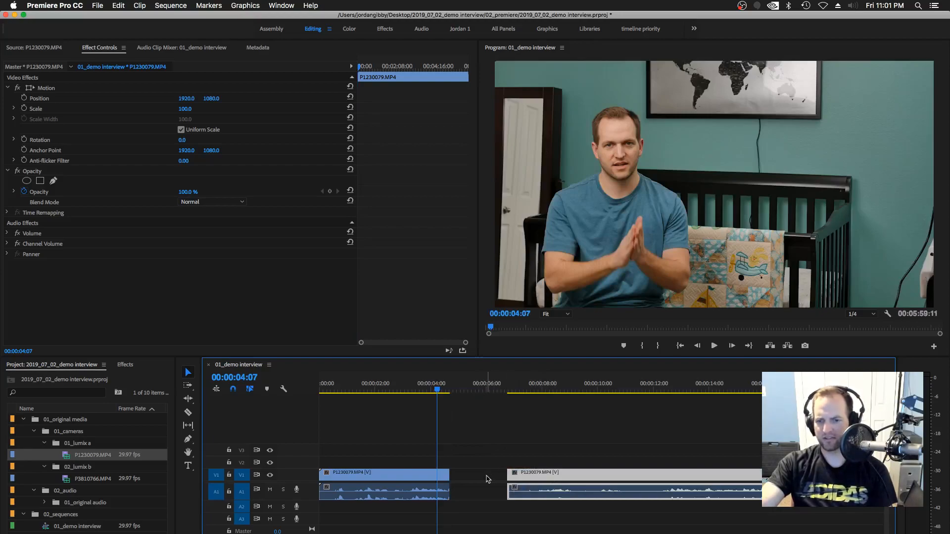
left_click(487, 476)
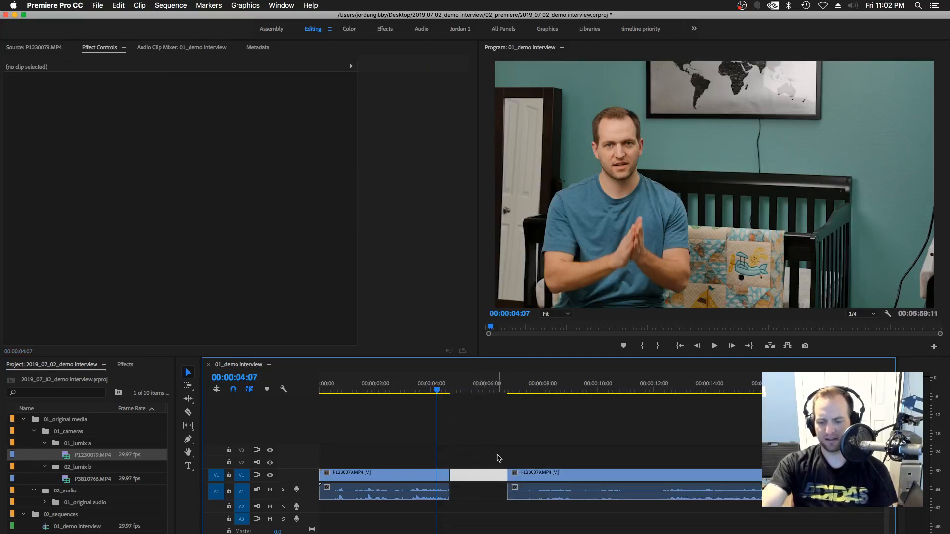
key("Delete")
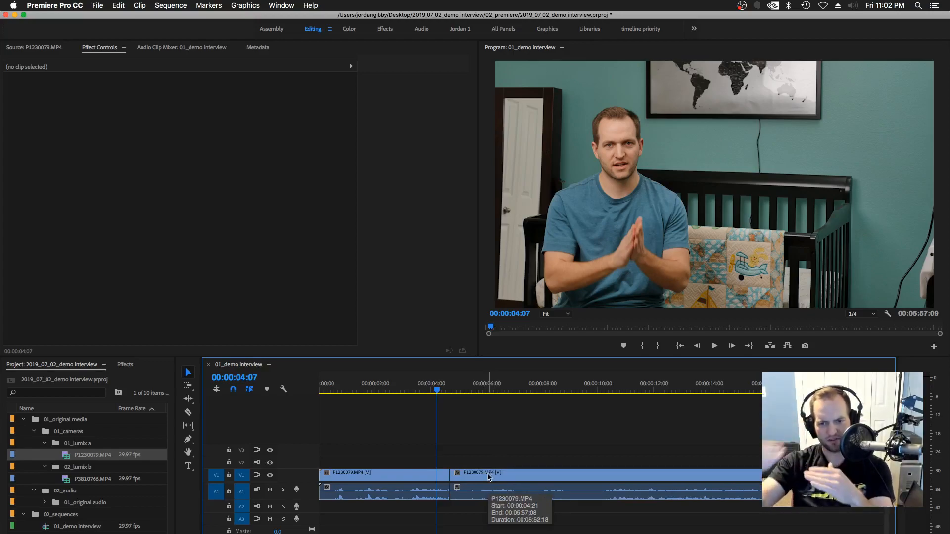
- Move the second clip later to reopen a gap, and extend the first clip's end to 00:00:06:22 to include the claps
left_click_drag(489, 477, 528, 475)
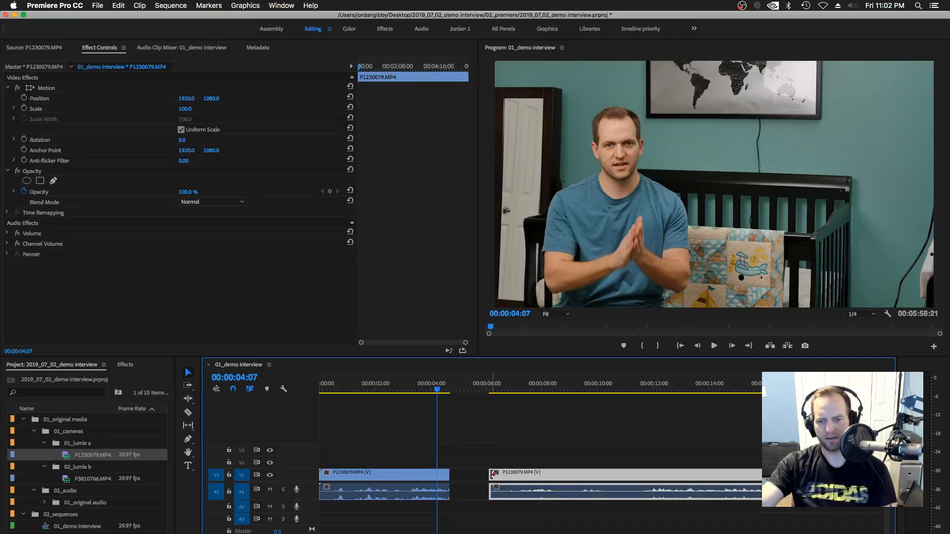
mouse_move(492, 473)
left_mouse_down()
mouse_move(454, 474)
mouse_move(535, 479)
mouse_move(488, 474)
mouse_move(506, 474)
left_mouse_up()
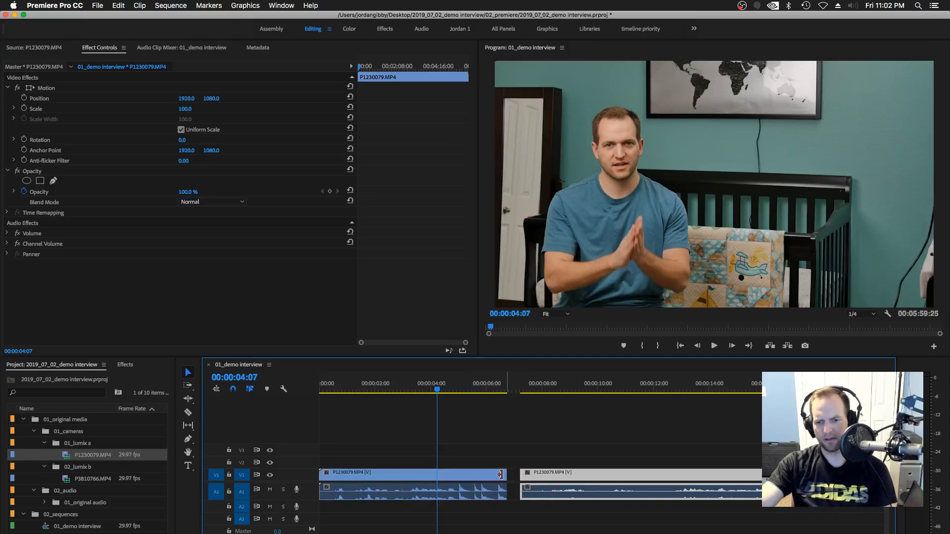
- Delete the first clip, extend the second clip's start back to its full length, and remove the gap at the sequence start
left_click(490, 476)
key("Delete")
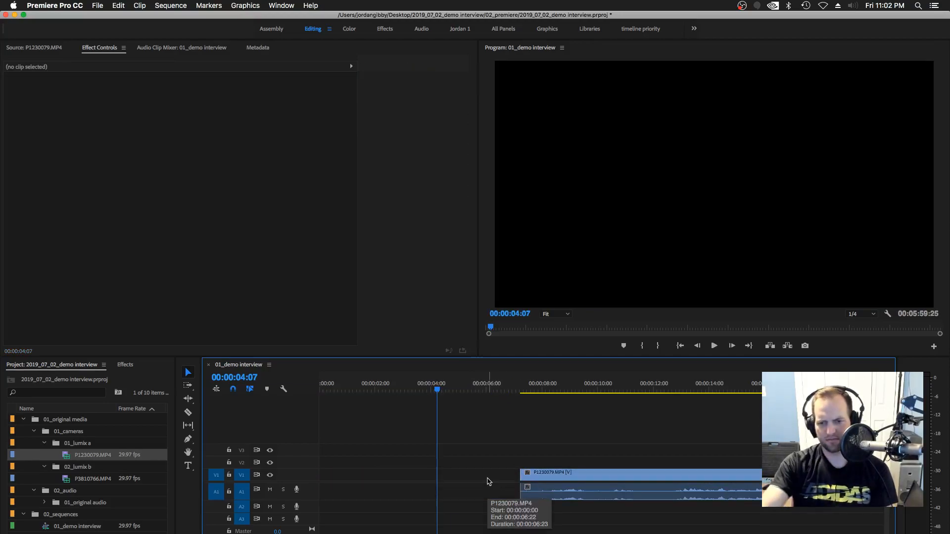
left_click_drag(520, 475, 318, 482)
left_click(323, 475)
key("Delete")
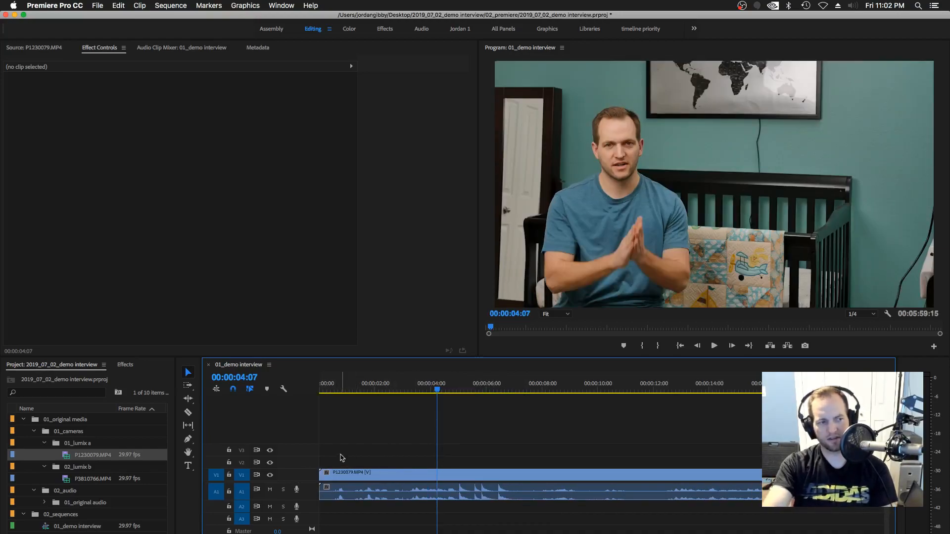
- Place the playhead at 00:00:02:17 and practise starting, reversing and stopping playback through the moments before the claps
left_click_drag(341, 386, 391, 390)
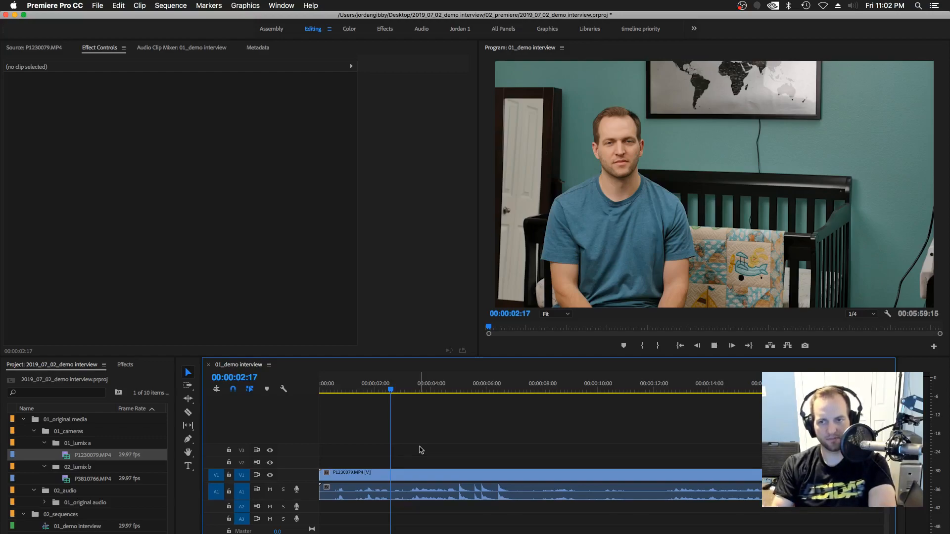
key("space")
key("j")
key("k")
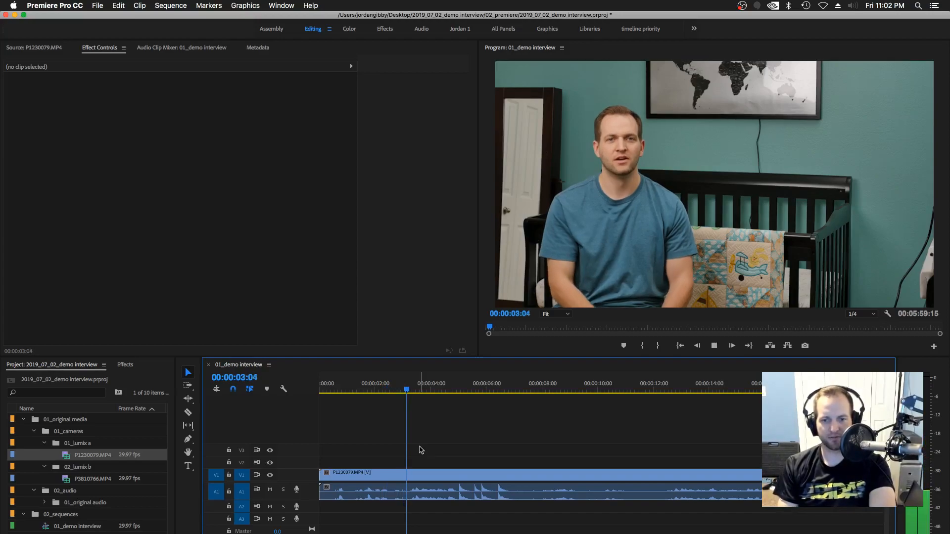
key("k")
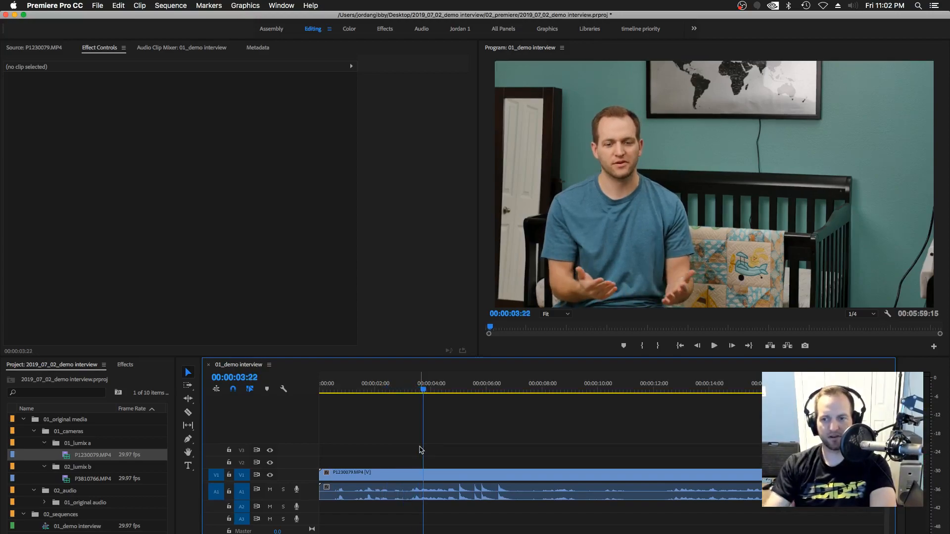
left_click(714, 347)
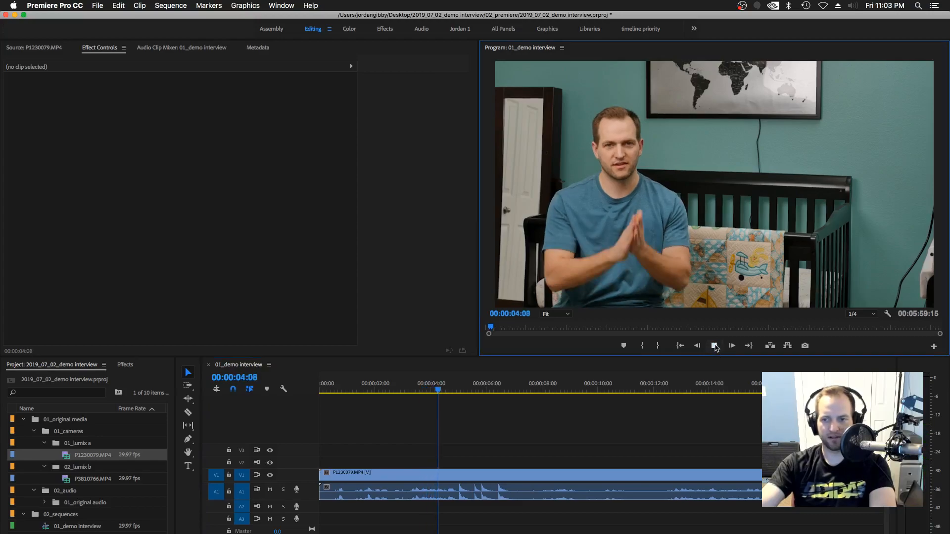
left_click(714, 347)
- Cut the P1230079.MP4 clip at 00:00:04:27, just before the first clap, and place the playhead at 00:00:07:07
left_click(476, 390)
left_click_drag(484, 390, 435, 402)
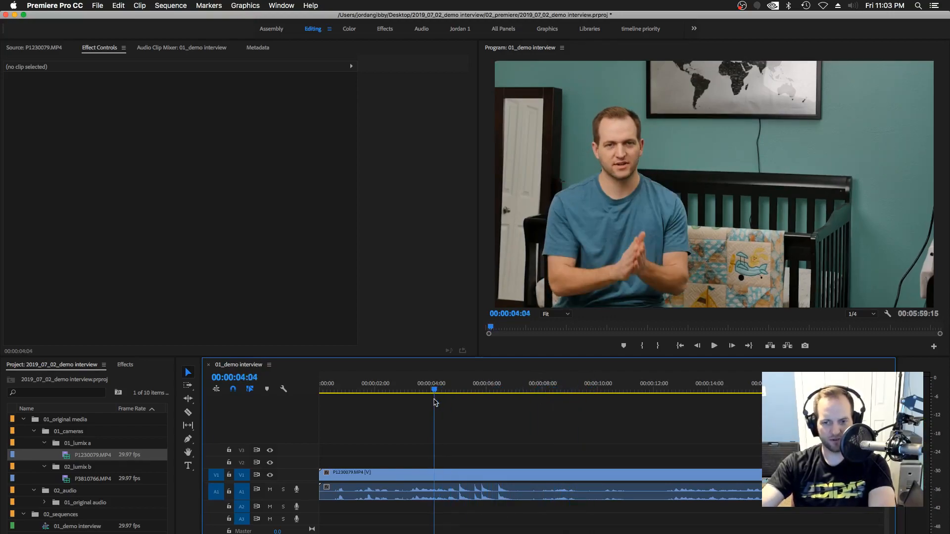
left_click_drag(440, 389, 458, 391)
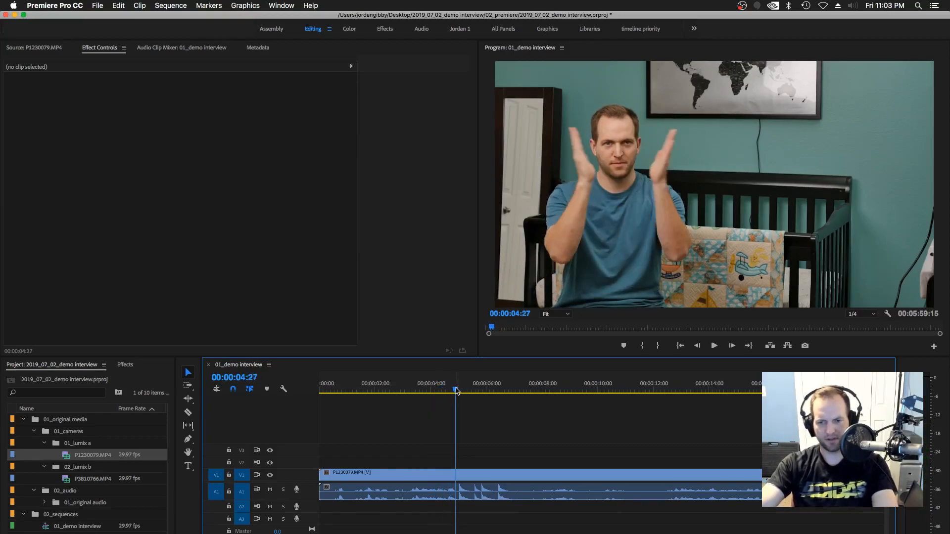
key("super+k")
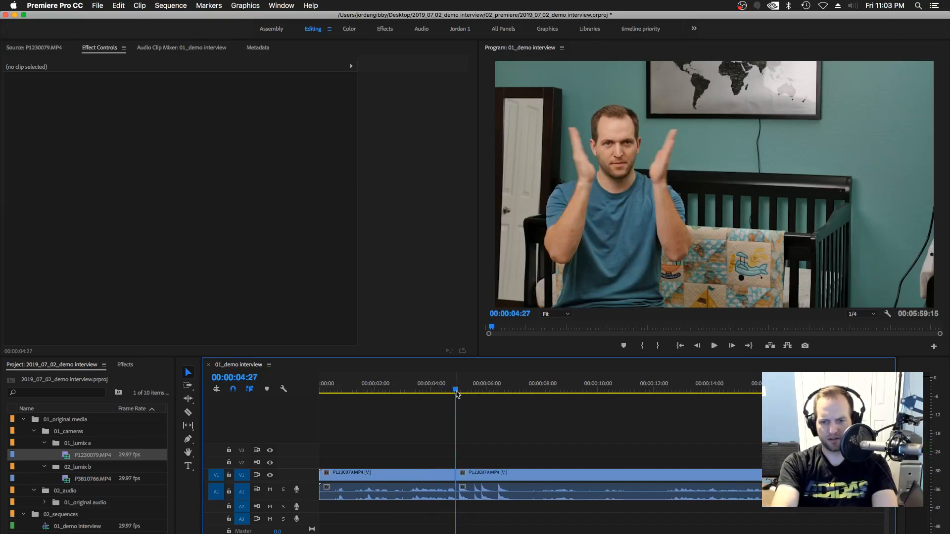
left_click_drag(456, 393, 522, 391)
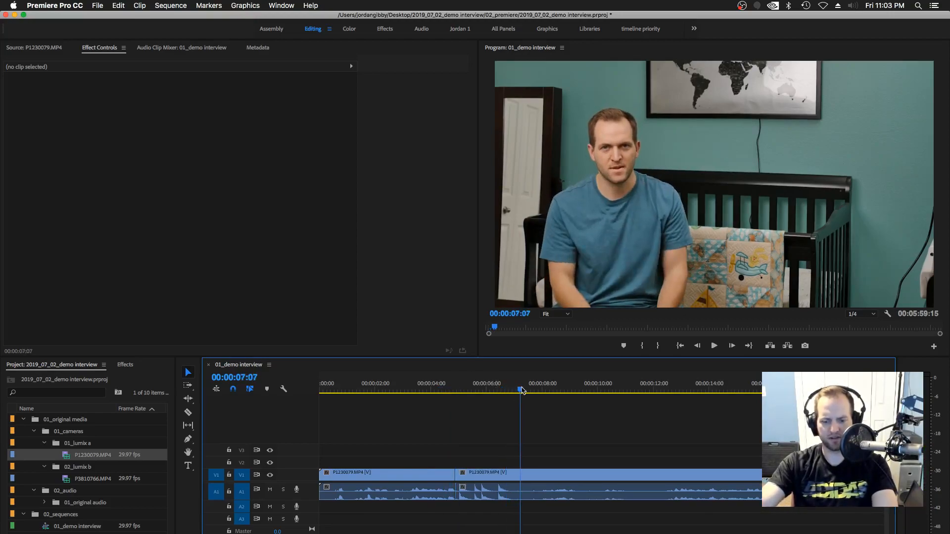
- Cut P1230079.MP4 at 00:00:07:07, place the playhead at 00:00:05:21, and select the short clap clip between the two cuts
key("super+k")
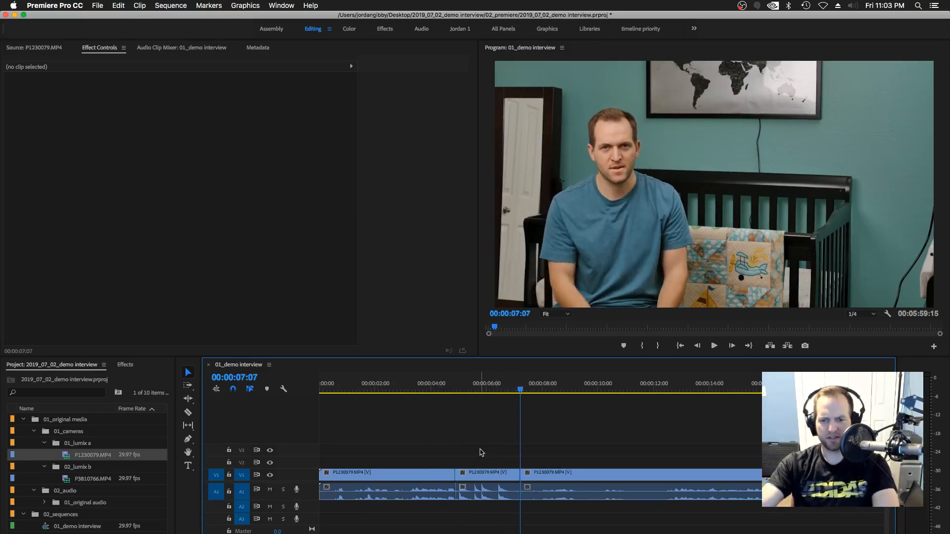
left_click(478, 389)
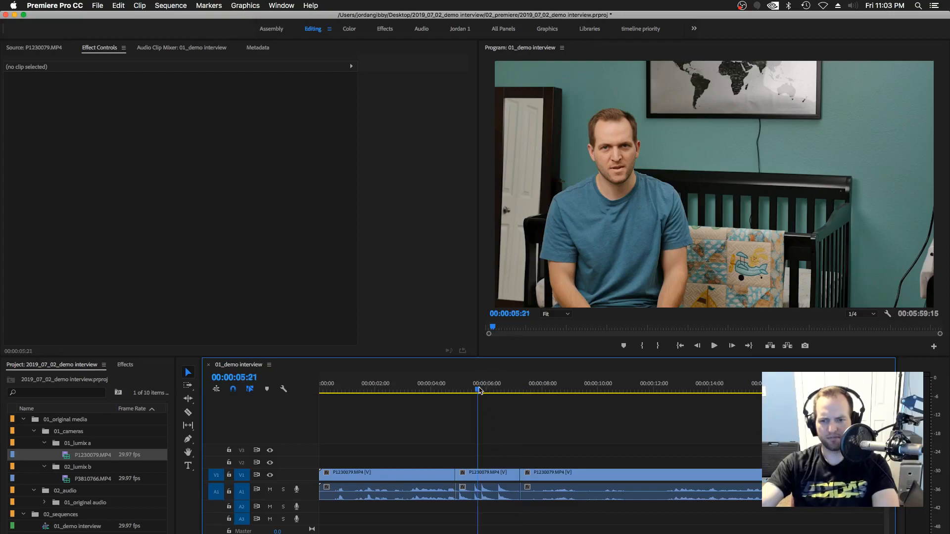
left_click(494, 476)
left_click(509, 444)
left_click(497, 479)
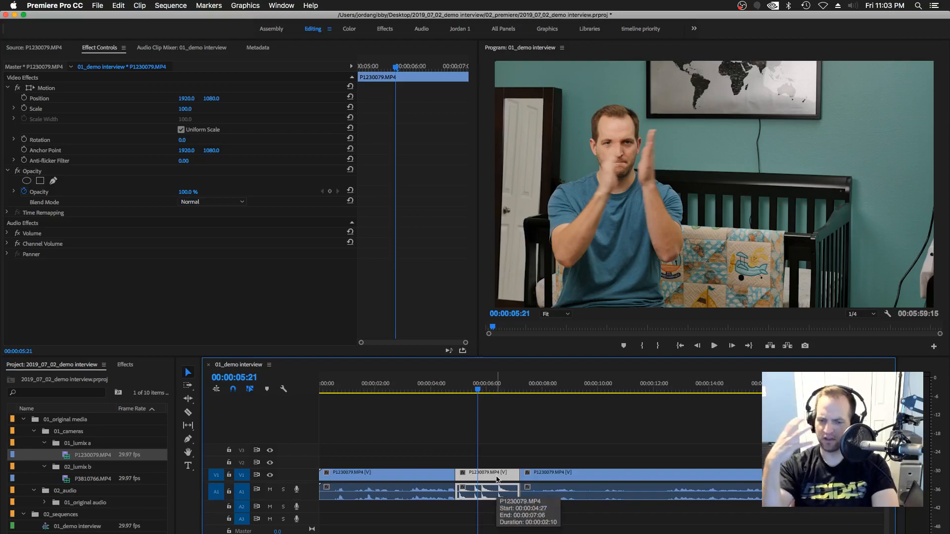
left_click(494, 462)
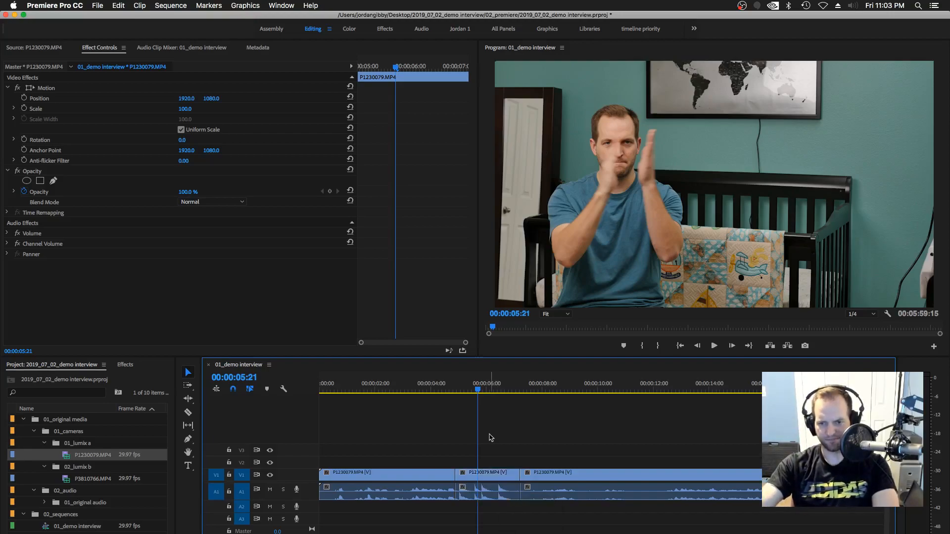
left_click(494, 477)
- Look through the source, effect controls, audio clip mixer and metadata views, and scrub the source clip to 00:01:56:18
left_click(34, 48)
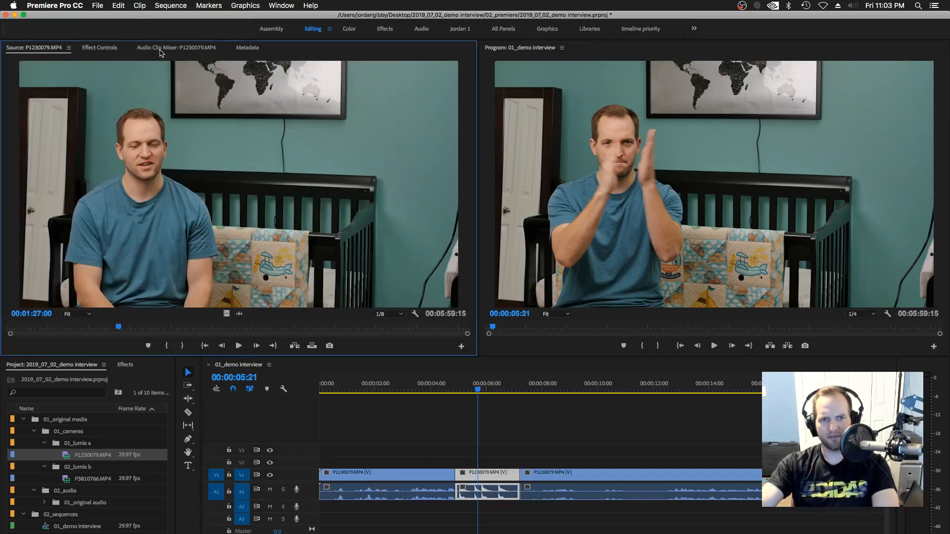
left_click(87, 49)
left_click(155, 51)
left_click(245, 49)
left_click(95, 51)
left_click(34, 48)
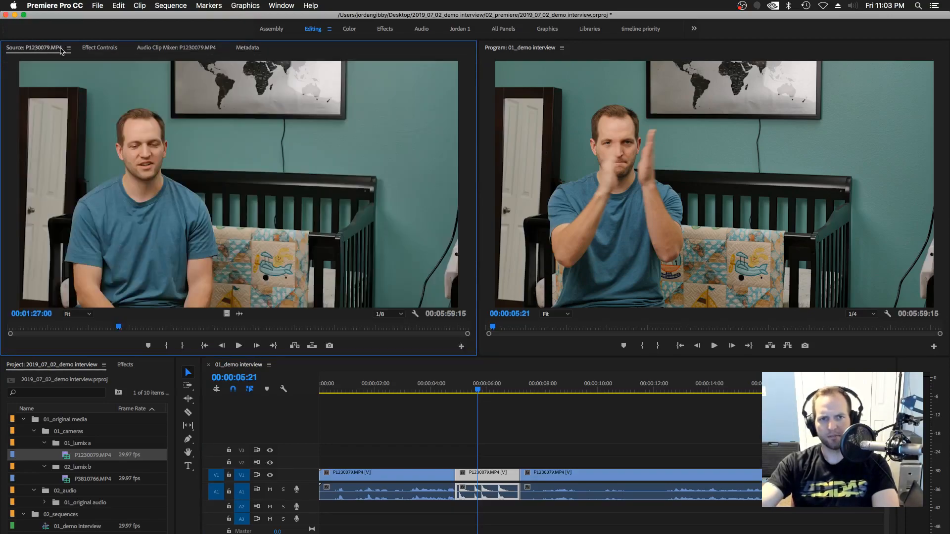
left_click(513, 410)
left_click(502, 471)
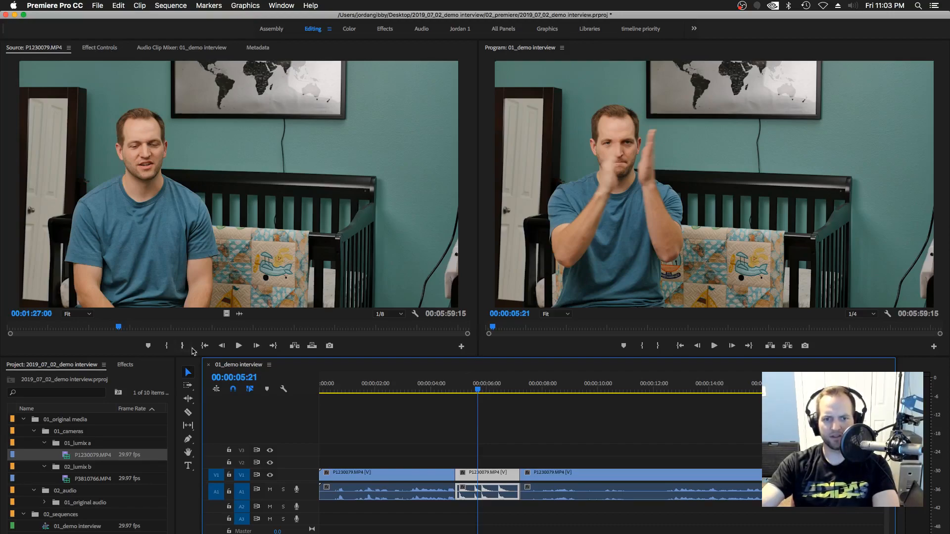
left_click_drag(176, 327, 157, 327)
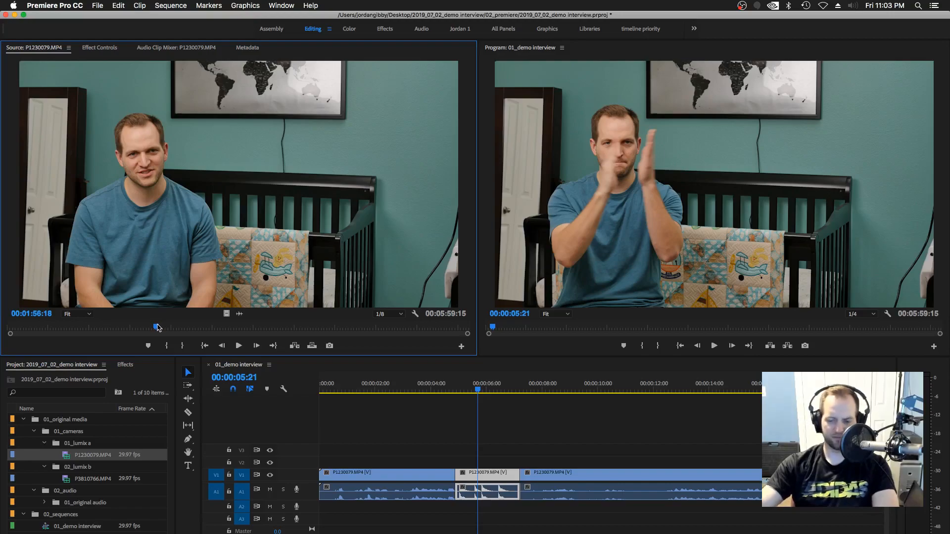
- Examine how the effect controls respond to selecting the clap clip, the sequence and the source clip, finishing with the clap clip selected
left_click(101, 50)
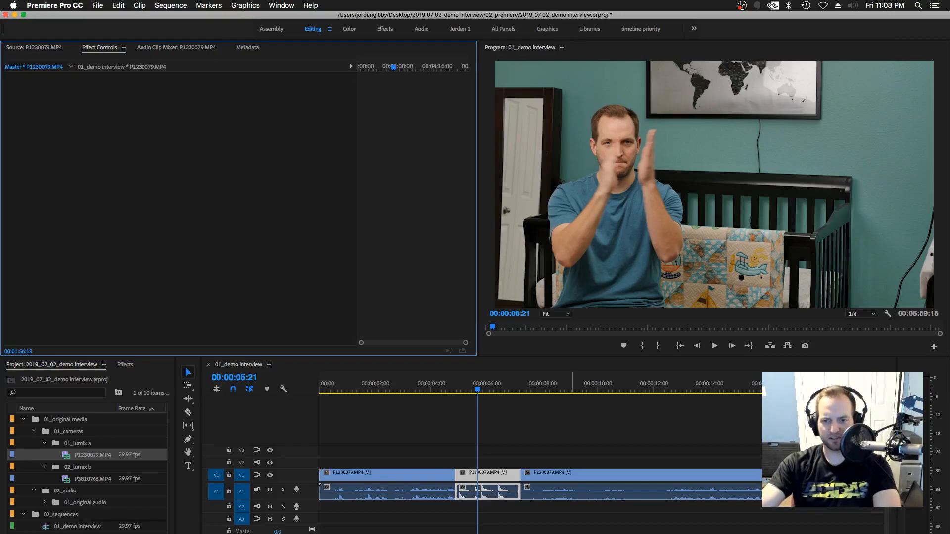
left_click(528, 460)
left_click(472, 482)
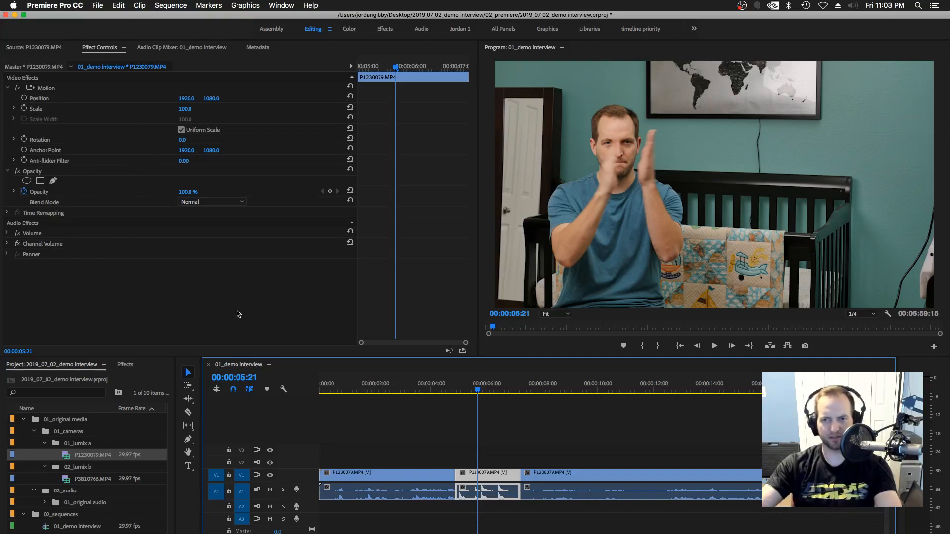
left_click(470, 460)
left_click(493, 478)
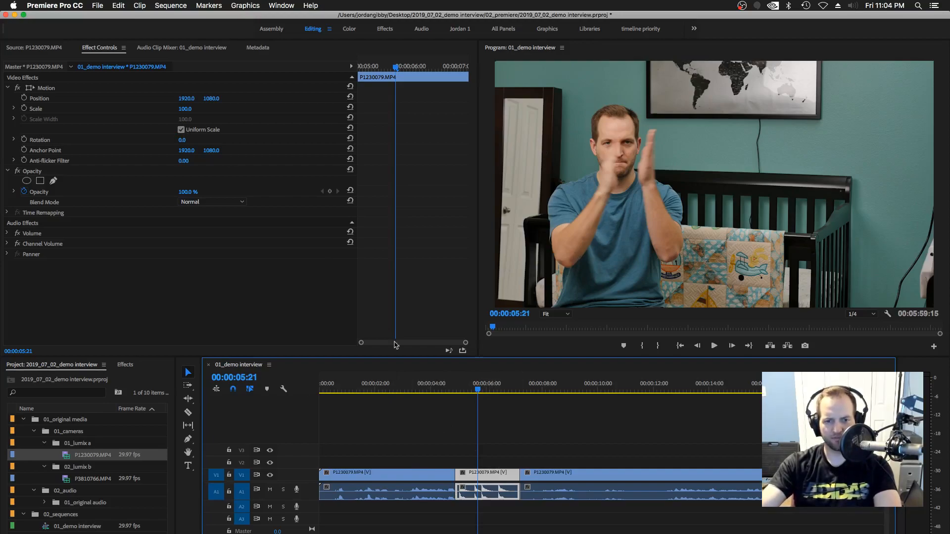
left_click(45, 528)
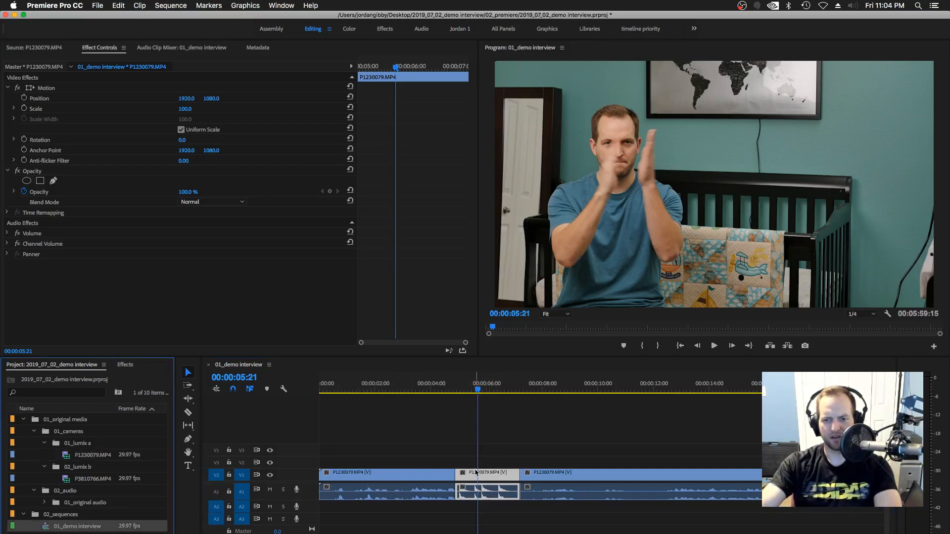
left_click(70, 457)
left_click(510, 478)
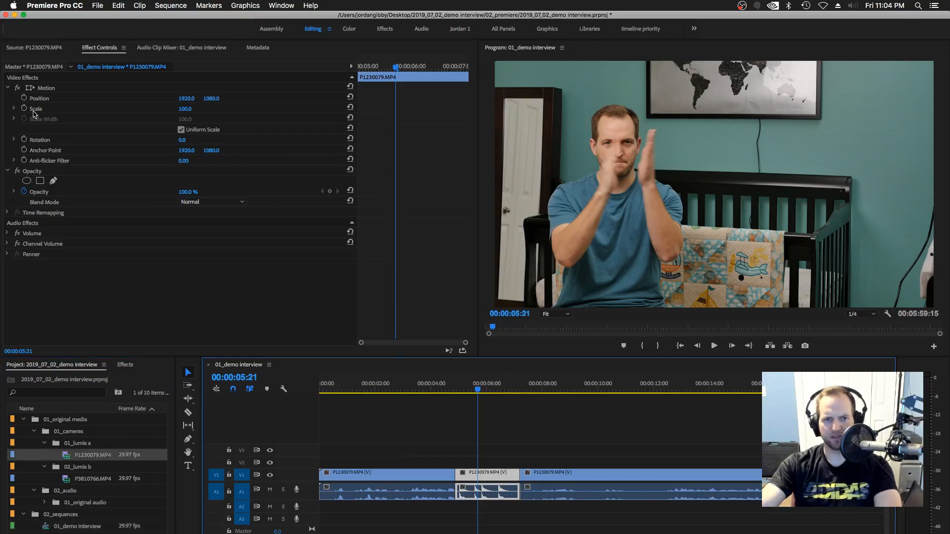
- Try shrinking the clap clip's Scale to 52, and set it to 10
left_click(69, 111)
left_click(184, 110)
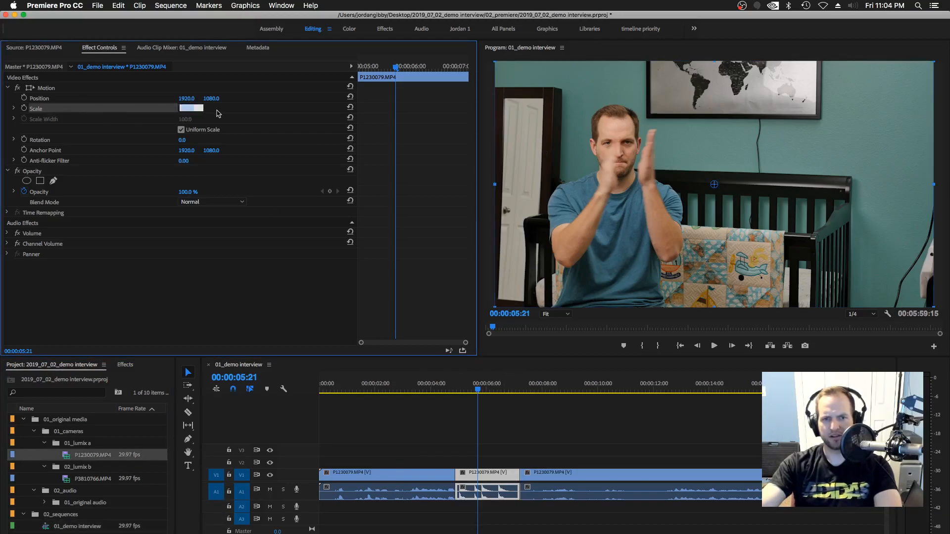
left_click(218, 112)
left_click(189, 109)
left_click(211, 108)
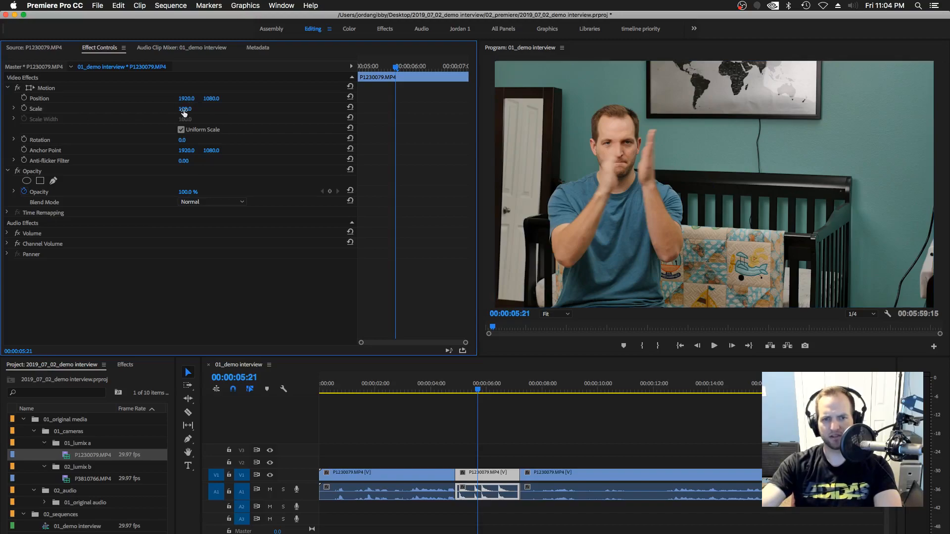
mouse_move(184, 108)
left_mouse_down()
mouse_move(211, 109)
mouse_move(178, 109)
mouse_move(191, 105)
left_mouse_up()
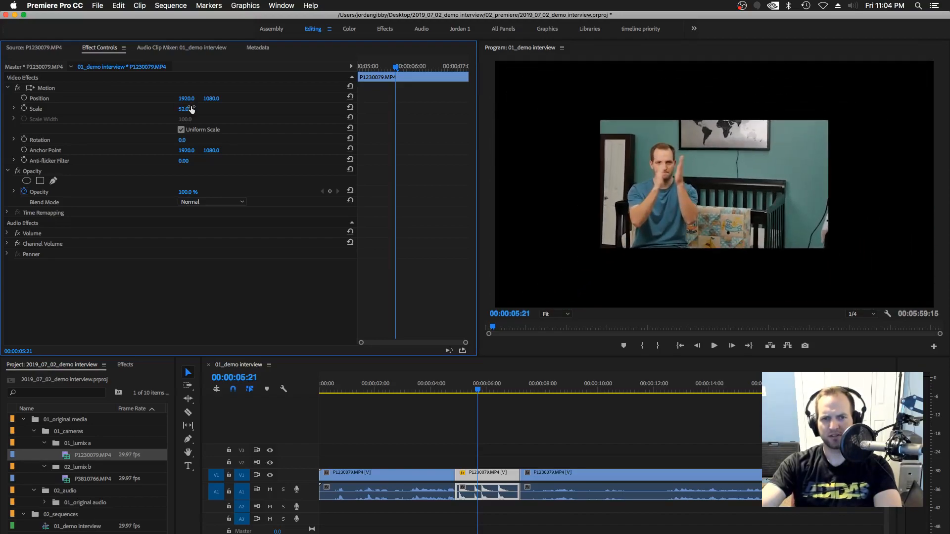
left_click(183, 108)
type("10")
key("Return")
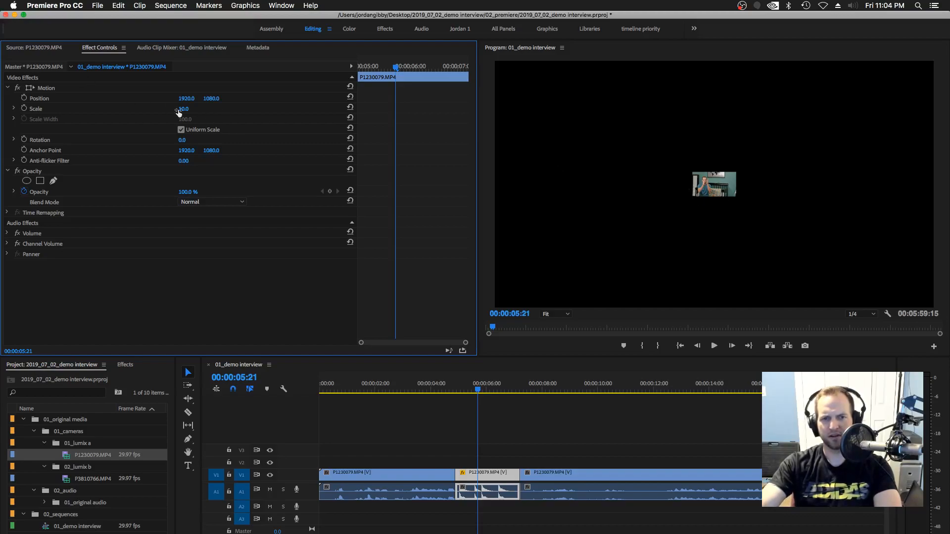
- Try enlarging the clap clip's Scale to 160, and reset the parameter to its default
mouse_move(182, 113)
left_mouse_down()
mouse_move(220, 113)
mouse_move(196, 113)
left_mouse_up()
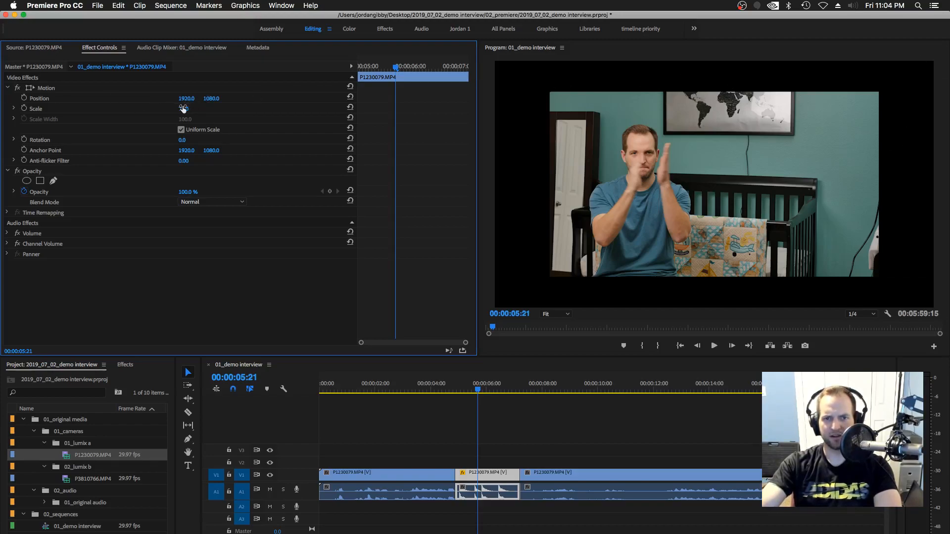
left_click_drag(184, 108, 226, 108)
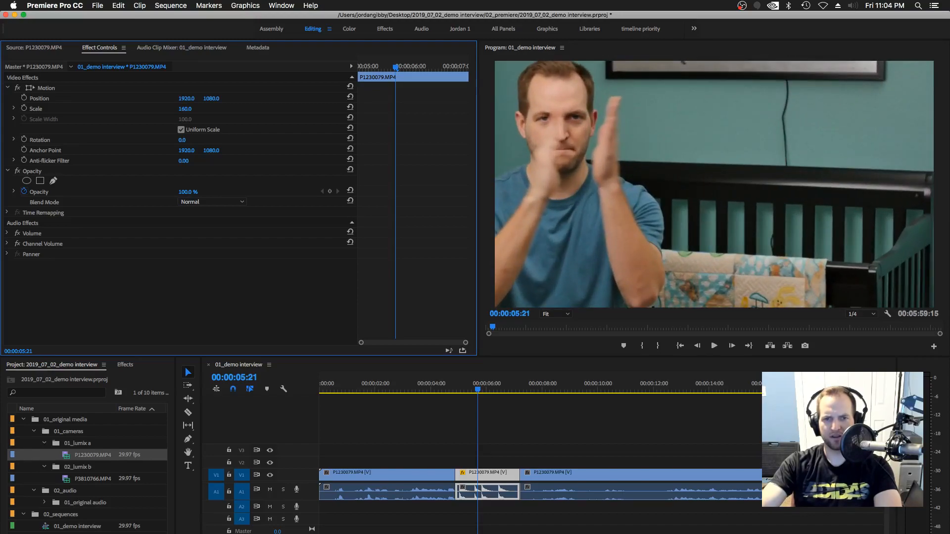
left_click(187, 109)
left_click(350, 108)
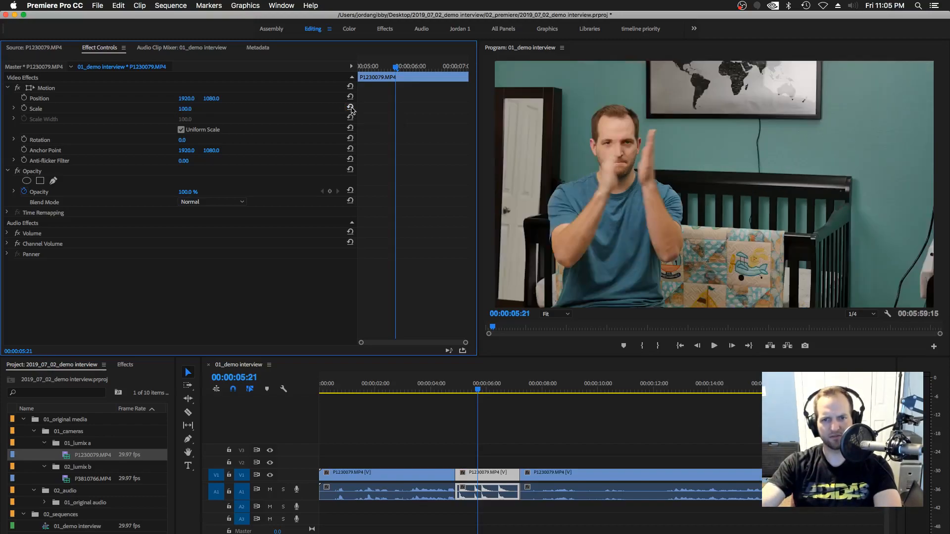
- Set the clap clip's Scale to 200 and shift its Position to about 3577, 1572 to bring the man into frame
left_click(187, 110)
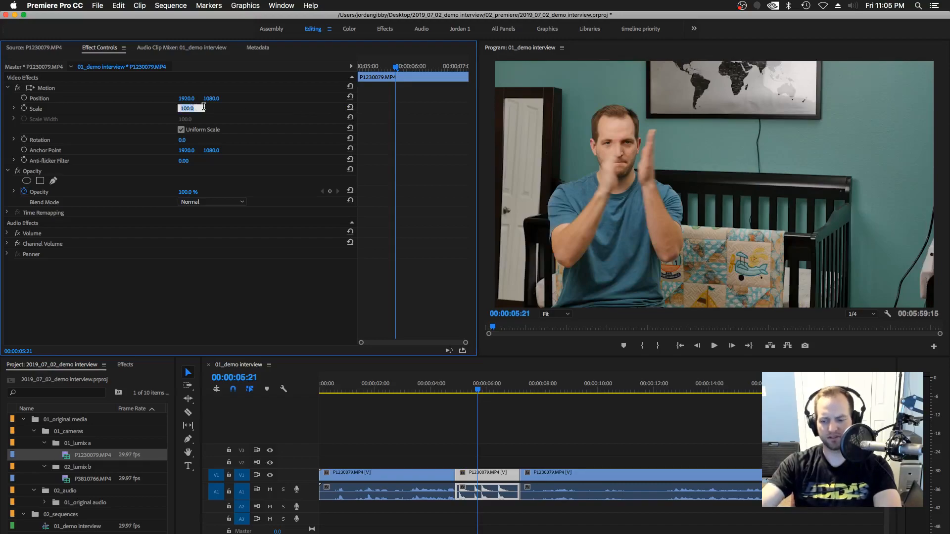
type("200")
key("Return")
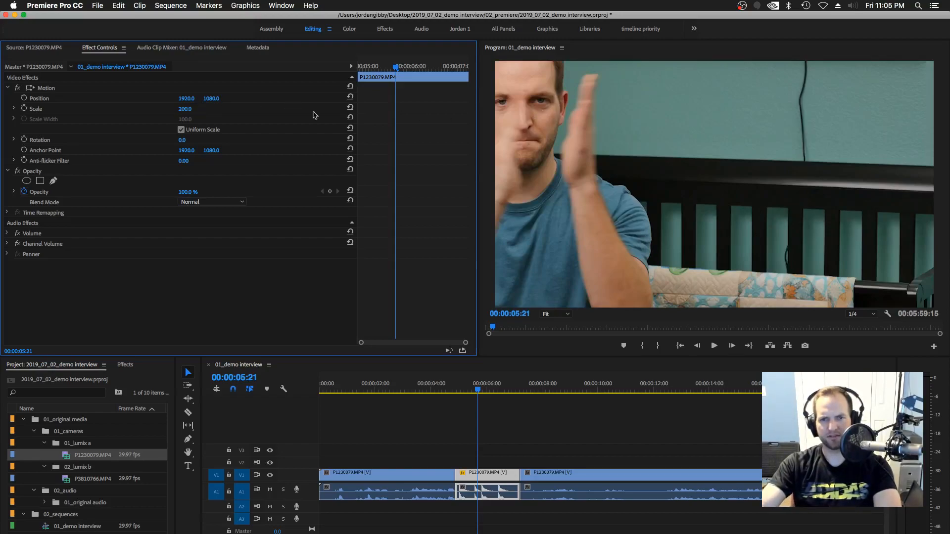
left_click_drag(185, 101, 816, 101)
left_click_drag(206, 100, 450, 100)
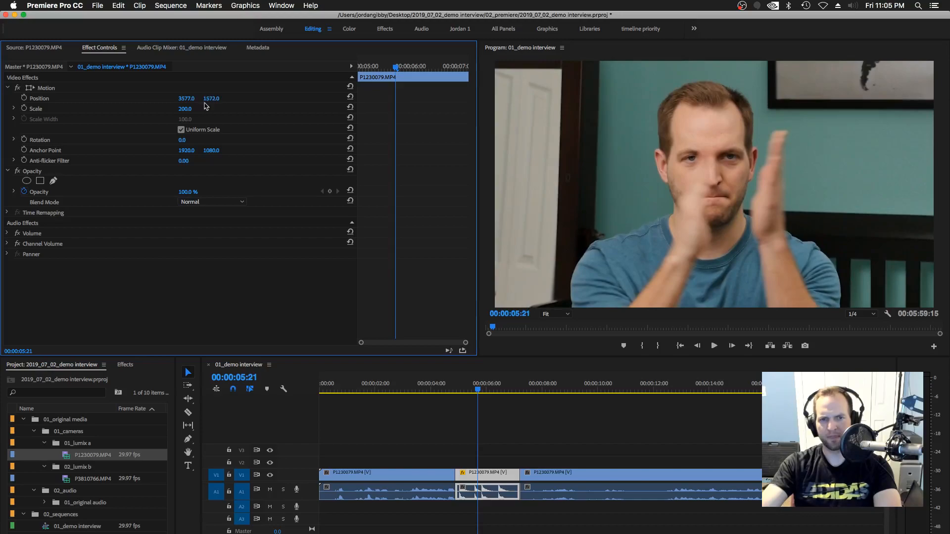
- Enlarge the clap clip's Scale to 324 and adjust its Position to about 4539.3, 2290.4 to frame the face
left_click_drag(185, 109, 246, 108)
left_click_drag(183, 99, 366, 98)
left_click_drag(210, 99, 315, 111)
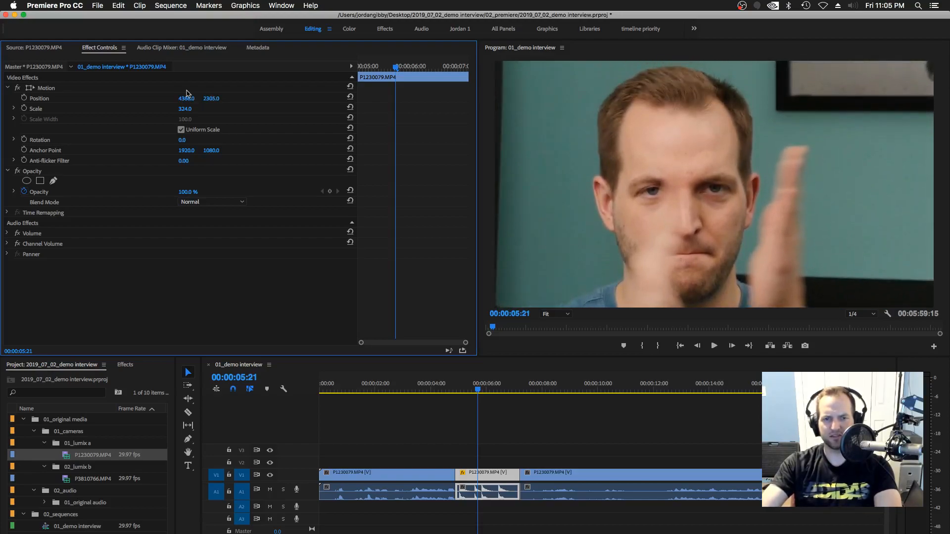
left_click(623, 152)
mouse_move(634, 151)
left_mouse_down()
mouse_move(643, 133)
mouse_move(639, 142)
left_mouse_up()
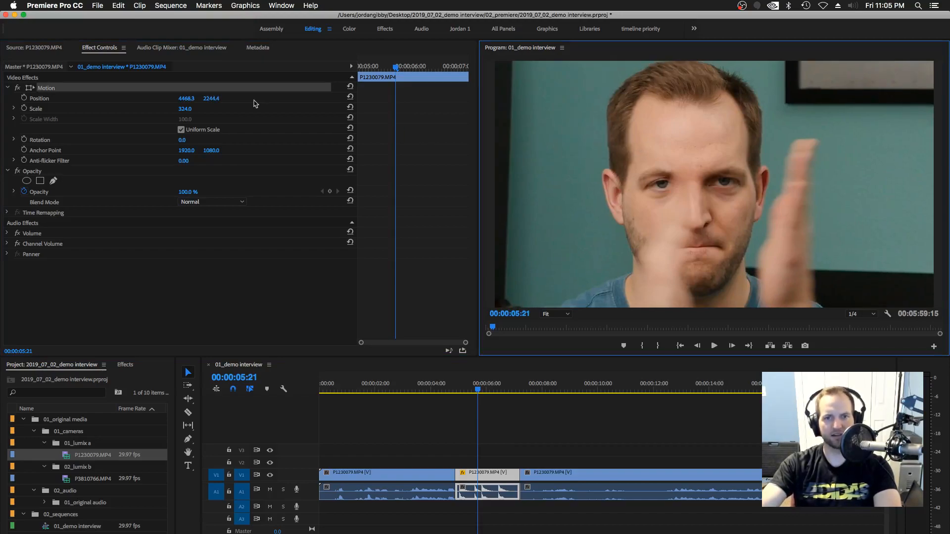
left_click_drag(187, 99, 213, 98)
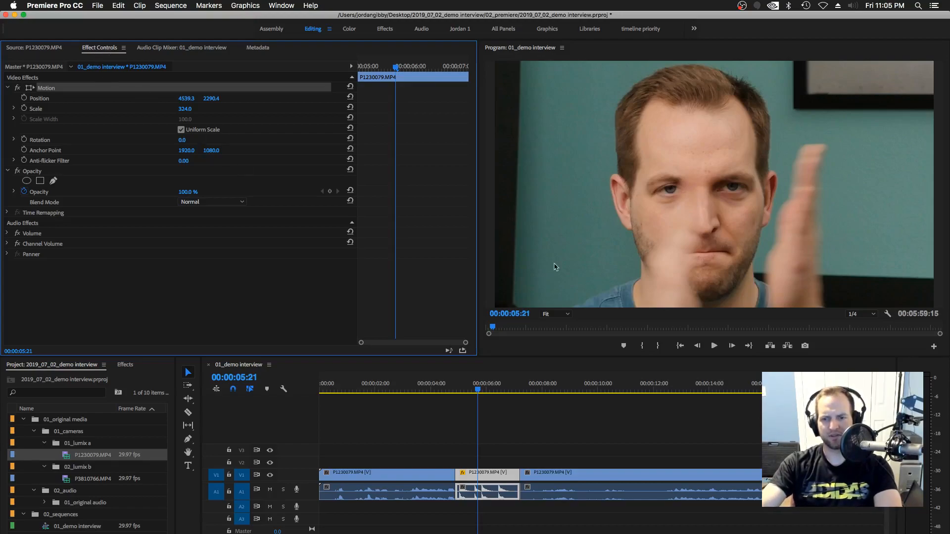
- Compare the Motion settings of the first, clap and last clips, checking the picture at 00:00:05:10 and 00:00:03:17
left_click_drag(476, 393, 468, 394)
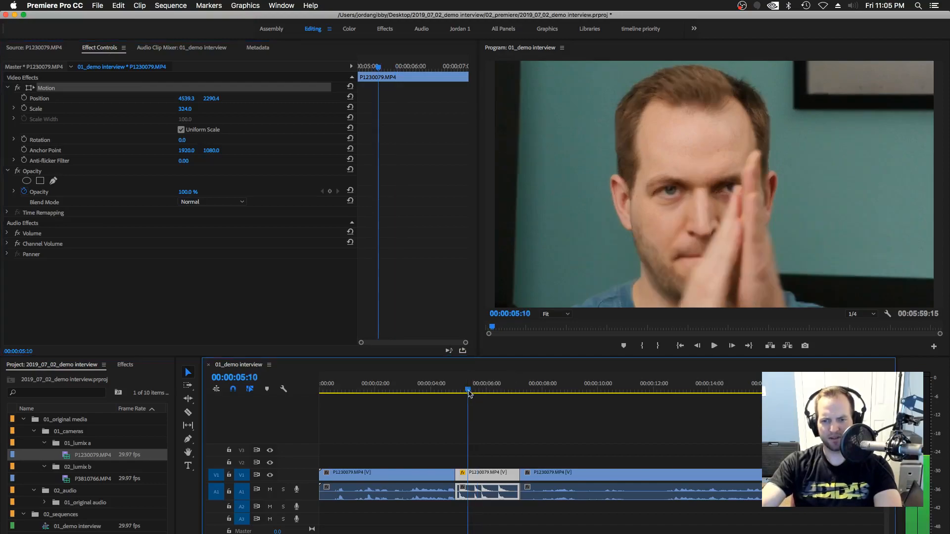
left_click(424, 479)
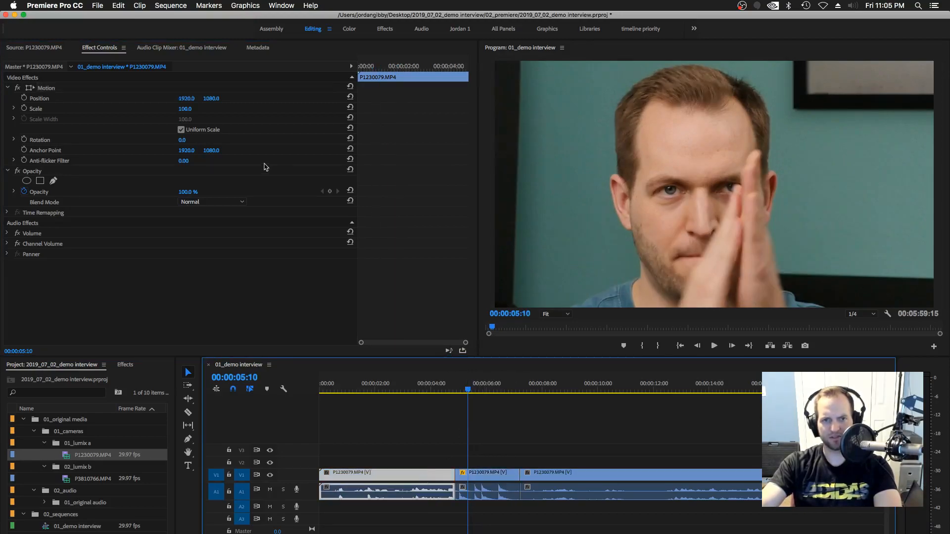
left_click(501, 478)
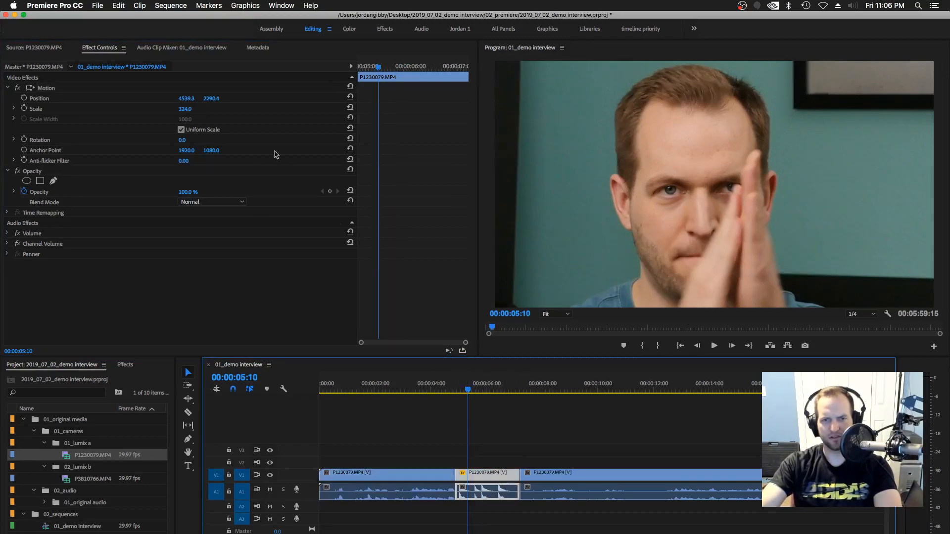
left_click(559, 474)
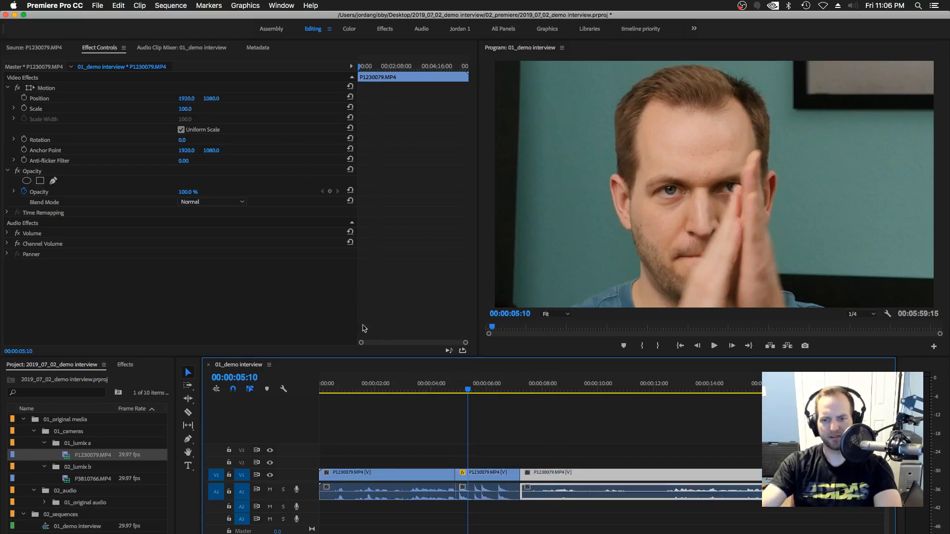
left_click(425, 474)
left_click(418, 385)
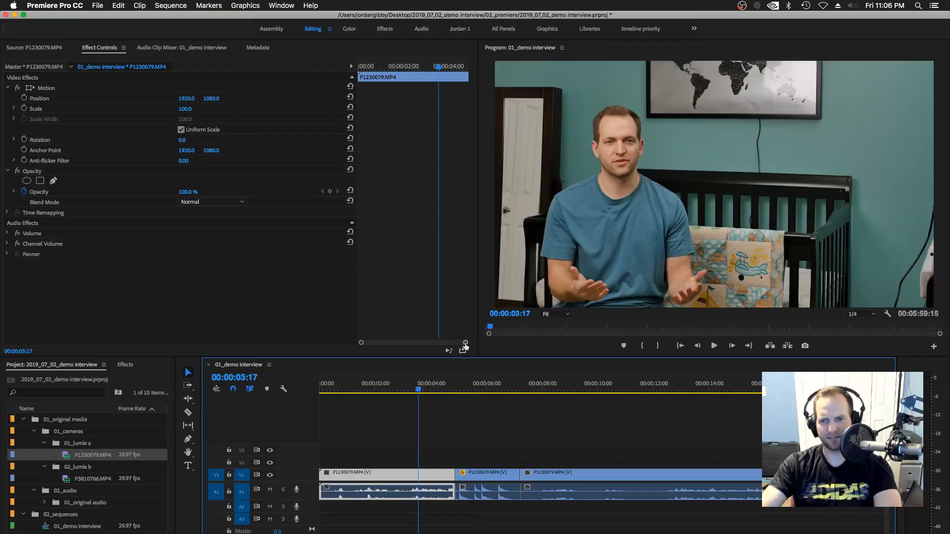
left_click(495, 476)
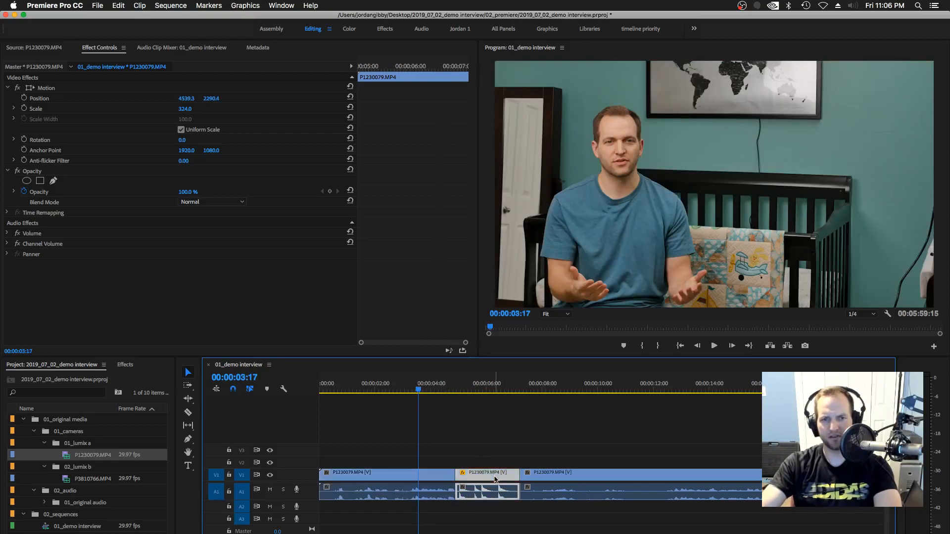
- Play from the end of the first clip into the zoomed clap clip, and scrub back across the cut to 00:00:04:07
left_click(449, 475)
left_click(412, 389)
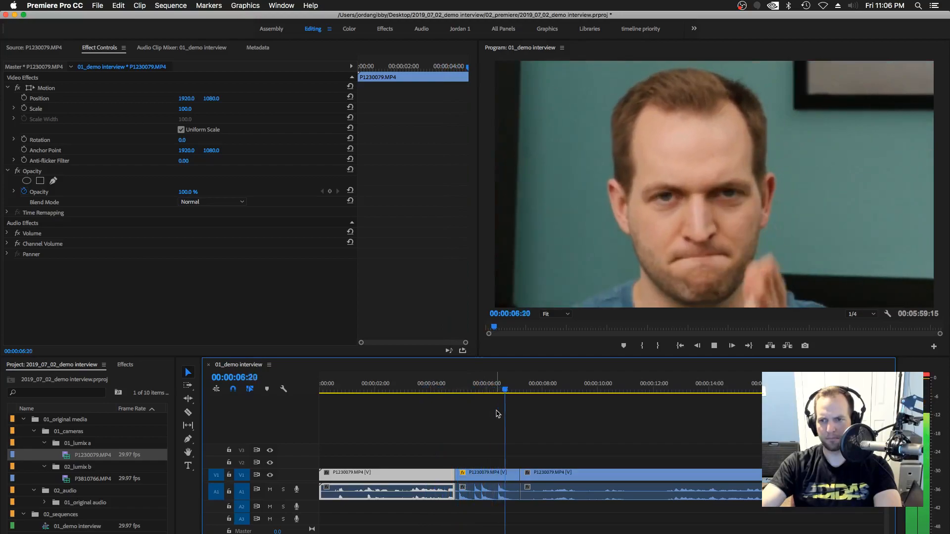
key("space")
left_click(494, 389)
left_click_drag(494, 389, 473, 391)
left_click(497, 475)
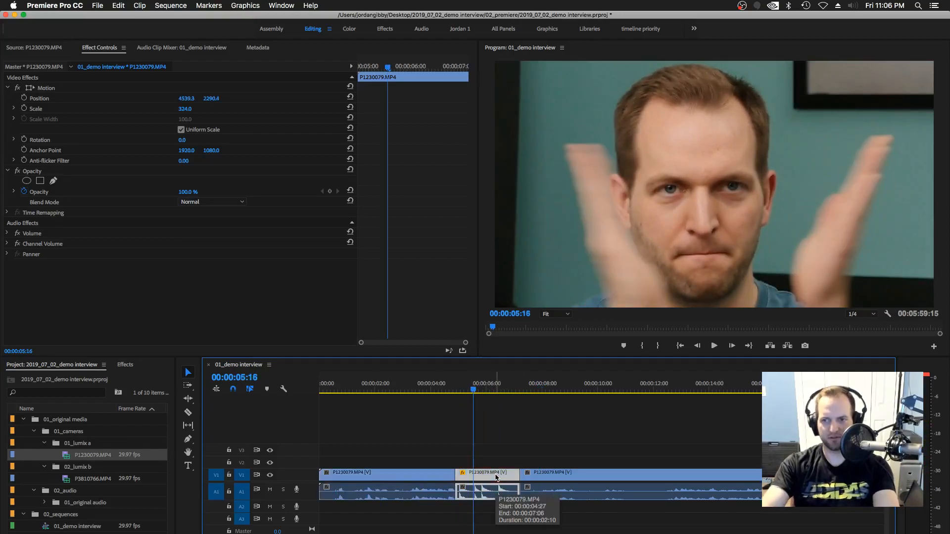
left_click_drag(490, 391, 438, 390)
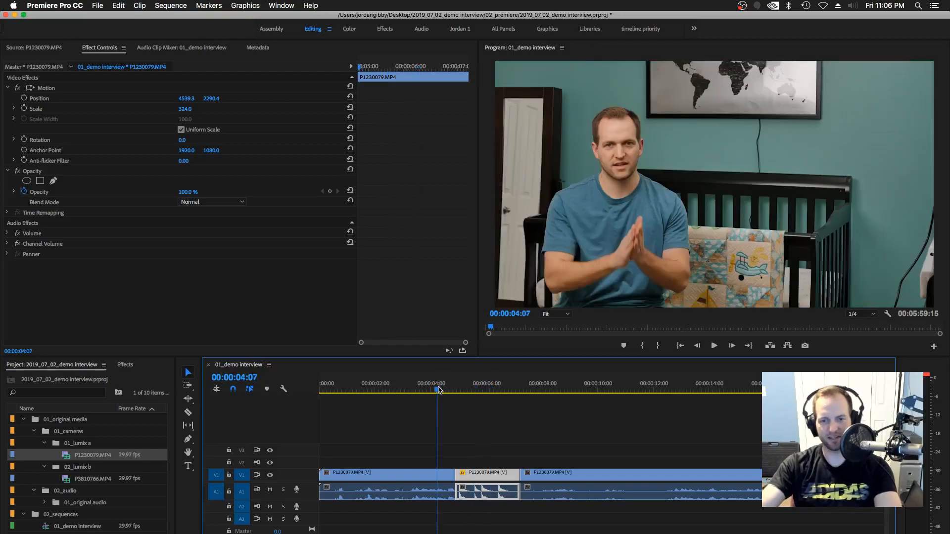
- Compare the picture before and inside the clap clip at 00:00:03:12 and 00:00:05:29, and inspect the last clip's Motion settings
left_click(414, 391)
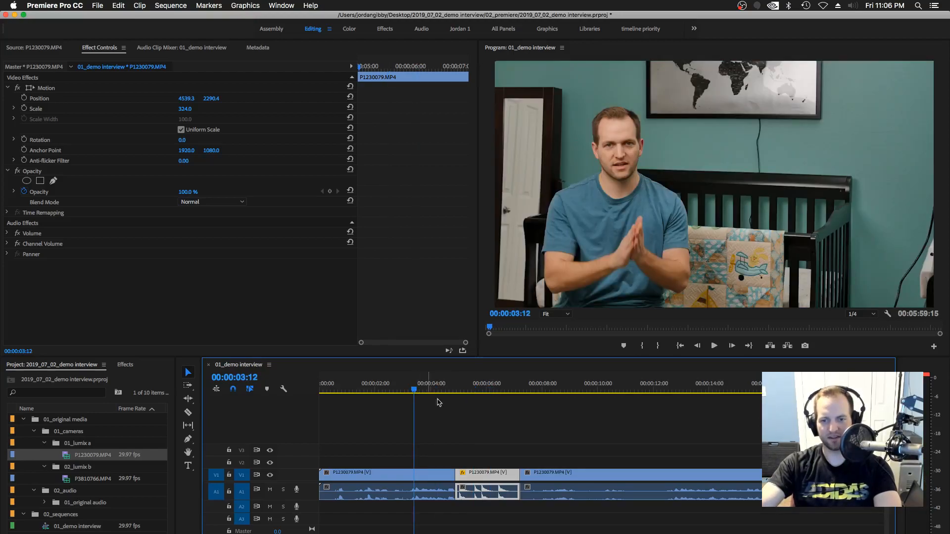
left_click(487, 393)
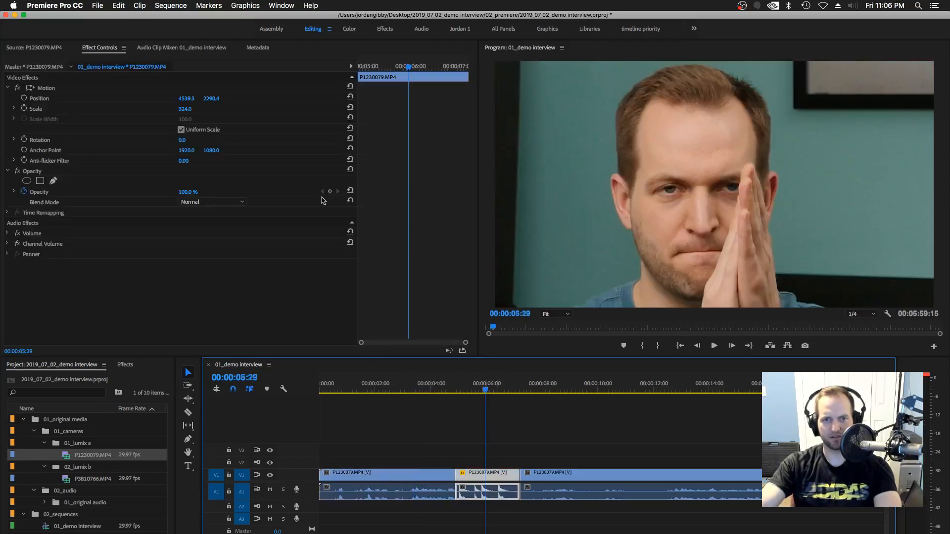
left_click(579, 476)
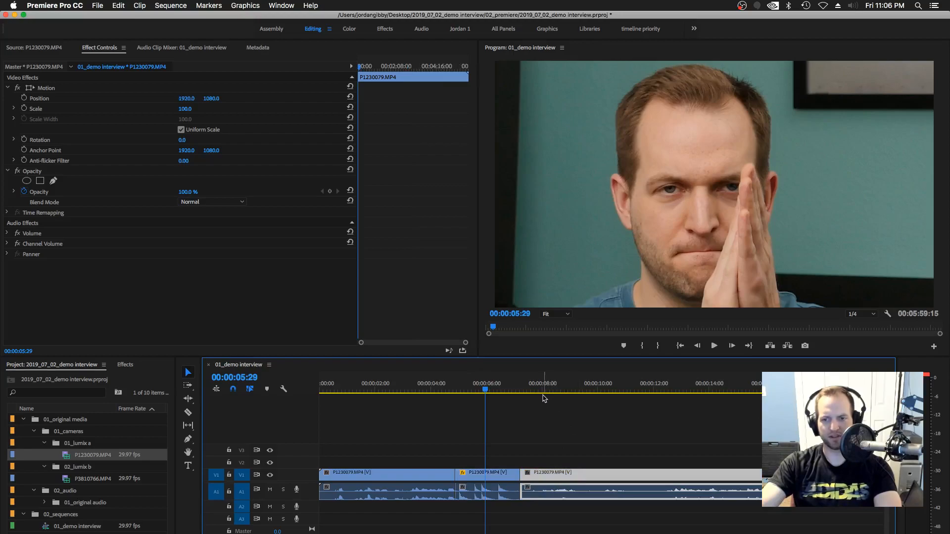
- Set the clap clip's Rotation to -1.0° in its Motion settings
left_click(499, 474)
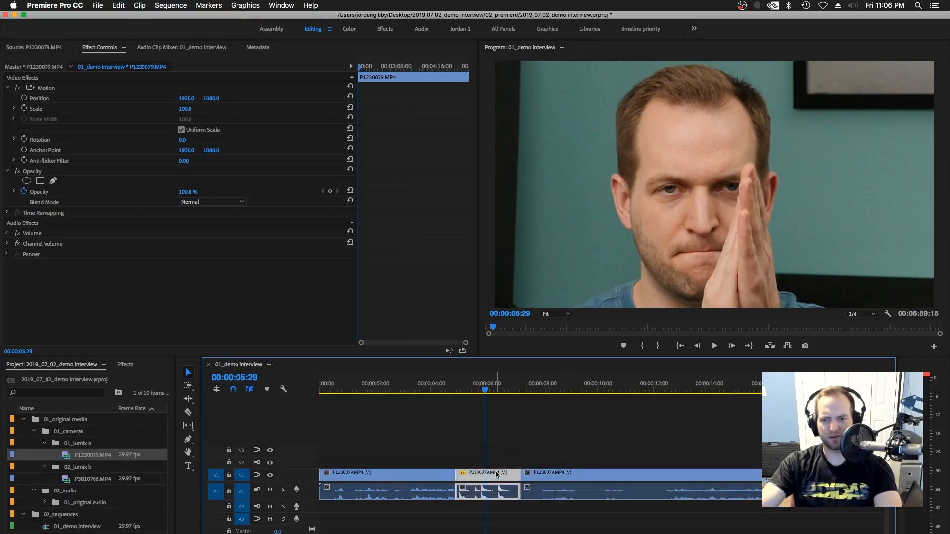
mouse_move(181, 140)
left_mouse_down()
mouse_move(350, 63)
mouse_move(195, 141)
left_mouse_up()
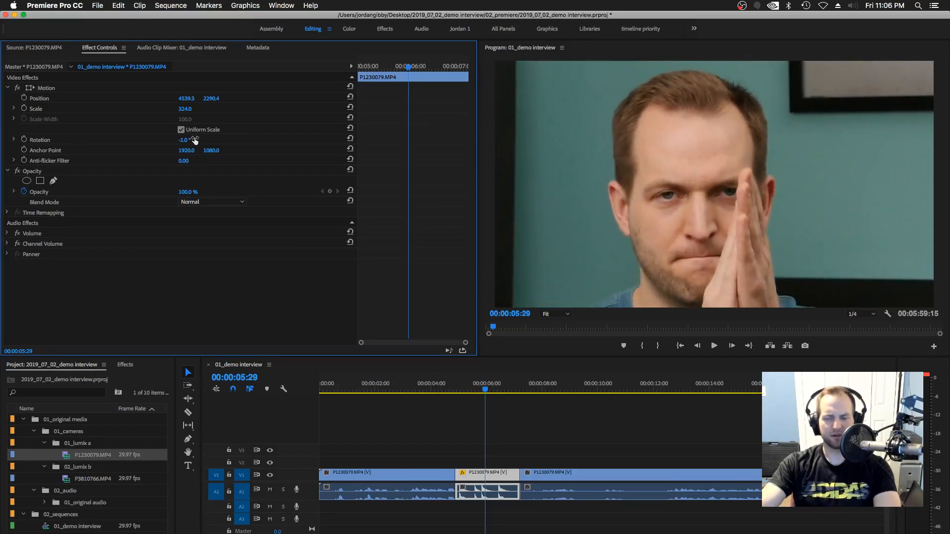
left_click(484, 479)
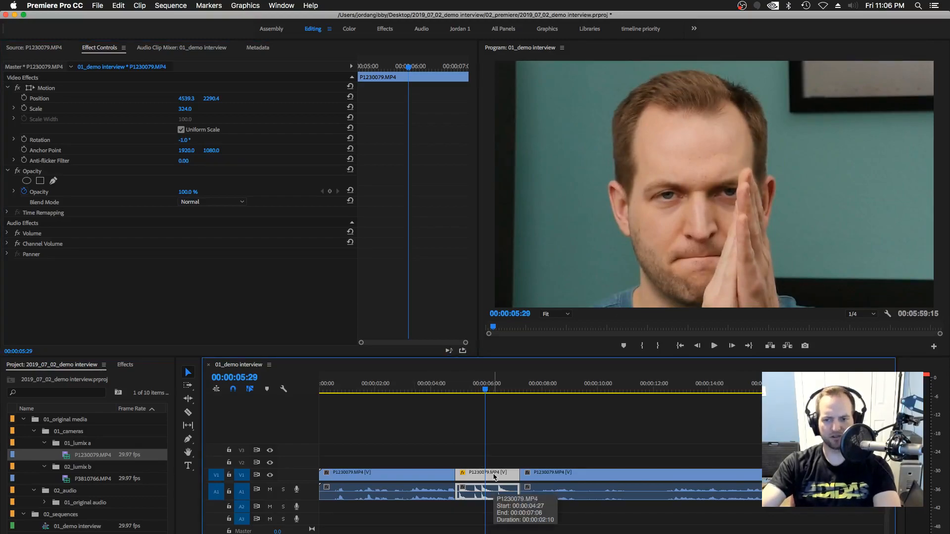
- Extend the start of the clap clip about one second earlier and play across the new cut points
left_click_drag(454, 474, 424, 475)
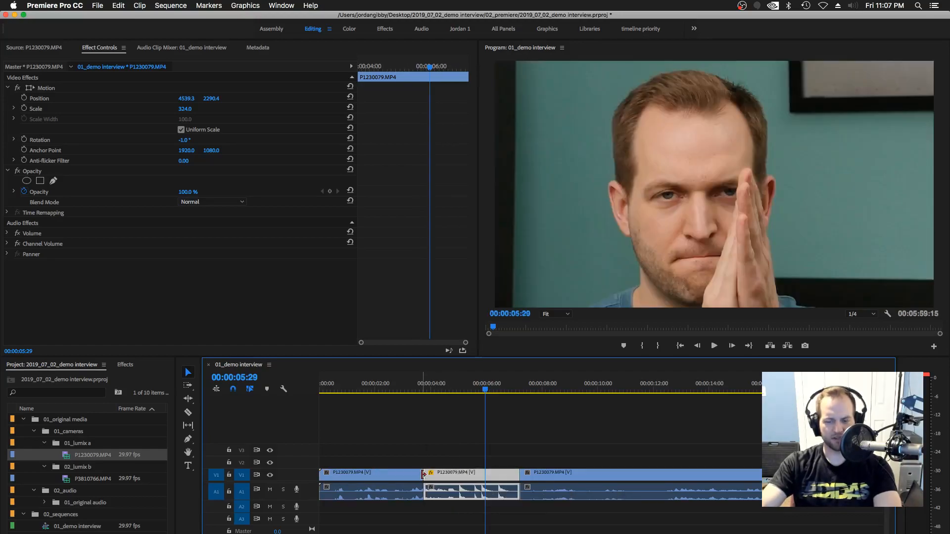
left_click(405, 390)
key("space")
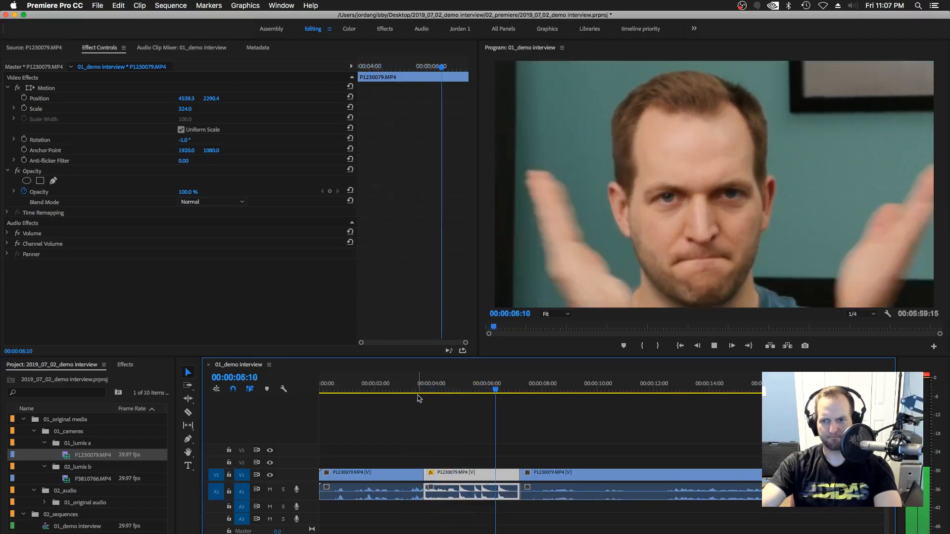
key("space")
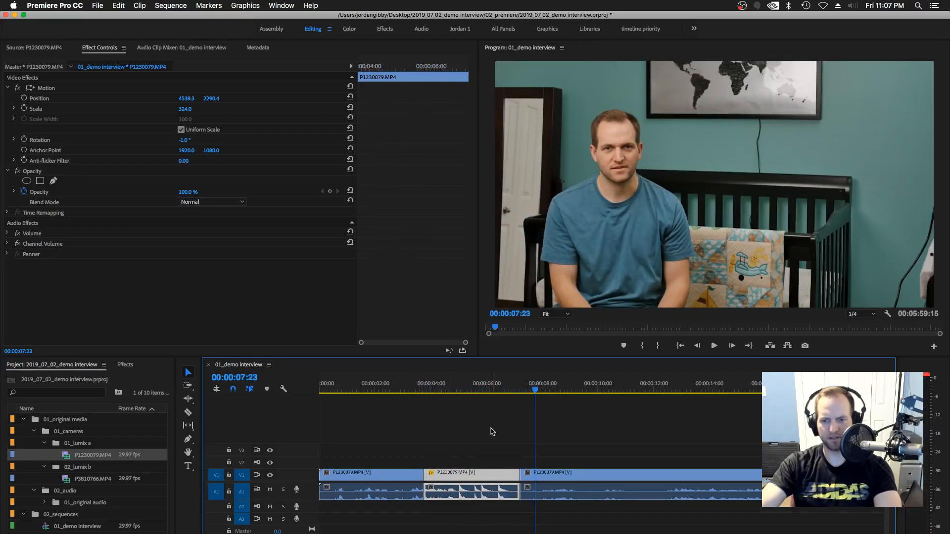
- Delete the first and clap clips, extend the last clip back to the sequence start, and place the playhead at 00:00:02:19
left_click(479, 449)
left_click_drag(507, 450, 396, 487)
key("Delete")
left_click_drag(522, 474, 272, 468)
left_click(393, 388)
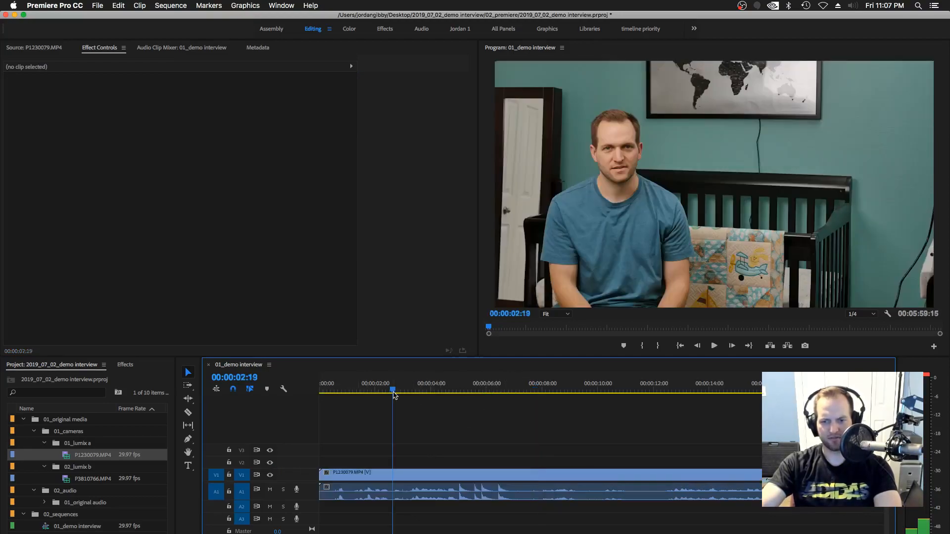
key("minus")
key("equal")
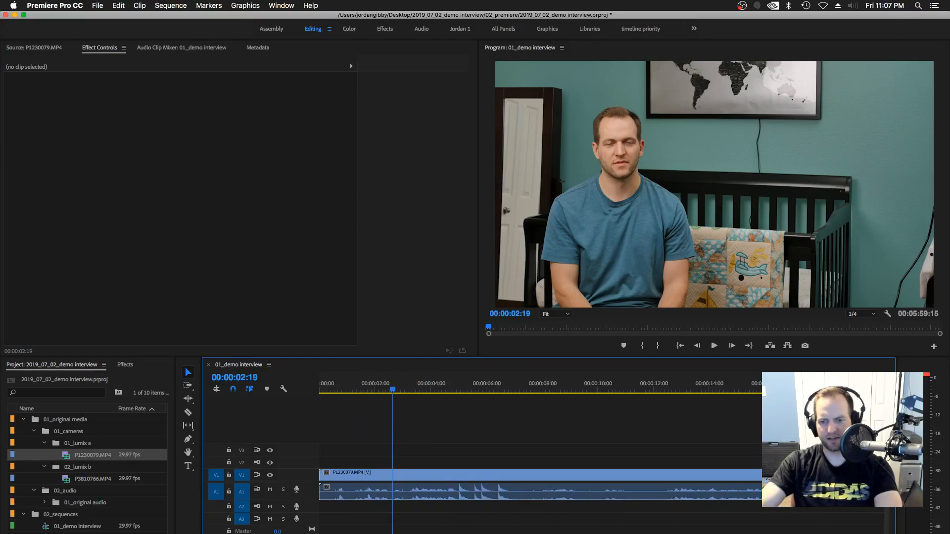
- Switch to Stickies and review the keyboard navigation and video tracks points under "how to cut"
key("super+Tab")
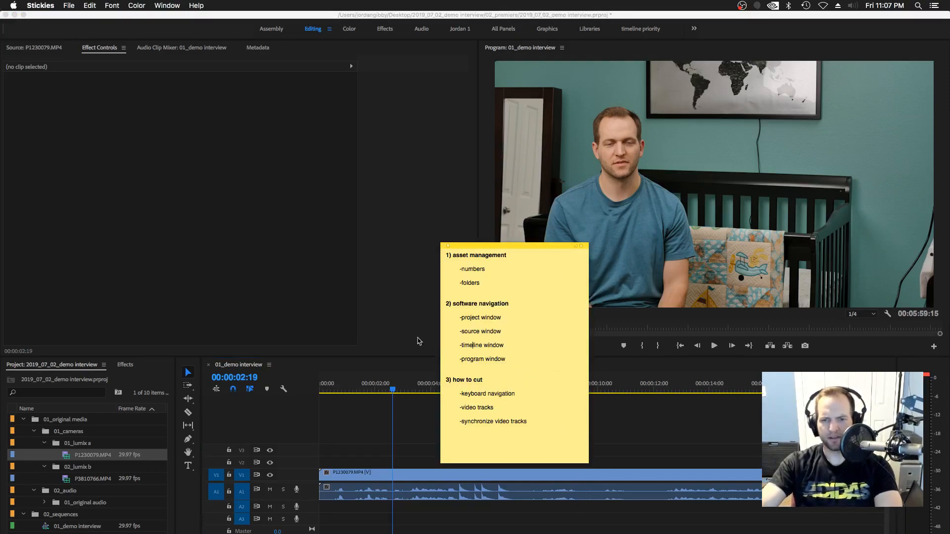
left_click_drag(454, 380, 484, 407)
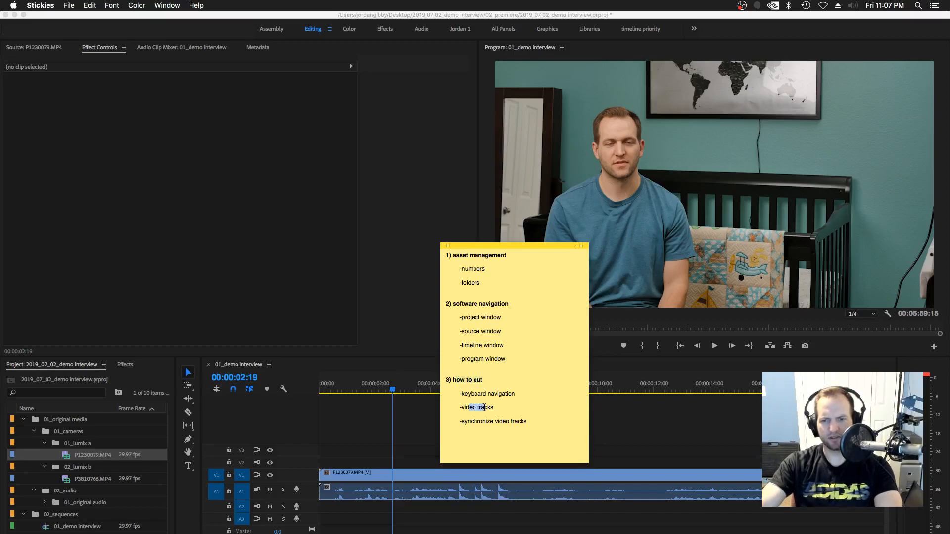
left_click(474, 395)
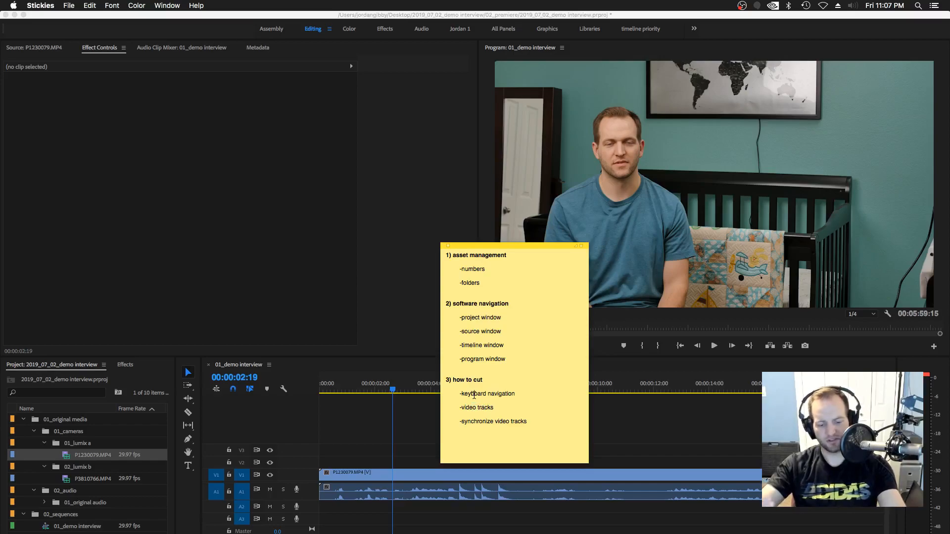
- Return to Premiere Pro and split the interview clip with the Razor tool at six points between about 3 and 7.5 seconds
left_click(430, 426)
key("b")
key("c")
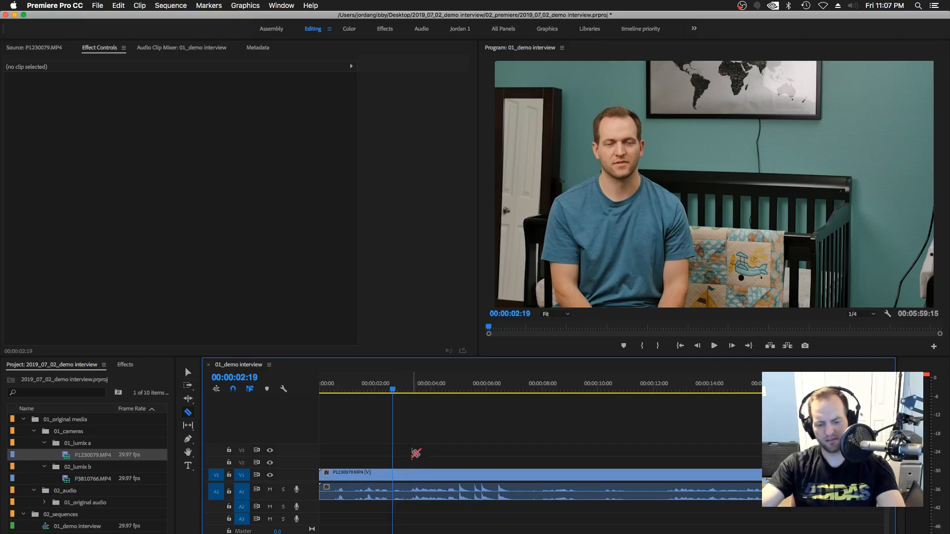
left_click(405, 472)
left_click(432, 472)
left_click(453, 472)
left_click(486, 472)
left_click(504, 473)
left_click(525, 472)
key("v")
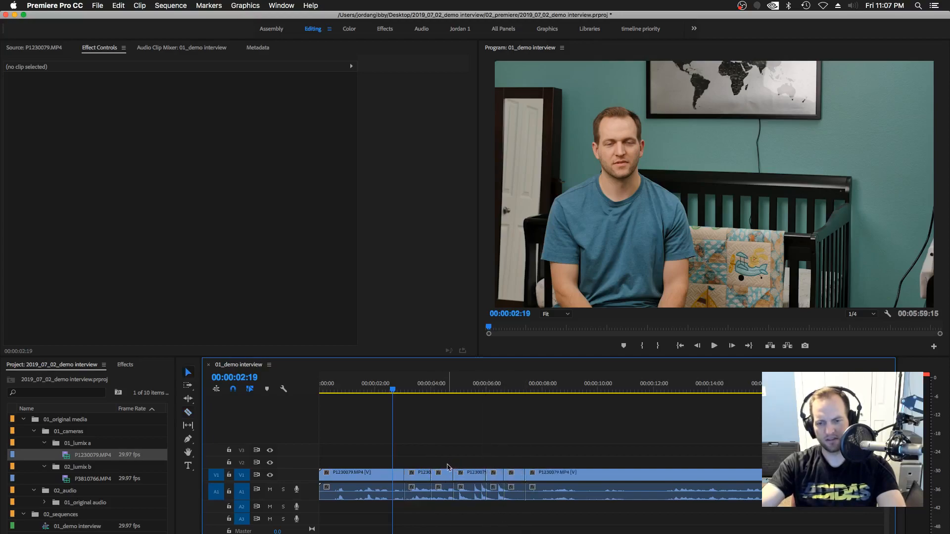
- Alternate between the Razor and Selection tools, finishing with the Selection tool active
key("c")
left_click(188, 373)
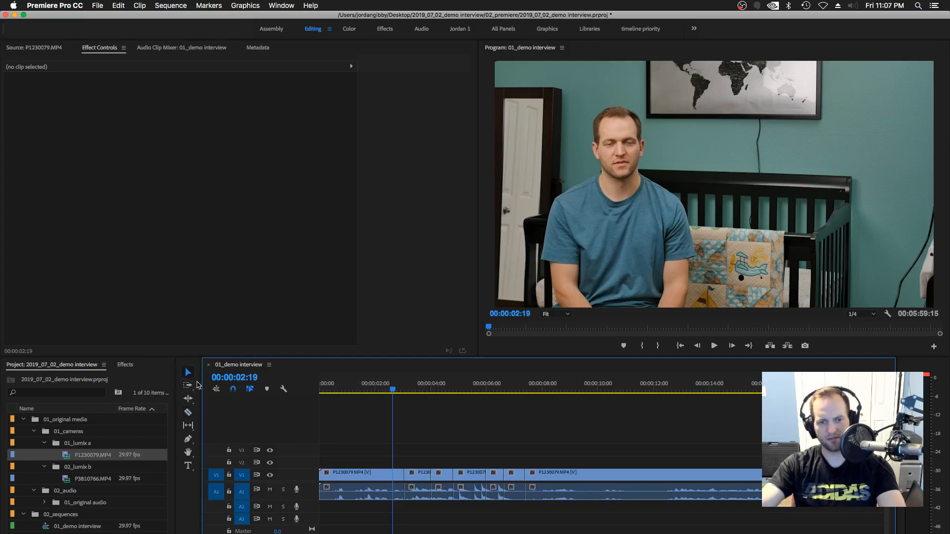
key("v")
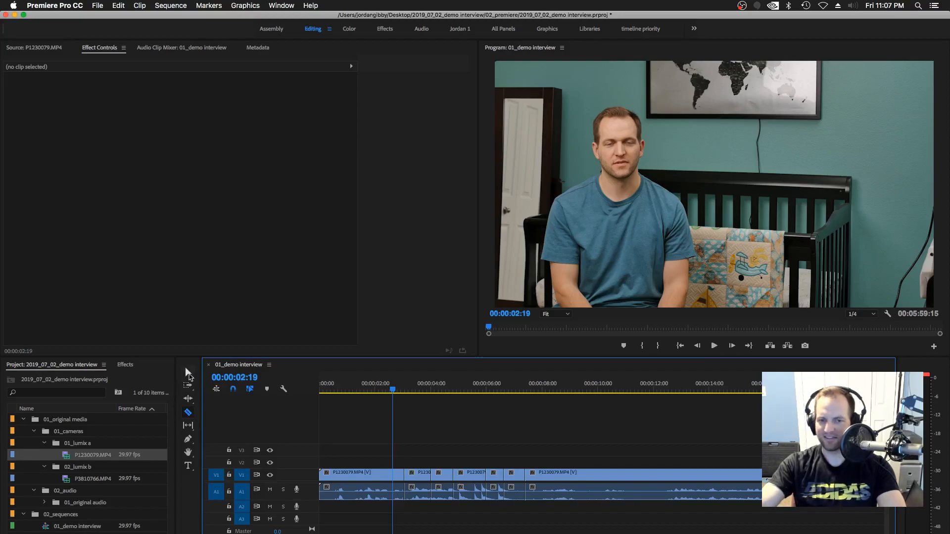
key("c")
left_click(188, 372)
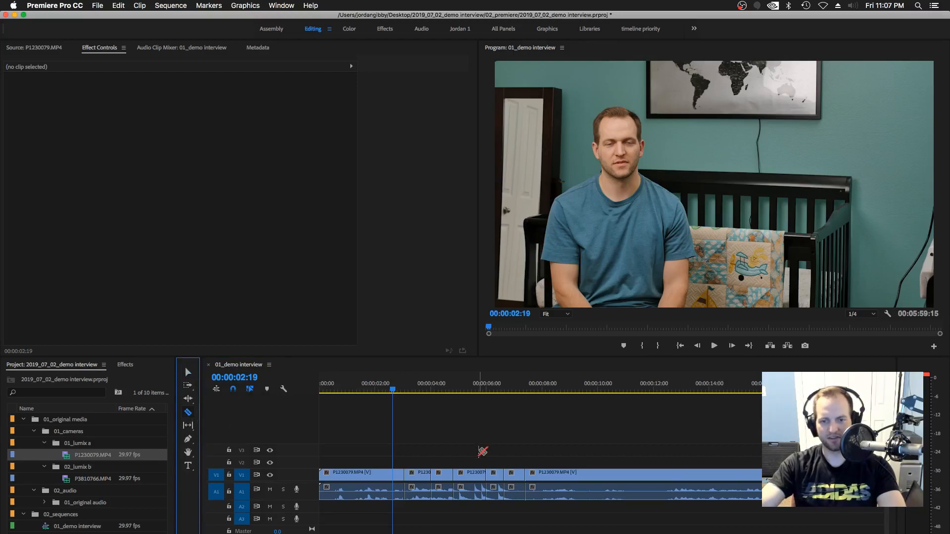
left_click(442, 433)
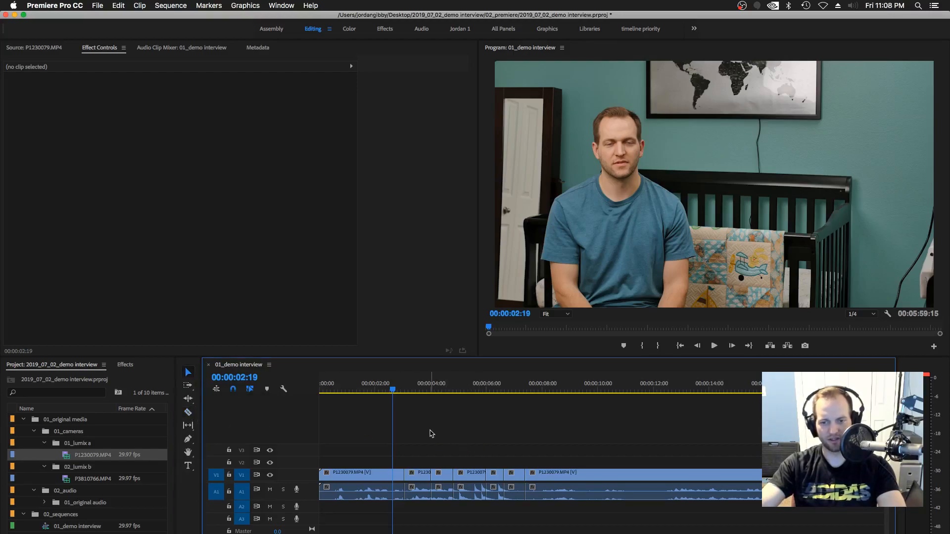
- Delete three alternate short segments from the razored part of the interview clip
left_click(418, 476)
key("Delete")
left_click(481, 480)
key("Delete")
left_click(509, 479)
key("Delete")
- Close the three gaps between the remaining segments and play through the joined cuts from 00:00:02:19
left_click(421, 477)
key("Delete")
left_click(443, 478)
key("Delete")
left_click(454, 478)
key("Delete")
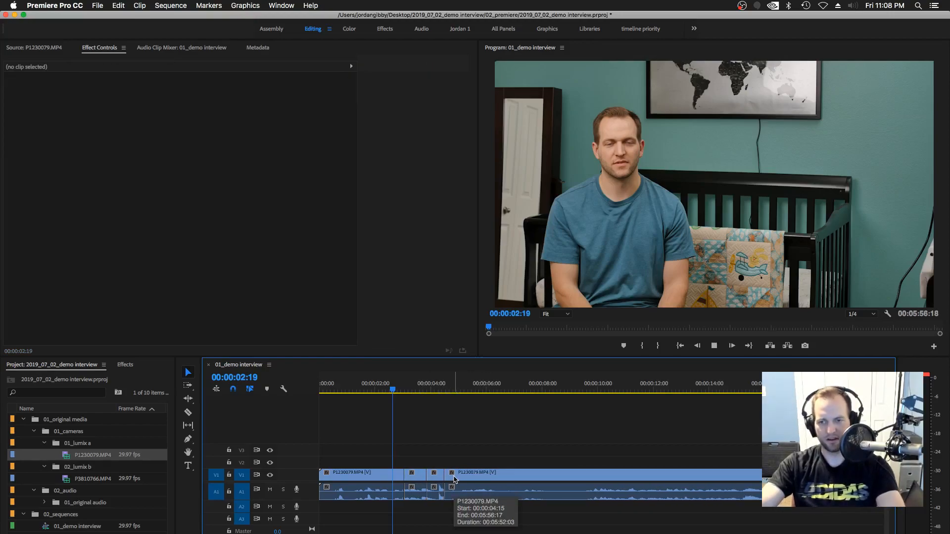
key("space")
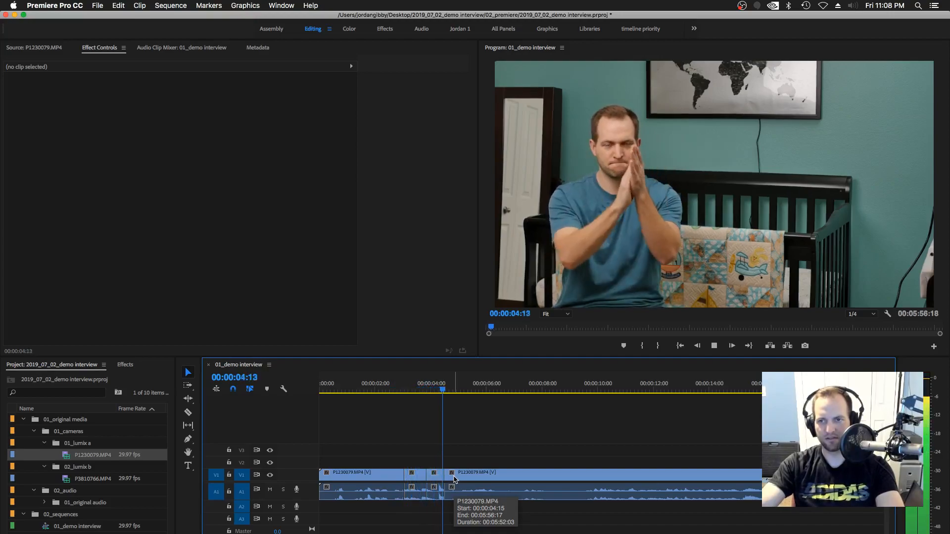
key("space")
- Enlarge the Scale of the first short segment and play from just before it to preview the zoomed cut
left_click(414, 475)
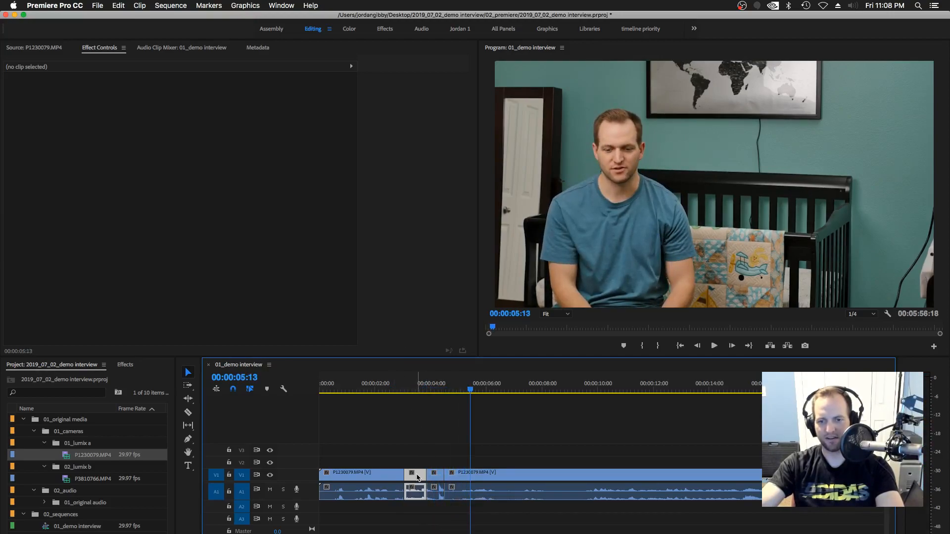
left_click(182, 110)
left_click(385, 390)
left_click(417, 414)
key("space")
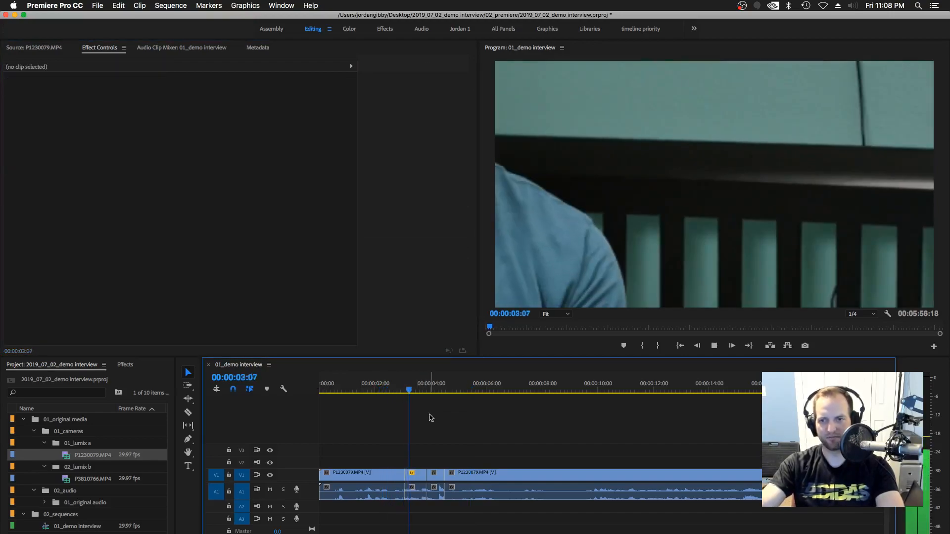
key("space")
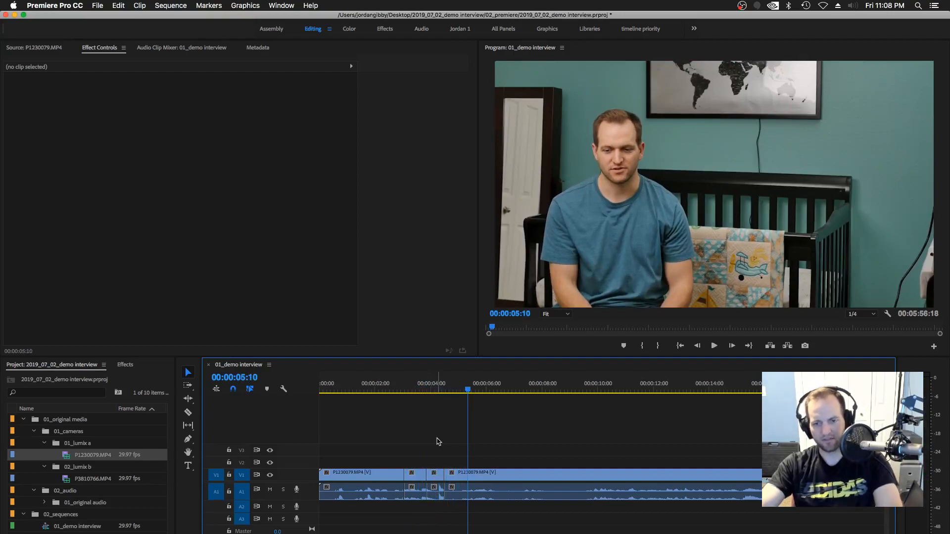
- Undo the scaling, segment deletions, gap removals and razor cuts back to the single uncut interview clip
key("super+z")
key("super+z")
key("super+z")
key("super+z")
key("super+z")
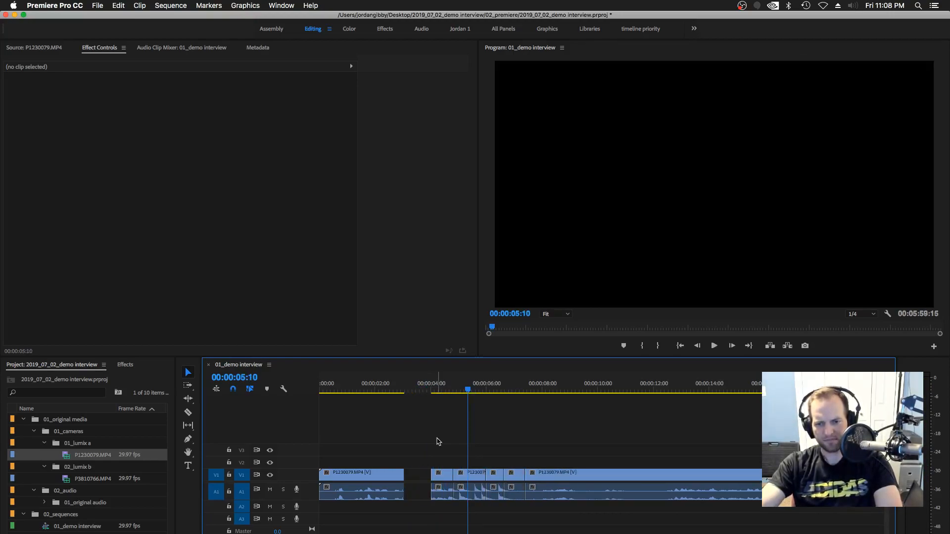
key("super+z")
key("super+z")
key("super+z")
key("super+z")
key("super+z")
key("super+z")
key("super+z")
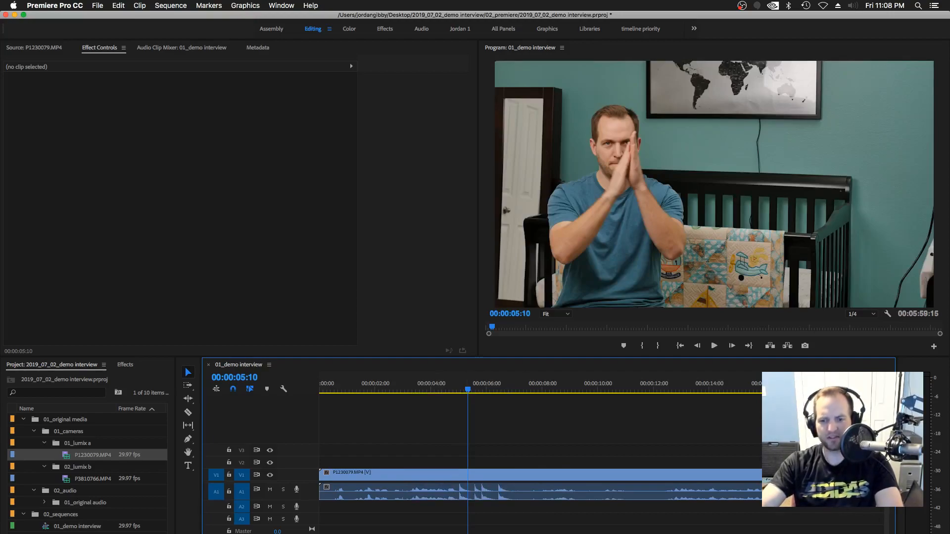
- Switch to Stickies and review the video tracks and synchronize video tracks points of the outline
key("super+Tab")
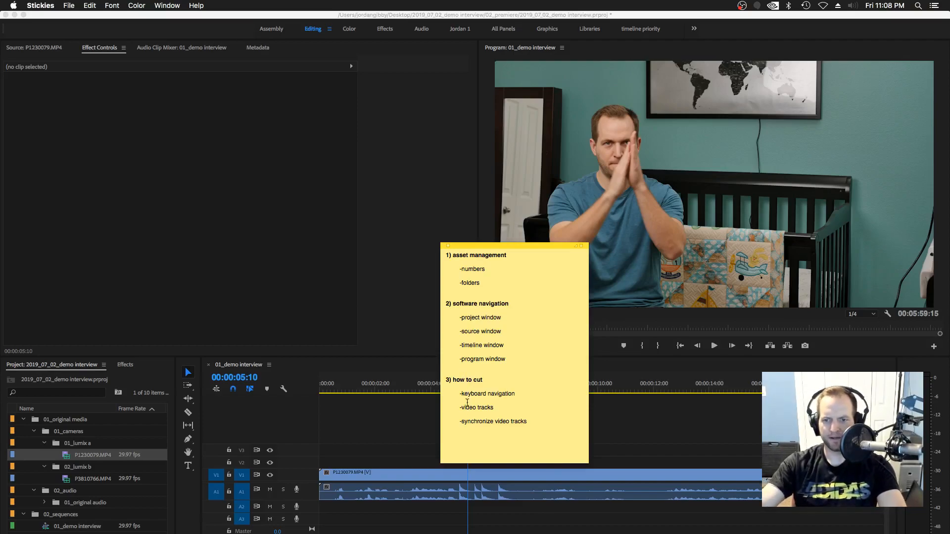
left_click_drag(463, 421, 526, 423)
left_click(529, 410)
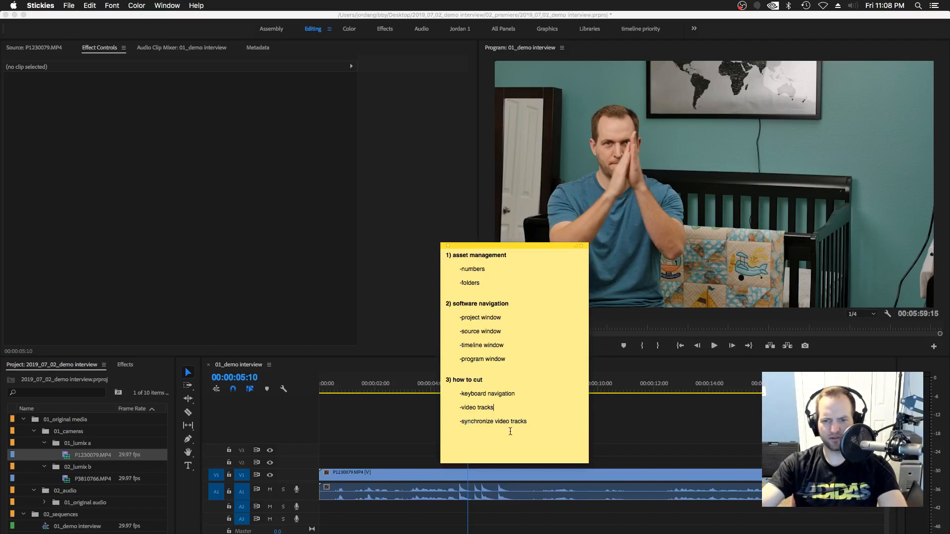
- Return to Premiere Pro and delete the P1230079.MP4 clip from the 01_demo interview timeline
left_click(600, 421)
left_click(457, 477)
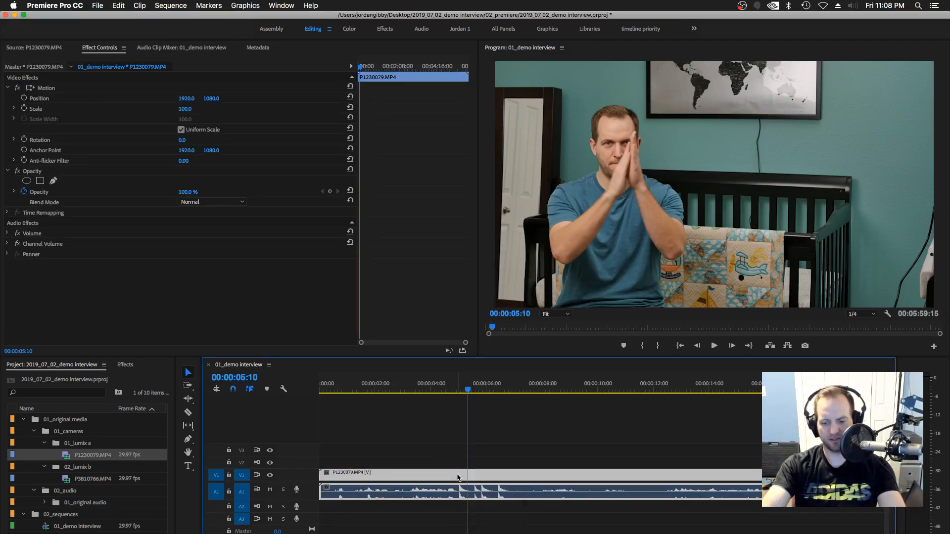
key("Delete")
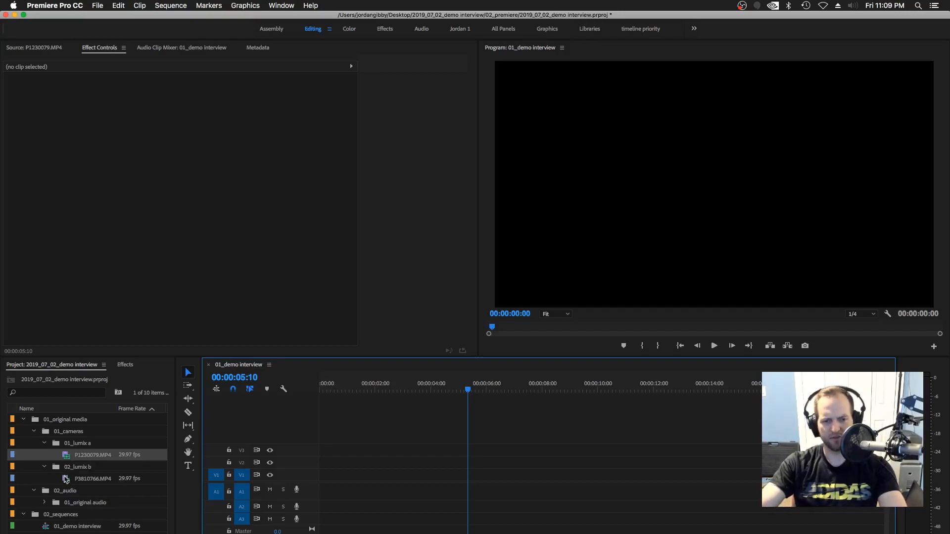
- Set the label colour of P3810766.MP4 in the 02_lumix b bin to Mango
left_click(68, 481)
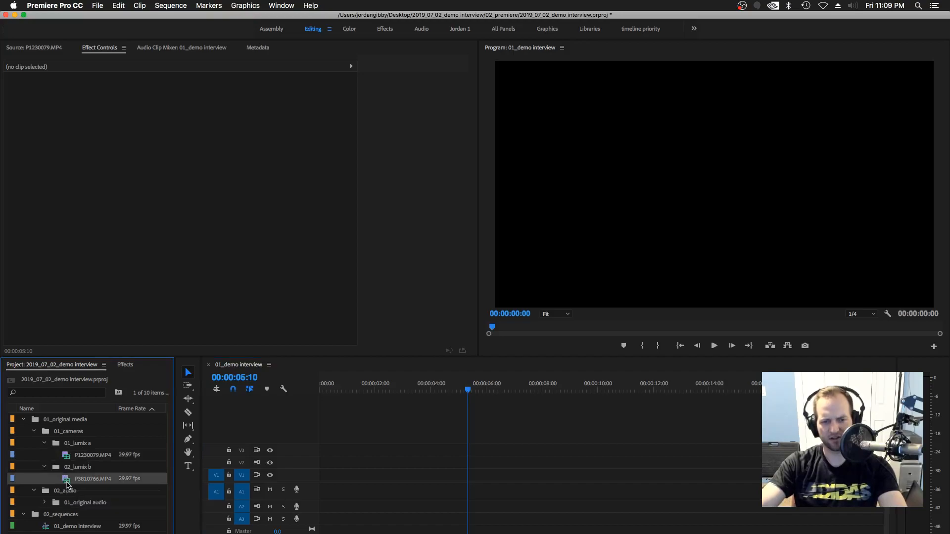
right_click(68, 483)
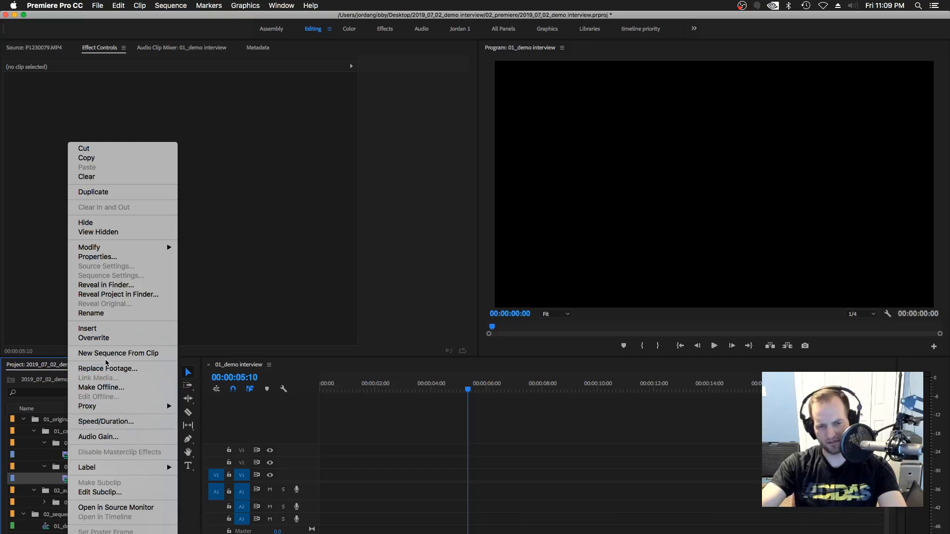
mouse_move(99, 471)
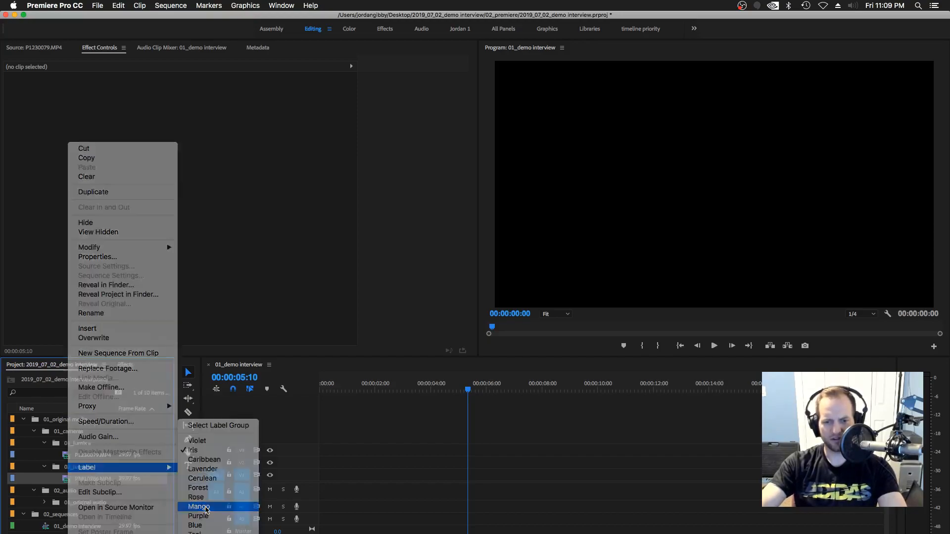
left_click(207, 509)
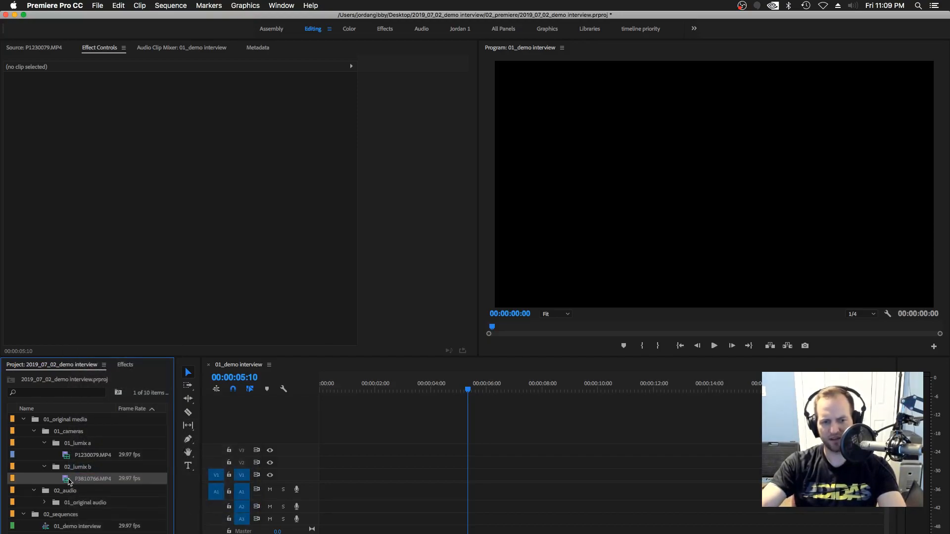
- Try placing P1230079.MP4 on track V1 of the 01_demo interview timeline, and delete it from the sequence again
left_click(70, 455)
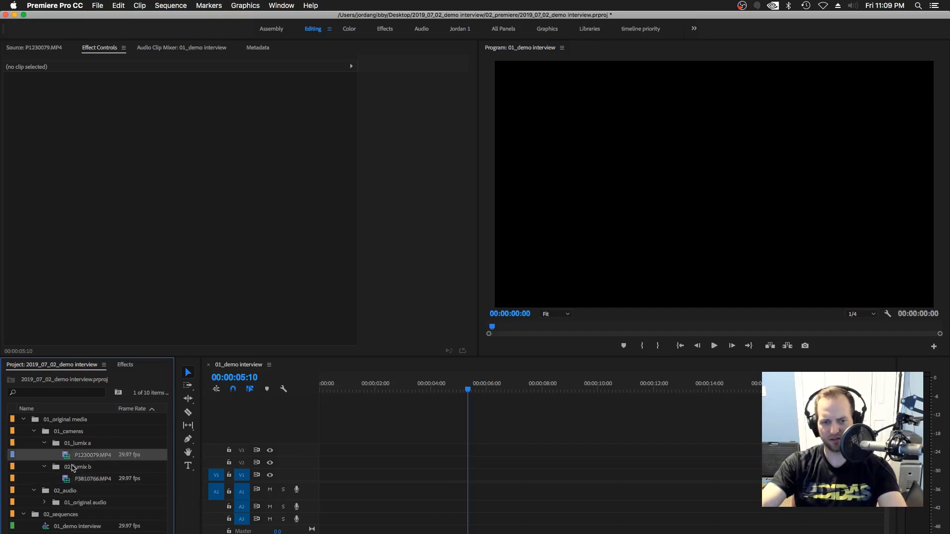
left_click_drag(68, 459, 379, 479)
left_click(382, 478)
key("Delete")
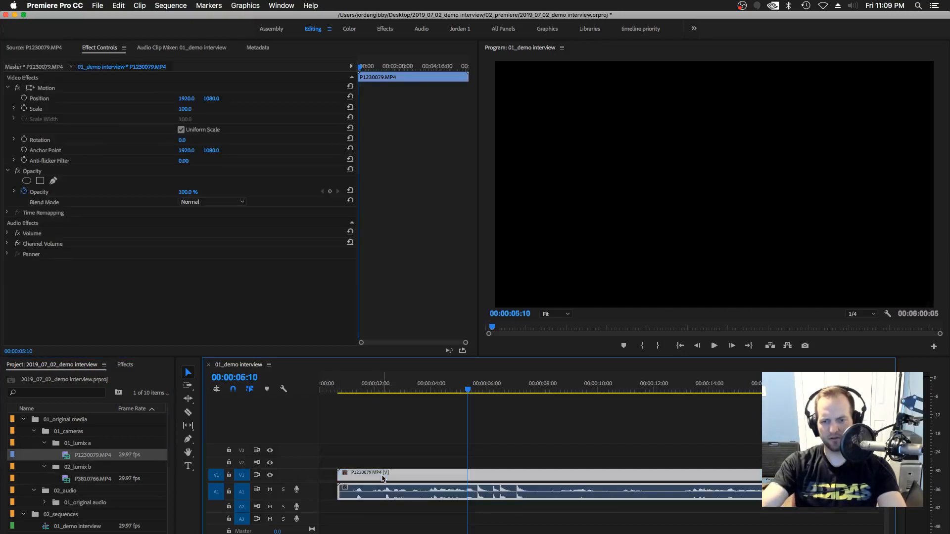
- Try placing P3810766.MP4 on track V1, view its full length in the timeline, and delete it from the sequence
left_click(68, 480)
left_click_drag(68, 482, 376, 474)
left_click(399, 477)
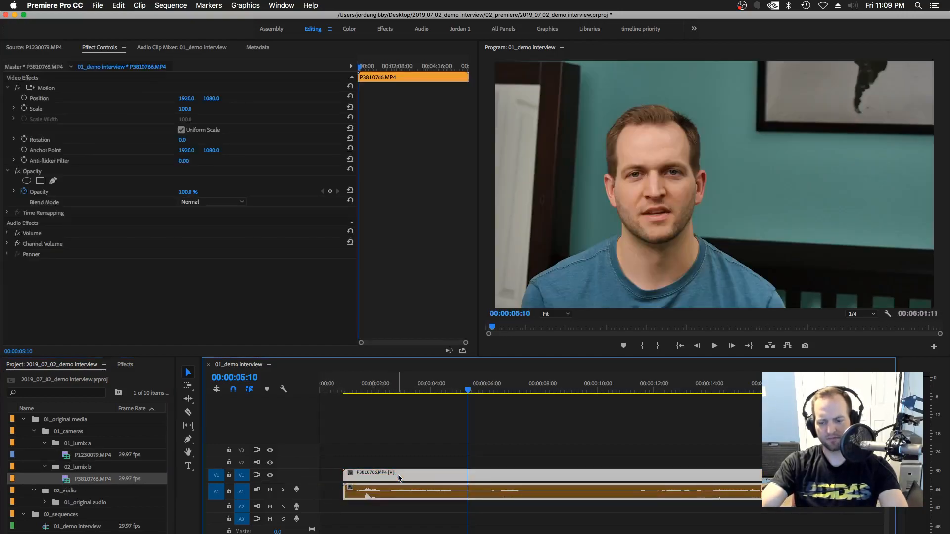
key("backslash")
key("minus")
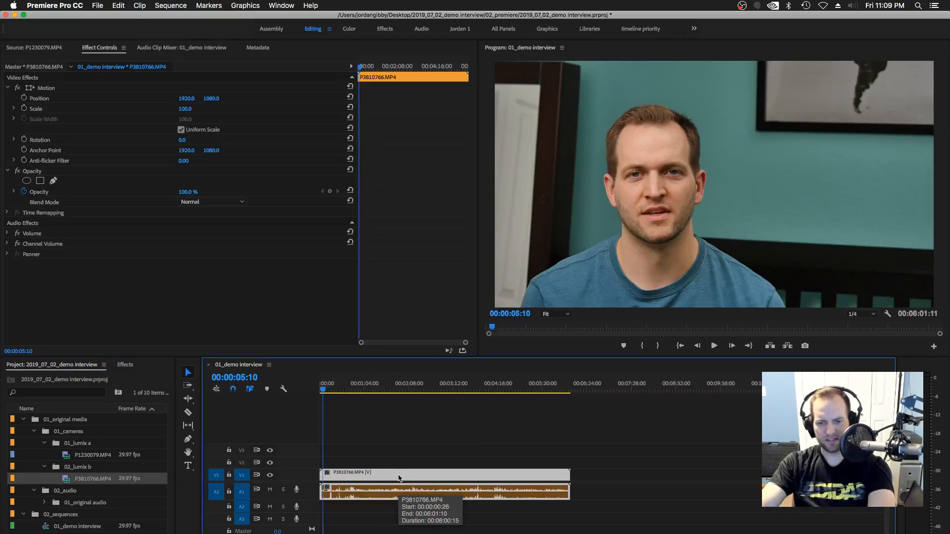
key("equal")
left_click(385, 465)
left_click(383, 476)
key("Delete")
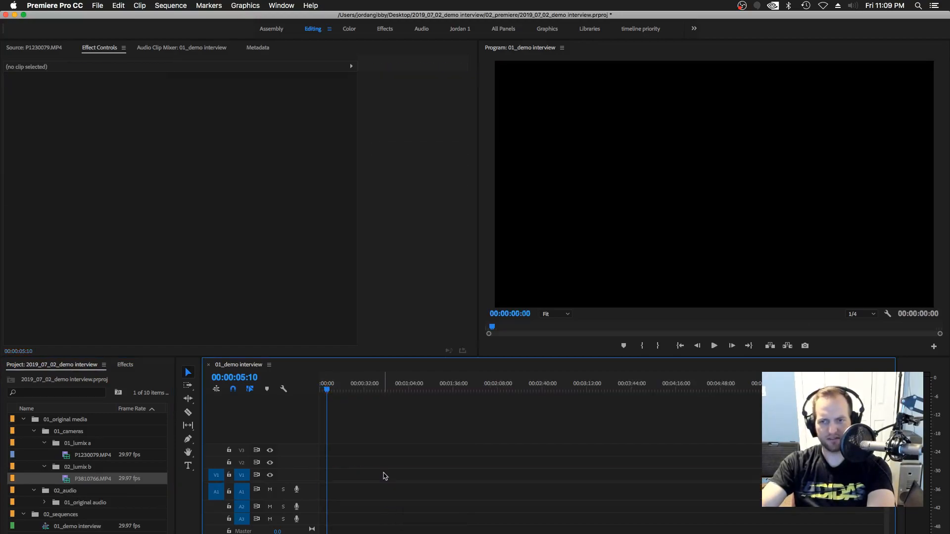
- View P3810766.MP4 and P1230079.MP4 in the Source monitor to compare the two camera angles, and return to the Effect Controls
left_click(67, 455)
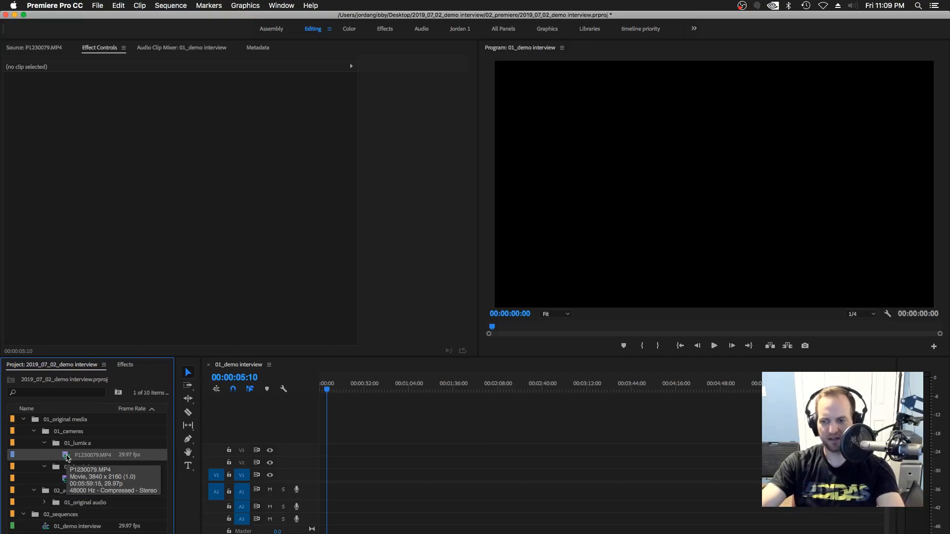
left_click(70, 480)
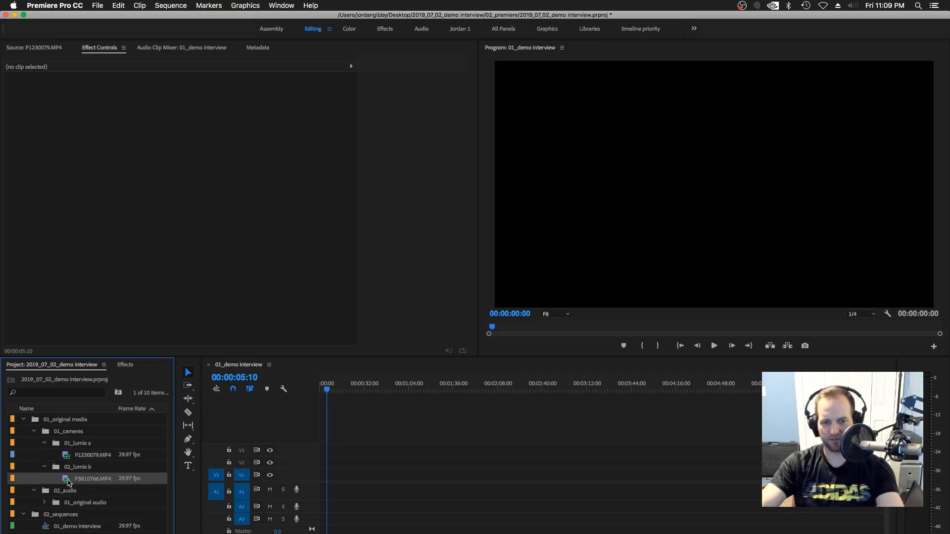
left_click(80, 469)
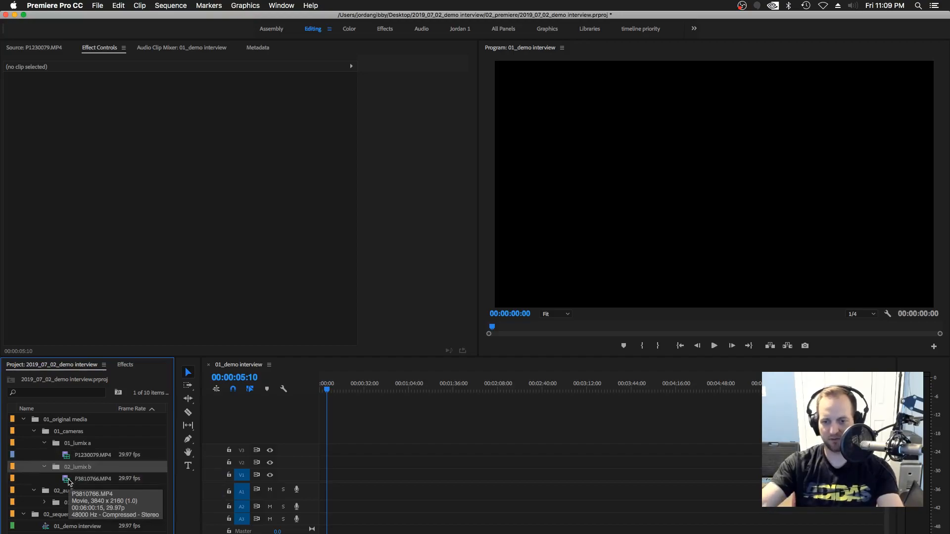
double_click(69, 480)
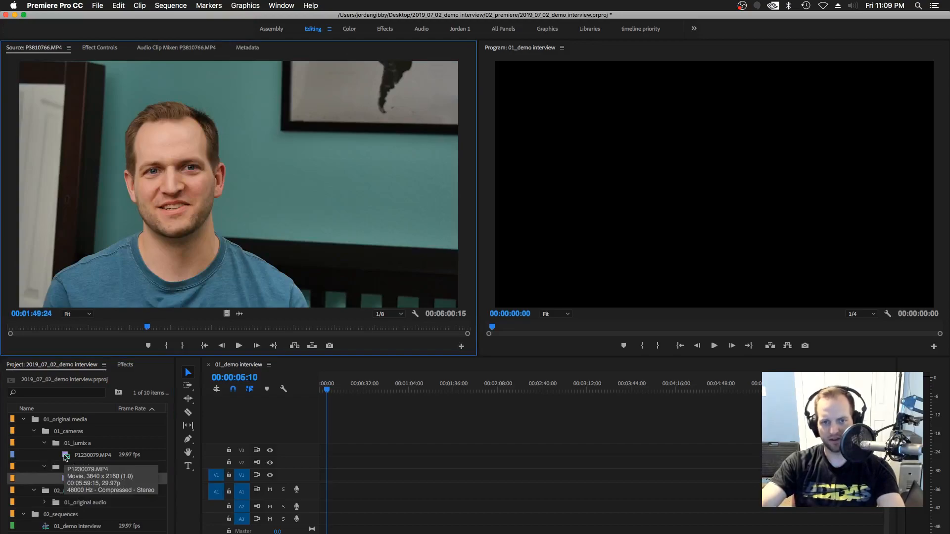
double_click(66, 457)
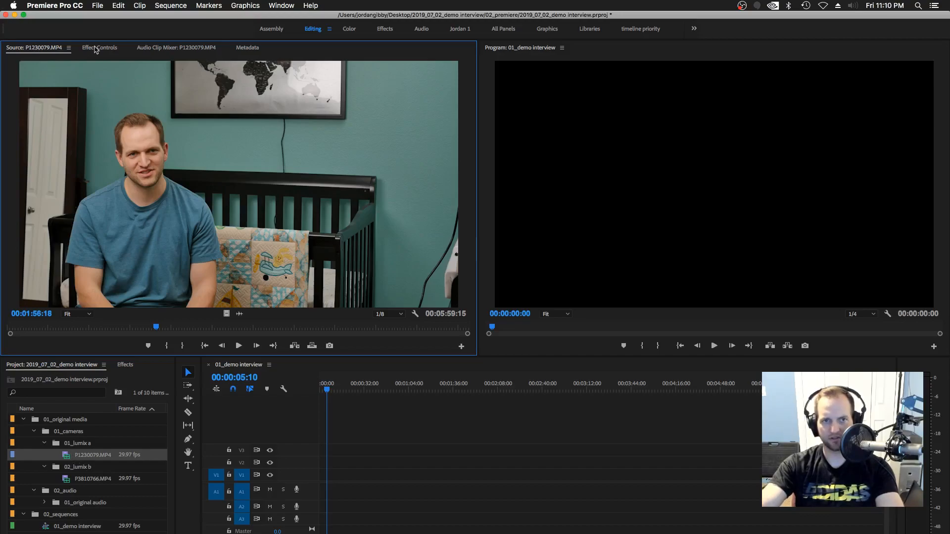
left_click(94, 48)
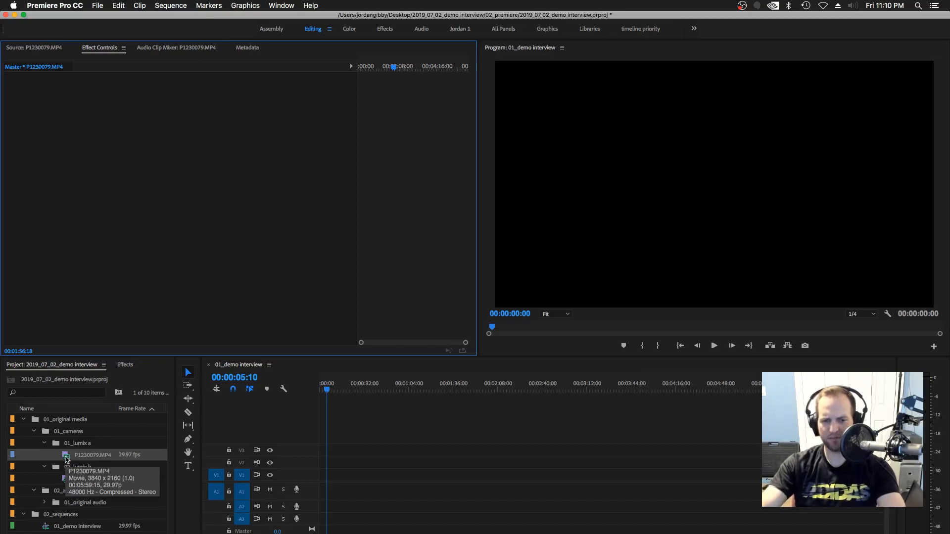
- Place P1230079.MP4 on track V1 near the start of the 01_demo interview timeline, with its audio on A1
left_click_drag(67, 459, 339, 490)
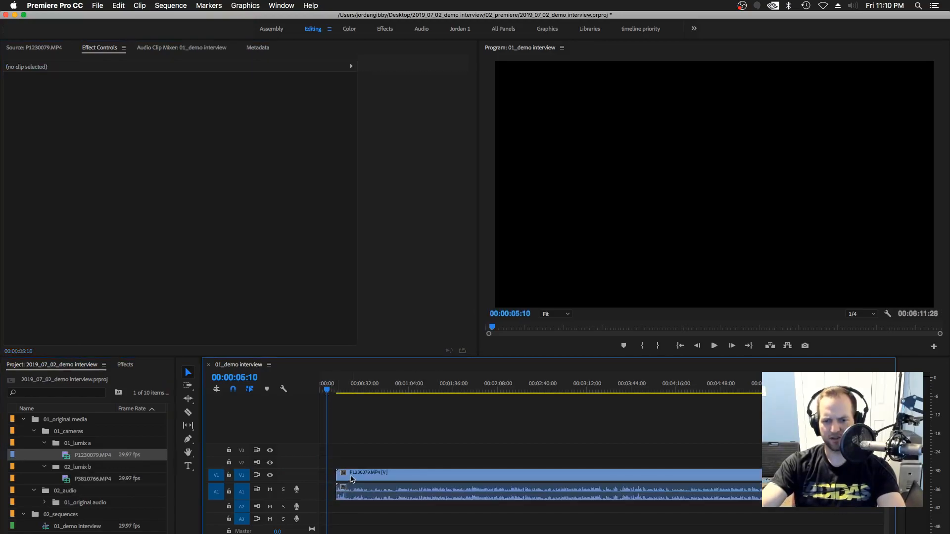
left_click(358, 475)
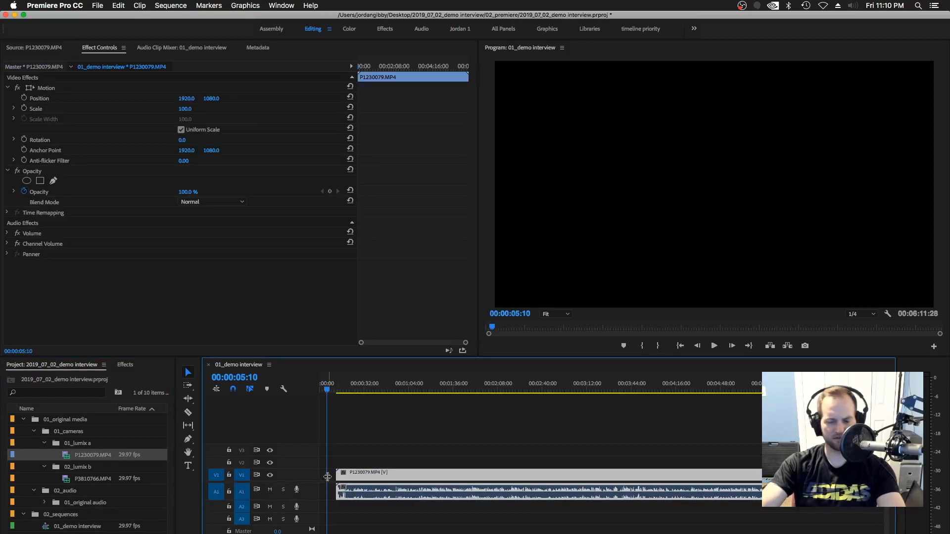
- Try dropping P3810766.MP4 over the clip on track V1 and trimming its start, and undo the trim and the placement
left_click(83, 482)
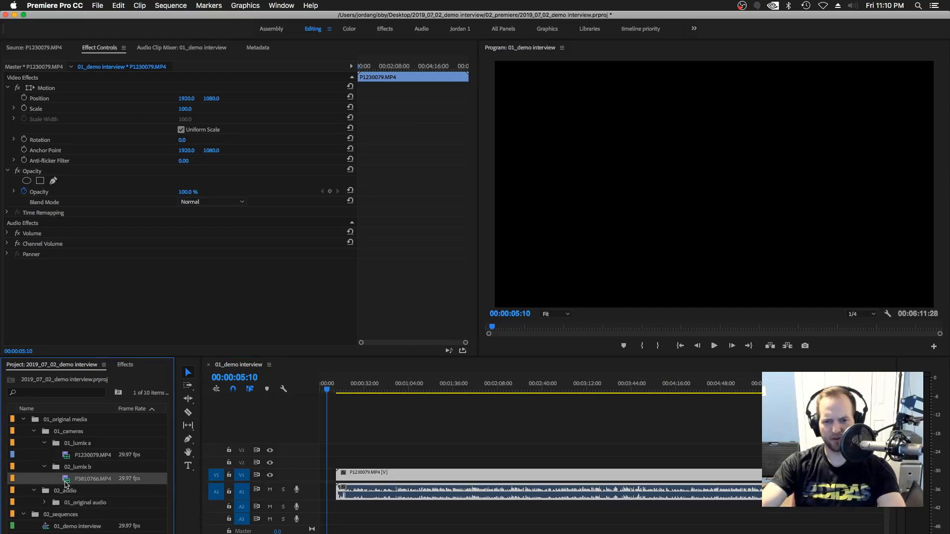
left_click_drag(67, 483, 375, 487)
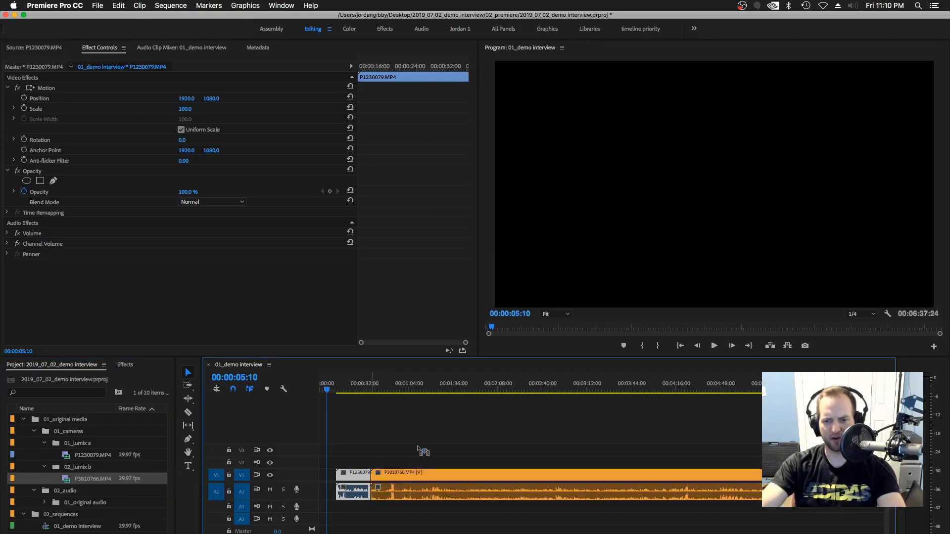
left_click(417, 448)
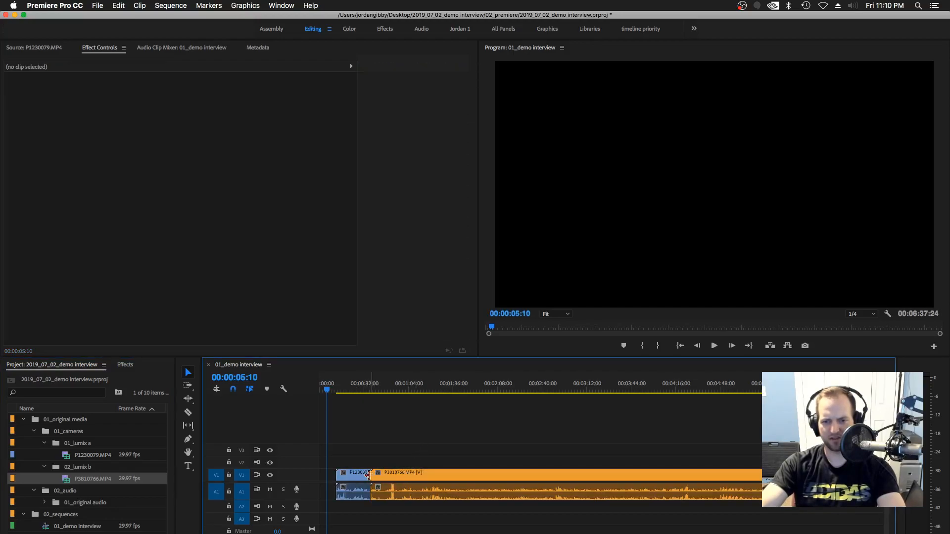
left_click_drag(373, 476, 399, 477)
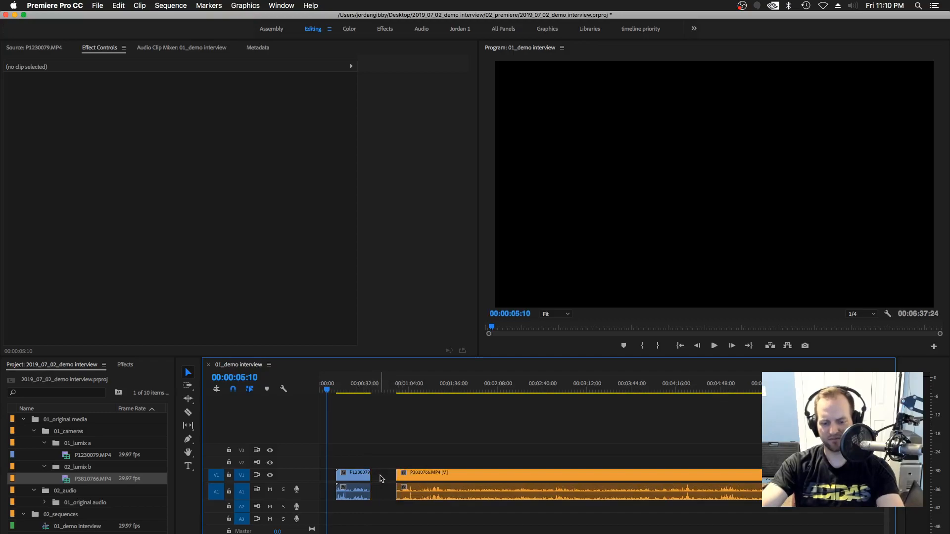
key("super+z")
key("super+z")
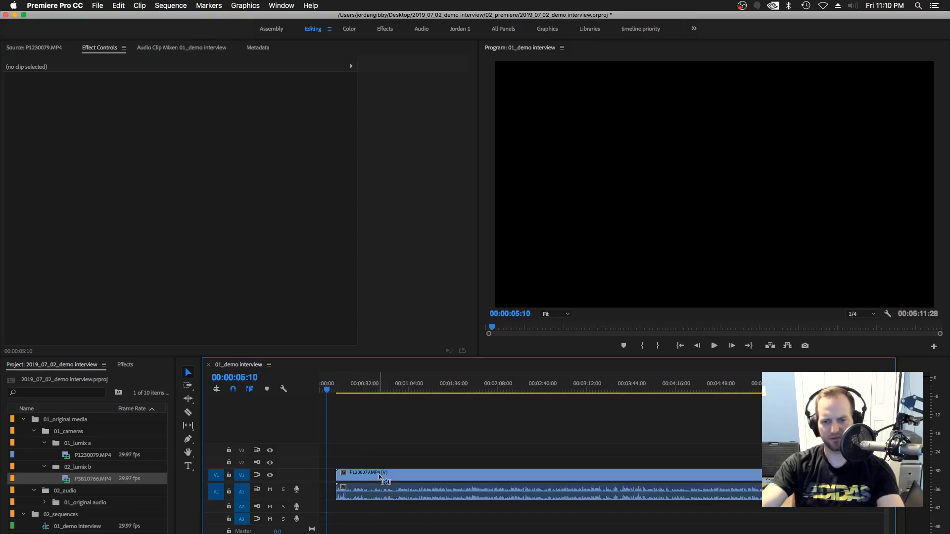
- Place P3810766.MP4 on track V2 above P1230079.MP4, starting slightly after it, with its audio on A2
left_click(67, 480)
left_click_drag(184, 472, 345, 463)
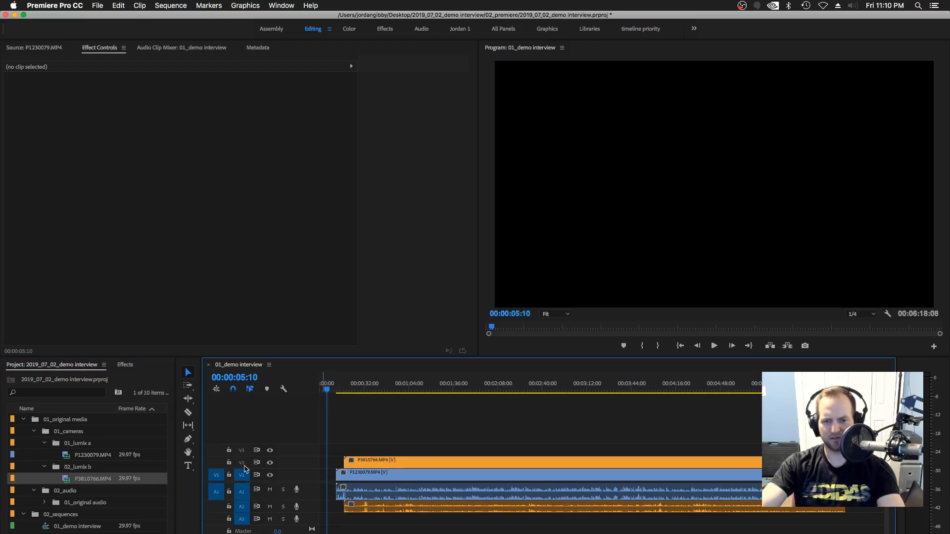
left_click(391, 472)
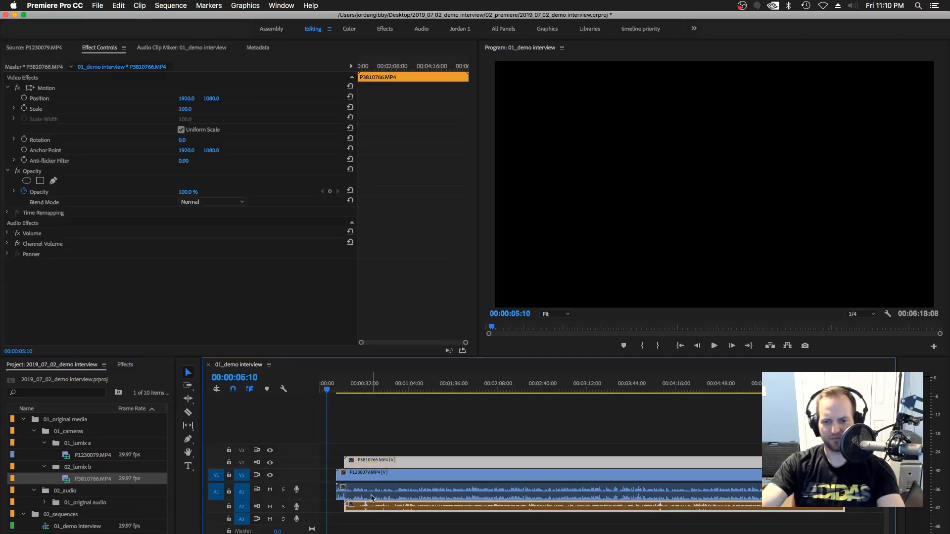
left_click(376, 511)
left_click(379, 497)
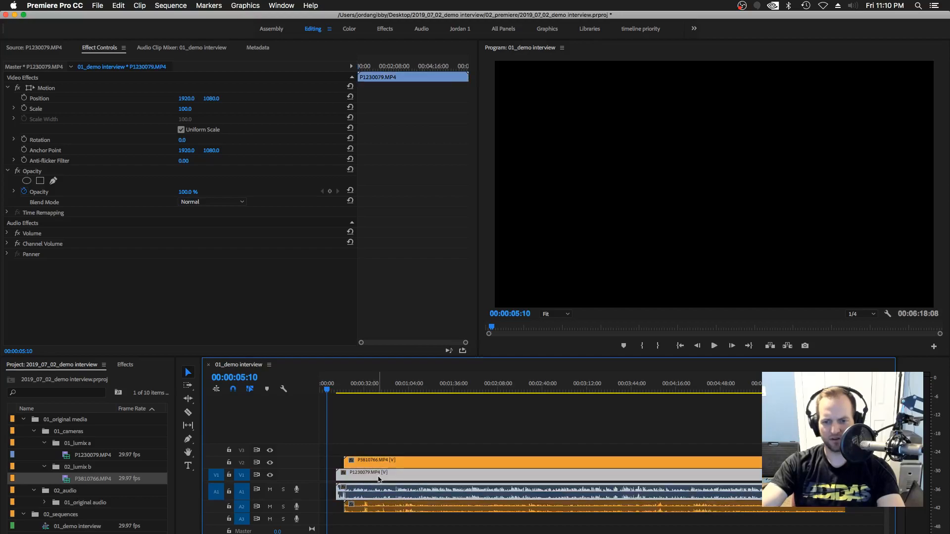
left_click(382, 450)
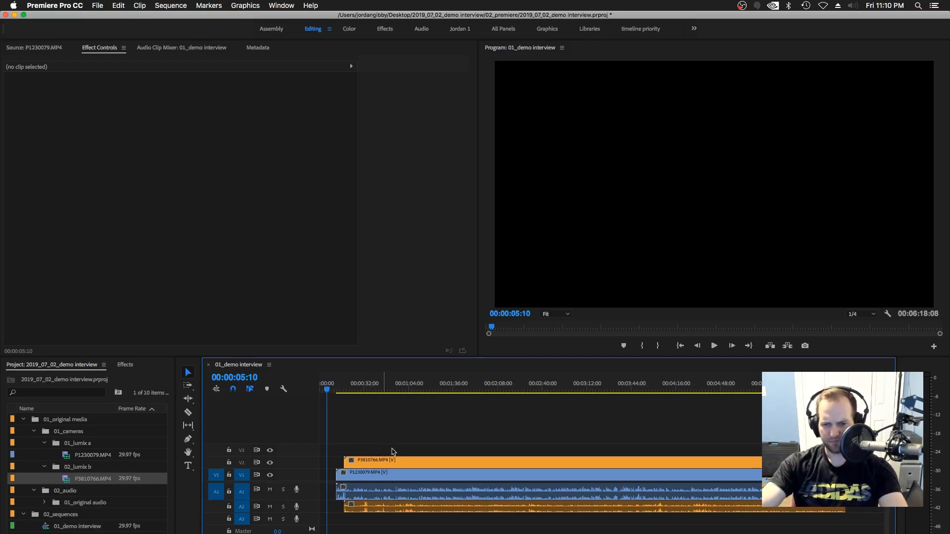
- Examine which camera clip the Program monitor shows before and after the start of P3810766.MP4 on track V2
left_click(369, 463)
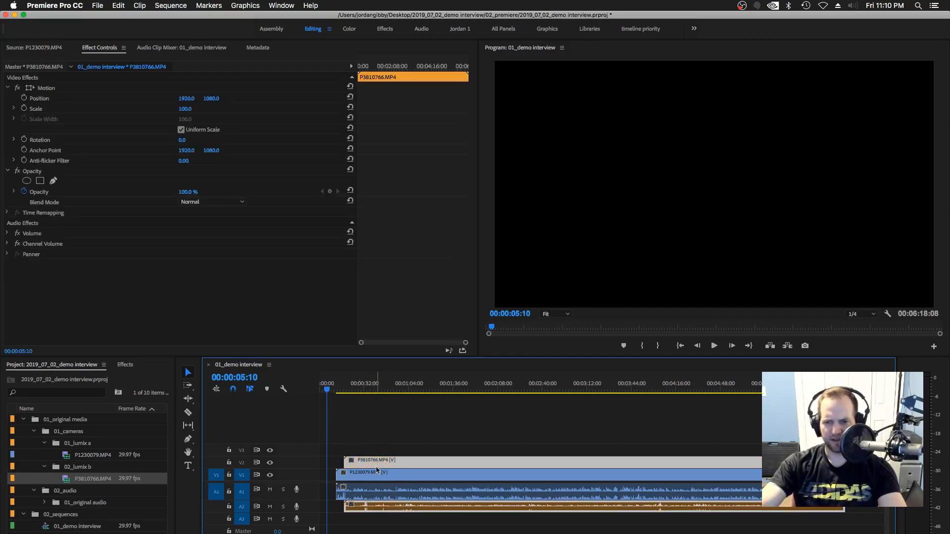
left_click(367, 385)
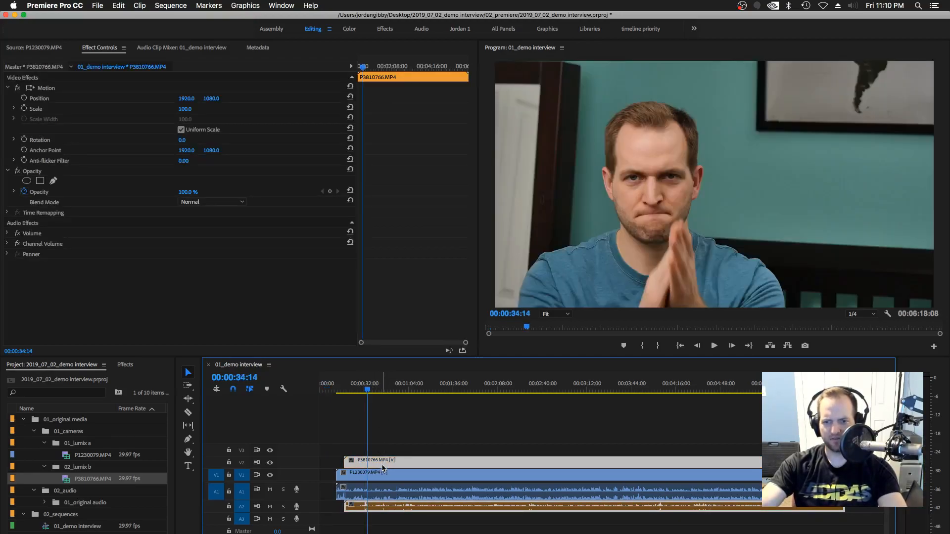
left_click(339, 386)
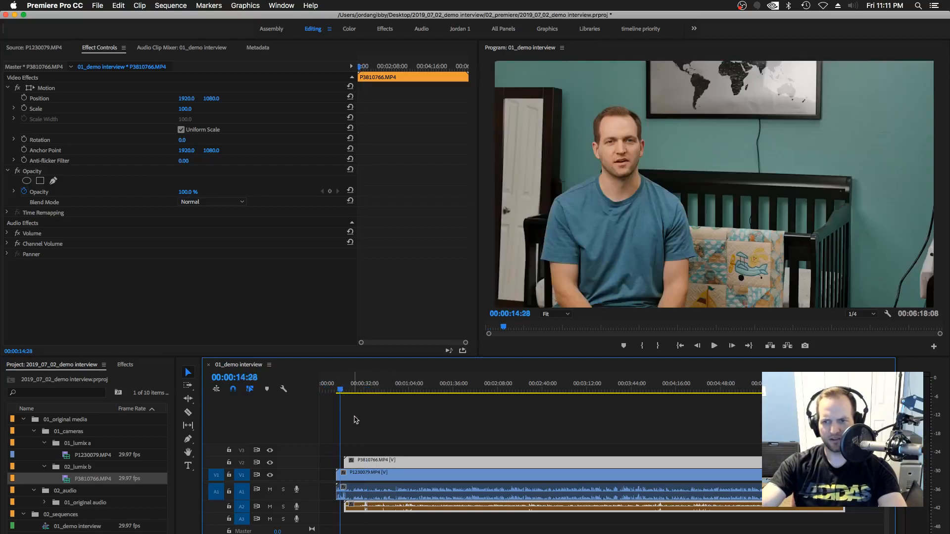
key("=")
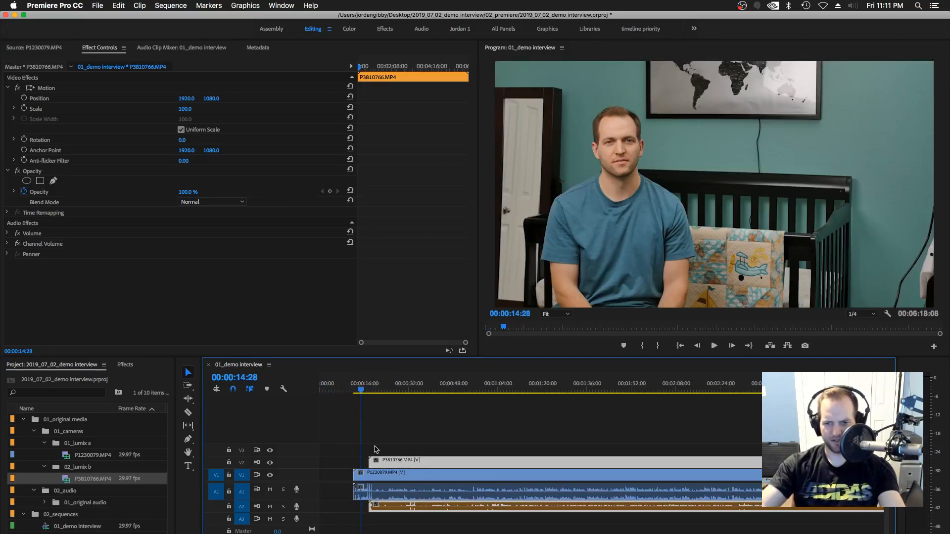
left_click_drag(378, 391, 385, 391)
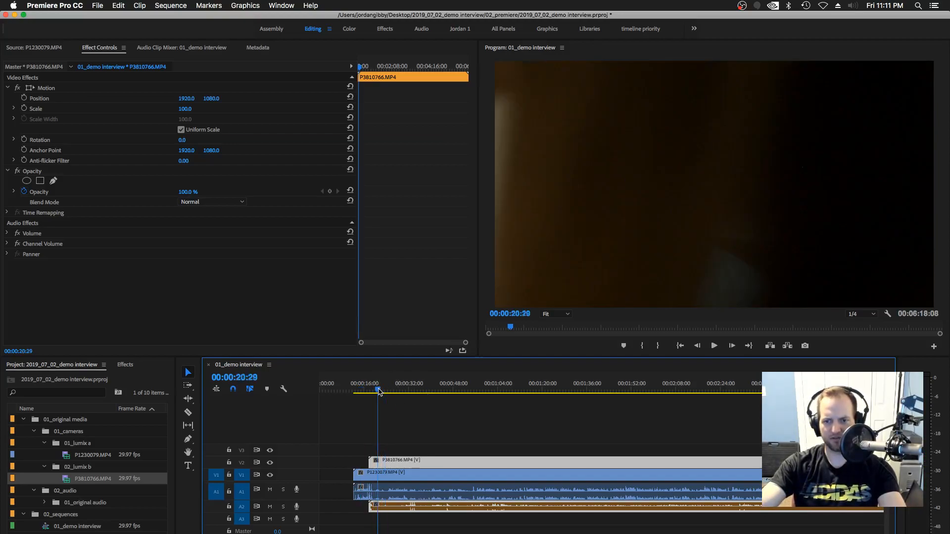
left_click(406, 391)
left_click(400, 477)
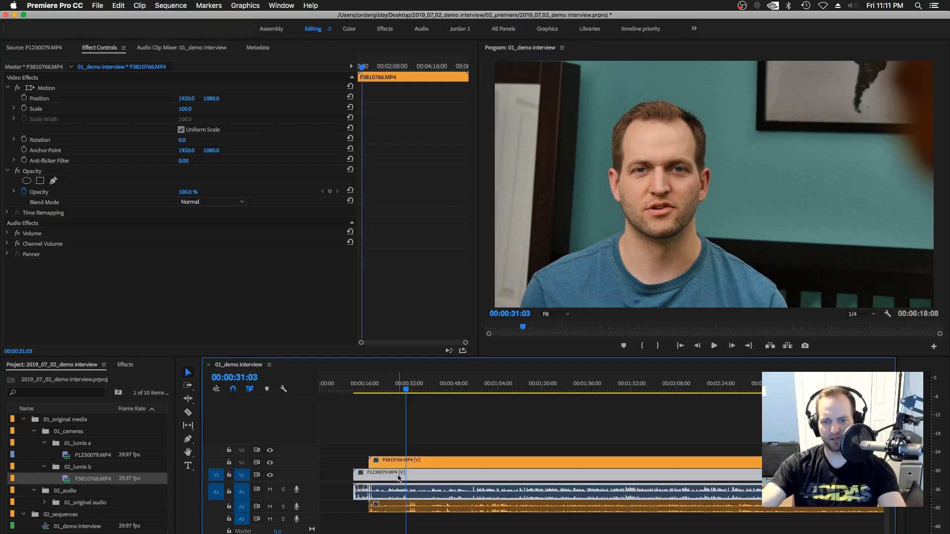
left_click(402, 464)
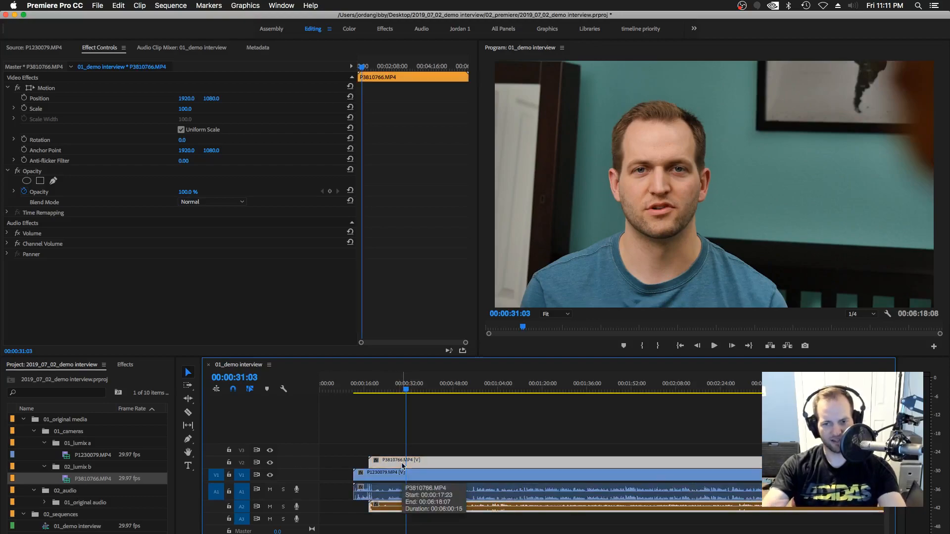
left_click(408, 475)
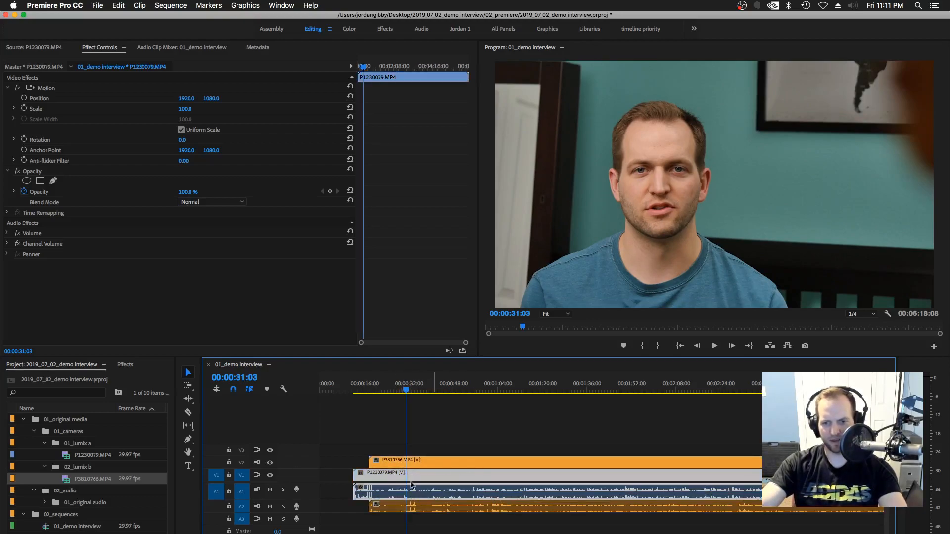
left_click(418, 464)
key("minus")
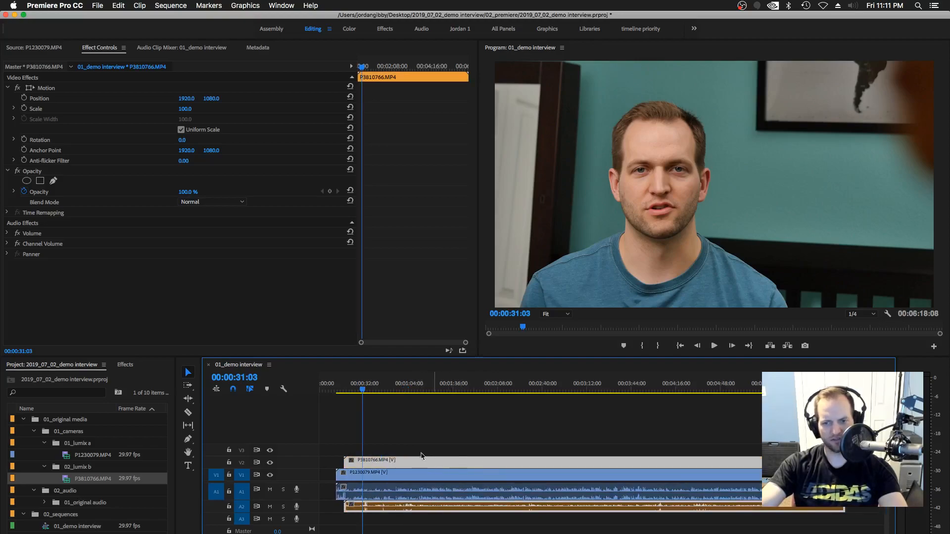
- Move the video of P3810766.MP4 up to track V3 and toggle that track's output, leaving it switched off
mouse_move(396, 463)
left_mouse_down()
mouse_move(399, 415)
mouse_move(403, 463)
mouse_move(392, 453)
mouse_move(392, 461)
left_mouse_up()
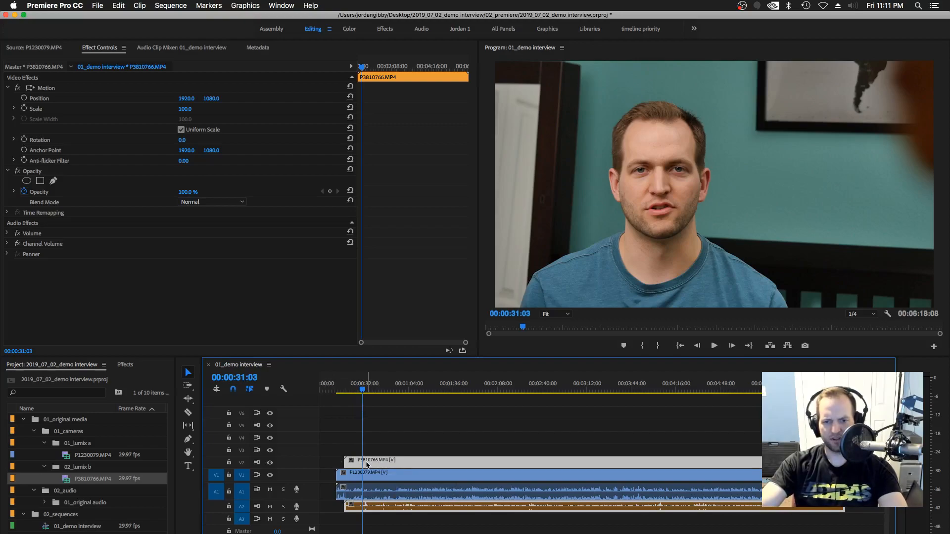
left_click_drag(367, 465, 367, 452)
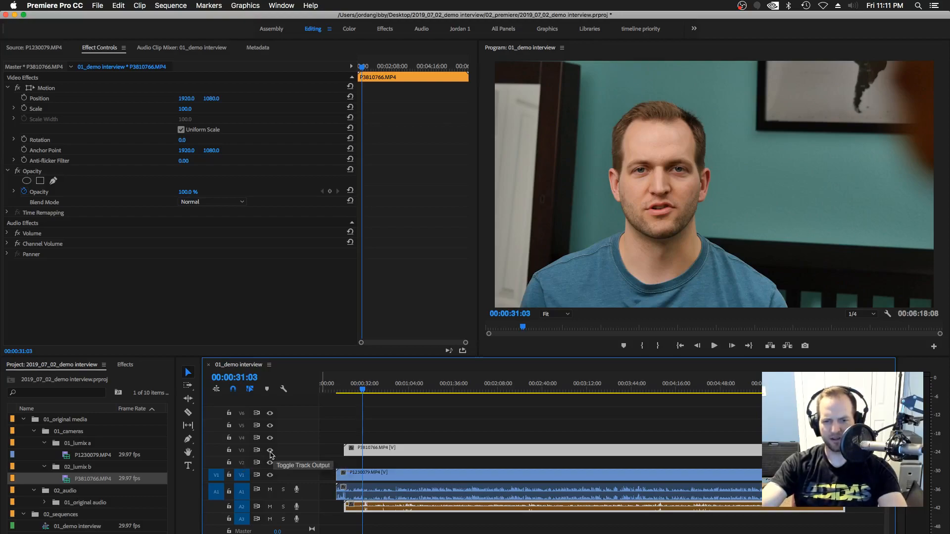
left_click(271, 451)
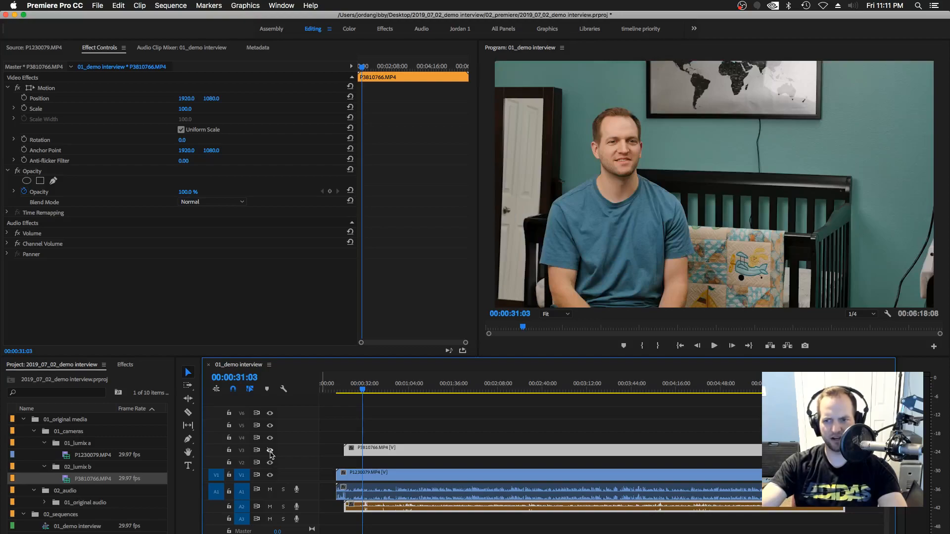
left_click(270, 451)
left_click(270, 451)
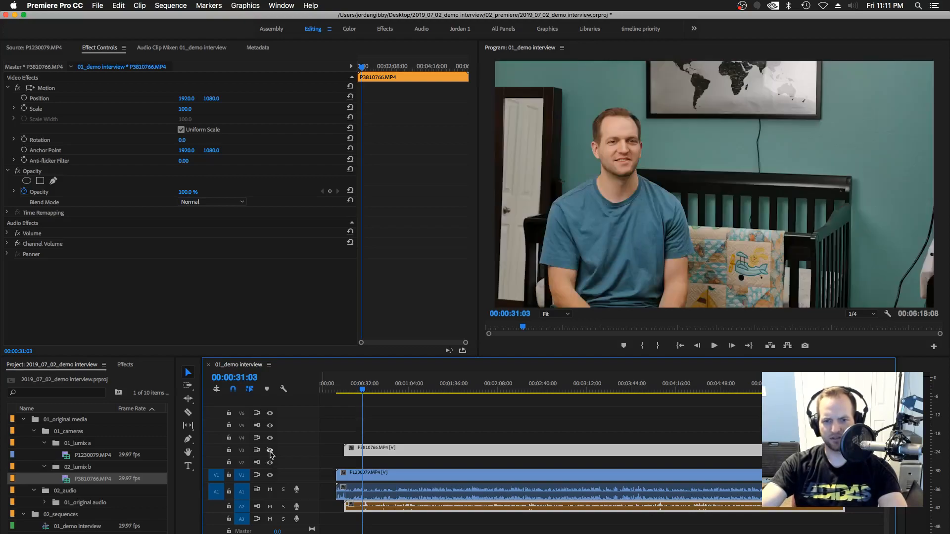
- Cut P3810766.MP4 on track V3 at 00:00:35:16 and move the part after the cut down to track V2
left_click(369, 391)
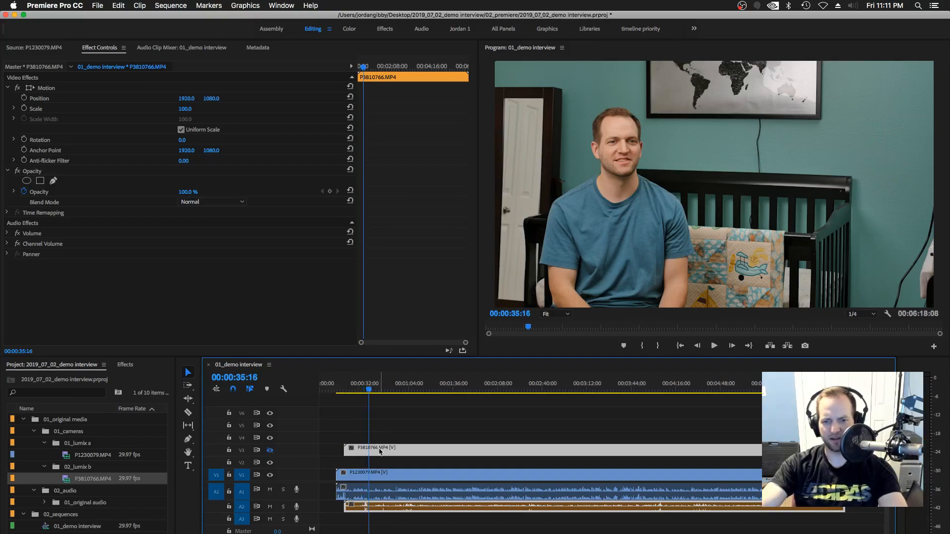
key("=")
key("=")
left_click(497, 434)
left_click(515, 450)
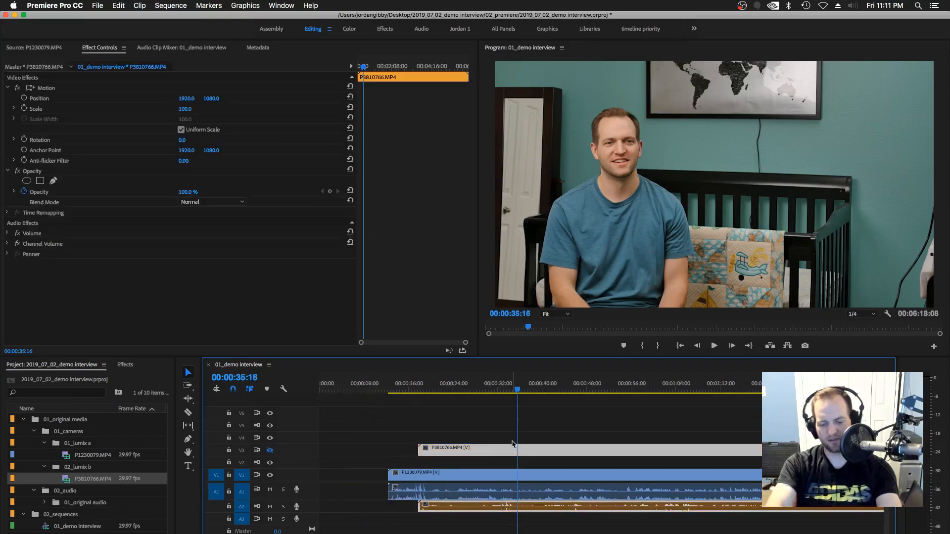
key("super+k")
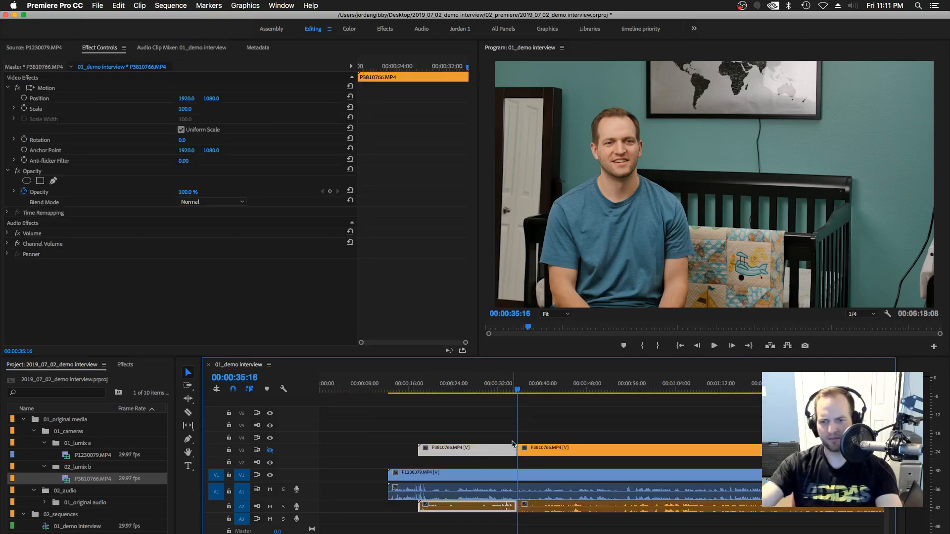
left_click(553, 438)
left_click_drag(544, 449, 546, 460)
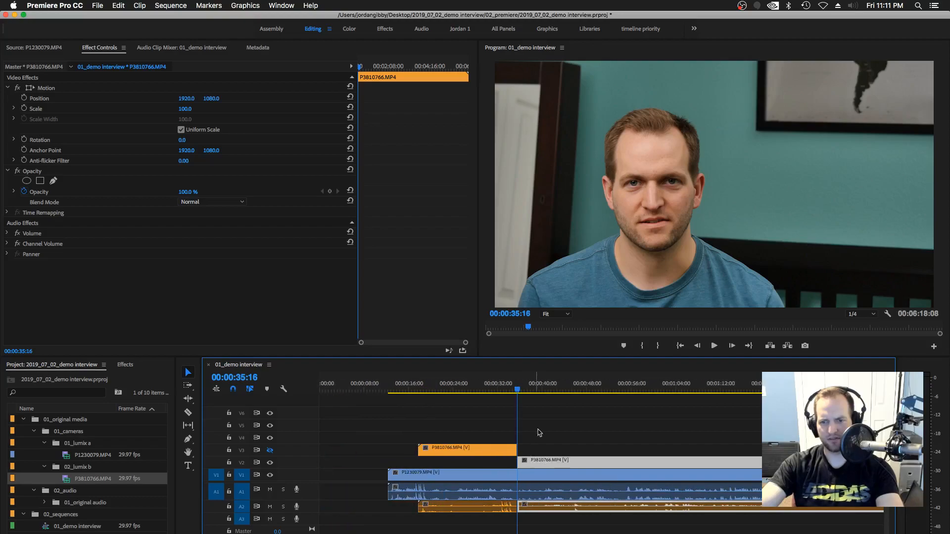
- Cut the V2 part of P3810766.MP4 at 00:00:42:17 and move the remainder back up to track V3
left_click_drag(521, 391, 556, 390)
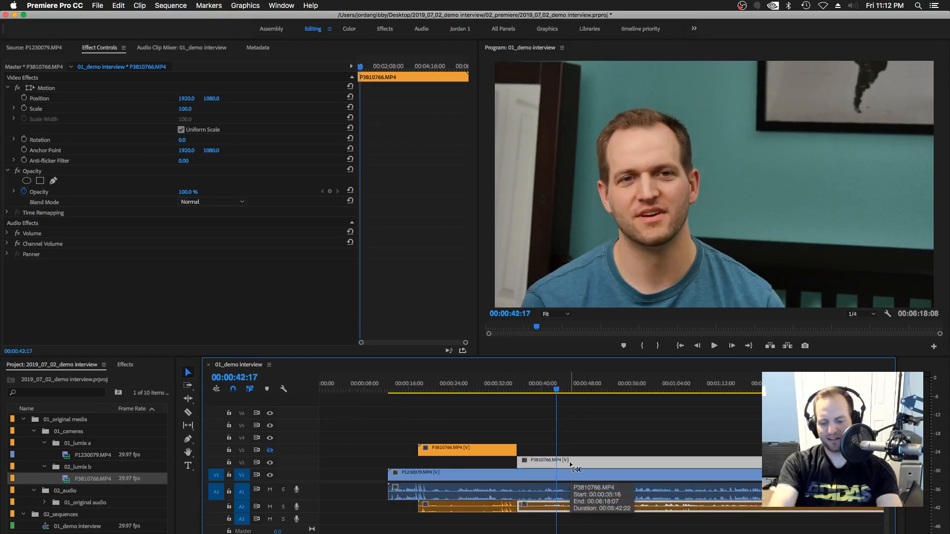
key("super+k")
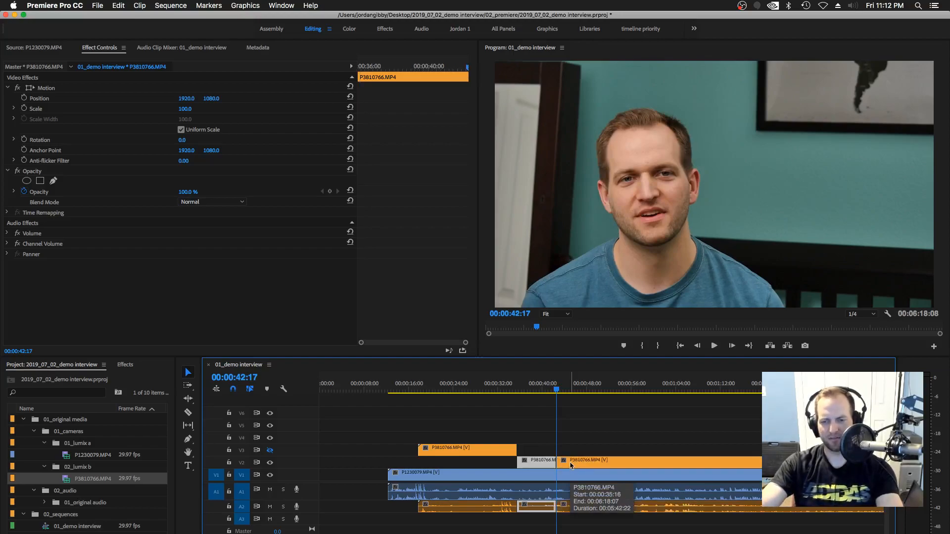
left_click_drag(572, 465, 573, 456)
key("shift+e")
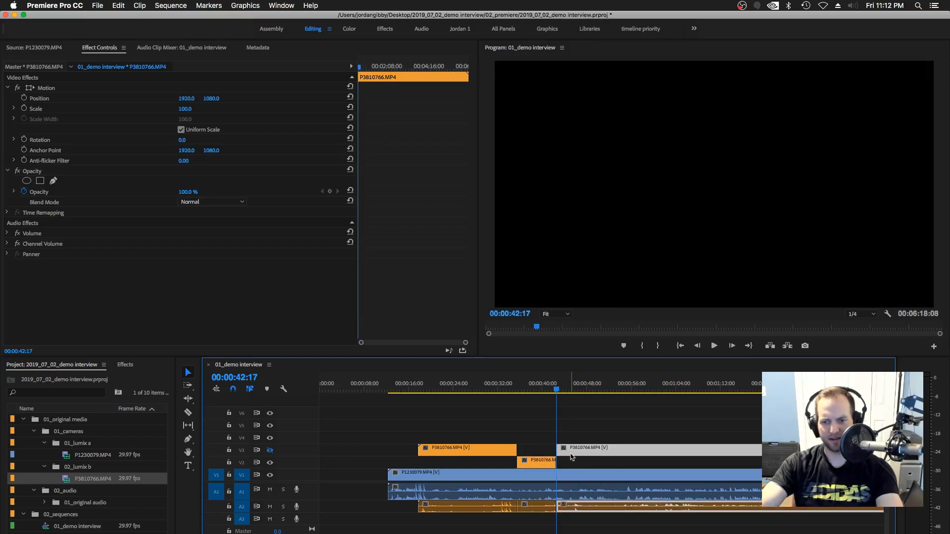
- Play the sequence across both cuts to examine which camera angle the Program monitor shows at each one
scroll(572, 456, "right", 2)
scroll(569, 454, "right", 1)
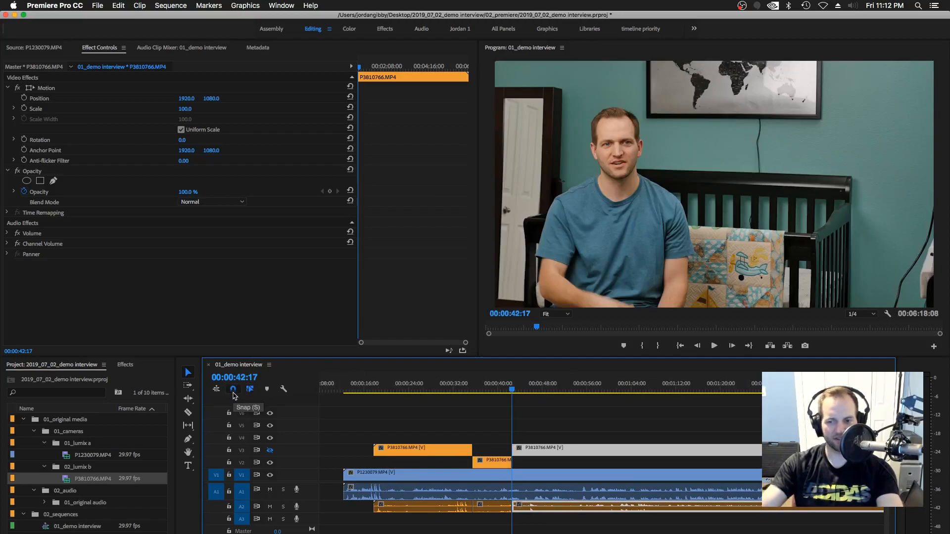
left_click(457, 390)
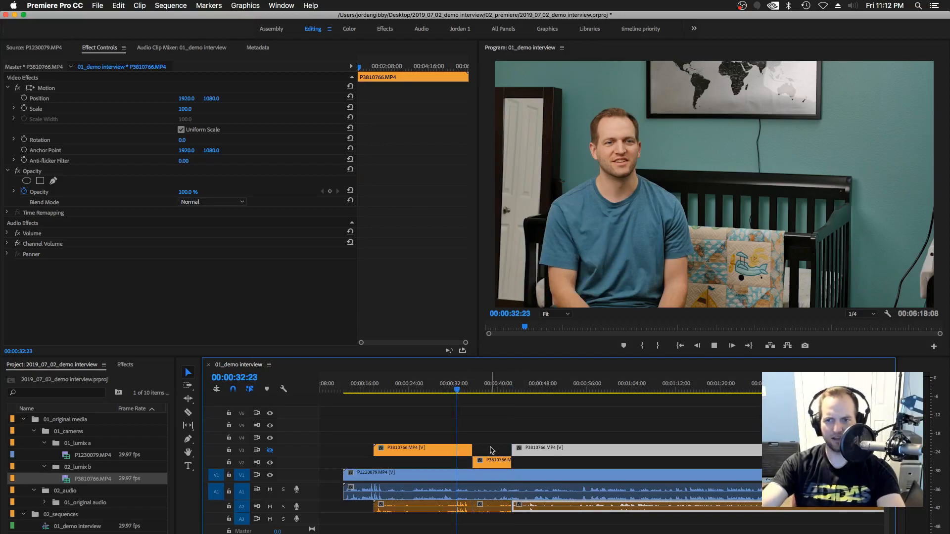
key("space")
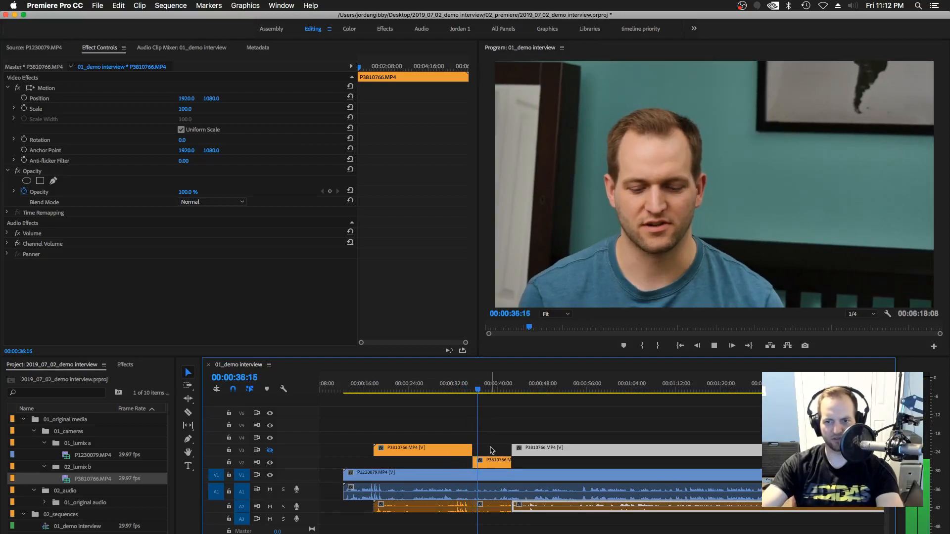
left_click(508, 390)
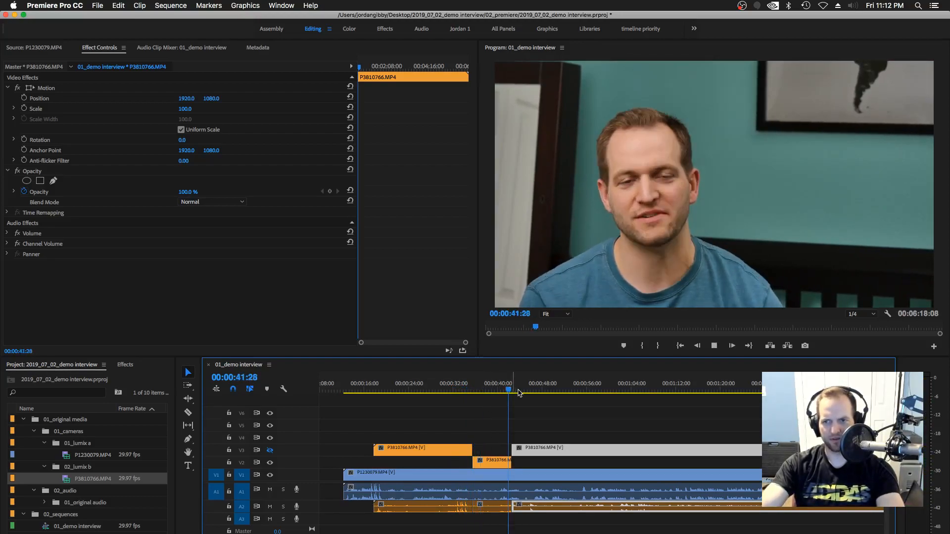
key("space")
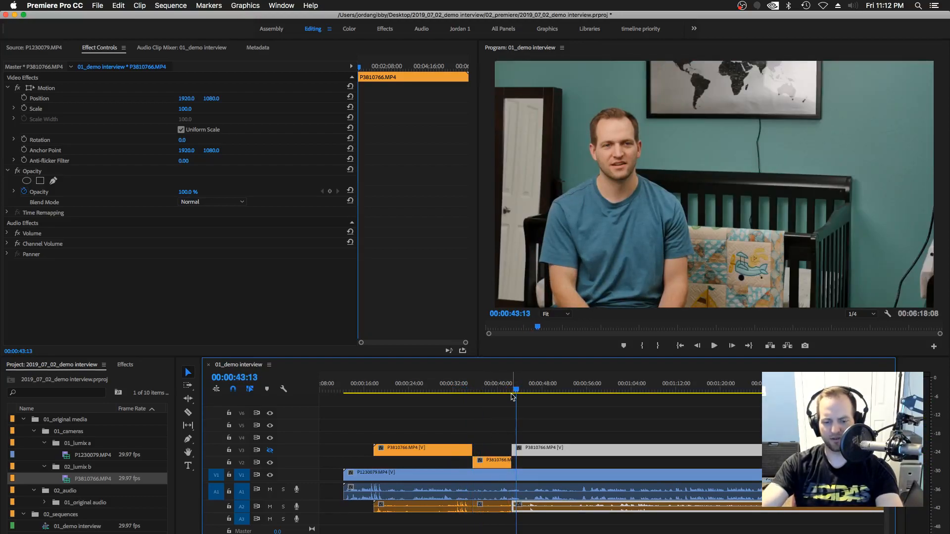
- Undo the cuts and track moves of P3810766.MP4 and the switched-off output of track V3
key("super+z")
key("super+z")
key("super+z")
key("super+z")
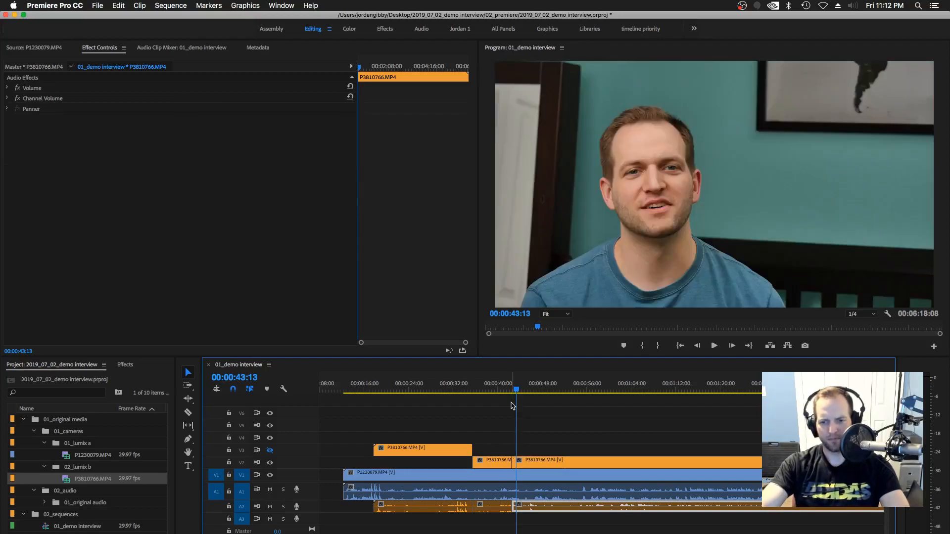
key("super+z")
key("super+z")
key("super+z")
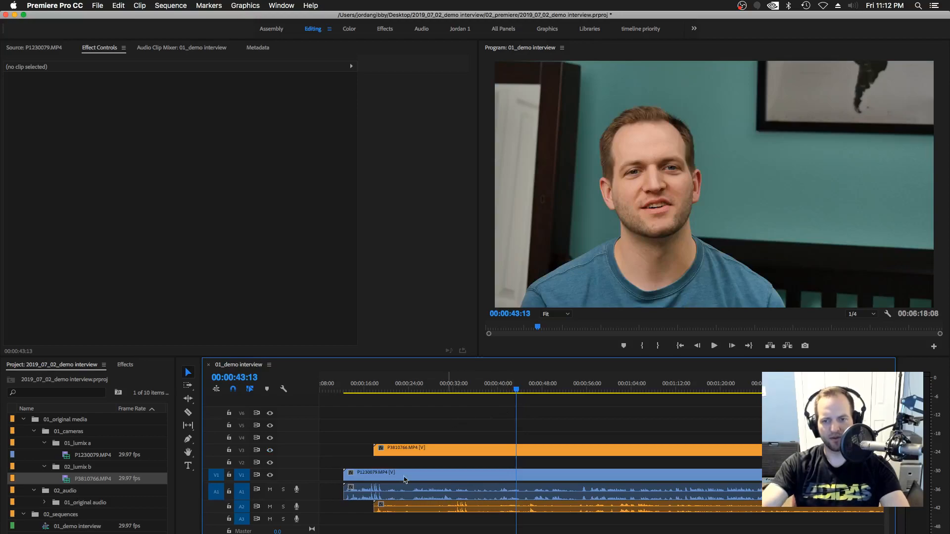
- Move P3810766.MP4 on track V3 so that it starts together with P1230079.MP4 on track V1
key("minus")
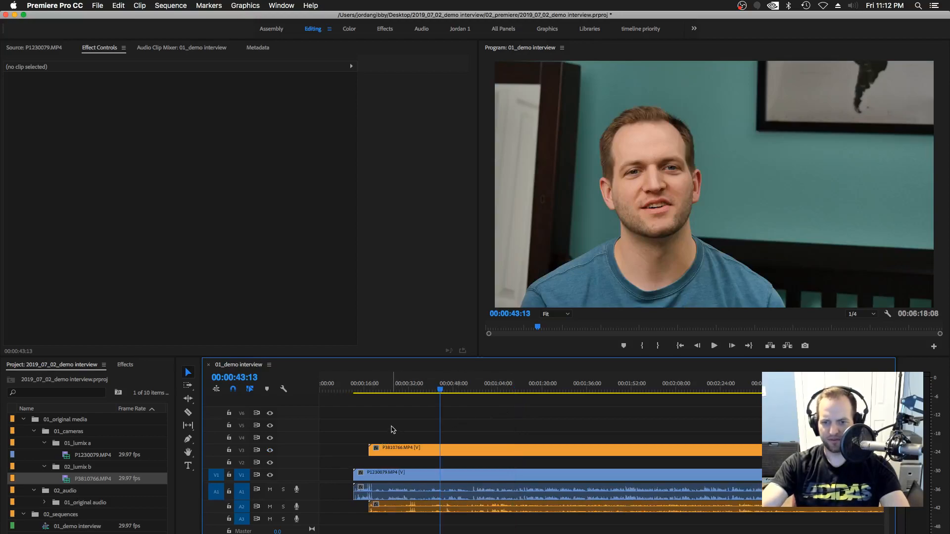
left_click_drag(393, 451, 387, 453)
left_click(386, 424)
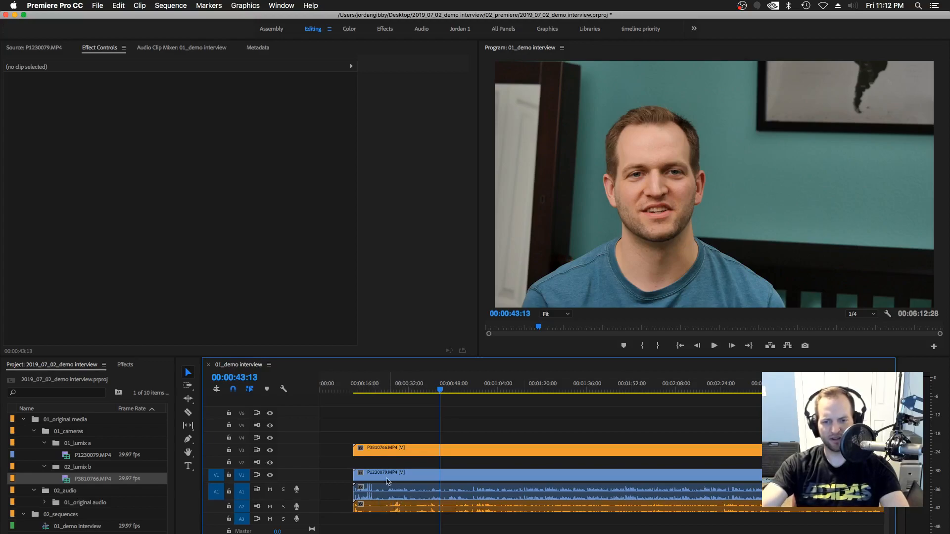
left_click_drag(381, 476, 426, 479)
left_click_drag(422, 477, 398, 479)
left_click(382, 435)
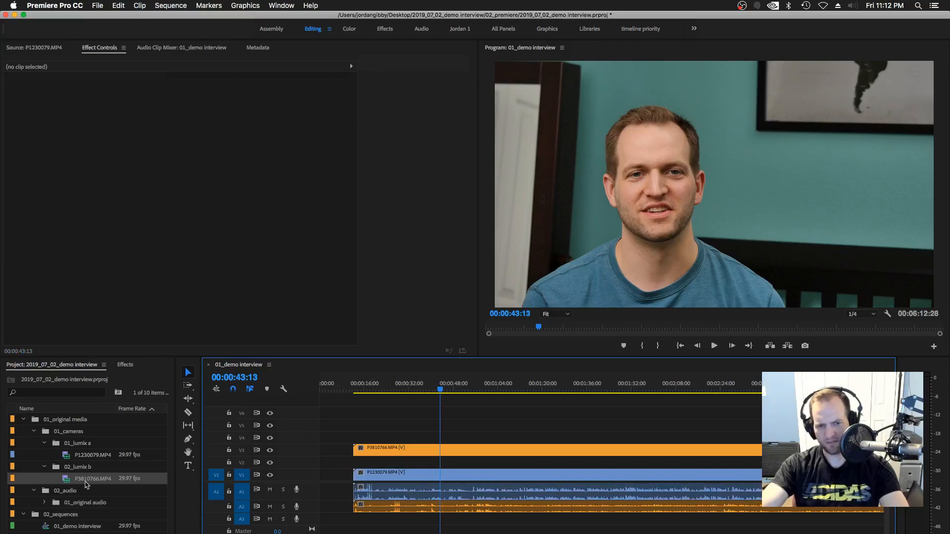
- Place ZOOM0045_Tr1.WAV on track A3 at the start of the camera clips, solo the track and enlarge its height
left_click(45, 505)
left_click(72, 516)
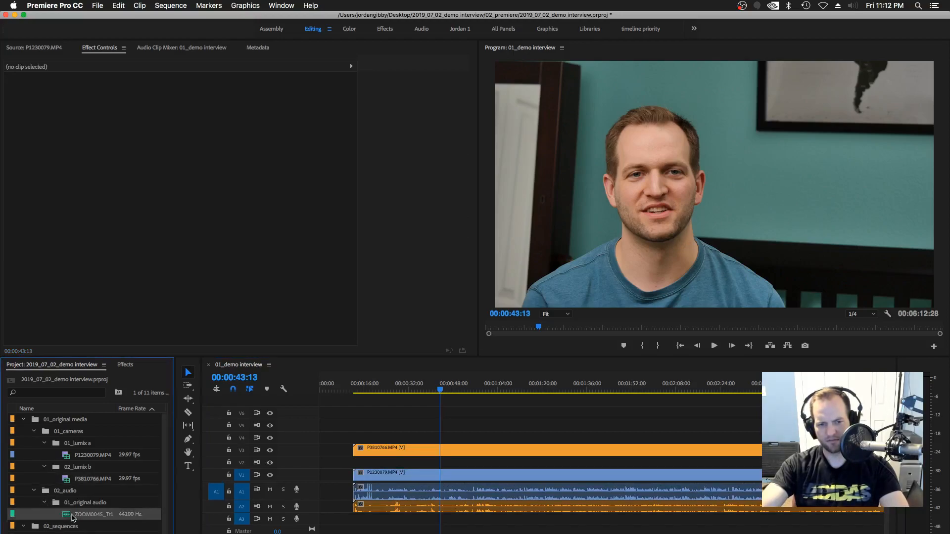
left_click_drag(70, 518, 354, 518)
left_click(410, 521)
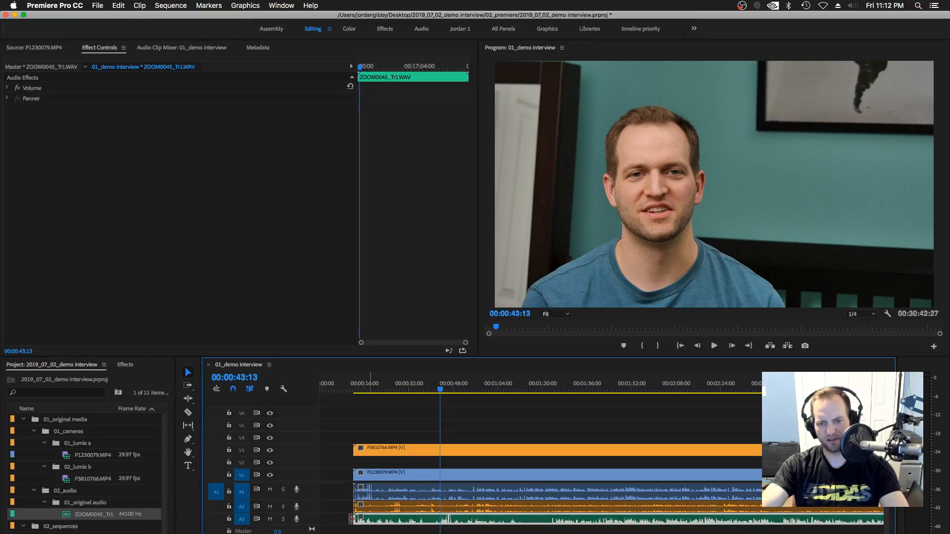
left_click(283, 520)
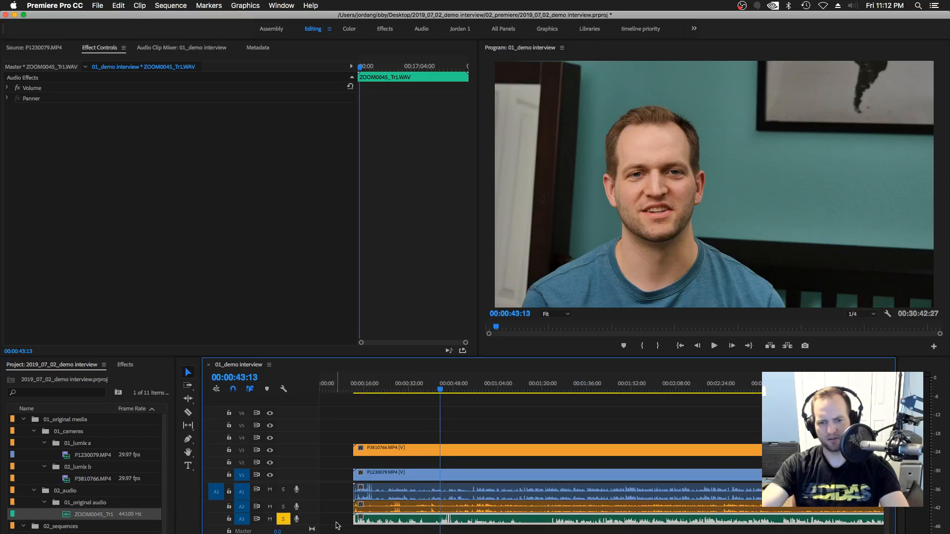
left_click_drag(303, 524, 303, 533)
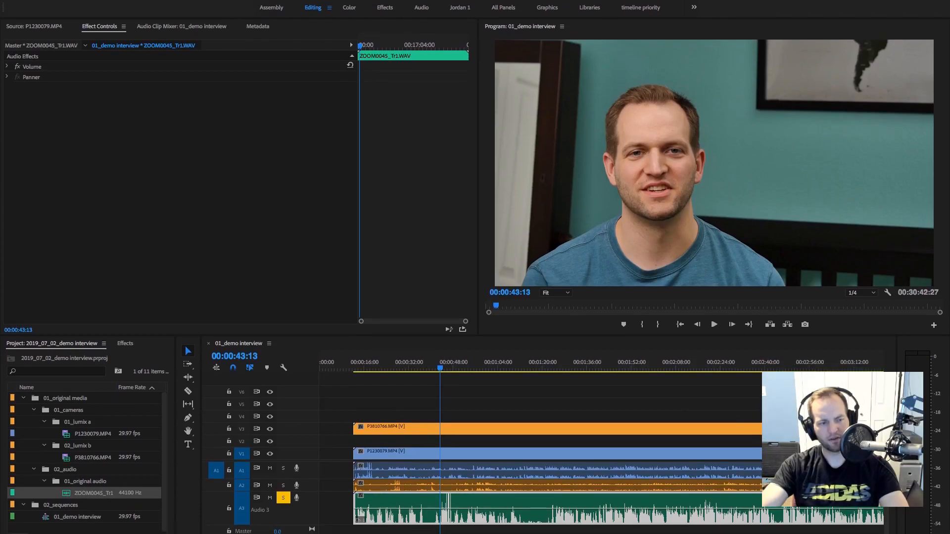
- Select both camera clips and the ZOOM0045_Tr1.WAV audio and synchronize them by Audio, using track channel 1
left_click(394, 402)
left_click_drag(414, 402, 389, 518)
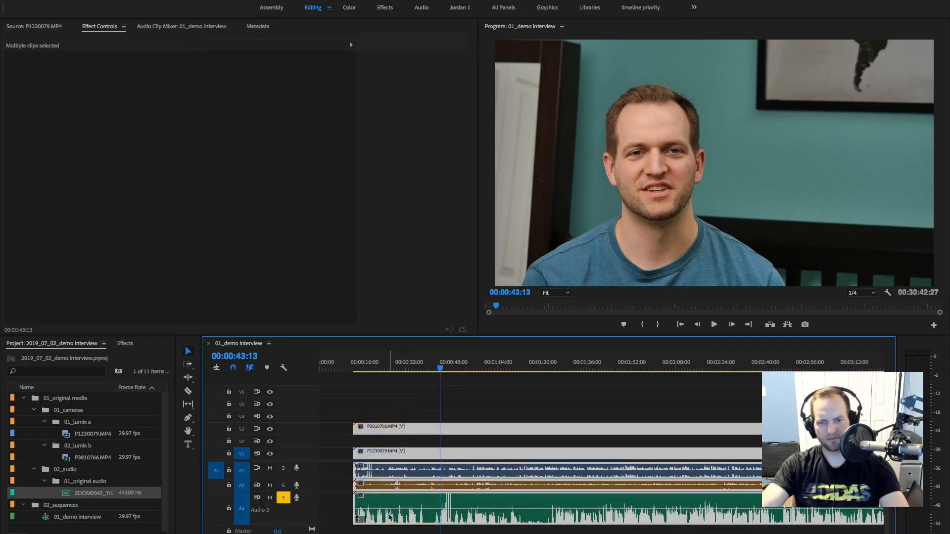
left_click(403, 411)
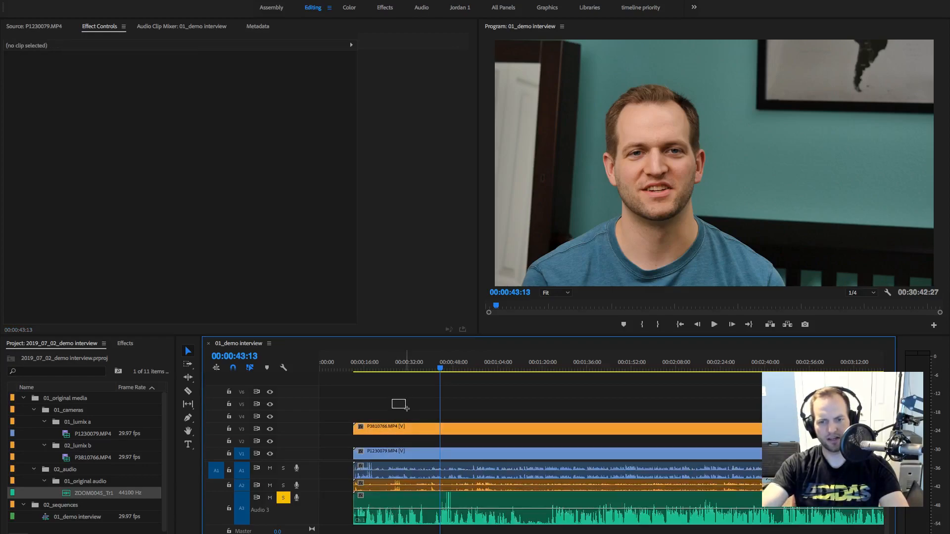
mouse_move(364, 389)
left_mouse_down()
mouse_move(404, 407)
mouse_move(395, 444)
mouse_move(406, 453)
left_mouse_up()
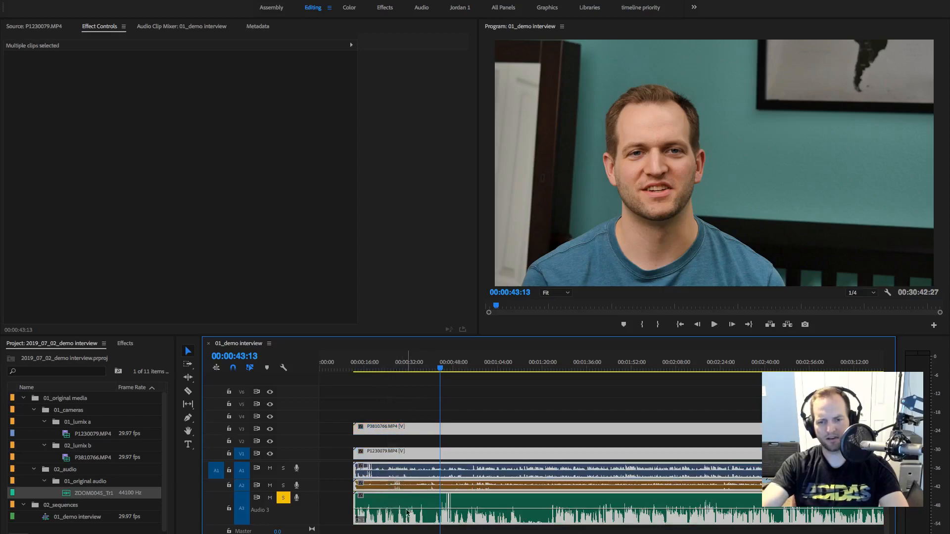
right_click(415, 455)
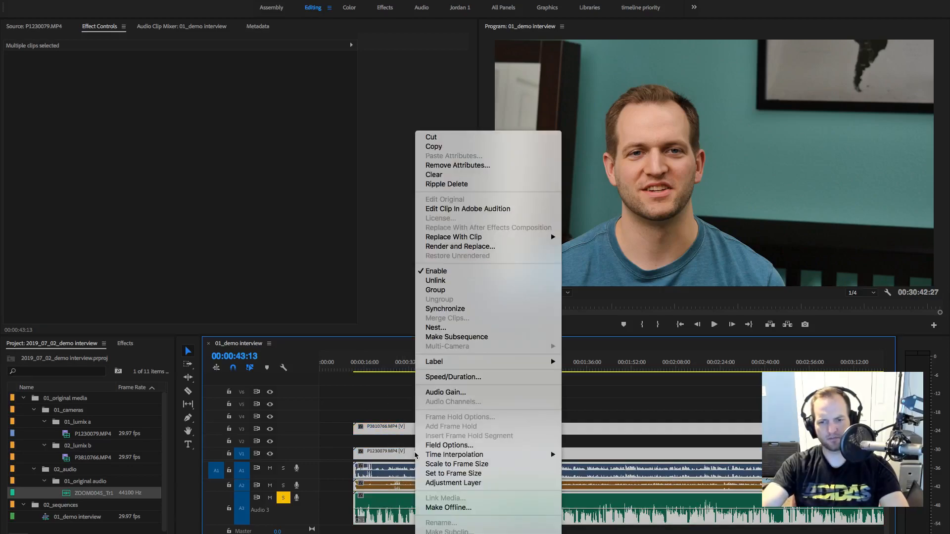
left_click(479, 310)
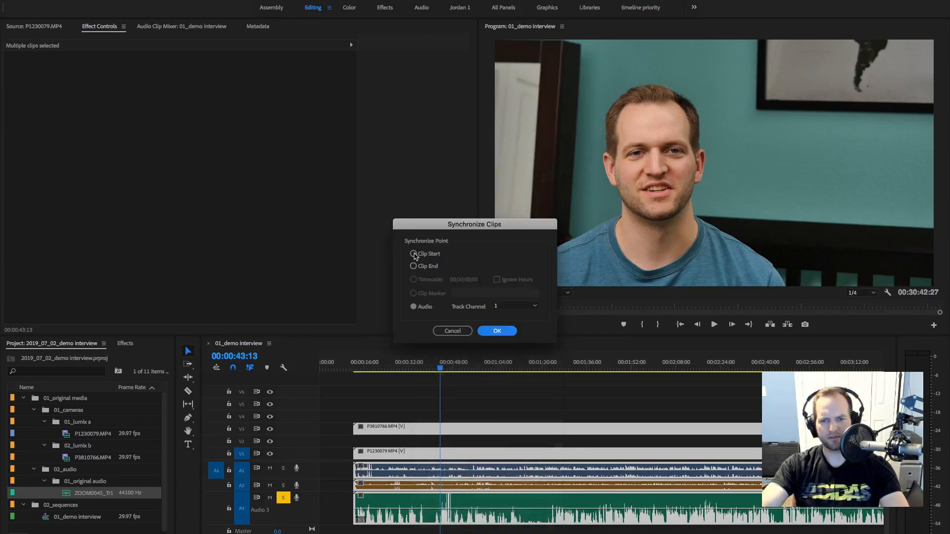
left_click(413, 254)
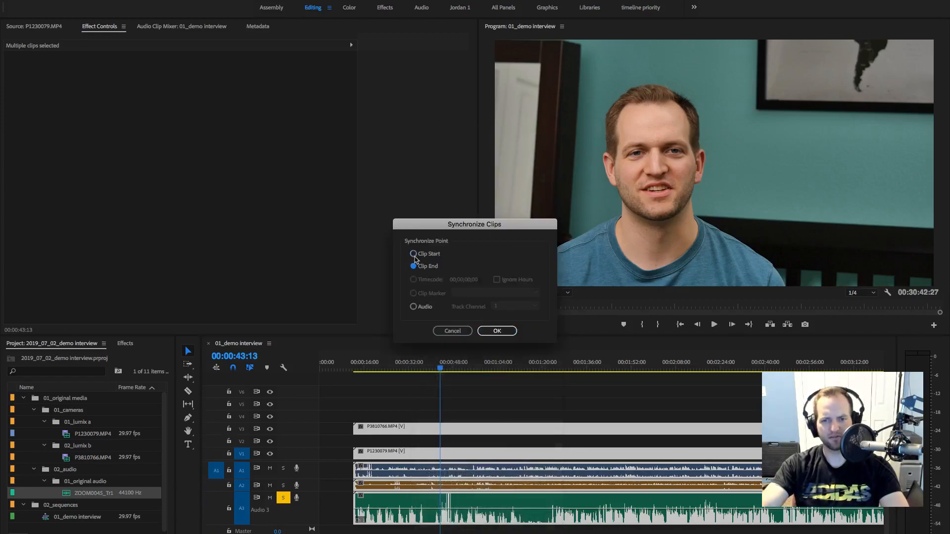
left_click(415, 267)
left_click(414, 307)
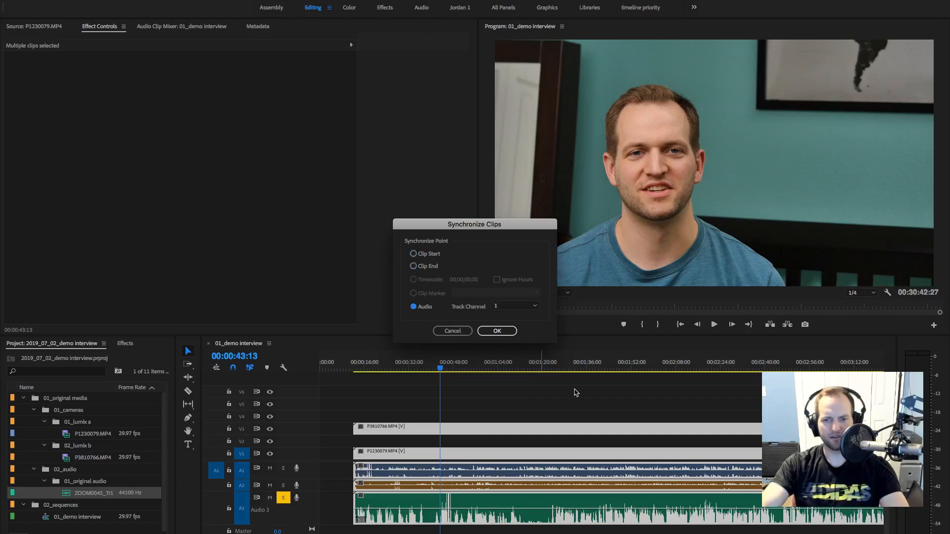
left_click(497, 331)
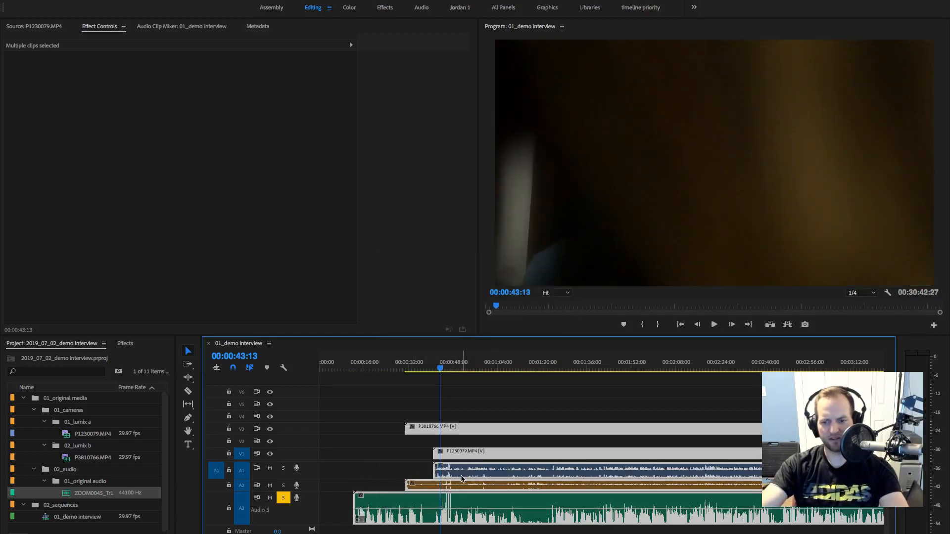
- Examine the clap peaks in the three audio waveforms around 00:00:46:06 up close and save the project
key("equal")
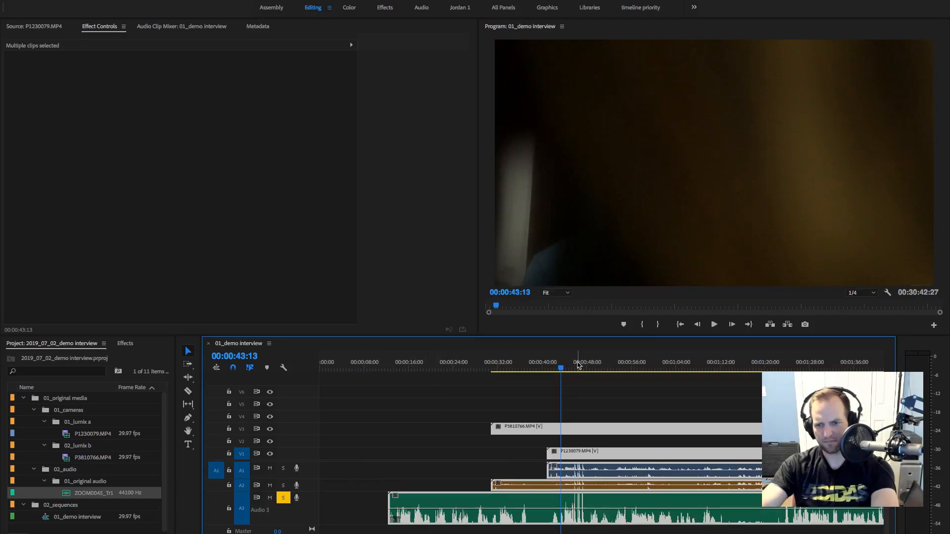
left_click(578, 365)
key("equal")
key("equal")
key("equal")
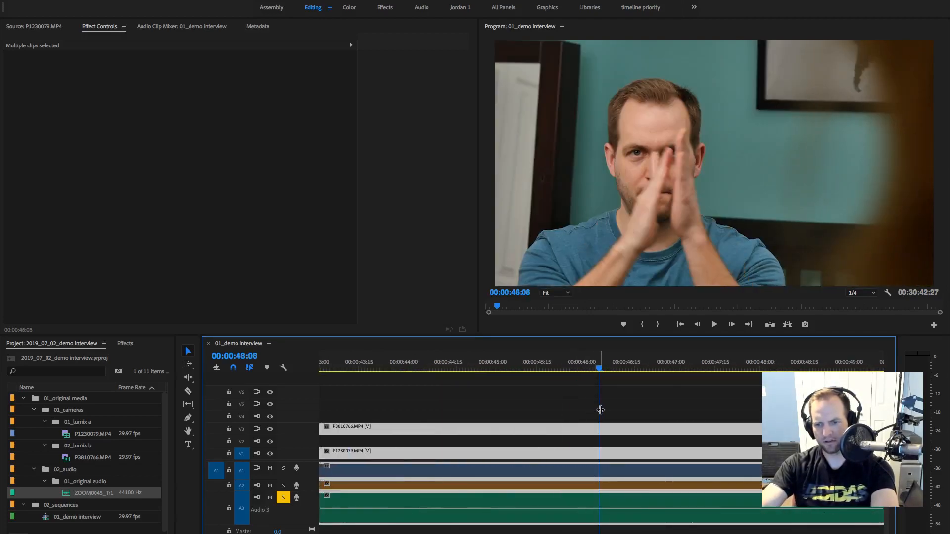
key("equal")
key("equal")
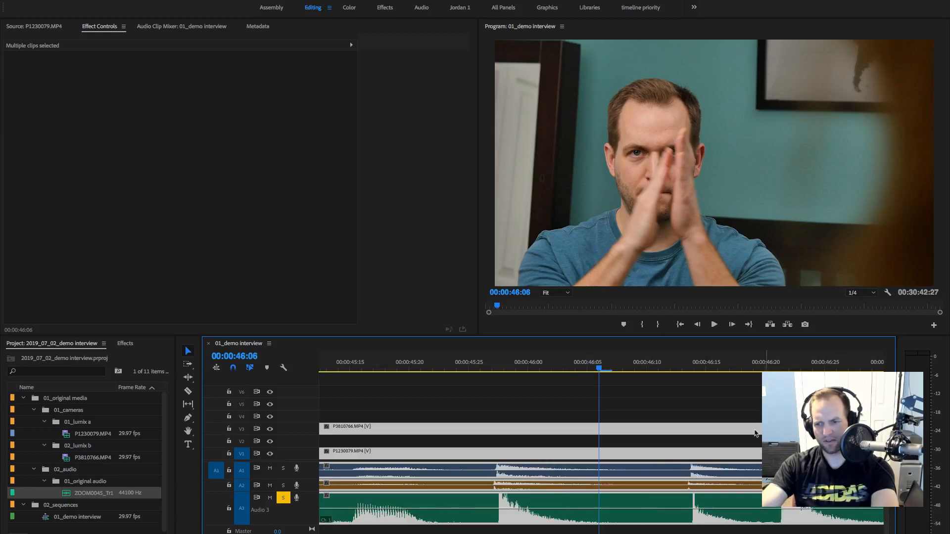
key("super+s")
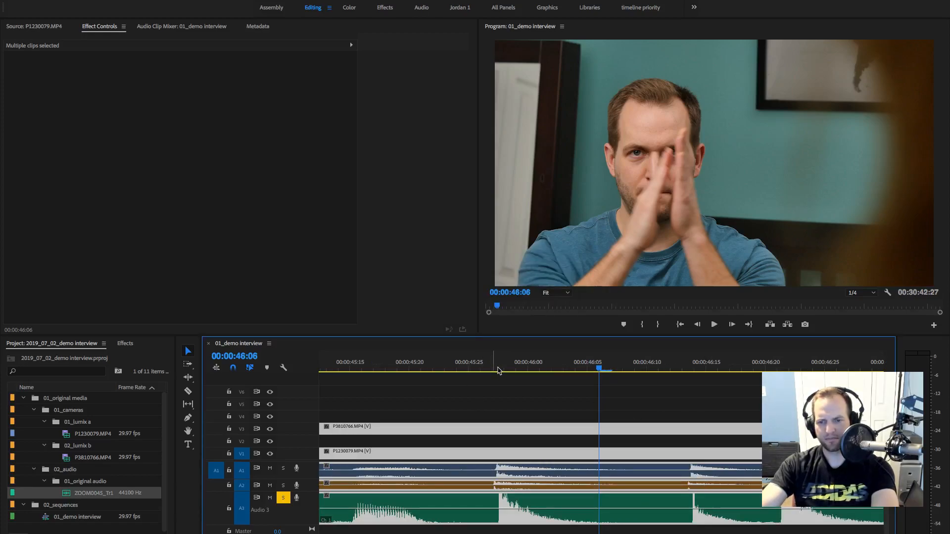
- Set the playhead on the clap at 00:00:45:27 and compare the synchronized clips both up close and across their full length
left_click(493, 371)
key("minus")
key("minus")
key("minus")
key("minus")
key("minus")
key("minus")
key("minus")
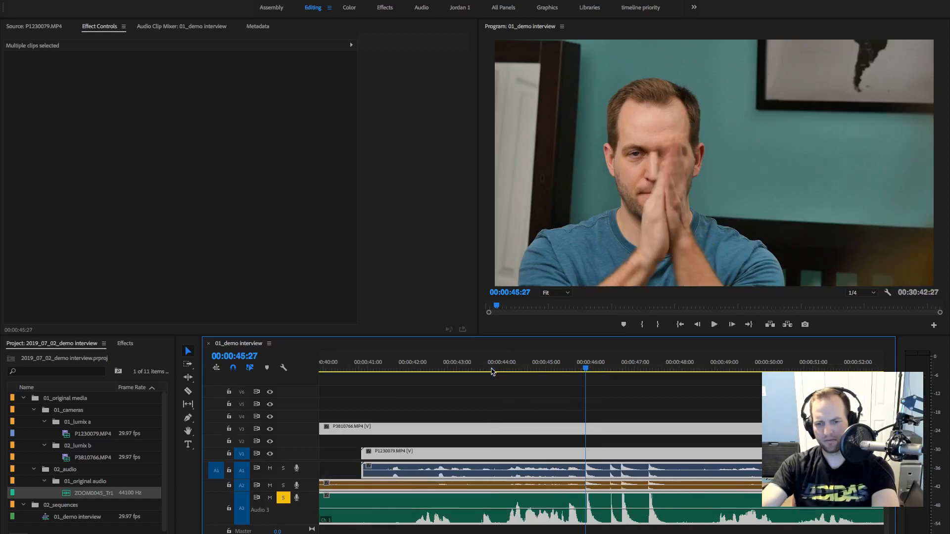
key("equal")
key("equal")
key("equal")
key("equal")
key("minus")
key("minus")
key("minus")
key("minus")
key("minus")
key("equal")
key("equal")
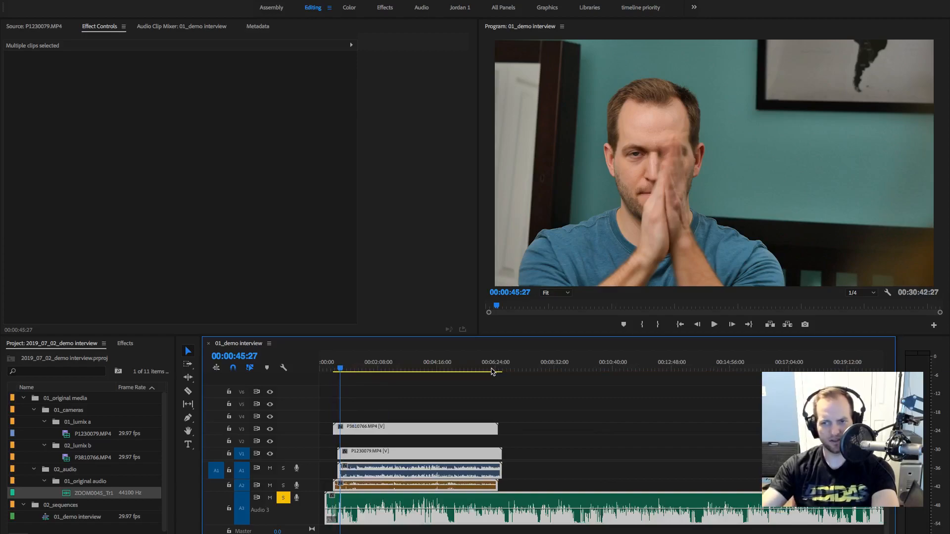
- Cut P3810766.MP4 and the ZOOM0045_Tr1.WAV audio at the start of P1230079.MP4, at 00:00:40:26
key("minus")
key("equal")
key("equal")
key("equal")
key("equal")
key("equal")
key("equal")
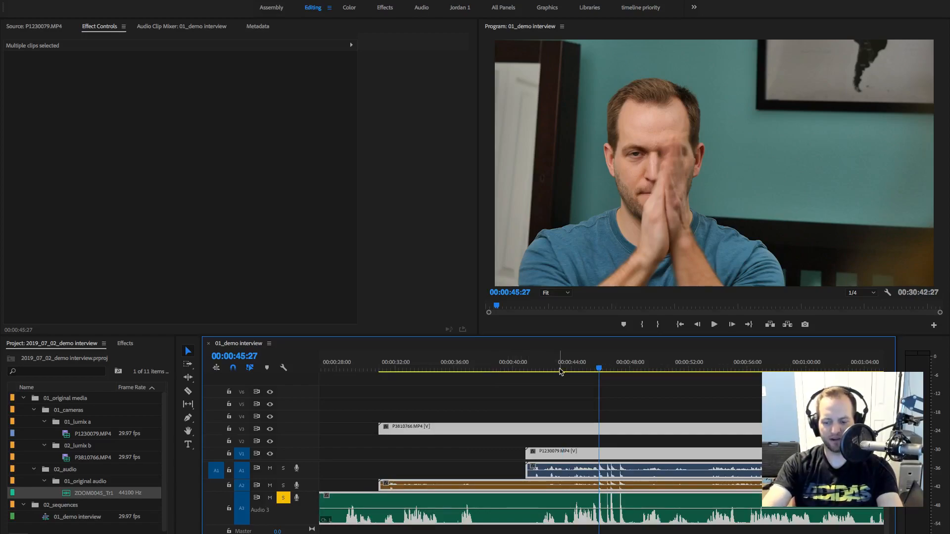
key("Up")
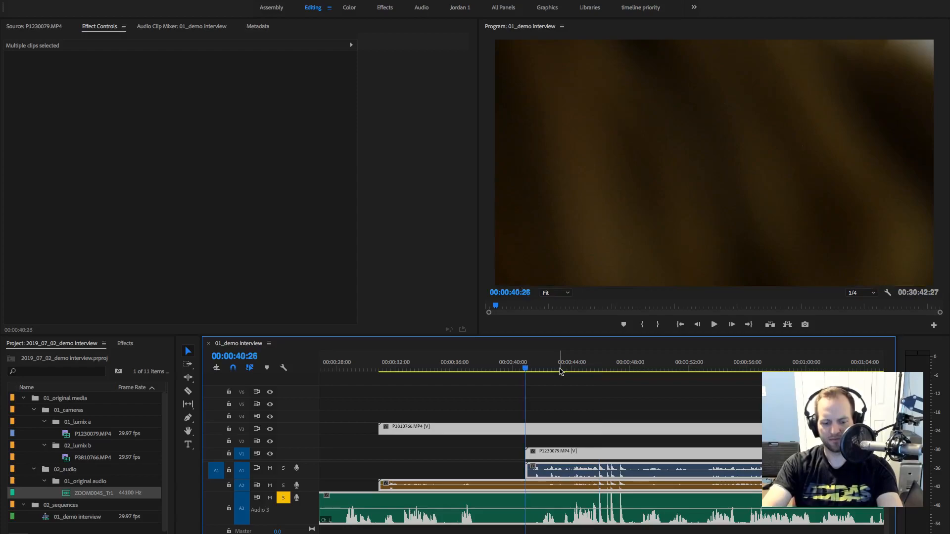
key("Up")
key("Down")
key("Up")
key("Down")
left_click(564, 391)
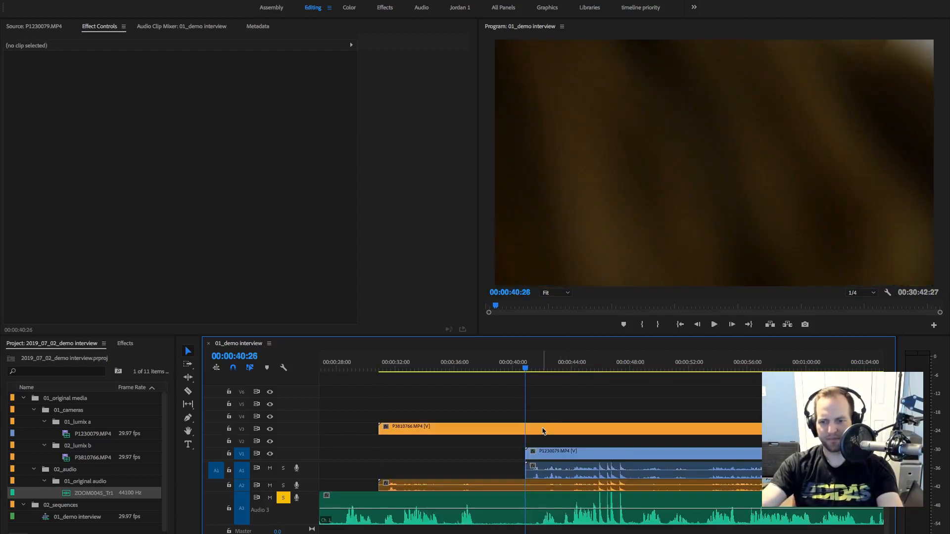
mouse_move(525, 368)
left_mouse_down()
mouse_move(509, 368)
mouse_move(547, 373)
mouse_move(526, 373)
left_mouse_up()
left_click_drag(555, 411, 561, 500)
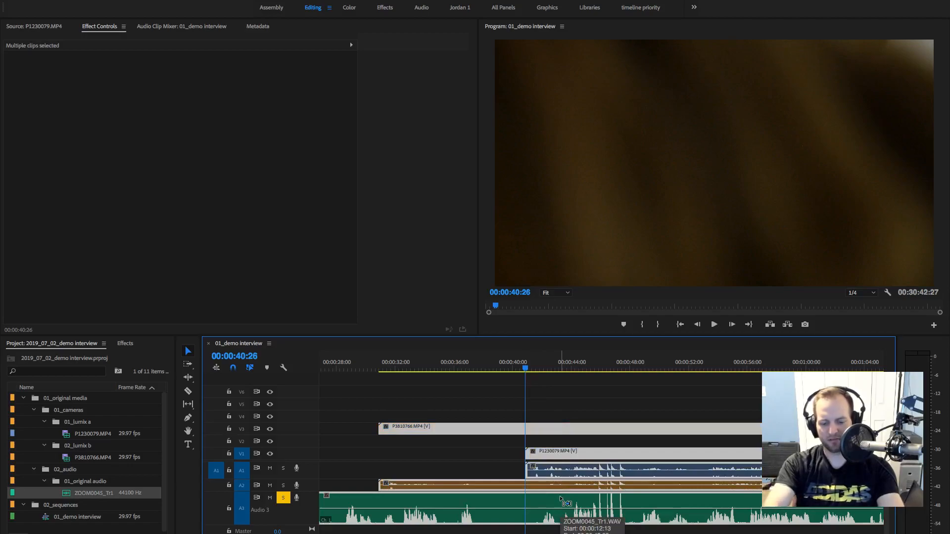
key("ctrl+k")
- Delete the video and audio pieces before the cut and close the gap at the start of the sequence
left_click(493, 407)
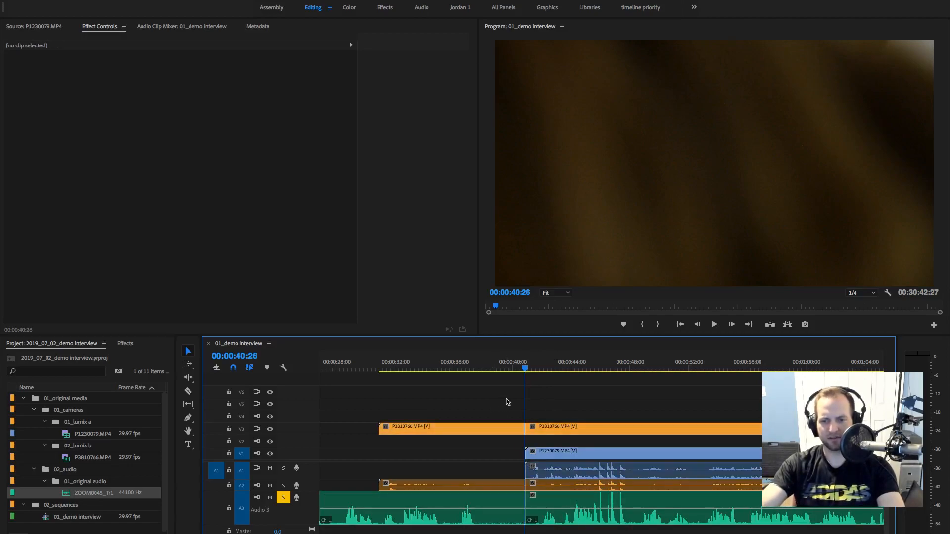
left_click_drag(501, 412, 431, 524)
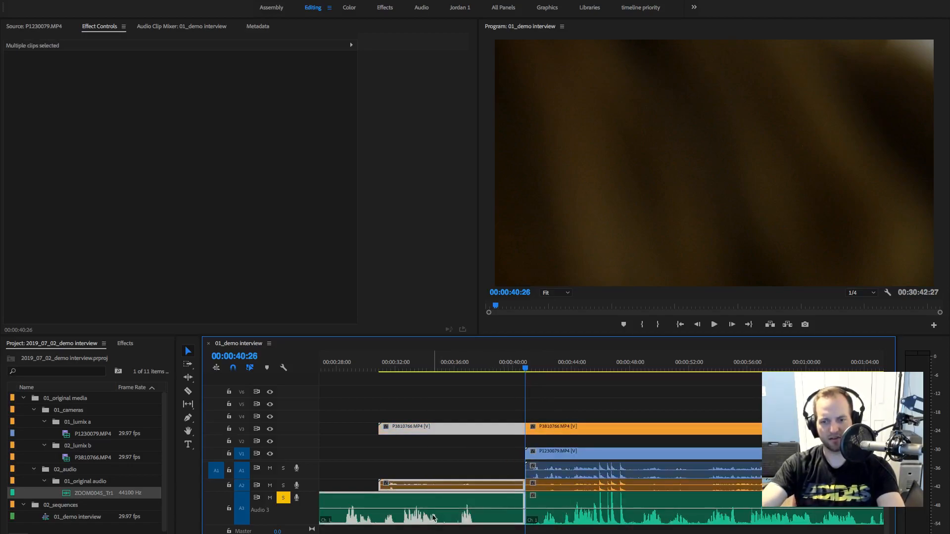
key("Delete")
left_click(465, 489)
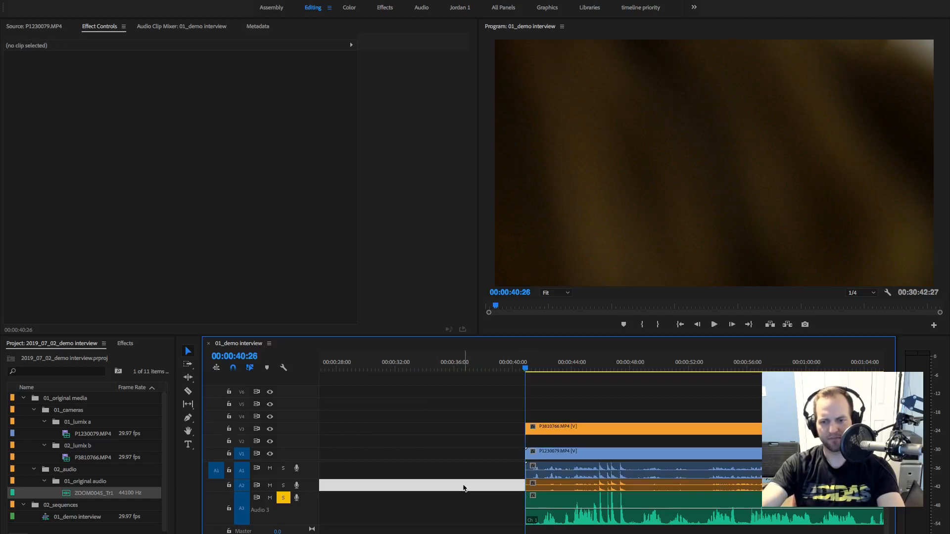
left_click(457, 454)
key("Delete")
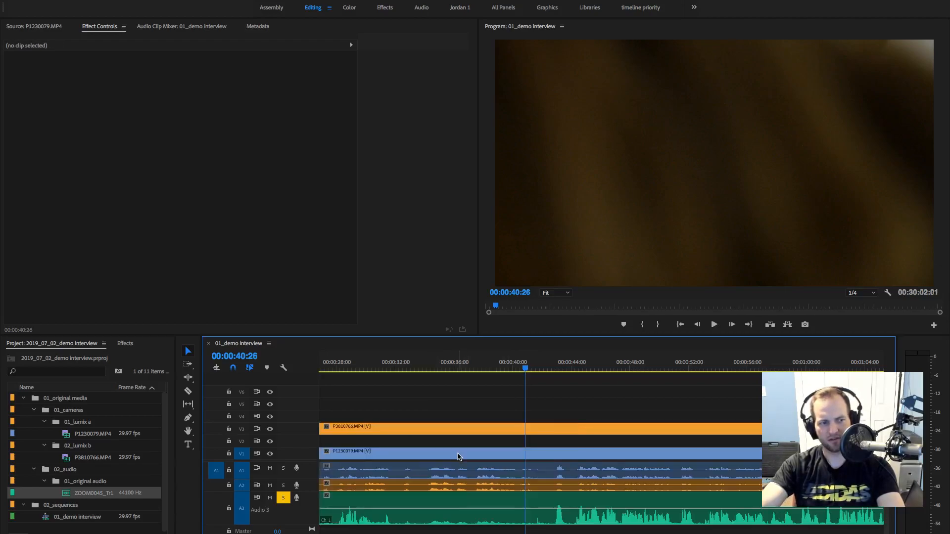
- Review the trimmed clips across the sequence, then examine the opening section up close from its first frame
key("minus")
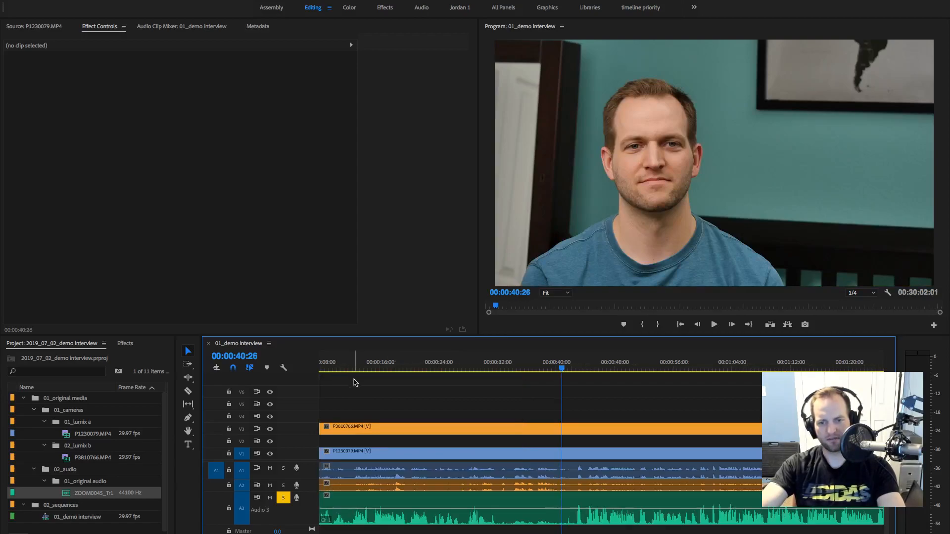
key("minus")
key("minus")
key("minus")
key("minus")
key("equal")
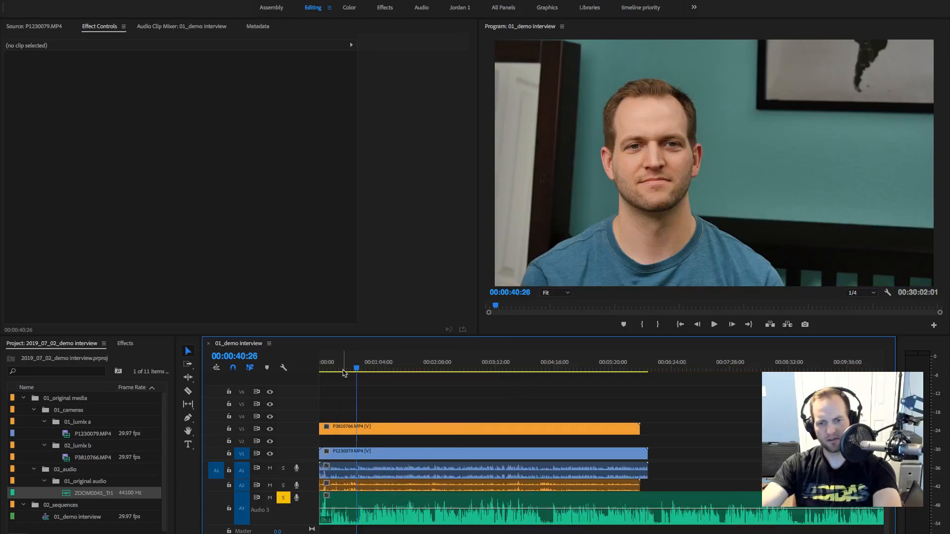
left_click(341, 369)
left_click_drag(340, 369, 318, 375)
key("equal")
key("equal")
key("equal")
key("equal")
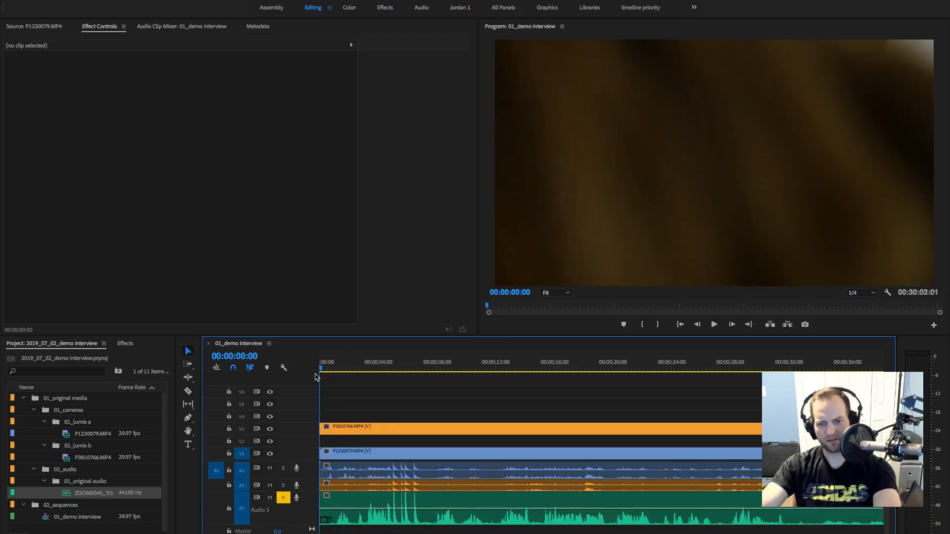
key("equal")
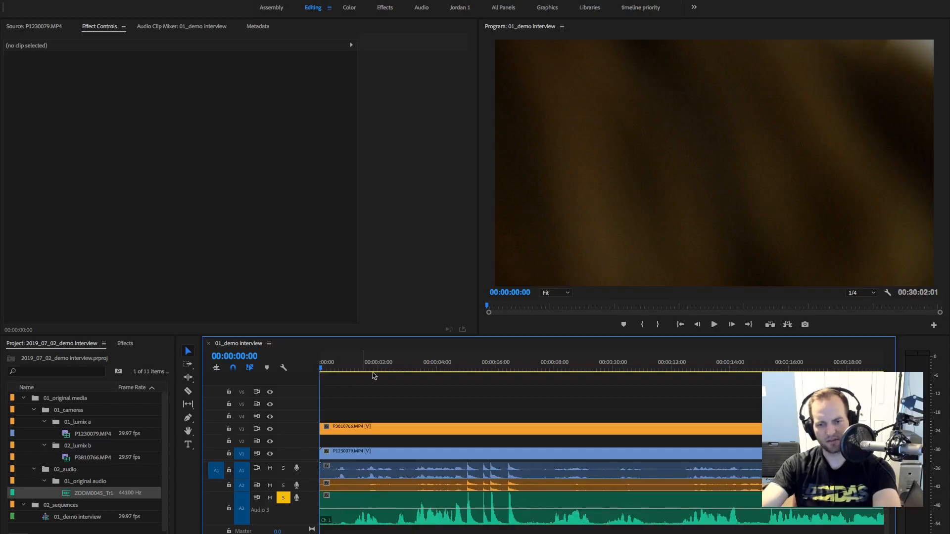
- Cut all video and audio clips at 00:00:11:13 and delete everything after the cut
left_click(452, 370)
left_click_drag(455, 371, 654, 369)
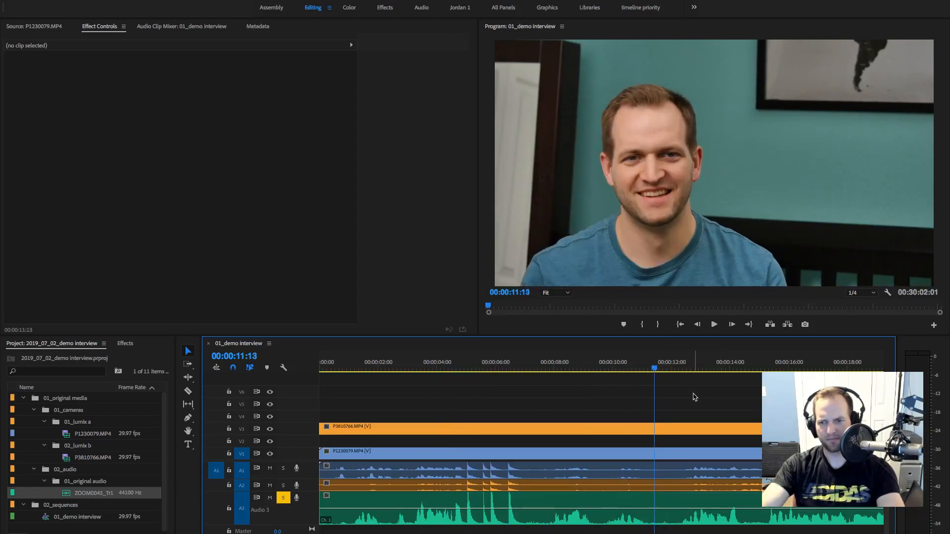
left_click(695, 430)
left_click_drag(694, 442, 697, 514)
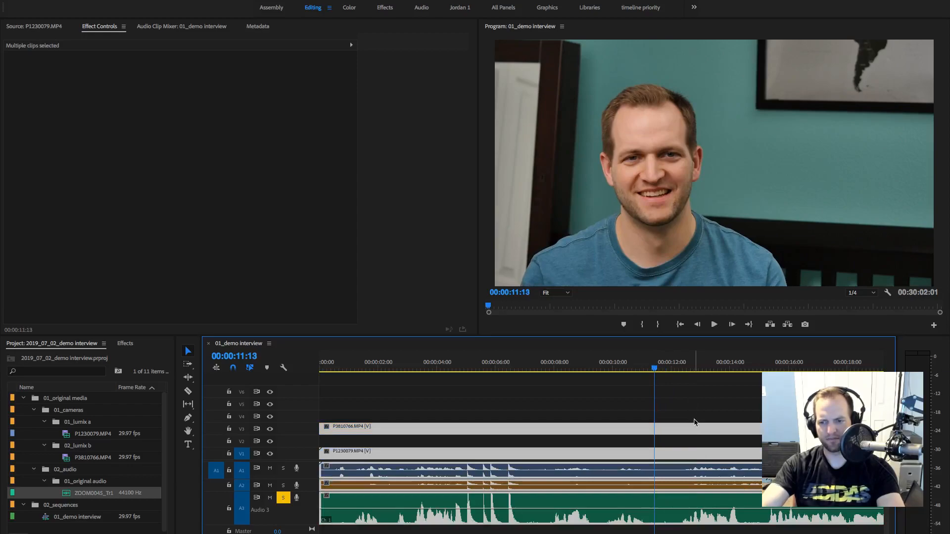
left_click(691, 403)
key("ctrl+a")
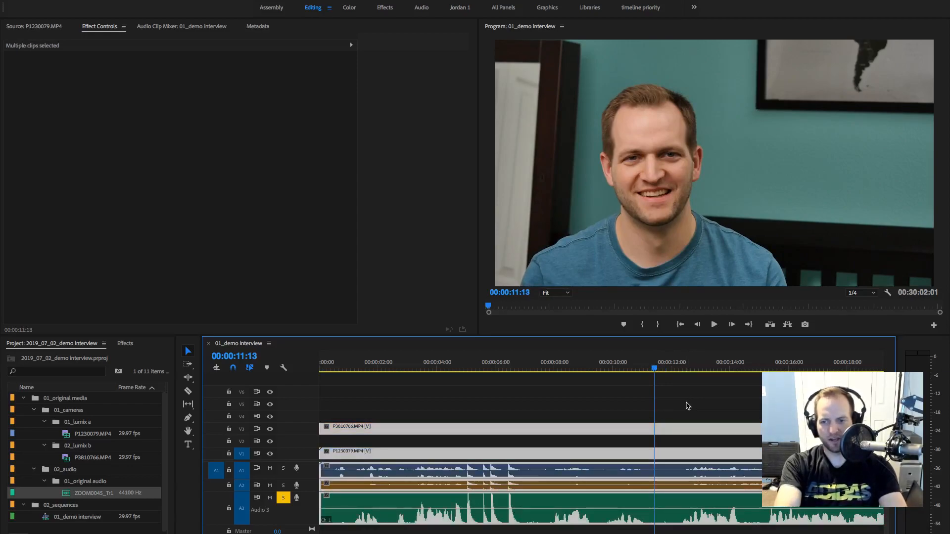
key("ctrl+k")
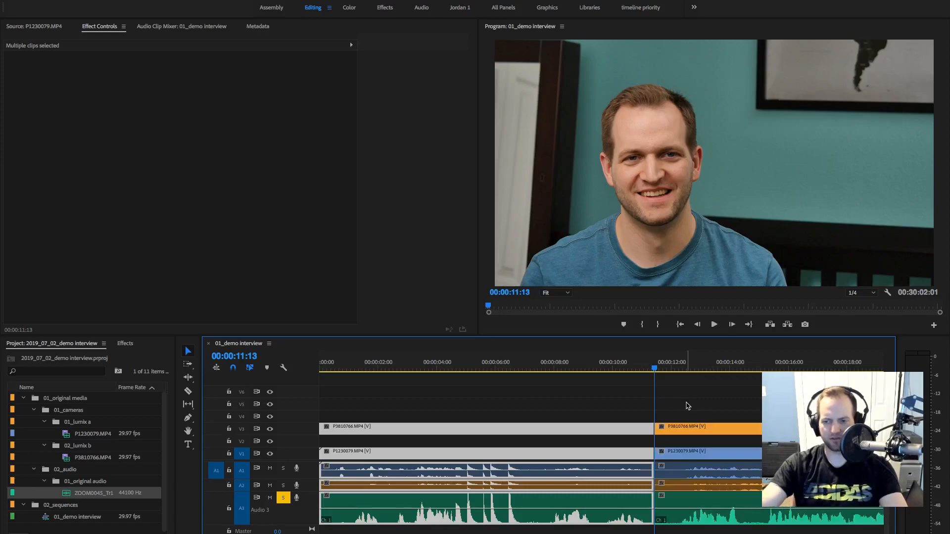
left_click_drag(698, 409, 707, 495)
key("Delete")
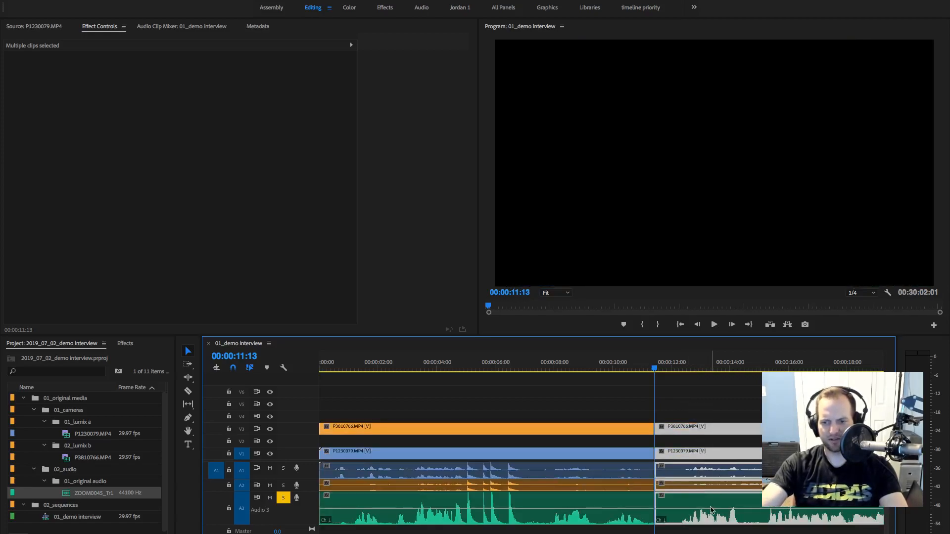
- Hide the V3 track to reveal the P1230079.MP4 angle and play the sequence from the start
left_click_drag(487, 365, 452, 369)
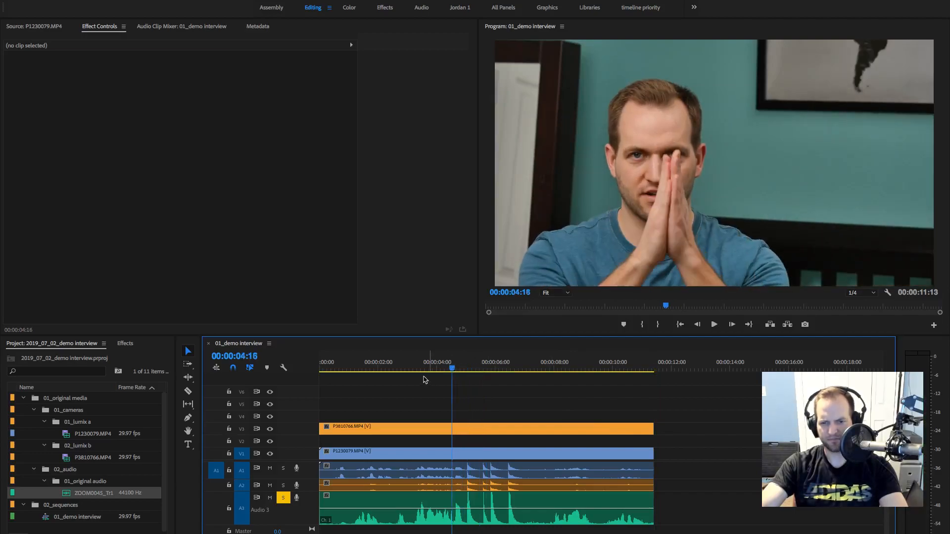
left_click(270, 430)
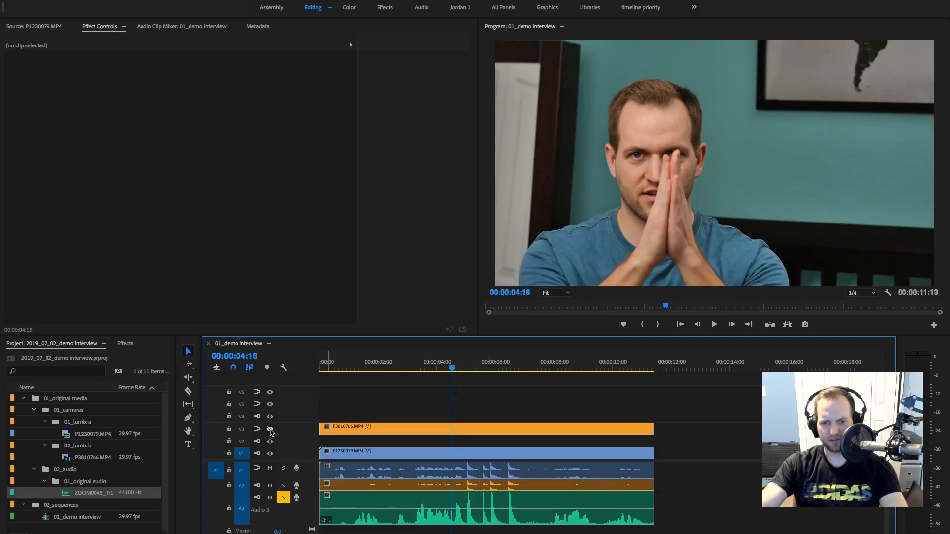
left_click_drag(352, 366, 323, 368)
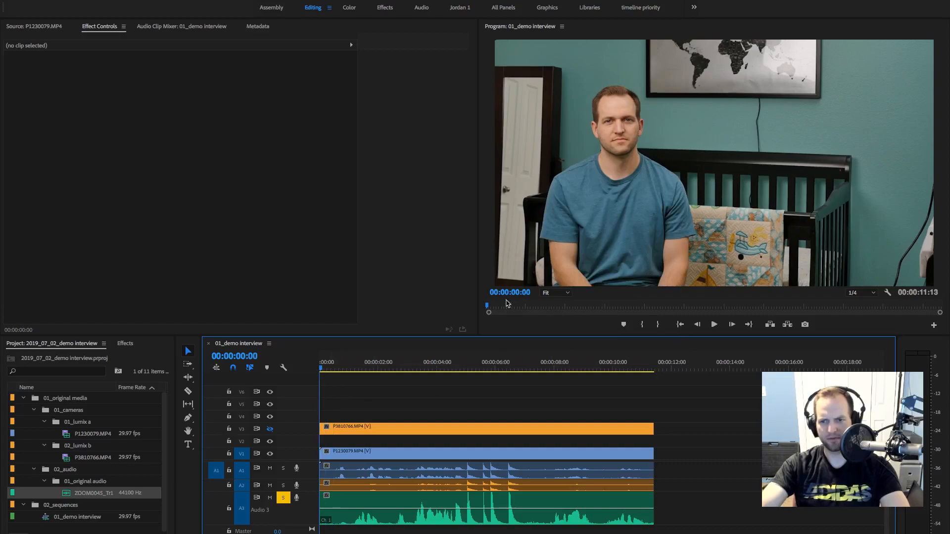
key("space")
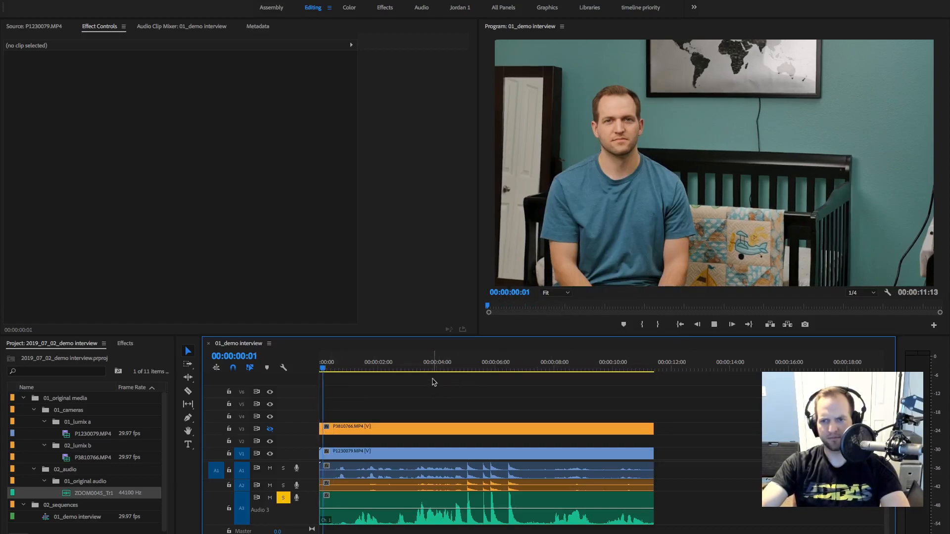
- Cut P3810766.MP4 at 00:00:04:19 and move its first piece down to track V2
left_click_drag(384, 368, 454, 369)
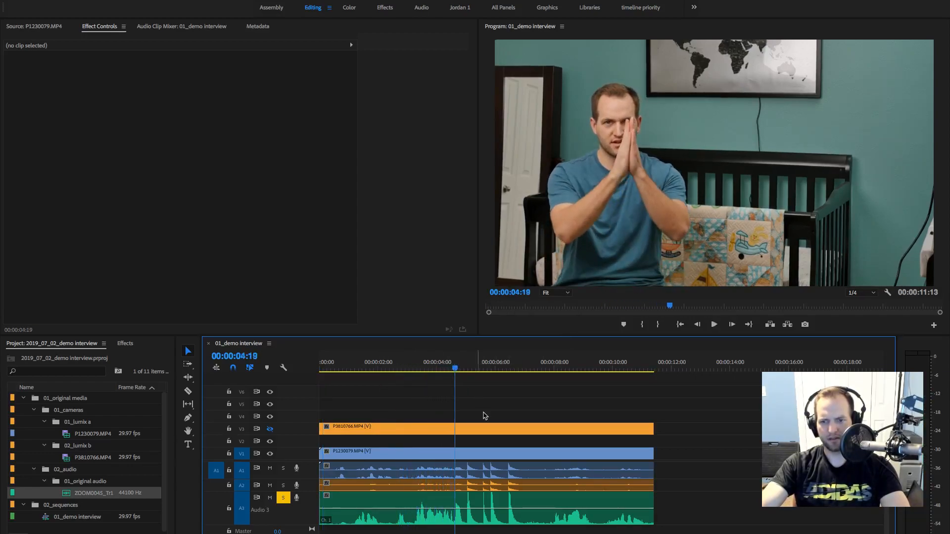
left_click(465, 431)
key("ctrl+k")
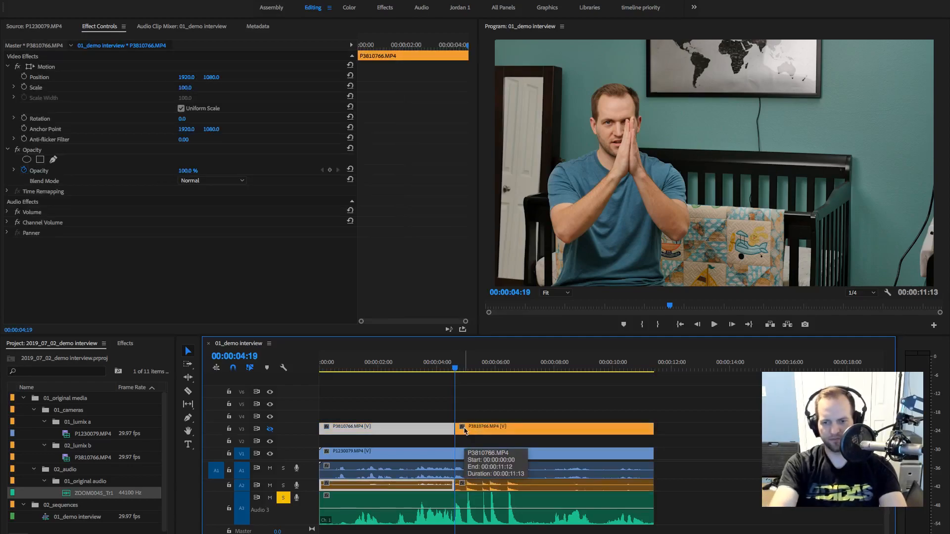
left_click(437, 407)
left_click_drag(437, 431, 434, 441)
- Cut the remaining P3810766.MP4 piece at 00:00:07:04 and move its last part down to track V2
left_click_drag(421, 379, 395, 376)
left_click_drag(497, 371, 528, 370)
left_click(558, 430)
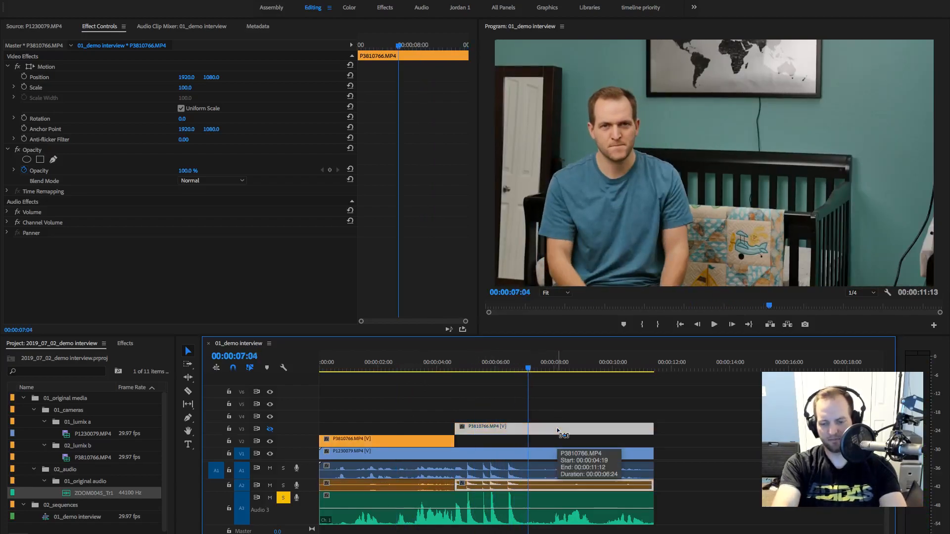
key("ctrl+k")
left_click_drag(558, 431, 560, 442)
- Cut both camera clips and the audio together at 00:00:03:00
left_click(466, 397)
left_click_drag(385, 368, 301, 374)
left_click_drag(420, 370, 408, 370)
left_click_drag(422, 416, 426, 507)
key("ctrl+k")
- Delete all video and audio before the 00:00:03:00 cut and close the resulting gap
left_click_drag(367, 410, 369, 525)
key("Delete")
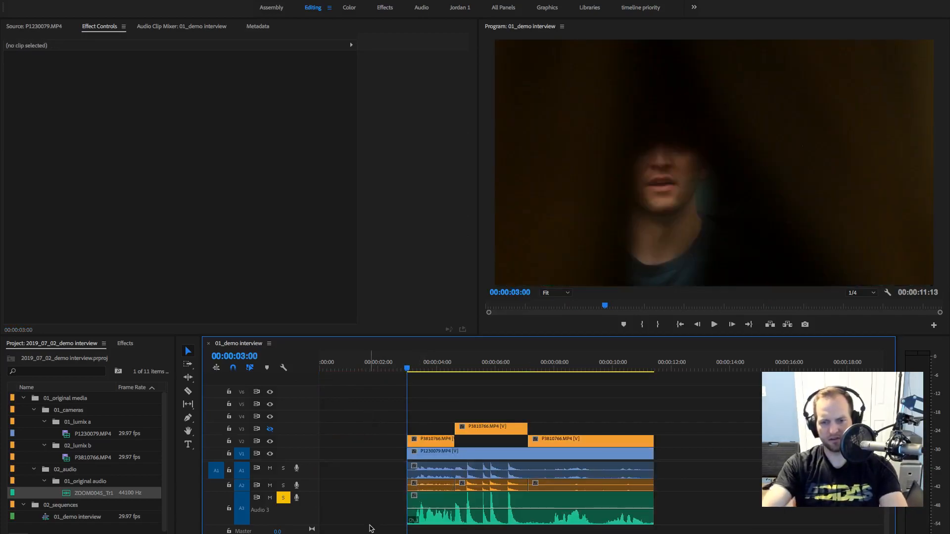
left_click(365, 453)
key("Delete")
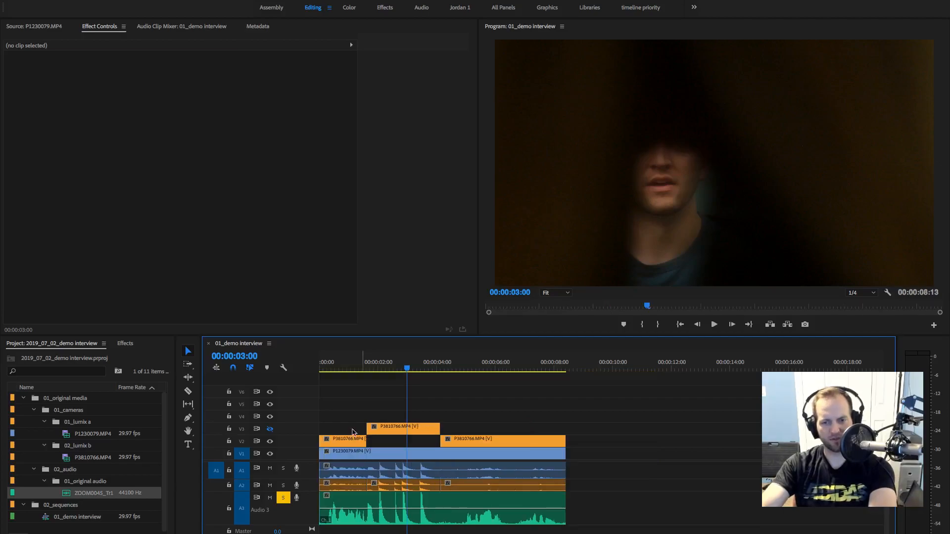
- Play the stacked edit from the start to check how it switches between the two camera angles
key("Home")
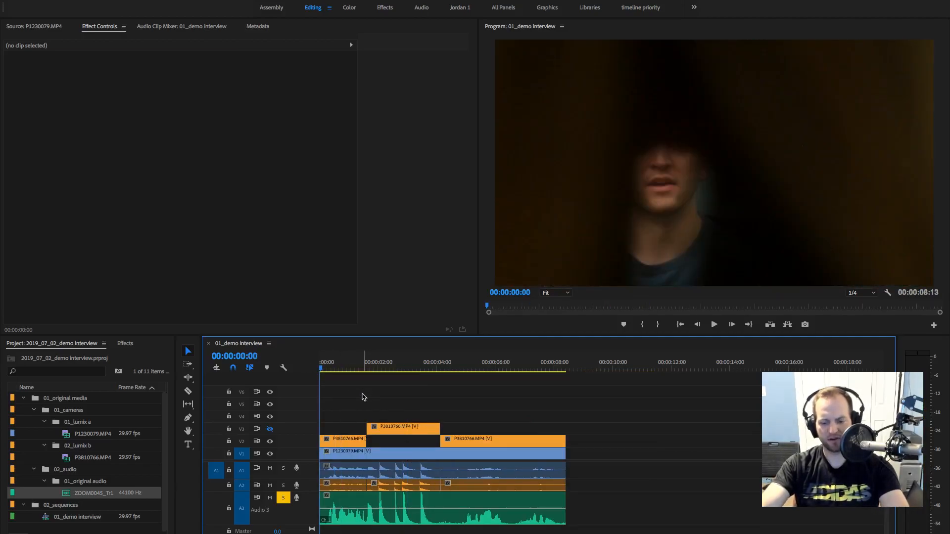
key("space")
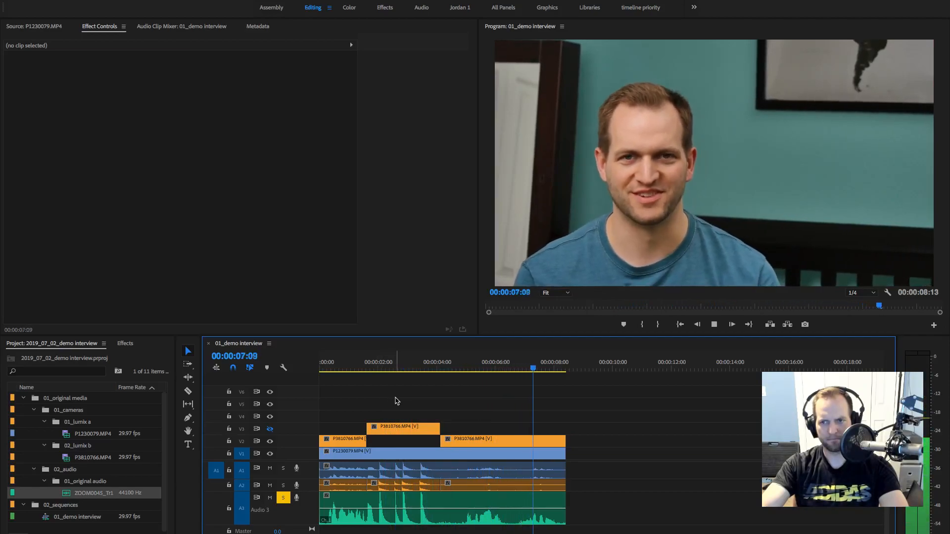
key("space")
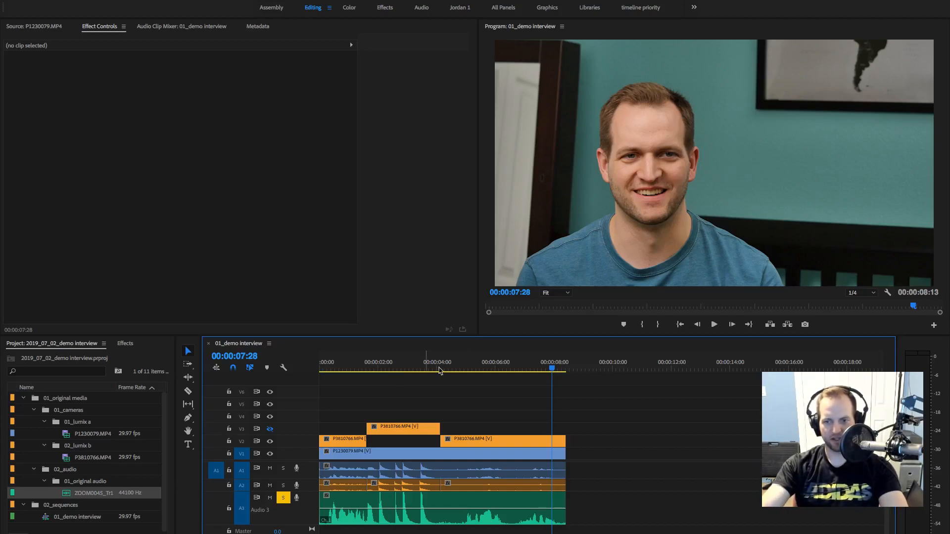
- Cut both camera clips and the audio at 00:00:06:15 and delete everything after the cut
left_click_drag(533, 370, 511, 370)
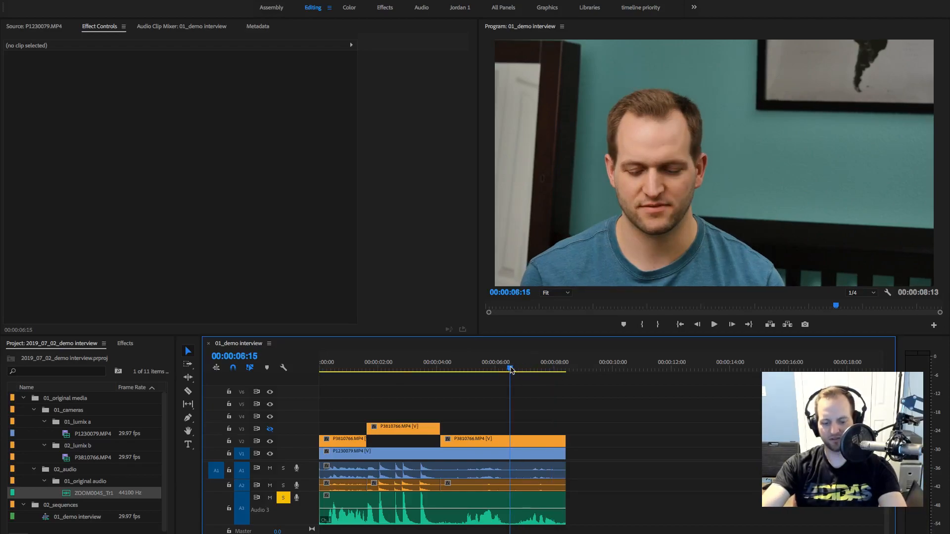
left_click_drag(538, 410, 537, 512)
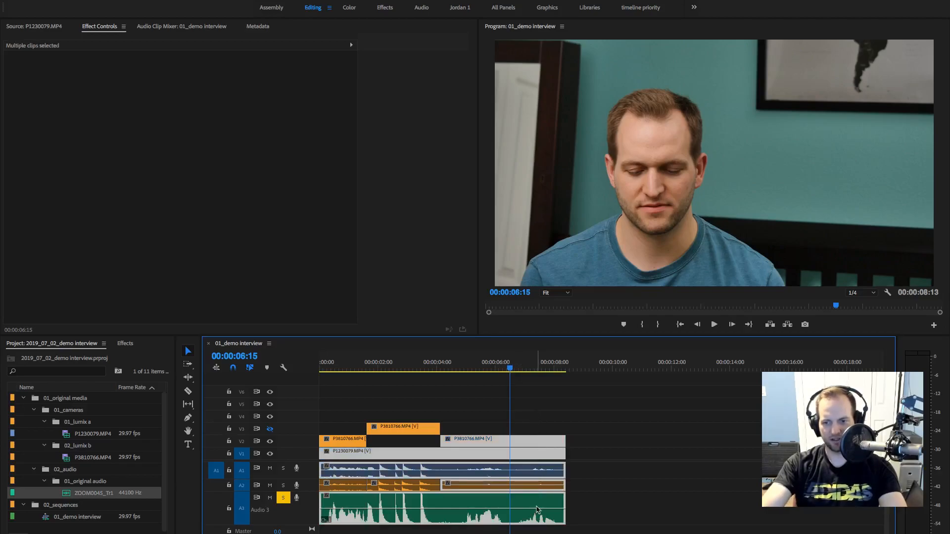
key("ctrl+k")
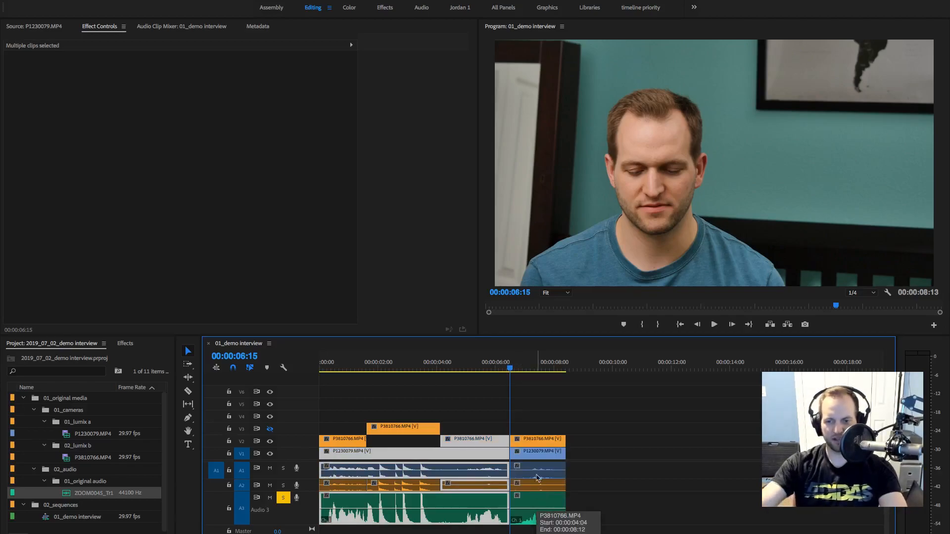
left_click_drag(560, 415, 551, 510)
key("Delete")
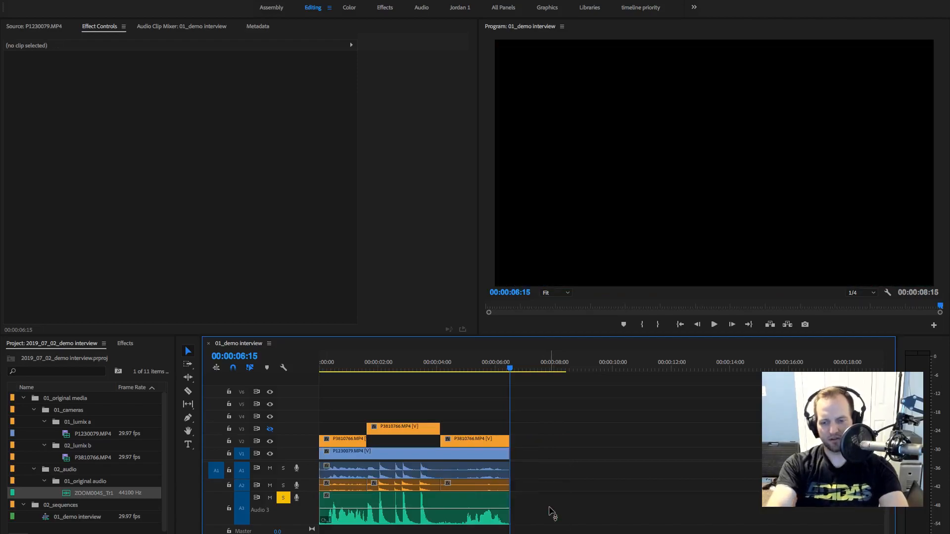
- Extend the ends of the last P3810766.MP4 piece, P1230079.MP4 and the separate audio together to 00:00:14:25
left_click_drag(532, 432, 476, 525)
left_click_drag(555, 415, 430, 533)
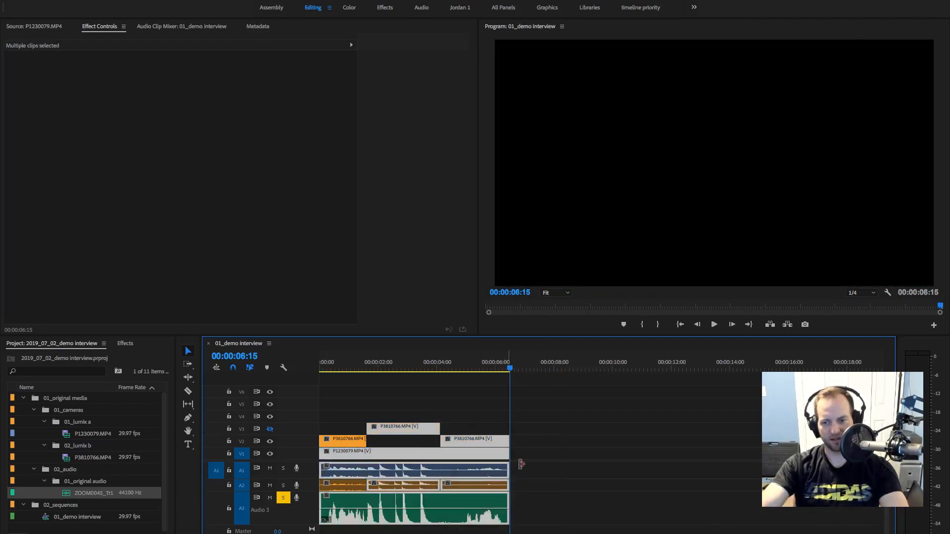
left_click(542, 422)
left_click_drag(541, 422, 495, 511)
left_click_drag(508, 469, 753, 447)
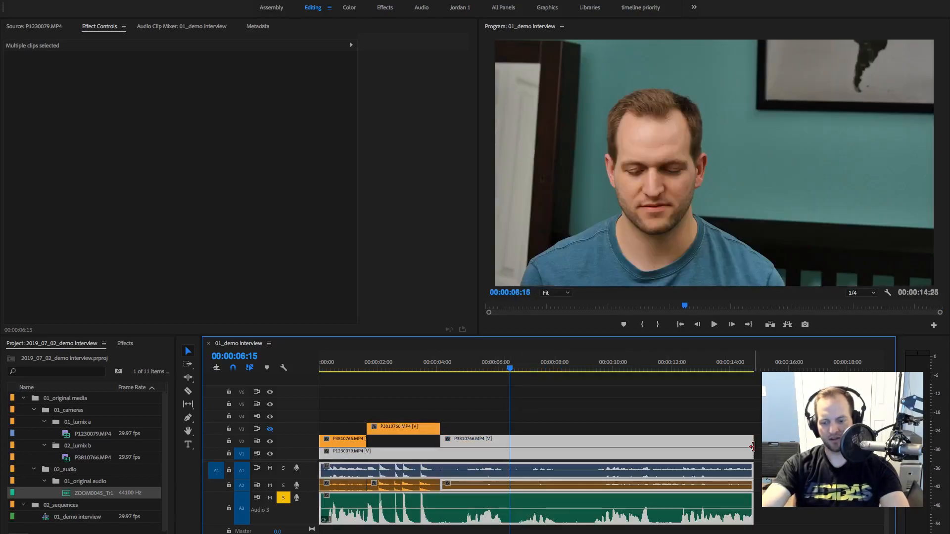
- Deselect the timeline clips and collapse all bins so only 01_original media and 02_sequences are listed
left_click(454, 427)
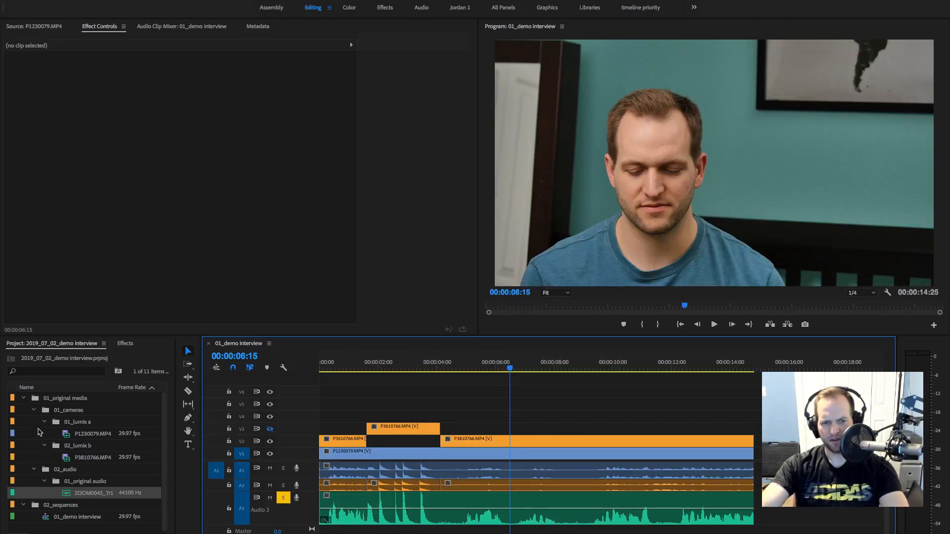
left_click(44, 422)
left_click(44, 434)
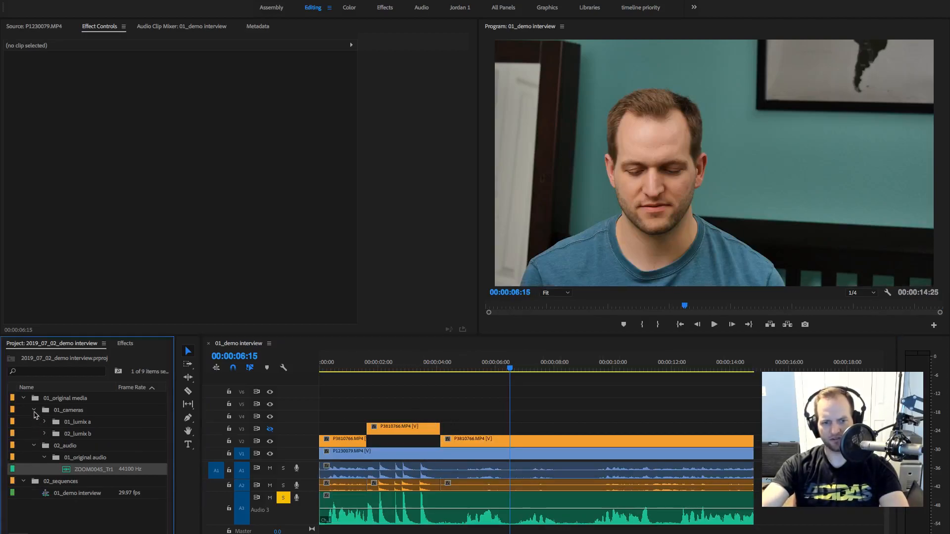
left_click(34, 410)
left_click(34, 422)
left_click(24, 434)
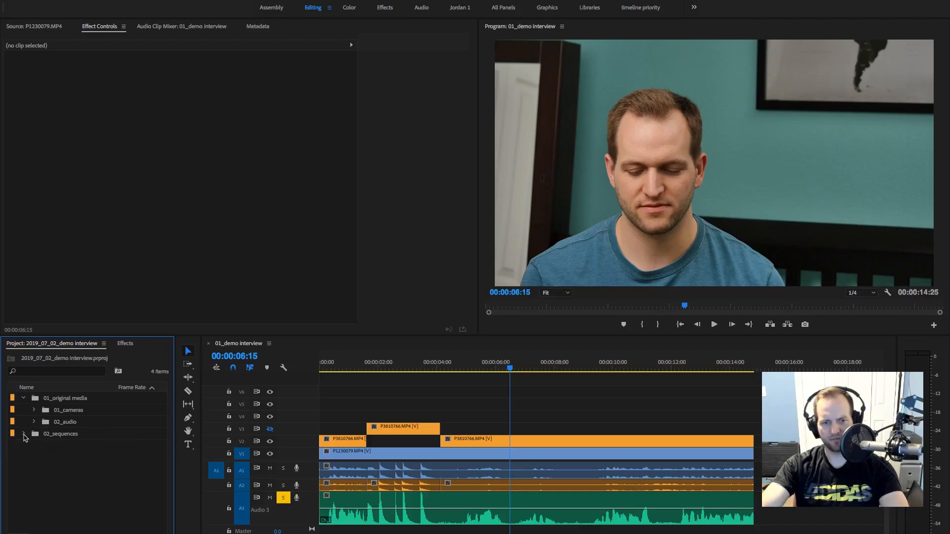
left_click(23, 399)
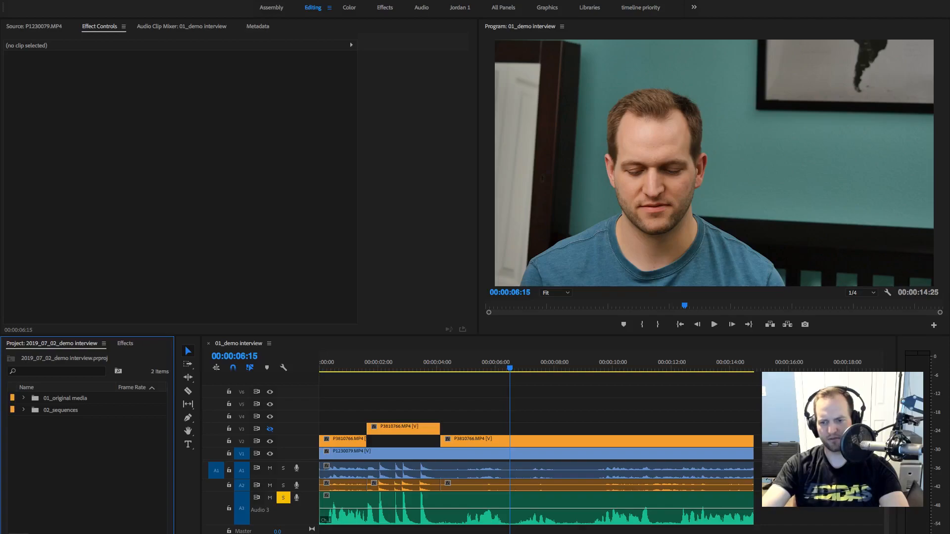
- Switch to Finder, open the 2019_07_02_demo interview folder on the Desktop and widen the column to show full names
key("super+Tab")
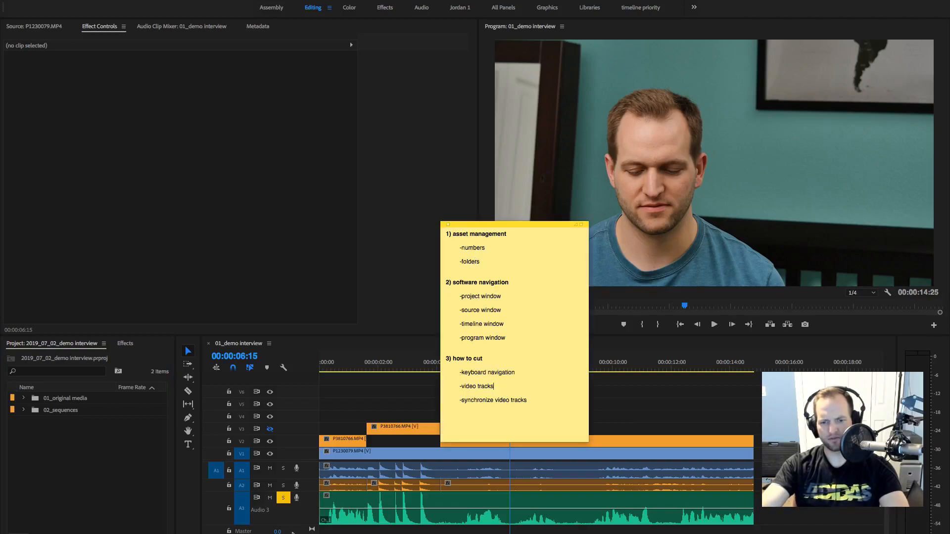
key("super+Tab")
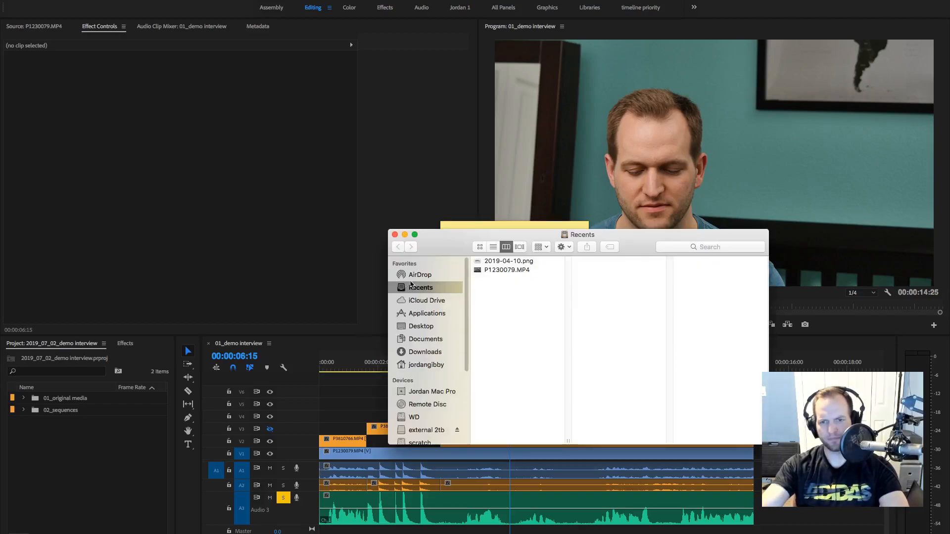
left_click(422, 326)
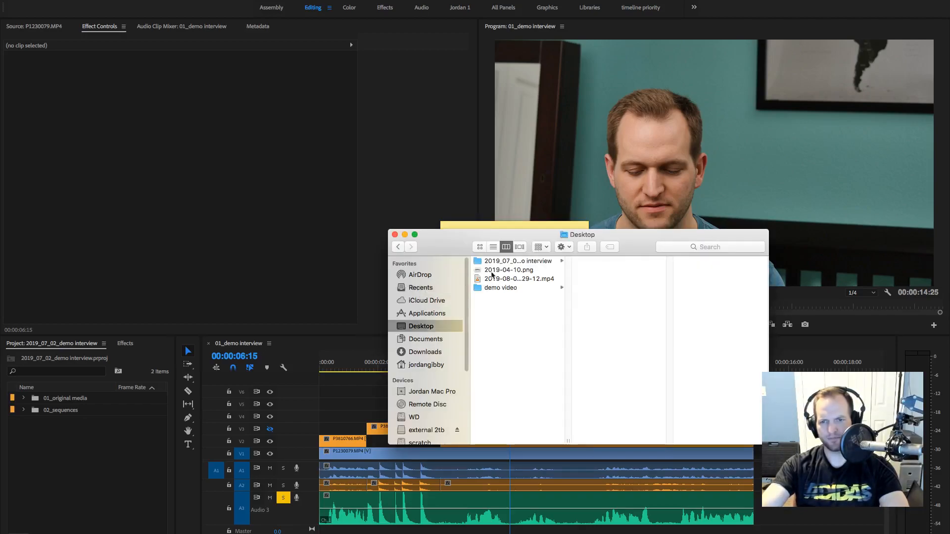
left_click(505, 263)
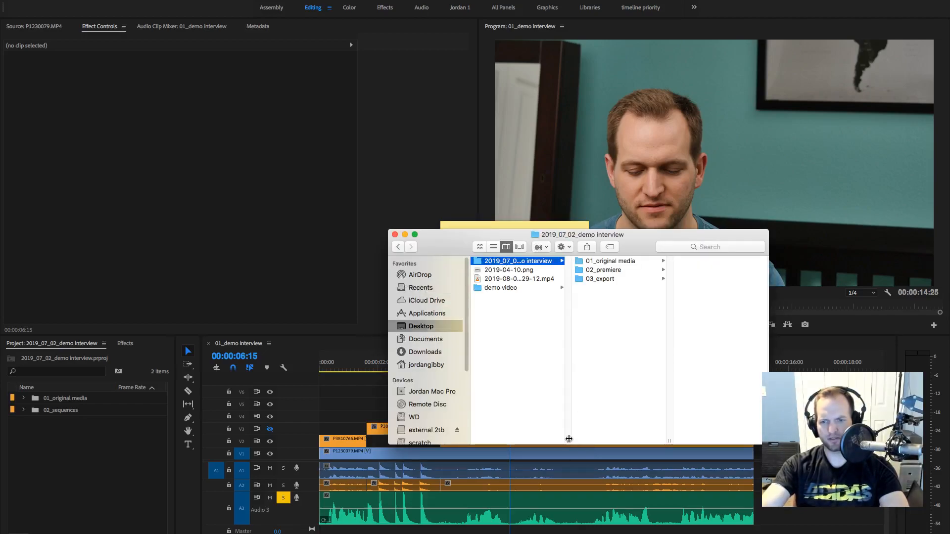
left_click_drag(569, 439, 613, 439)
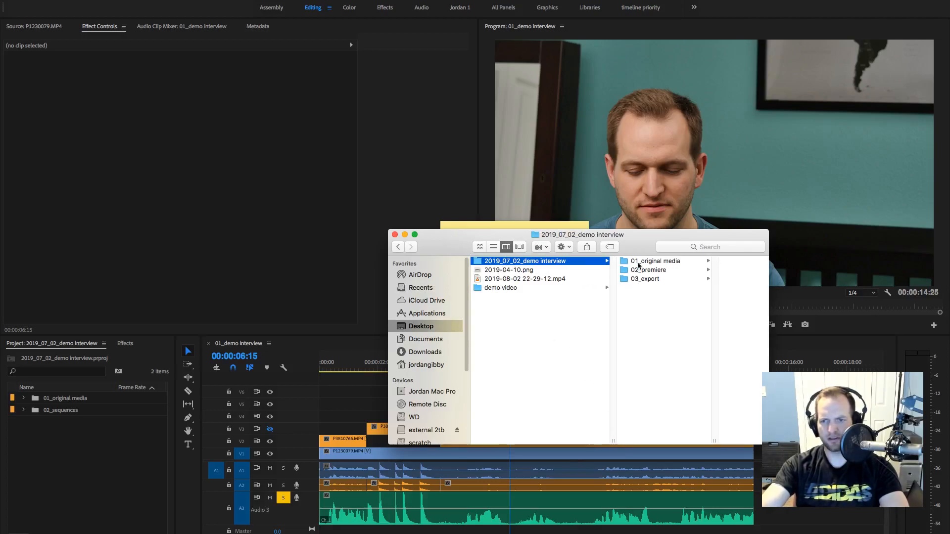
- Examine the original camera files P1230079.MP4 in 01_lumix a and P3810766.MP4 in 02_lumix b
left_click(638, 265)
left_click(692, 262)
left_click(690, 262)
left_click(636, 271)
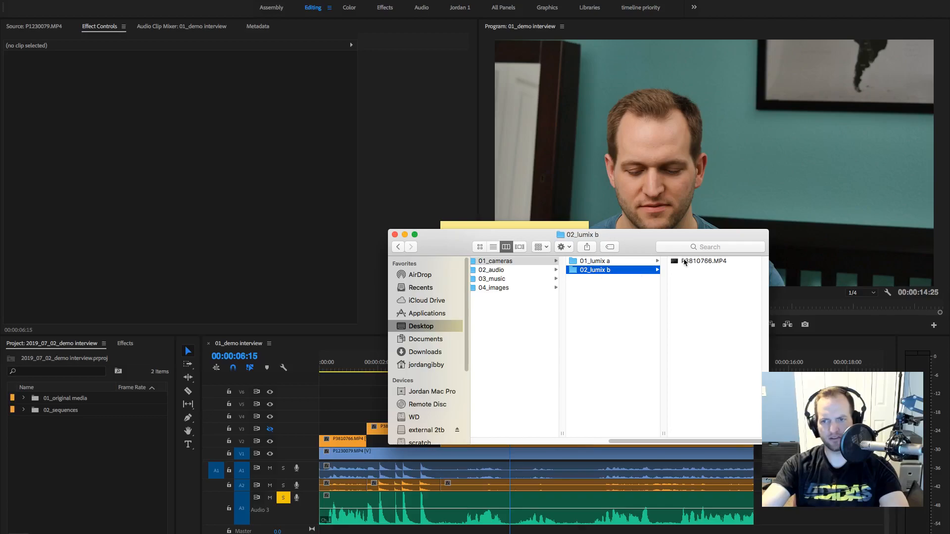
left_click(636, 263)
left_click(688, 263)
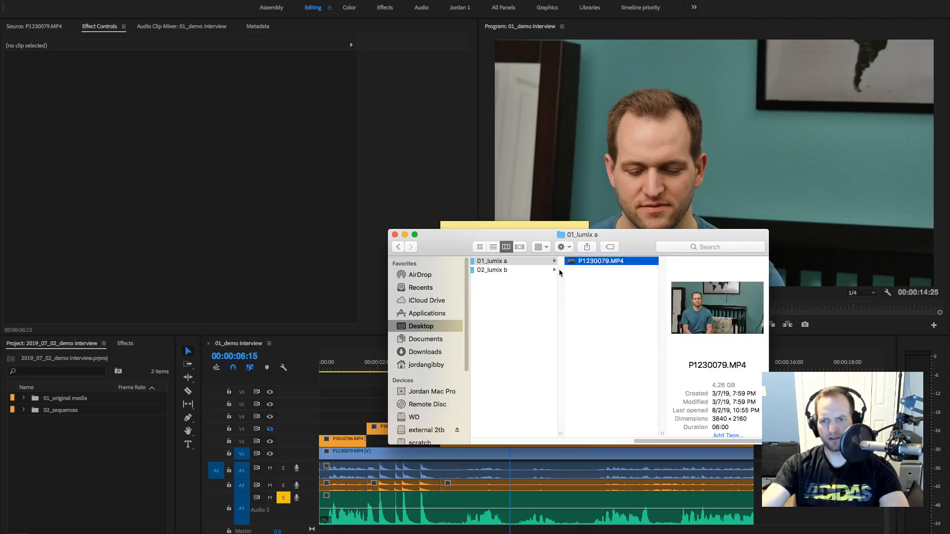
left_click(543, 271)
left_click(588, 263)
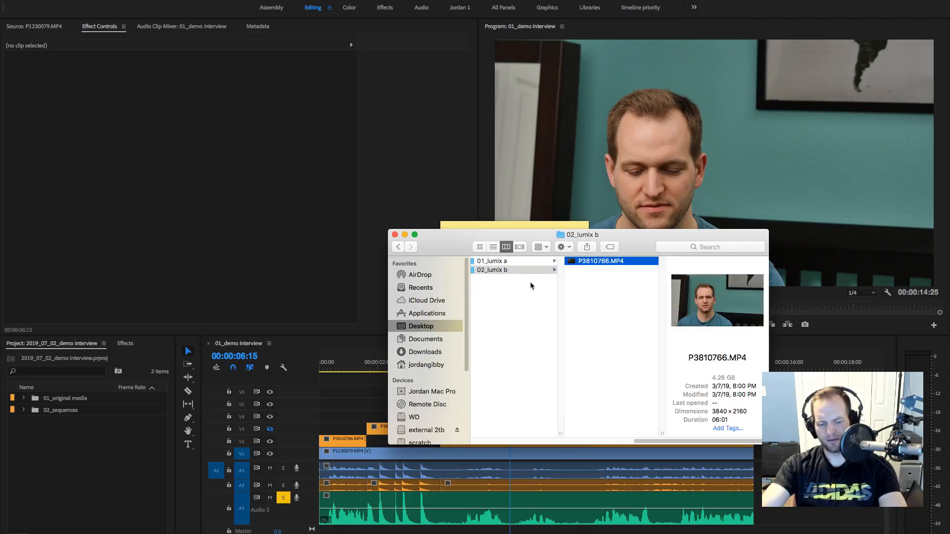
- Inspect ZOOM0045_Tr1.WAV in the original audio folder and look into the project's 03_export folder
scroll(530, 283, "left", 5)
left_click(612, 271)
left_click(695, 262)
left_click(695, 262)
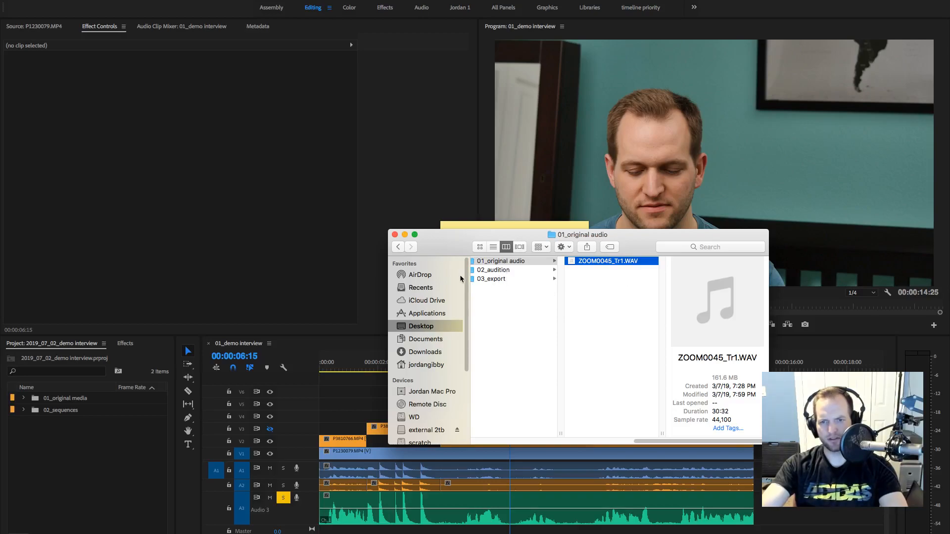
scroll(609, 348, "left", 5)
left_click(644, 279)
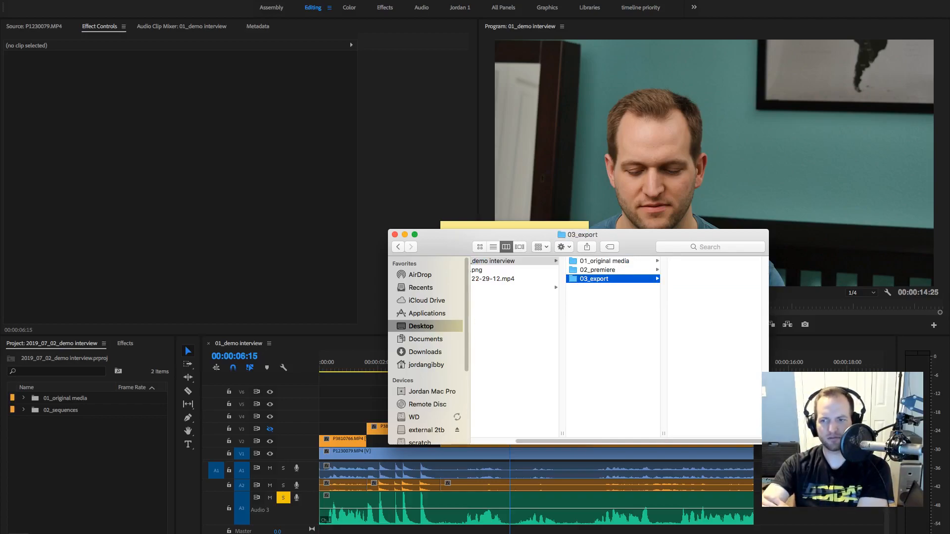
- Switch back to Premiere Pro and open the media export settings for the 01_demo interview sequence
left_click(804, 416)
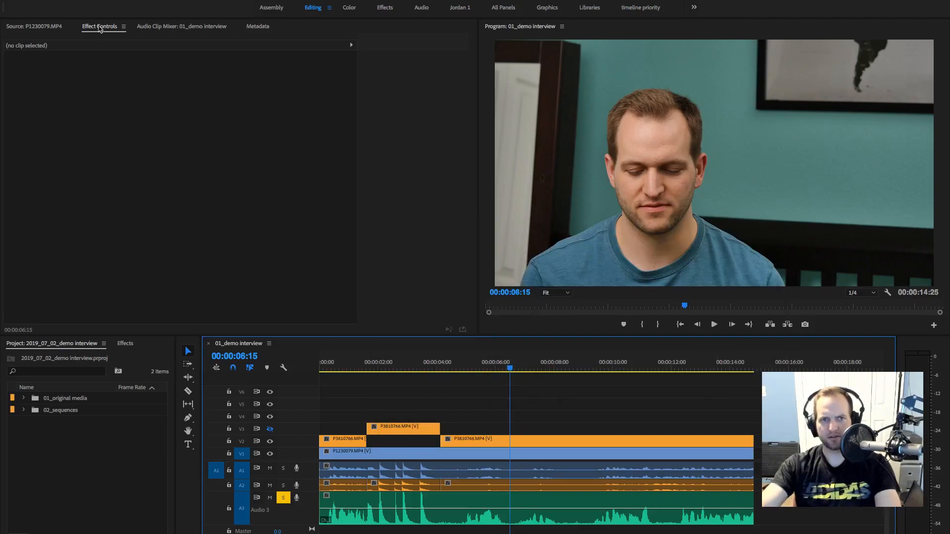
left_click(96, 1)
mouse_move(136, 248)
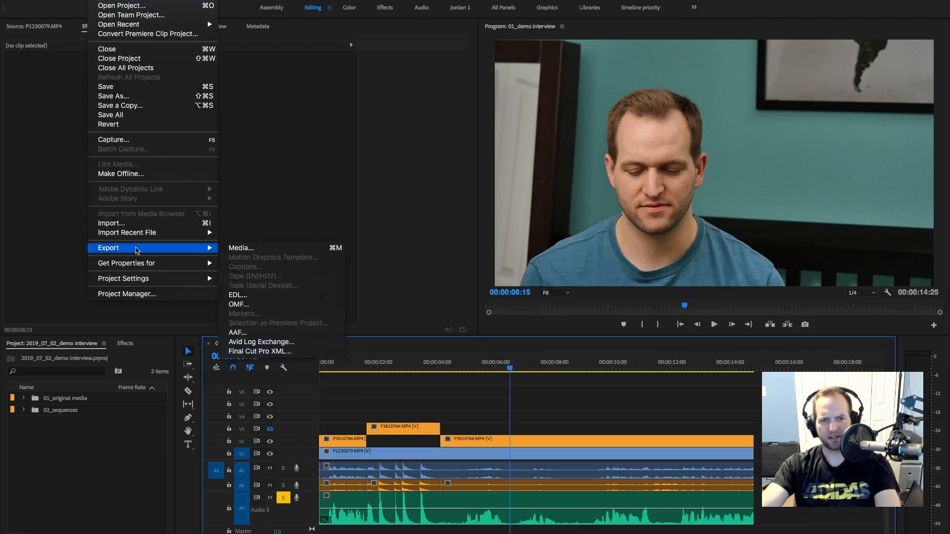
left_click(258, 253)
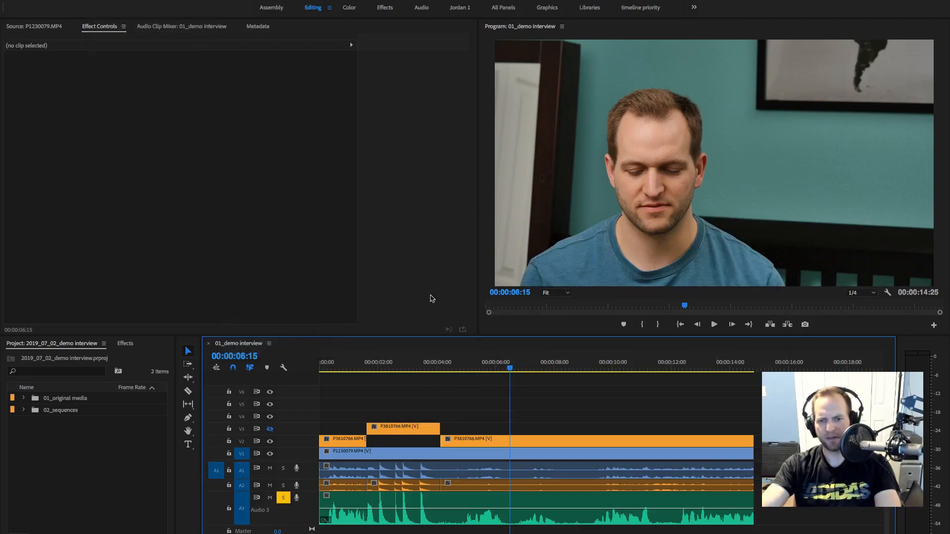
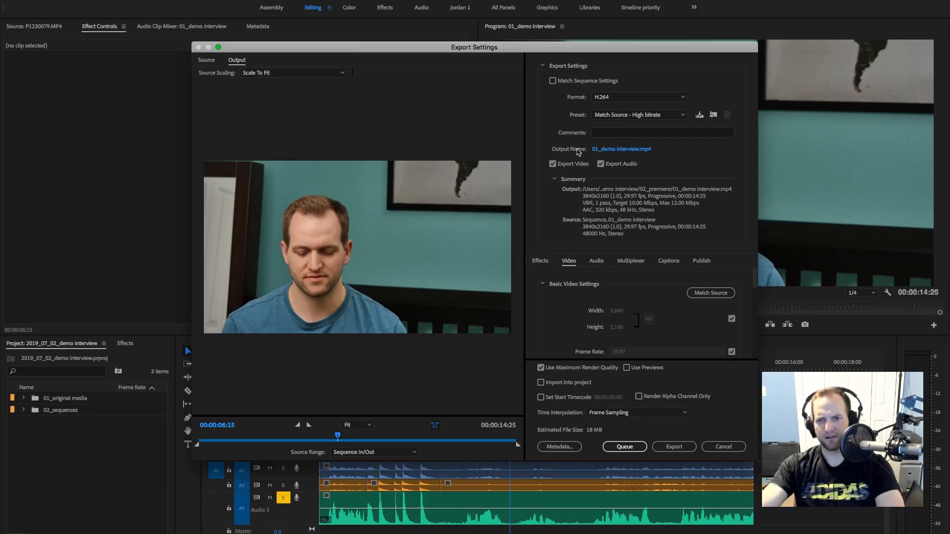
- Set the export destination to the 03_export folder inside 2019_07_02_demo interview, keeping the file name 01_demo interview
left_click(632, 150)
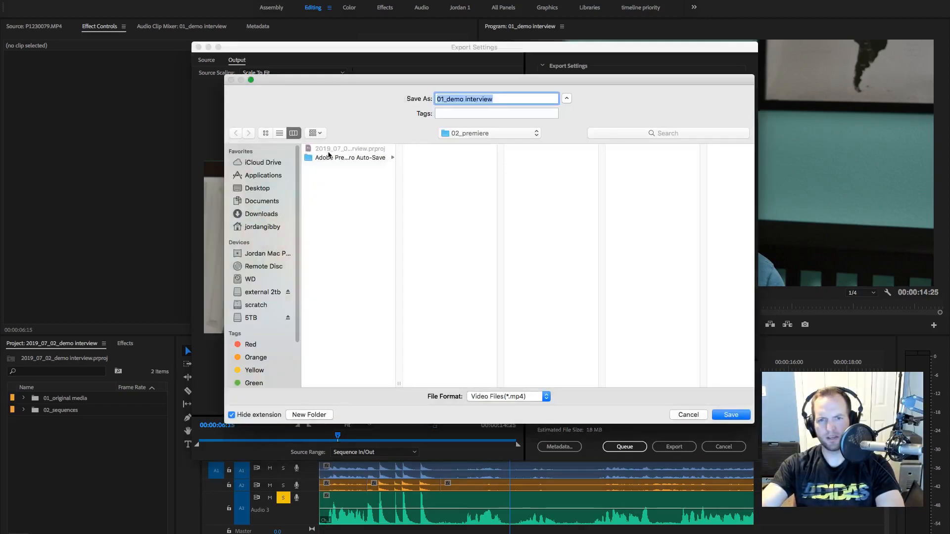
left_click(264, 189)
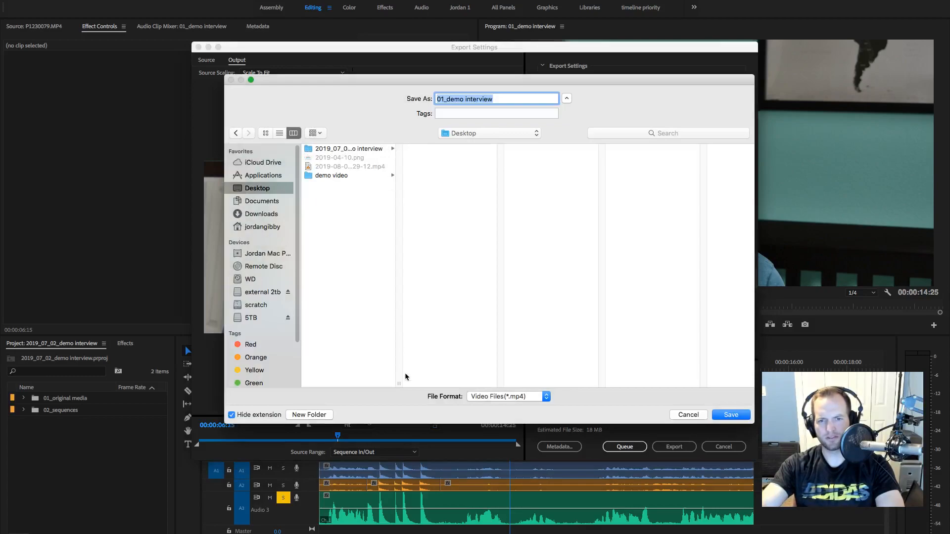
left_click_drag(400, 381, 457, 382)
left_click(371, 149)
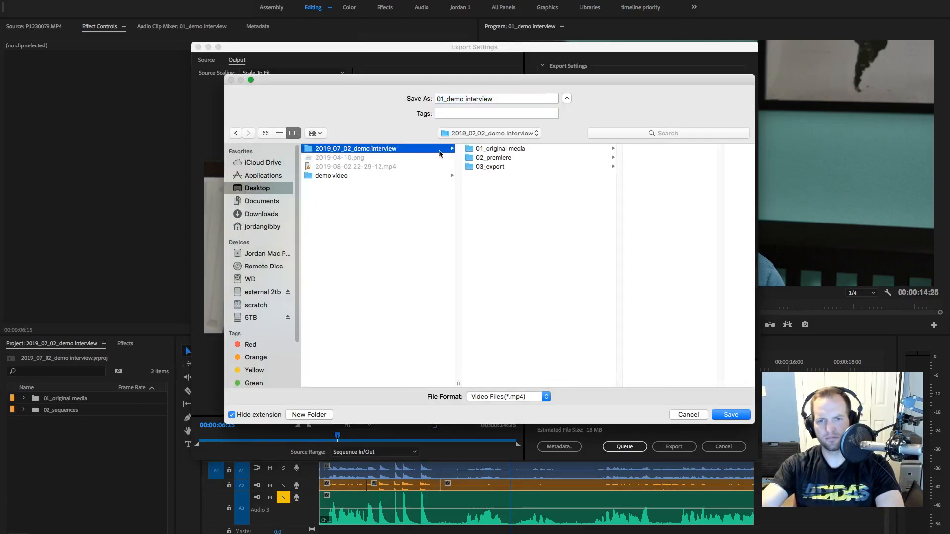
left_click(510, 167)
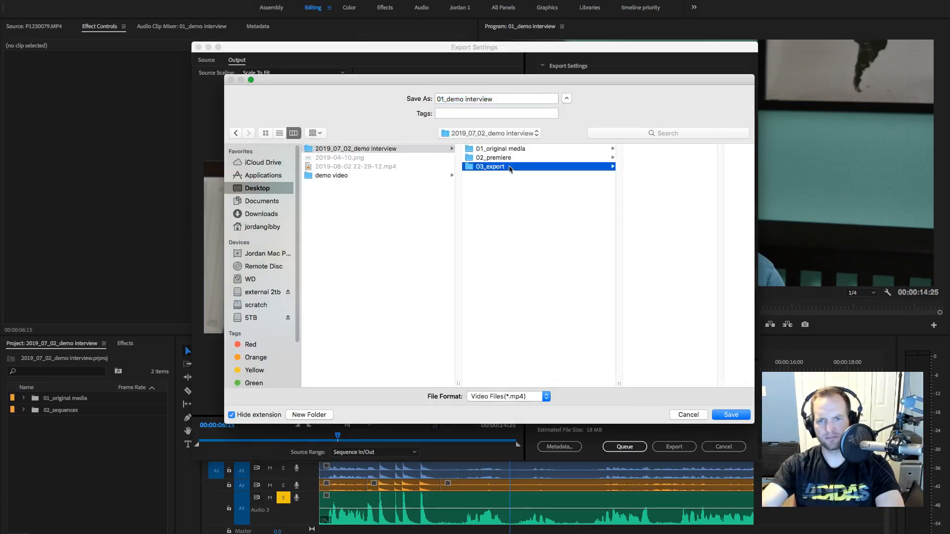
left_click(448, 98)
left_click(443, 100)
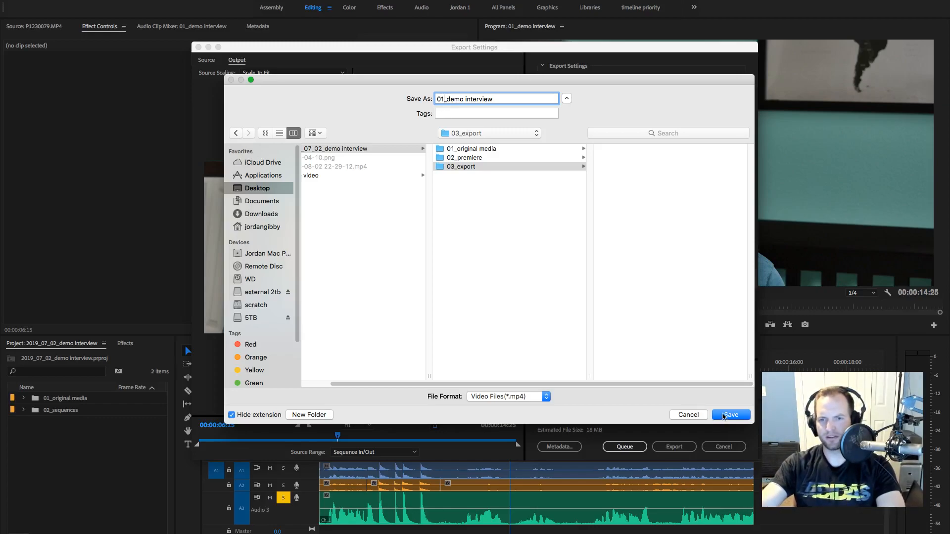
left_click(441, 168)
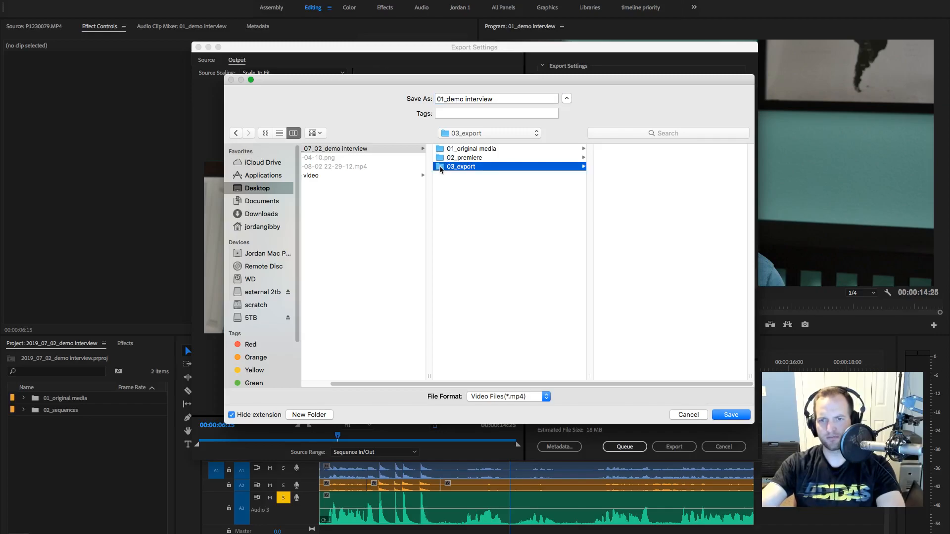
left_click(744, 419)
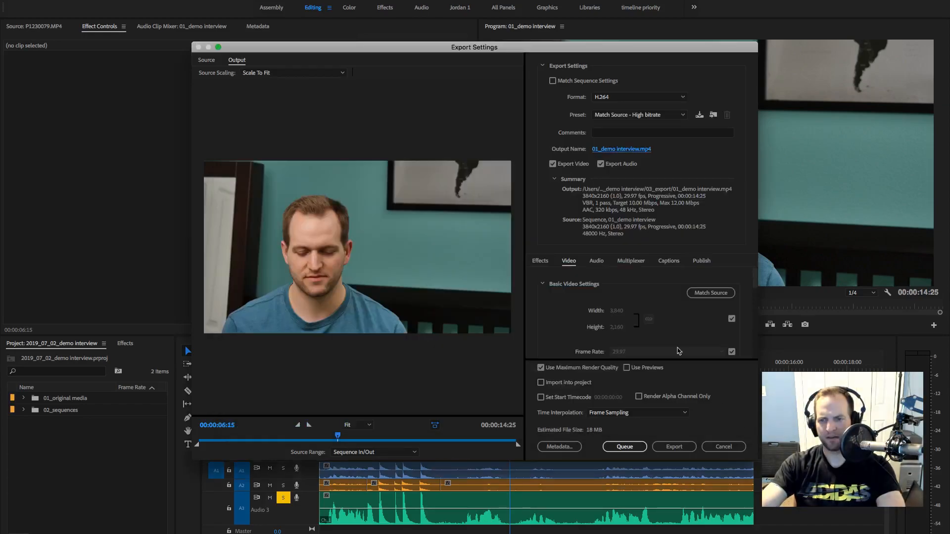
- Set the export's target bitrate to 12 Mbps and preview the frame at 00:00:10:01
scroll(561, 322, "down", 10)
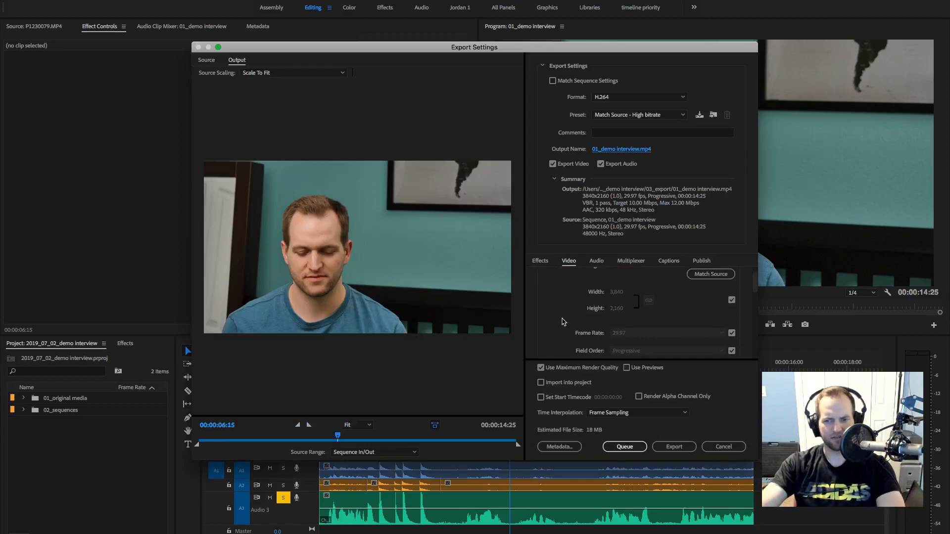
scroll(673, 311, "down", 5)
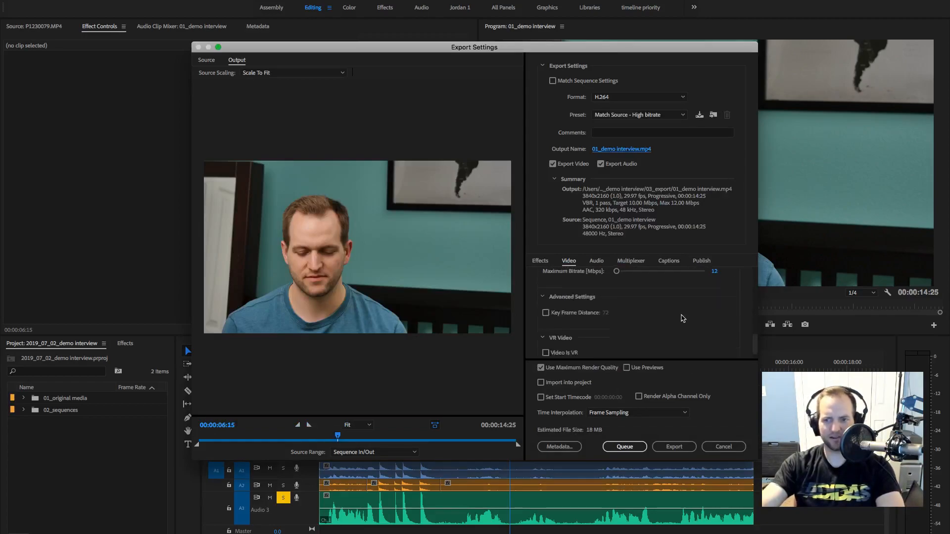
scroll(680, 316, "up", 4)
scroll(666, 330, "down", 3)
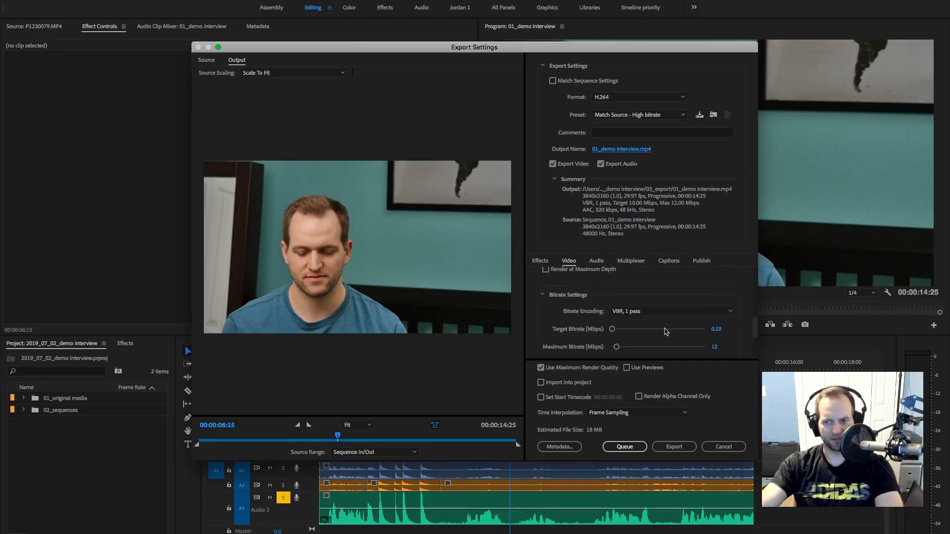
left_click(715, 329)
type("12")
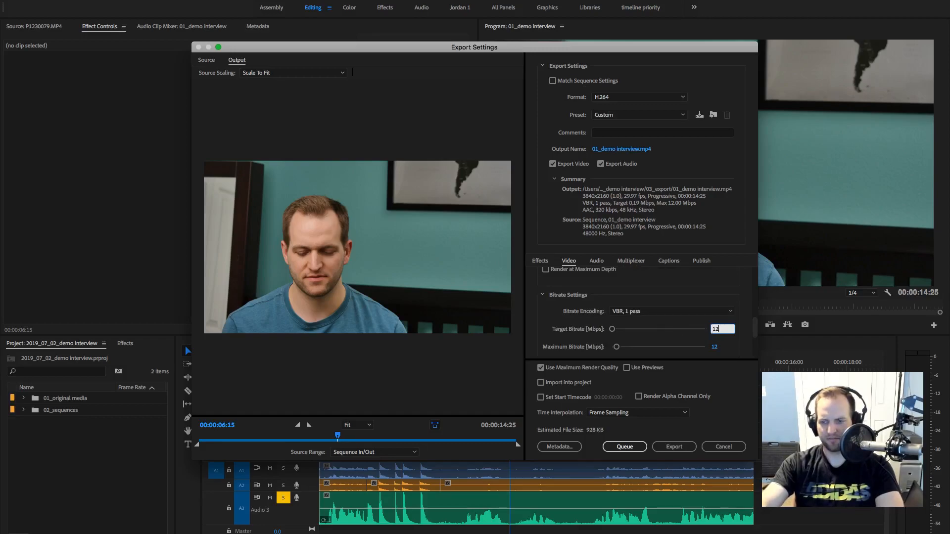
key("Return")
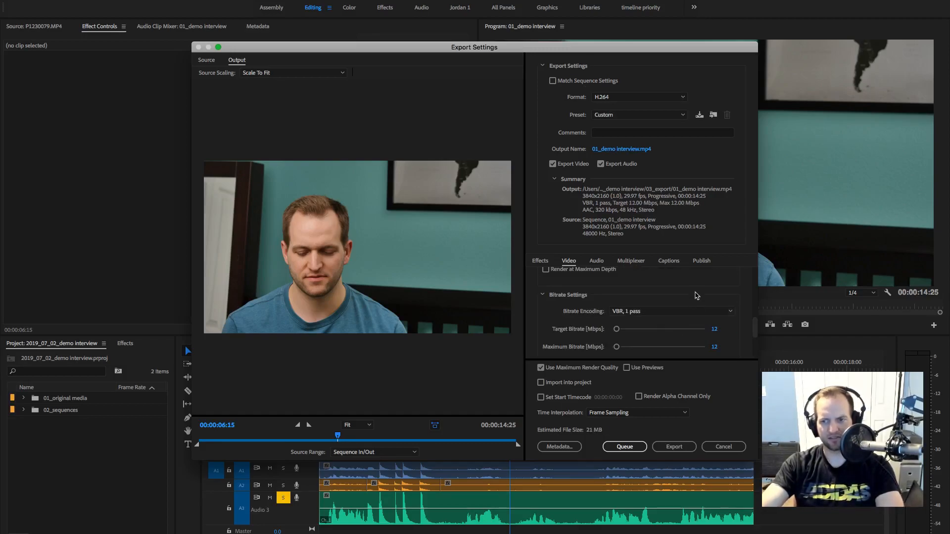
scroll(674, 290, "up", 1)
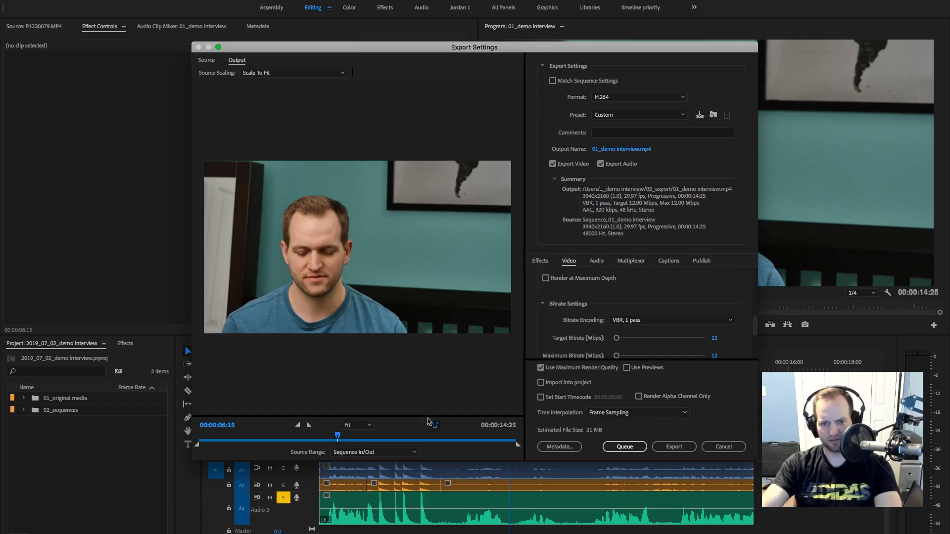
left_click_drag(344, 437, 414, 435)
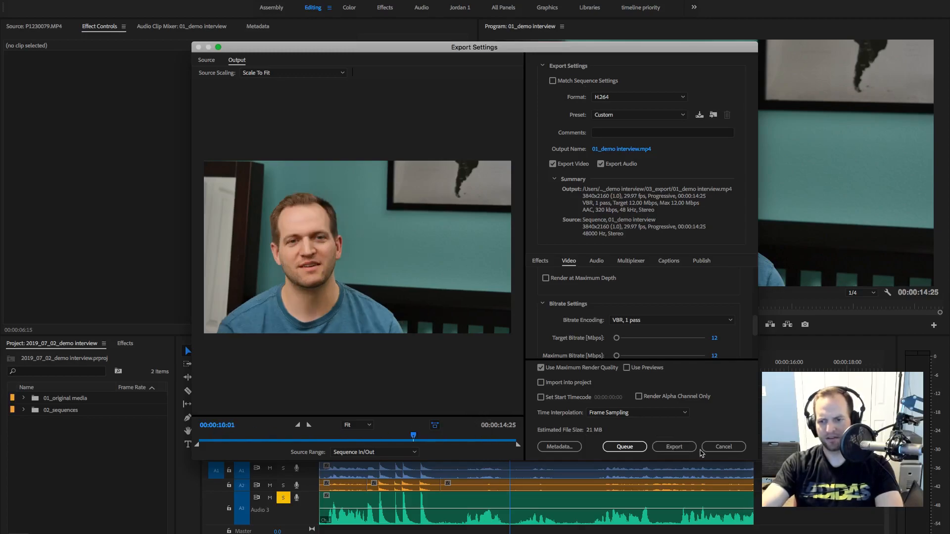
left_click(719, 448)
- Check the end of the edited sequence at about 00:00:14:17
key("minus")
key("minus")
key("minus")
key("minus")
key("equal")
key("equal")
key("equal")
key("equal")
left_click(681, 371)
left_click(747, 369)
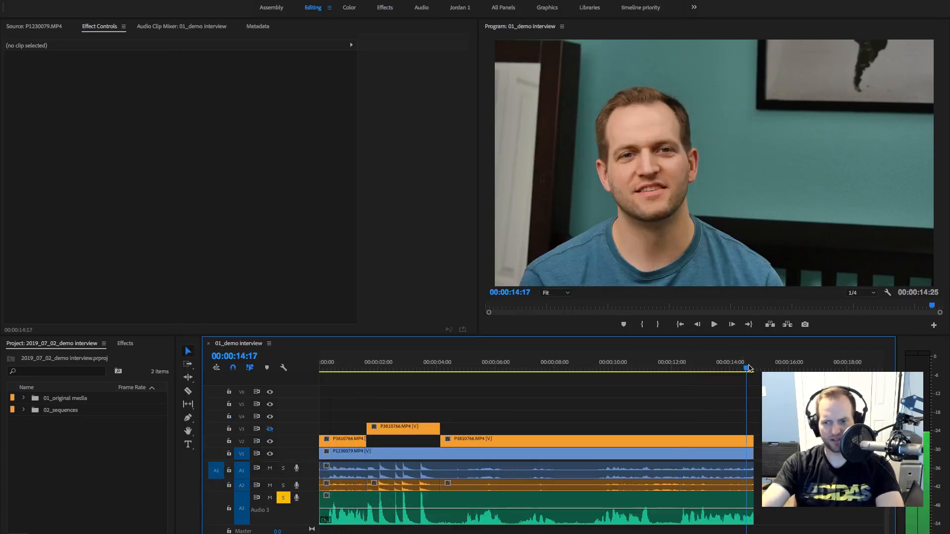
key("super+m")
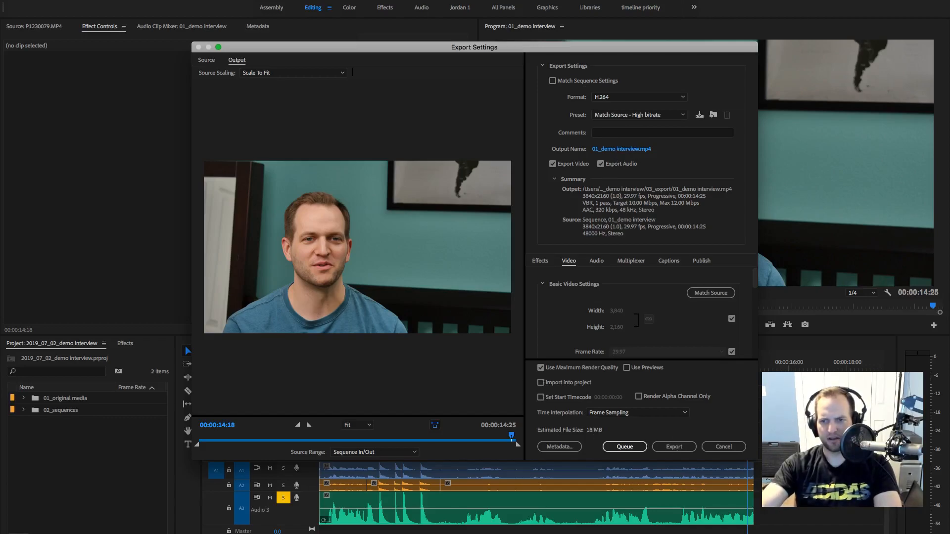
left_click(621, 149)
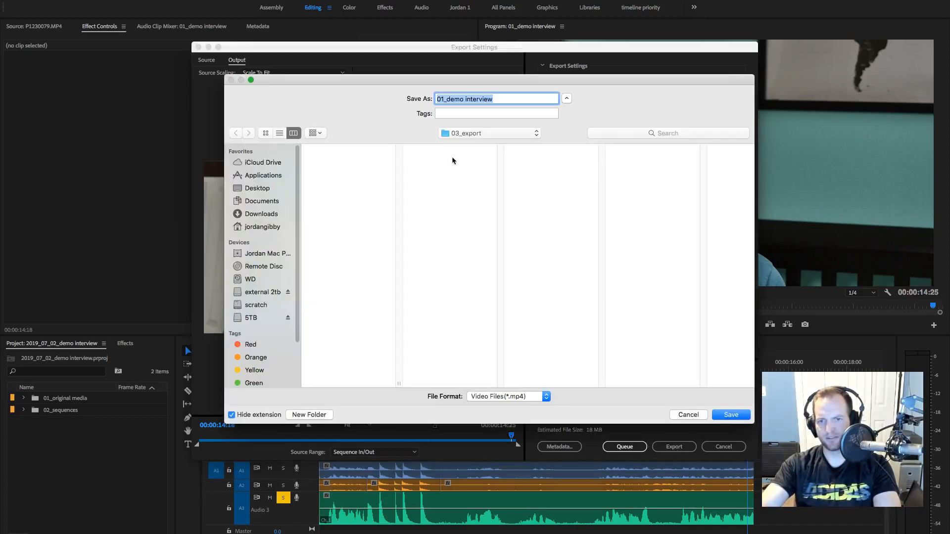
left_click(266, 188)
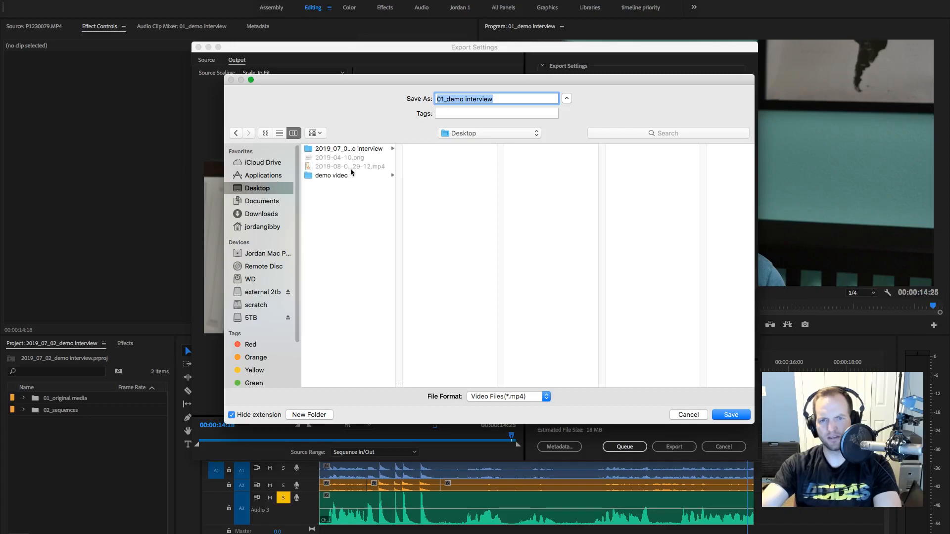
left_click(350, 148)
left_click(454, 149)
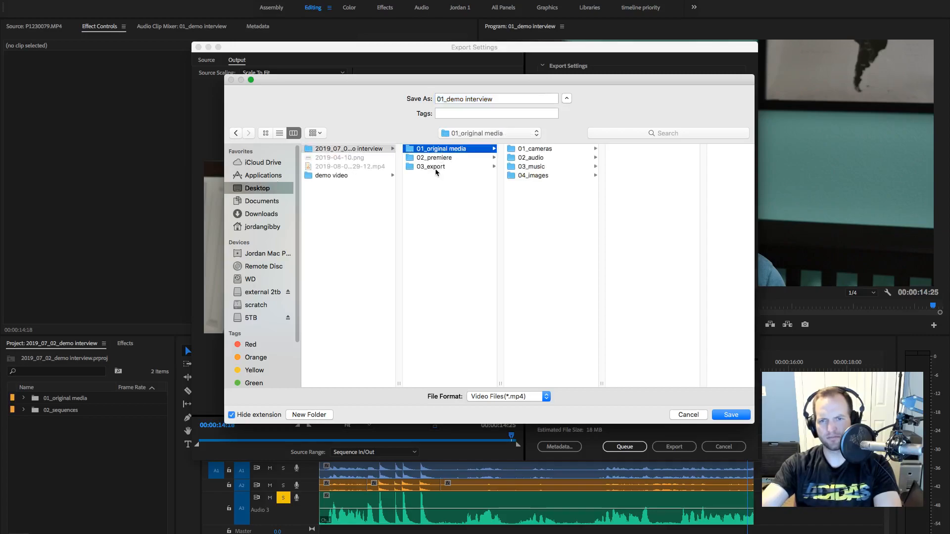
left_click(435, 167)
left_click(727, 416)
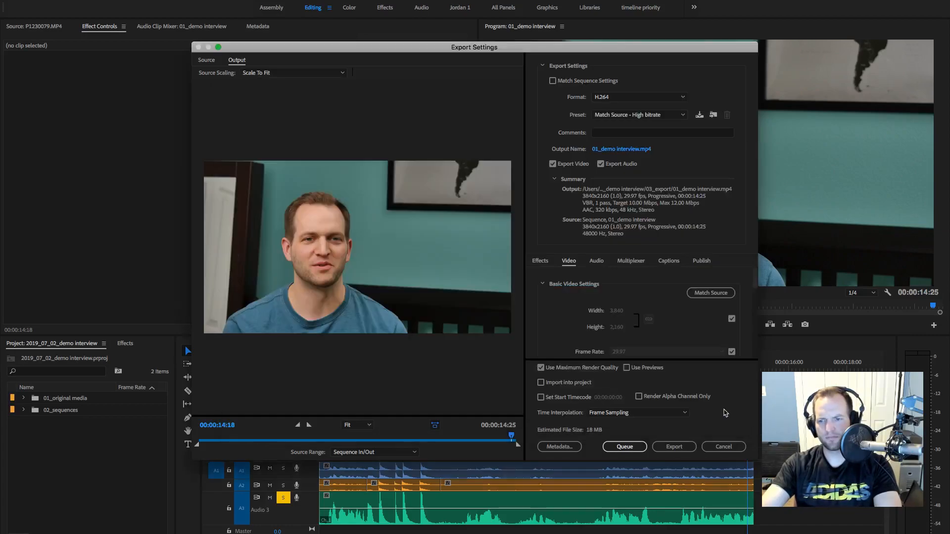
left_click(674, 447)
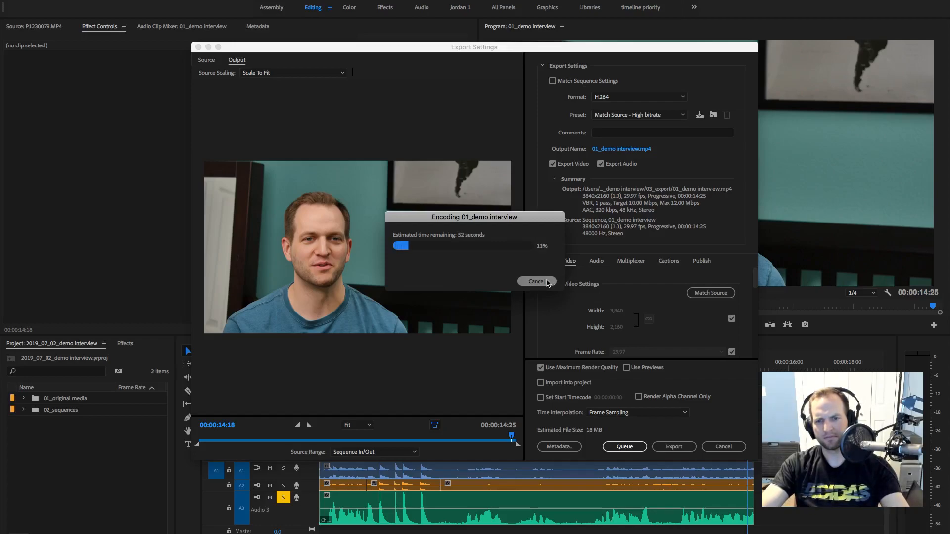
left_click(536, 281)
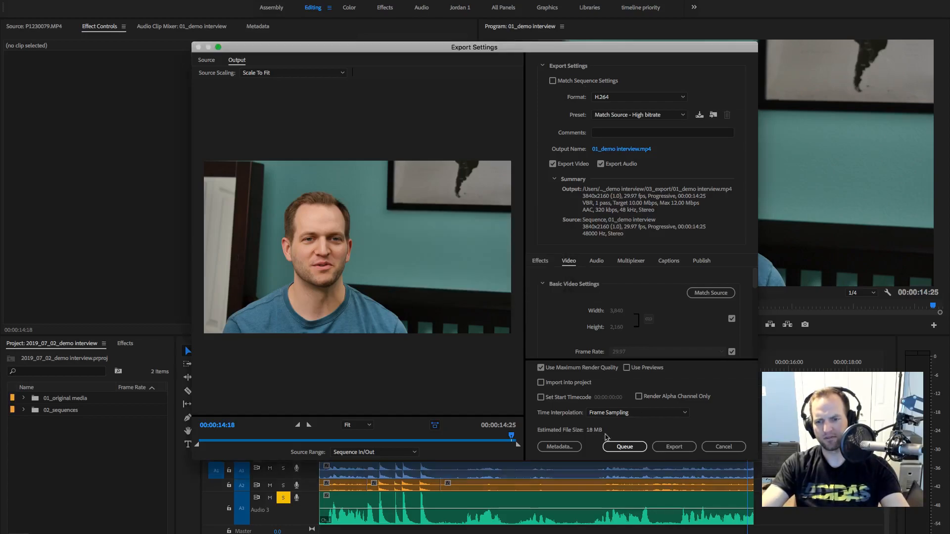
left_click(715, 448)
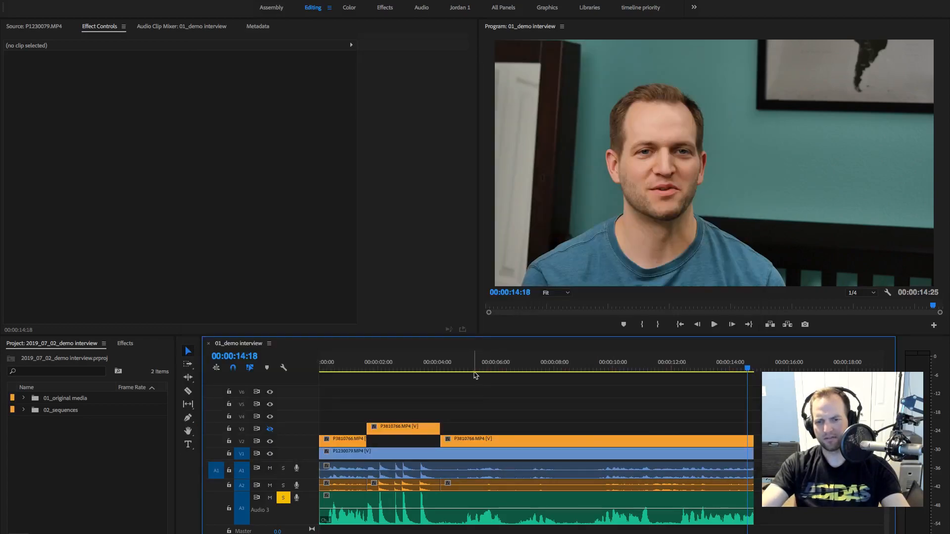
- Cut all tracks of the 01_demo interview sequence at about 00:00:05:23 and delete everything after the cut
left_click_drag(497, 366, 488, 367)
left_click_drag(541, 405, 554, 512)
key("super+k")
left_click_drag(558, 434, 559, 520)
key("Delete")
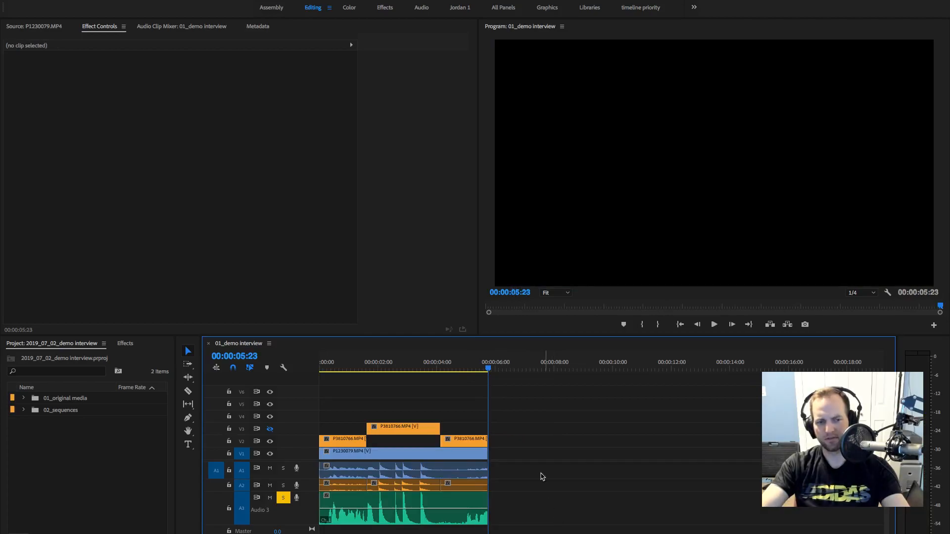
- Export the shortened sequence as H.264 to the 03_export folder, keeping the file name 01_demo interview
key("super+m")
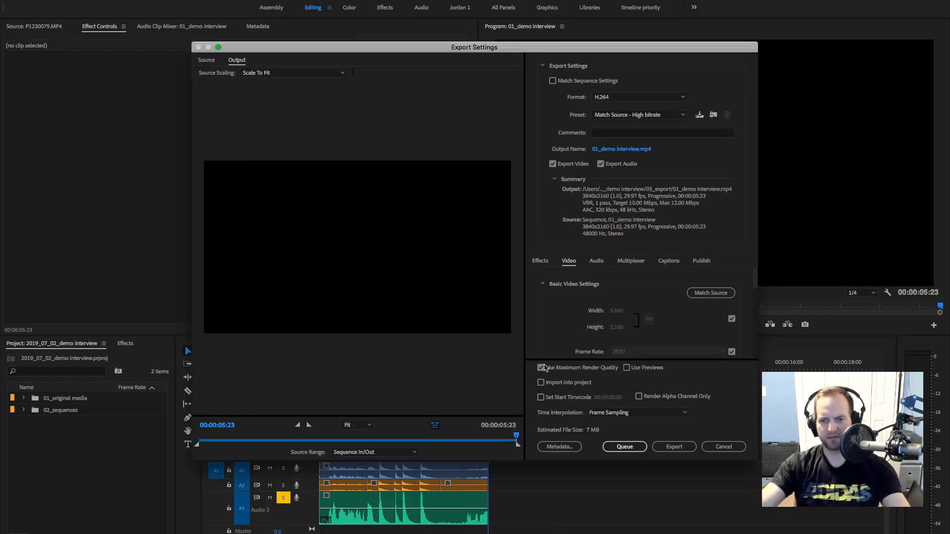
left_click(631, 148)
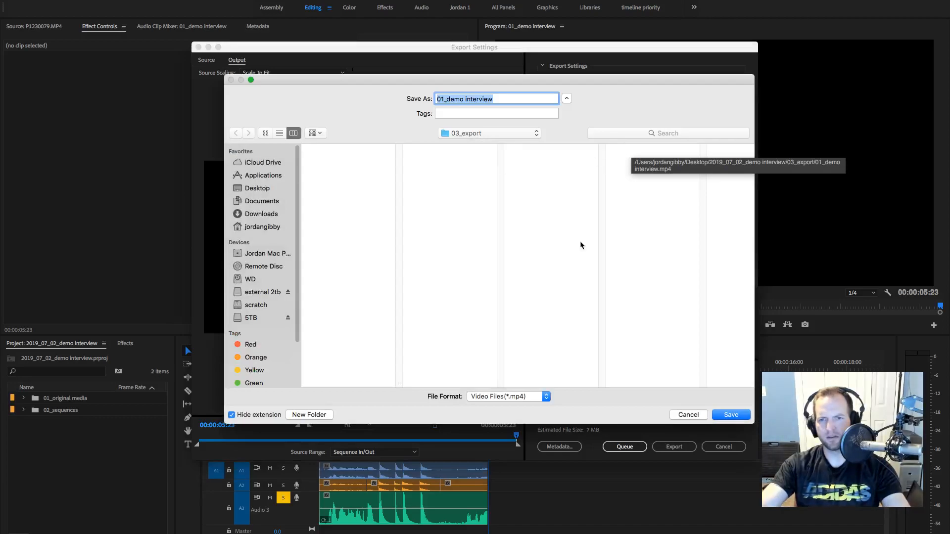
left_click(732, 415)
left_click(673, 448)
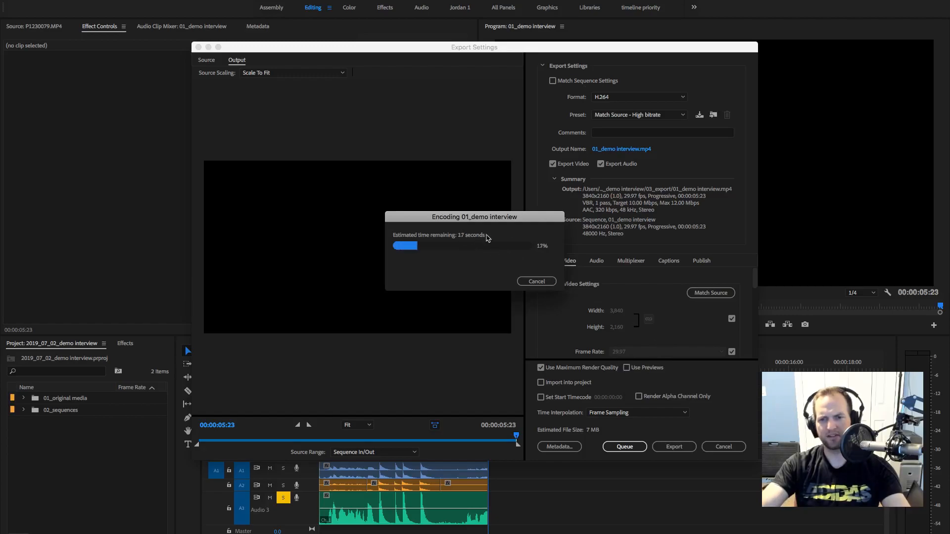
left_click_drag(531, 221, 518, 217)
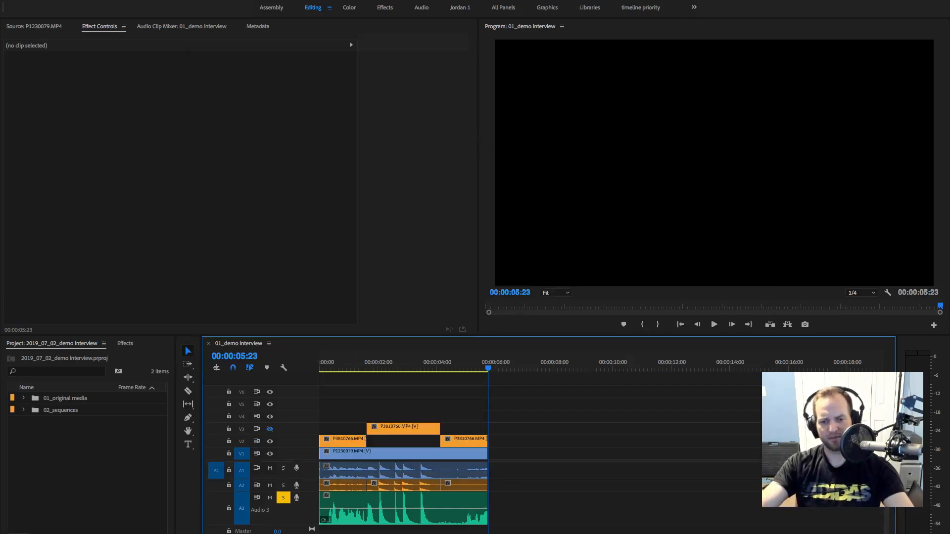
- Switch to Finder and select 01_demo interview.mp4 in the 03_export folder of 2019_07_02_demo interview
key("super+Tab")
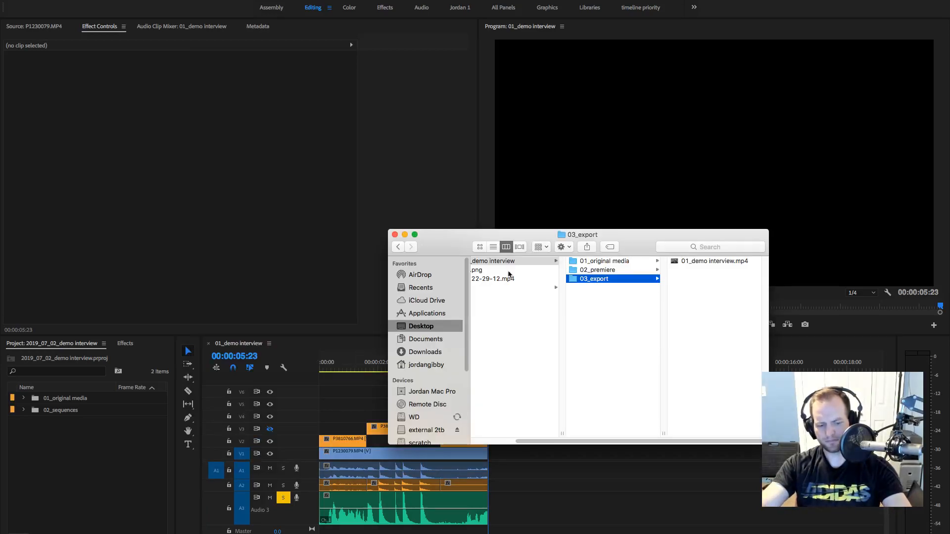
scroll(511, 282, "left", 3)
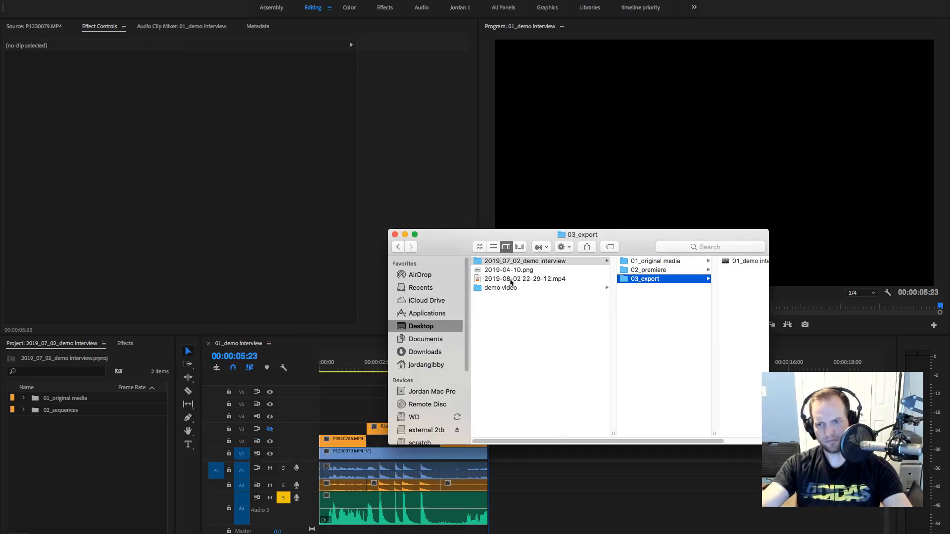
left_click(561, 262)
left_click(638, 278)
key("Right")
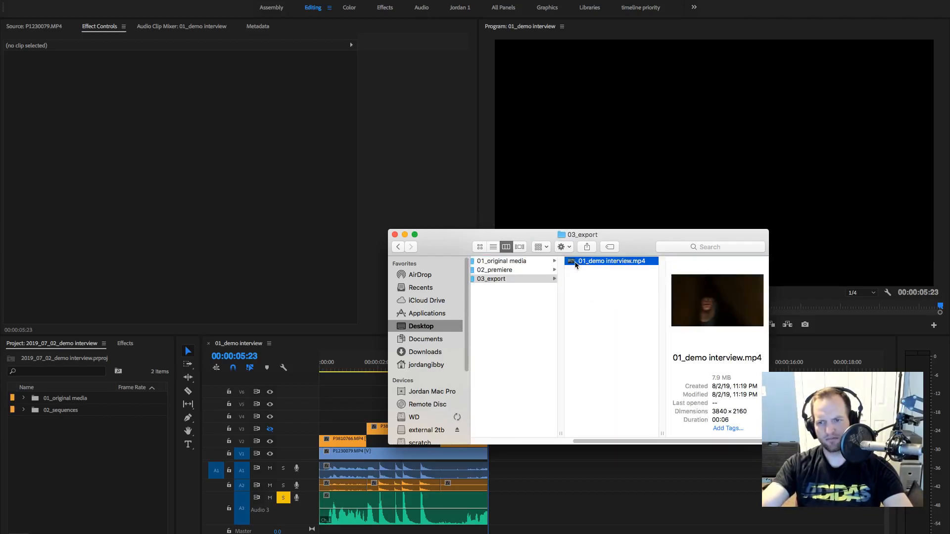
- Play the exported 01_demo interview.mp4 twice in Quick Look and close the preview
key("space")
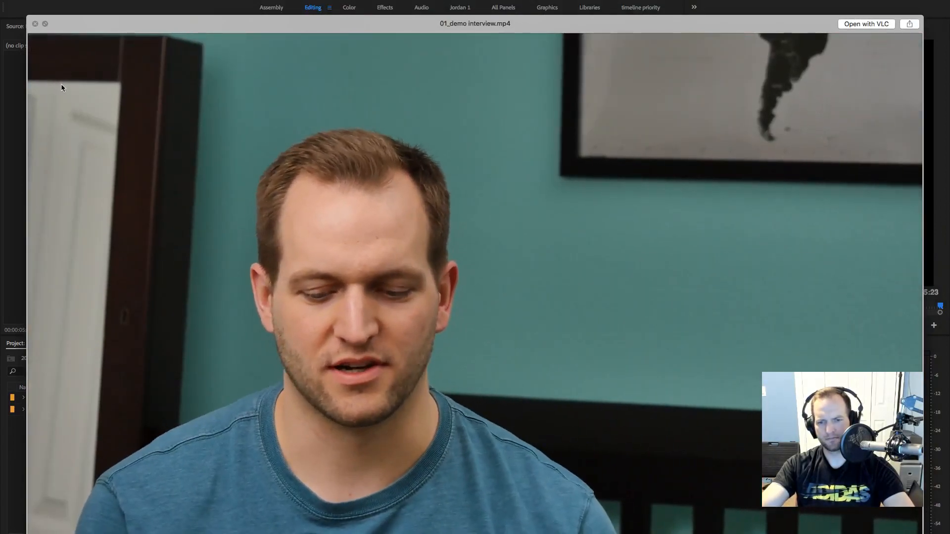
key("space")
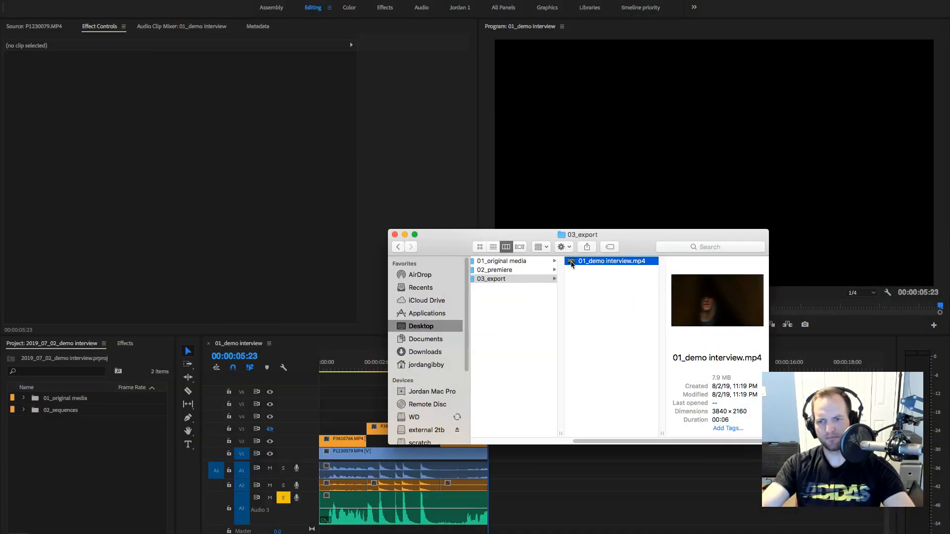
key("space")
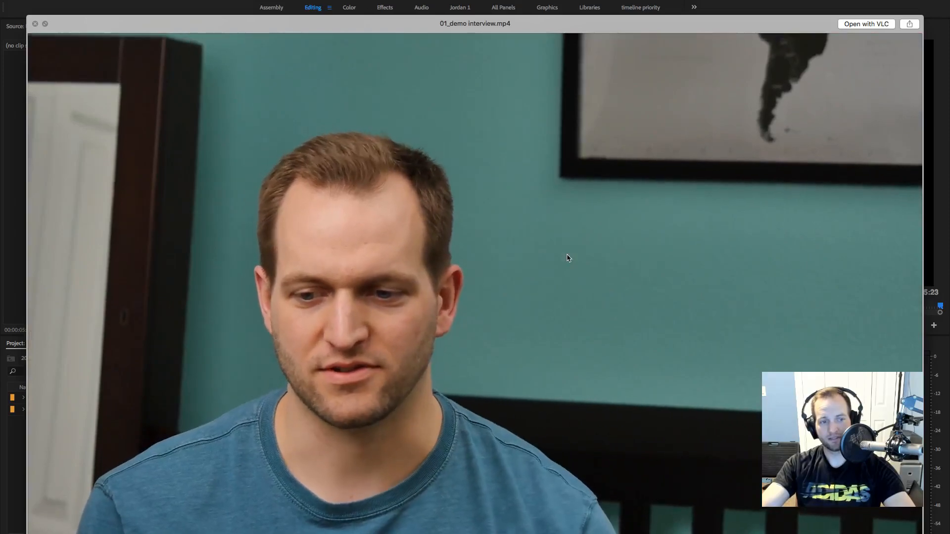
key("space")
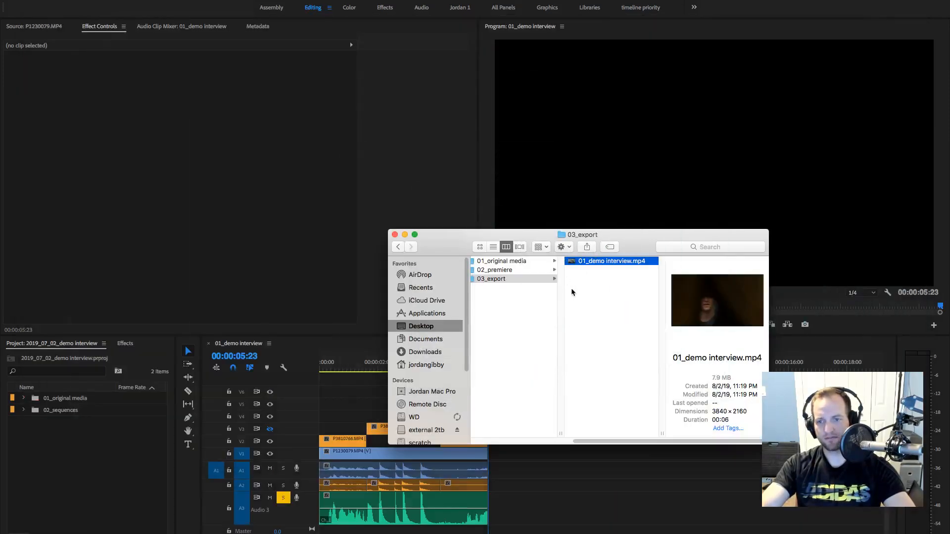
scroll(612, 306, "left", 5)
scroll(619, 287, "right", 5)
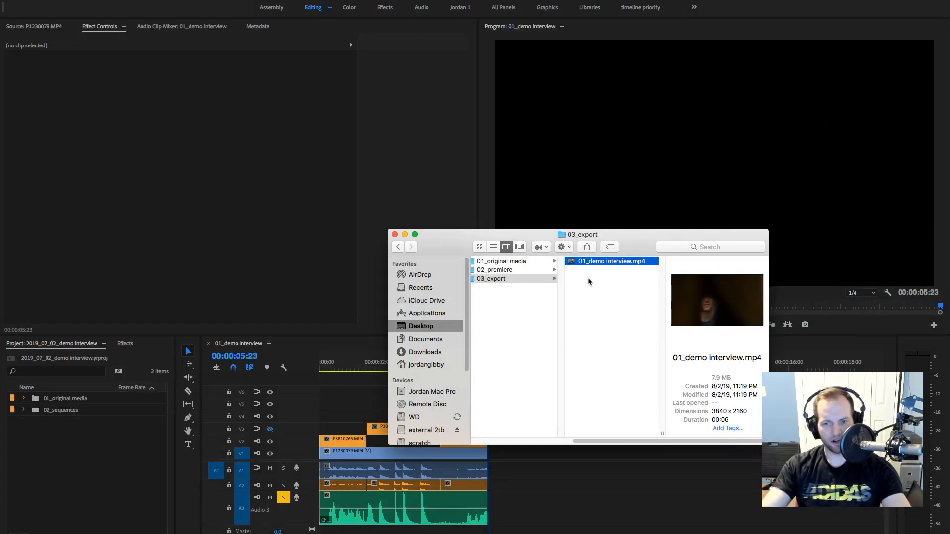
- Switch back to Premiere Pro and reset the Editing workspace to its saved layout
left_click(445, 197)
left_click(528, 379)
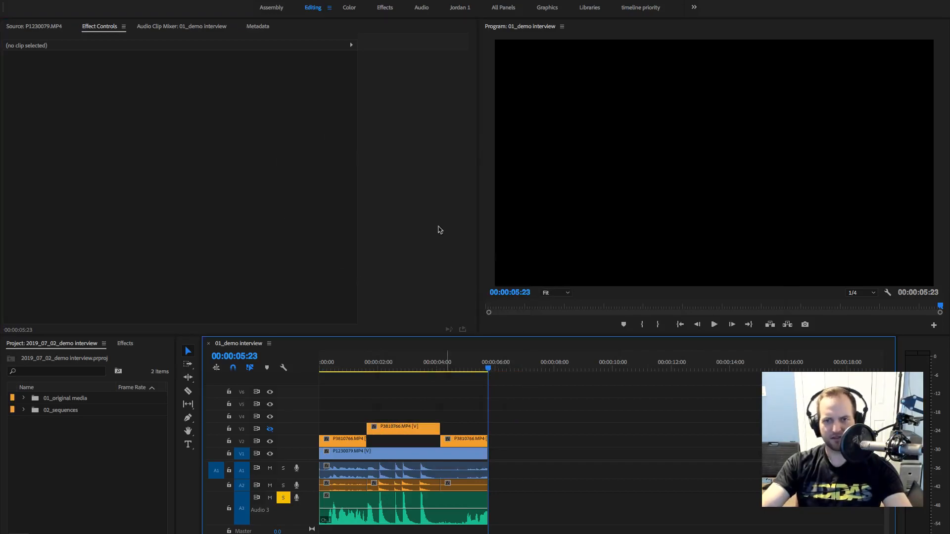
left_click(281, 0)
mouse_move(283, 1)
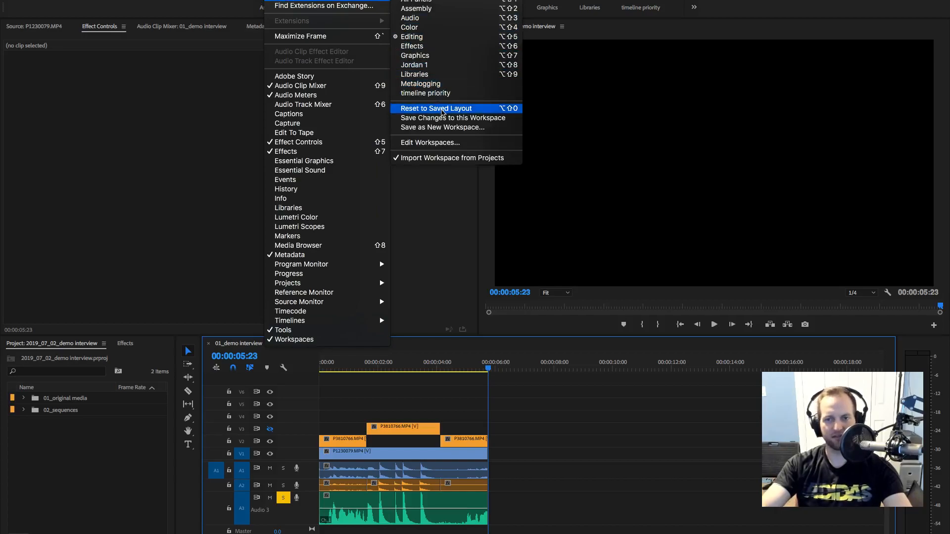
left_click(443, 112)
- Check the frames of the shortened sequence at 00:00:02:05, 00:00:04:12 and 00:00:02:19
left_click(385, 367)
key("Left")
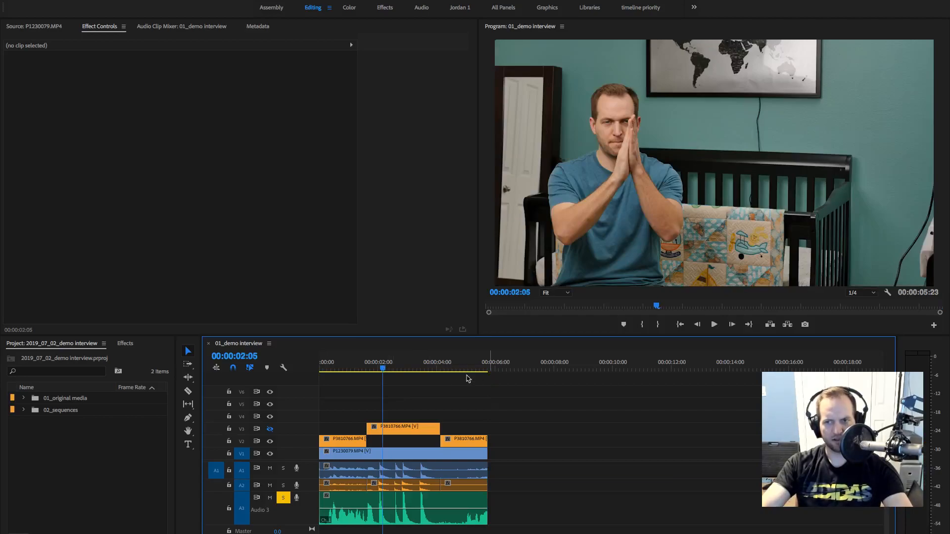
left_click(449, 367)
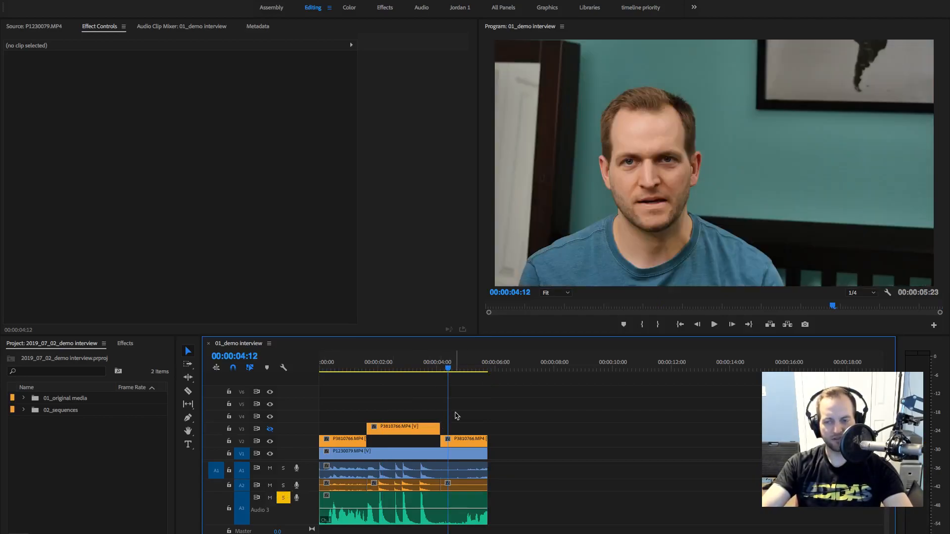
left_click(407, 367)
left_click(396, 368)
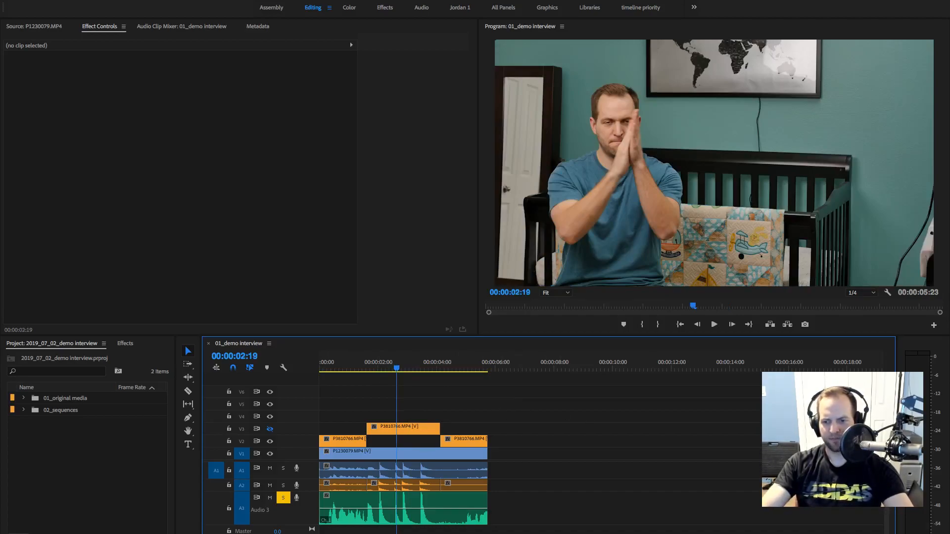
- Switch to the sticky note outline and review its asset management, software navigation and how to cut sections
key("super+Tab")
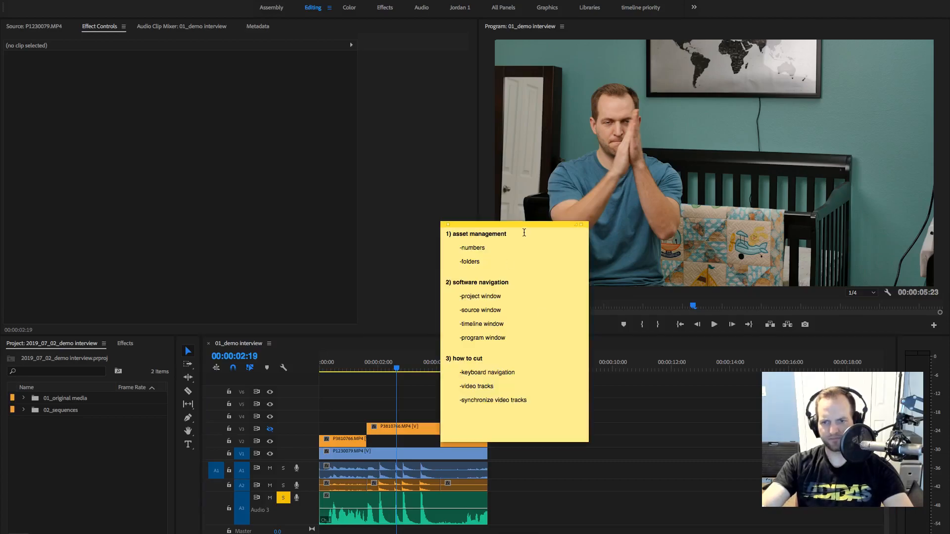
left_click_drag(523, 230, 518, 218)
left_click_drag(524, 388, 458, 383)
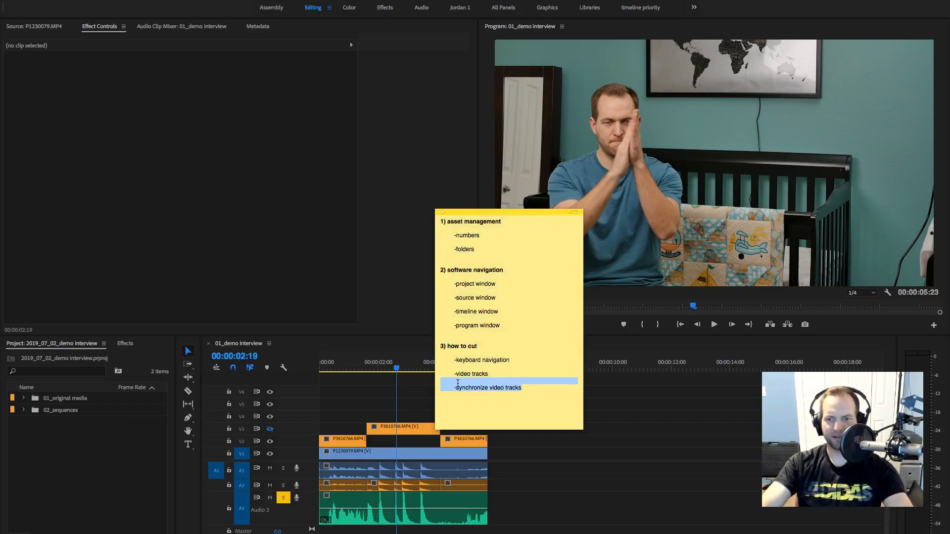
left_click(464, 237)
triple_click(446, 221)
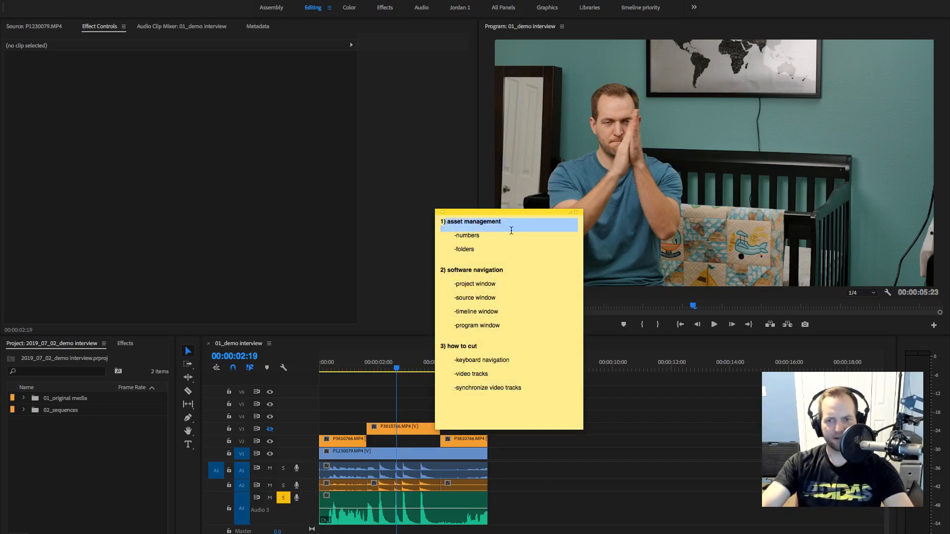
left_click(475, 224)
left_click_drag(443, 271, 515, 329)
left_click(512, 321)
left_click_drag(441, 270, 498, 311)
left_click(497, 312)
left_click_drag(444, 349, 515, 397)
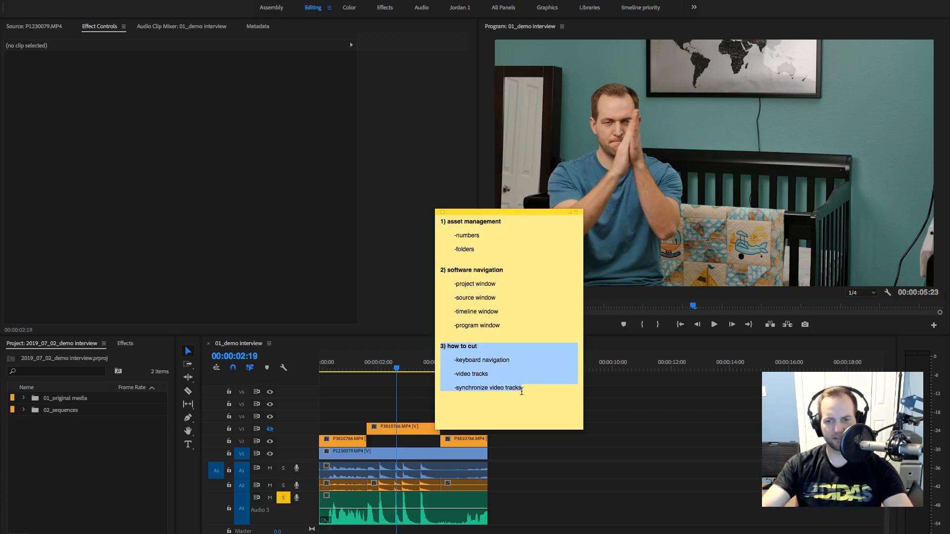
left_click(524, 390)
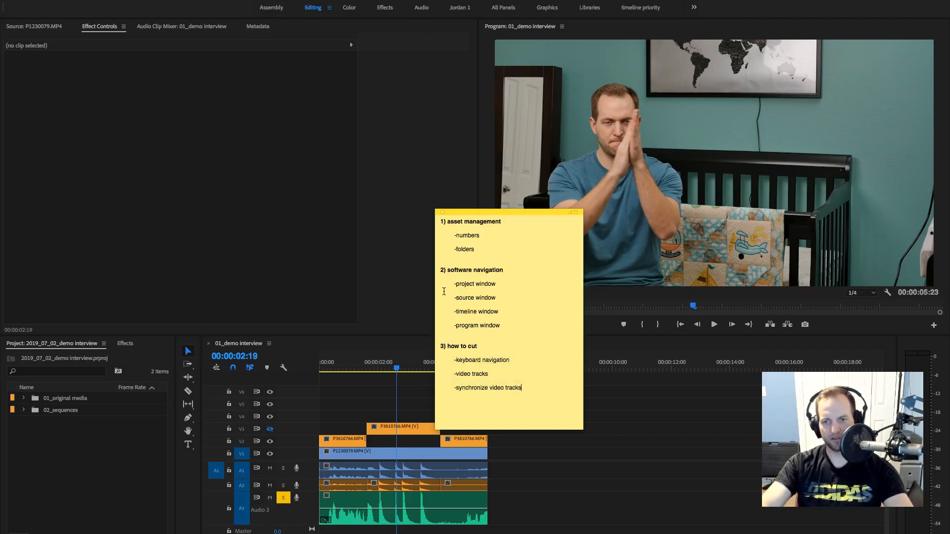
- Review the outline's points on video tracks and synchronizing video tracks, and return to Premiere Pro
left_click_drag(488, 375, 458, 370)
left_click(496, 389)
left_click_drag(522, 389, 509, 388)
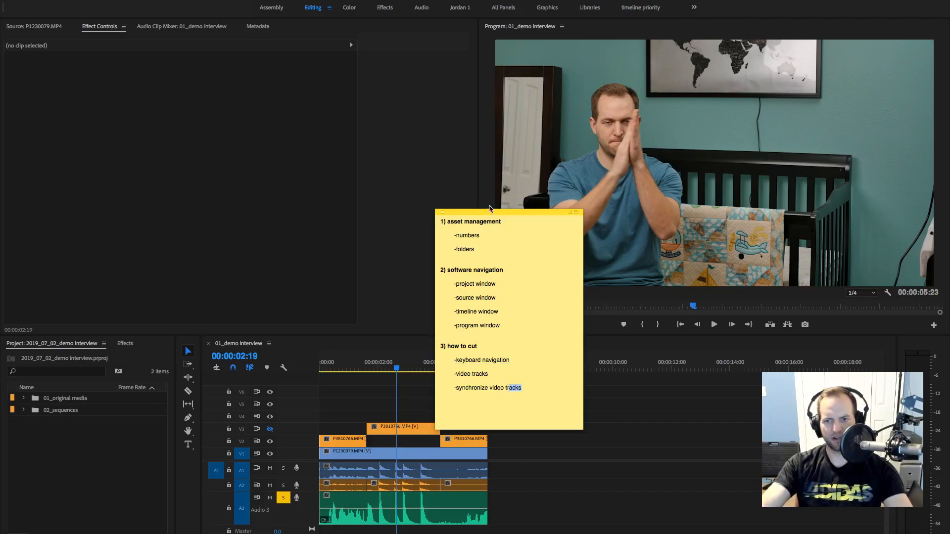
left_click(609, 235)
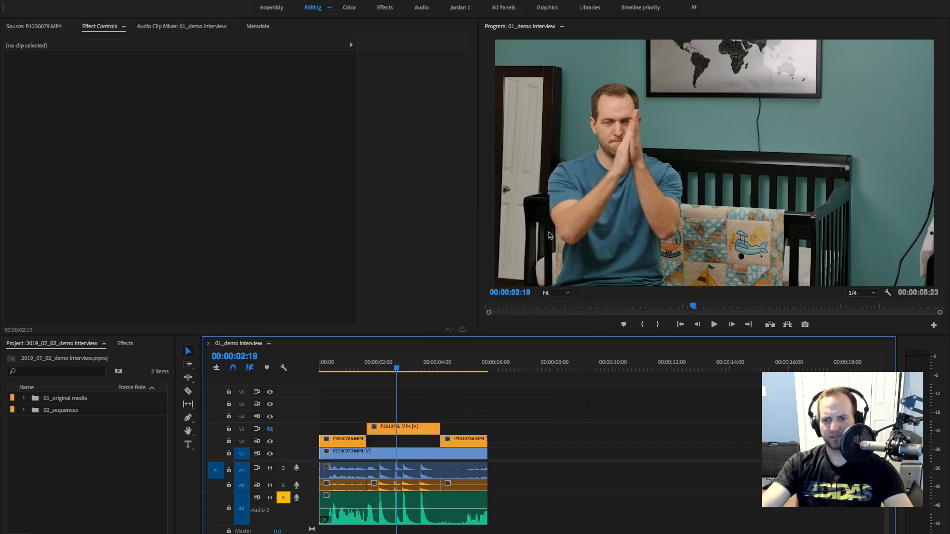